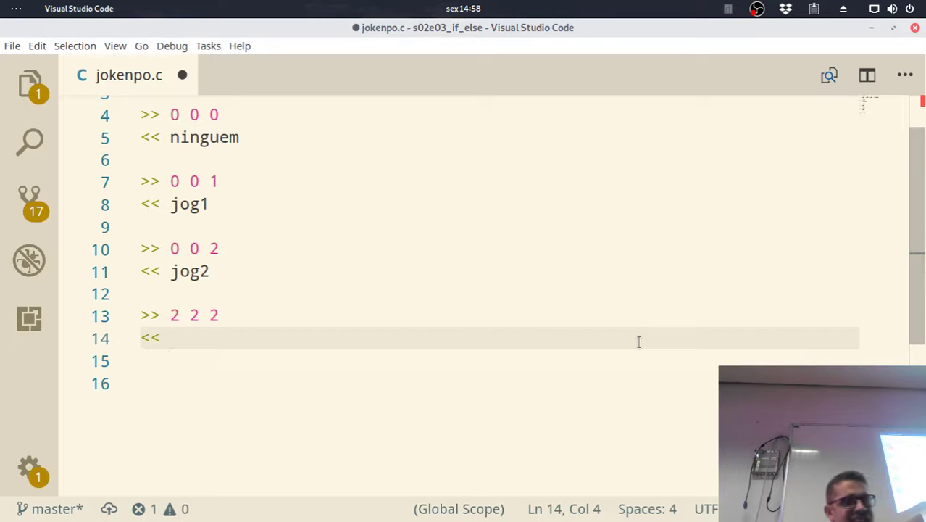
Complete the expected output for the 2 2 2 test case with "jog3".
text(jog5)
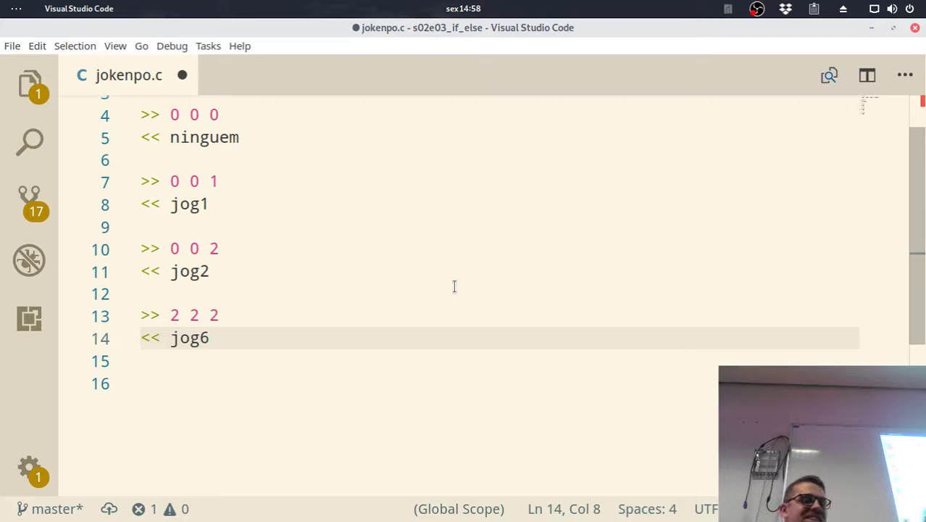
key(BackSpace)
text(3)
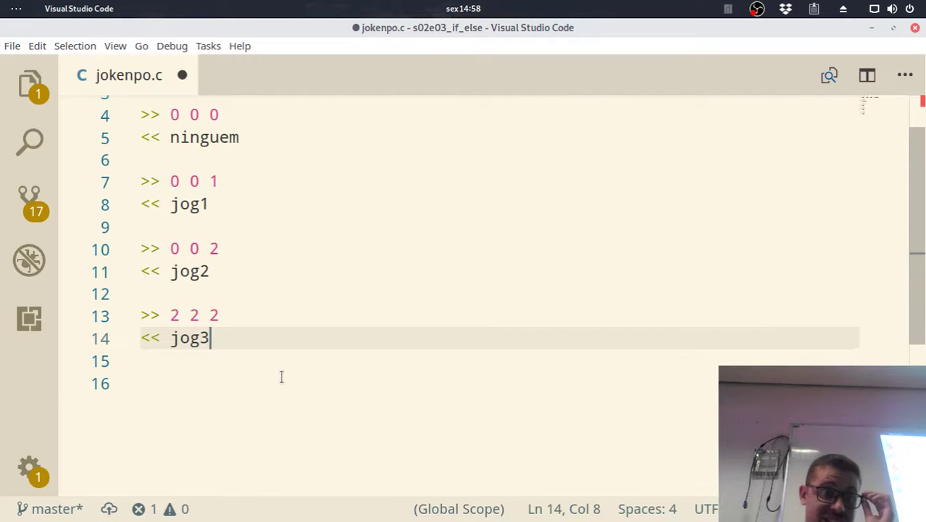
scroll(283, 377, up, 1)
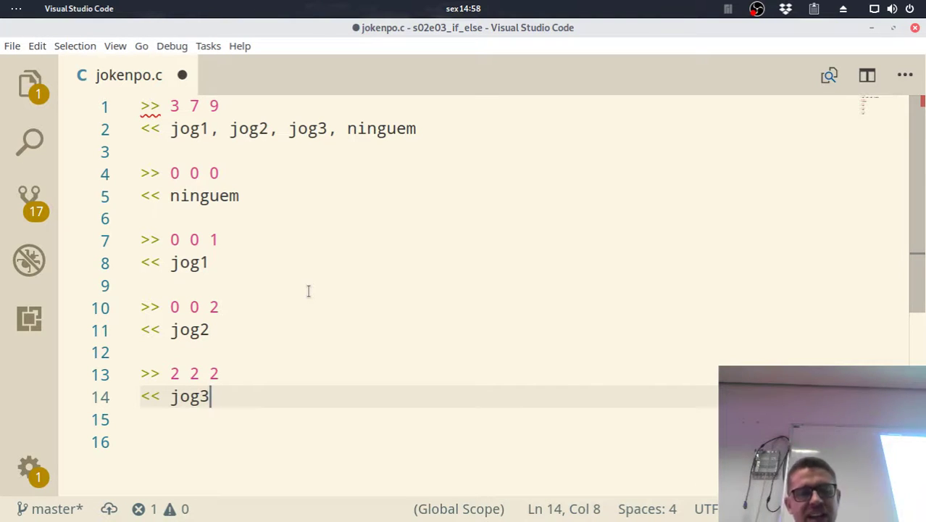
Switch to the FUP is FUN course page in Firefox and look through its Operações and Condicional exercise lists.
key(alt+Tab)
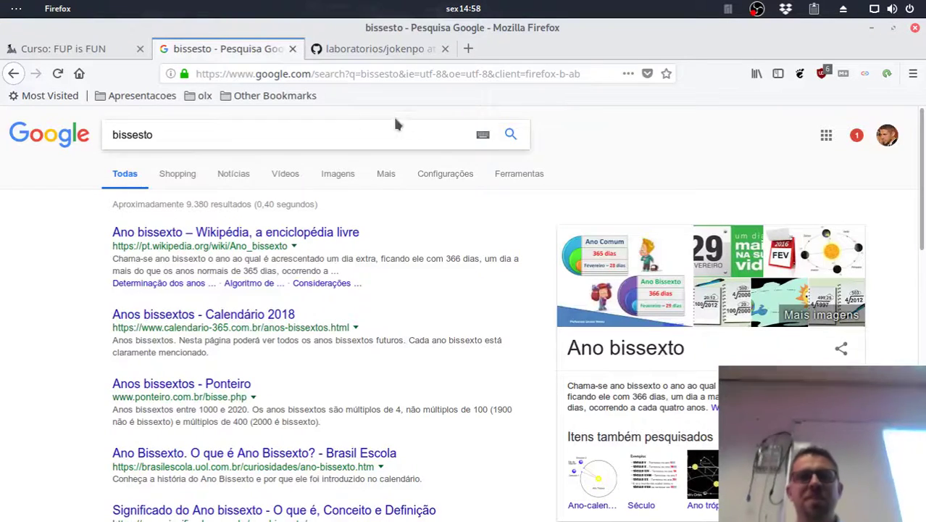
click(66, 51)
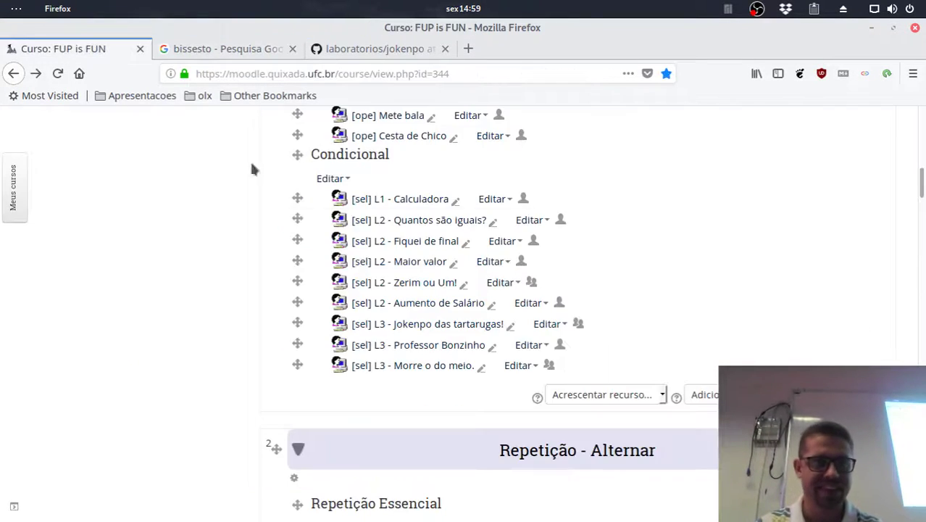
scroll(622, 291, up, 10)
scroll(628, 292, up, 3)
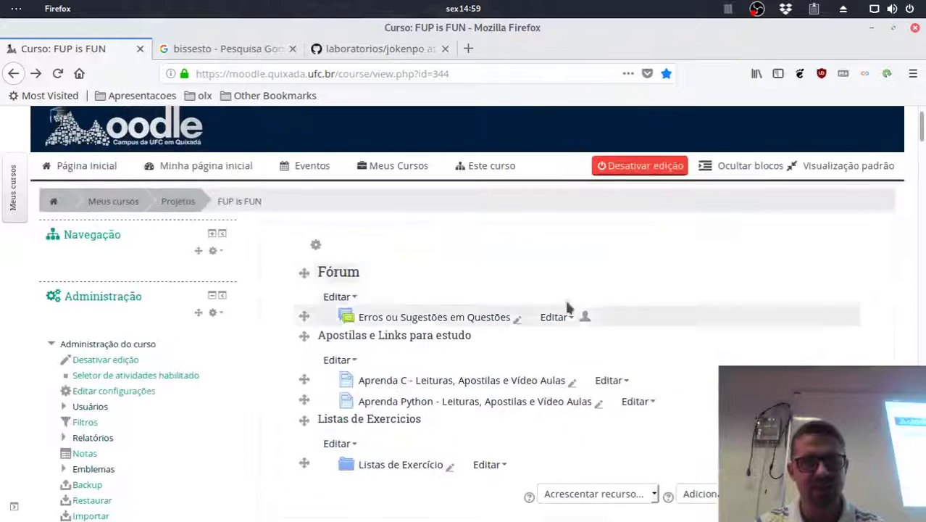
scroll(695, 307, down, 5)
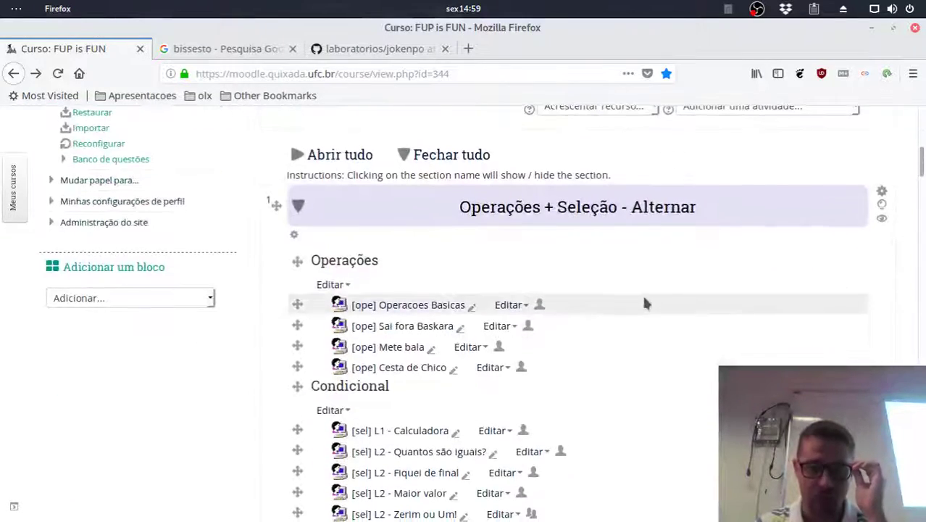
scroll(643, 303, down, 3)
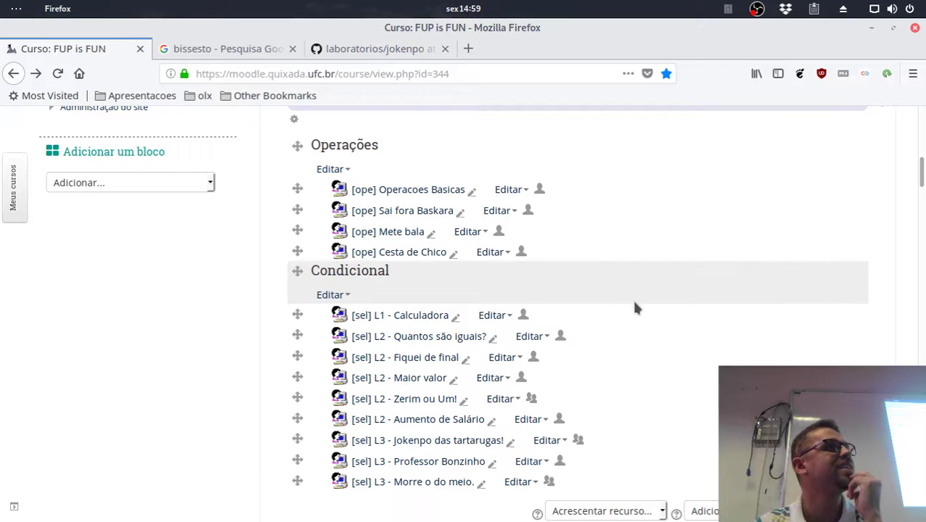
scroll(637, 317, up, 1)
scroll(652, 304, down, 5)
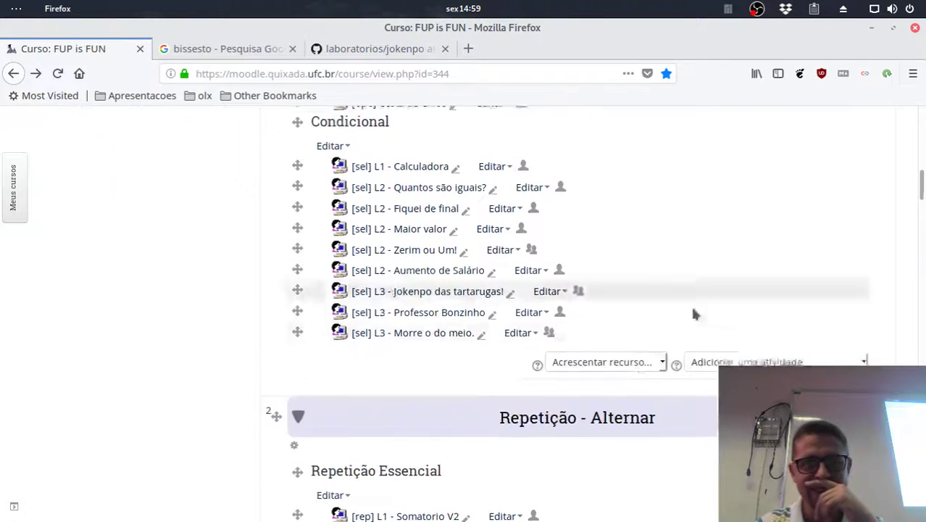
Add a Laboratório Virtual de Programação activity to the section containing the Condicional exercises.
click(829, 357)
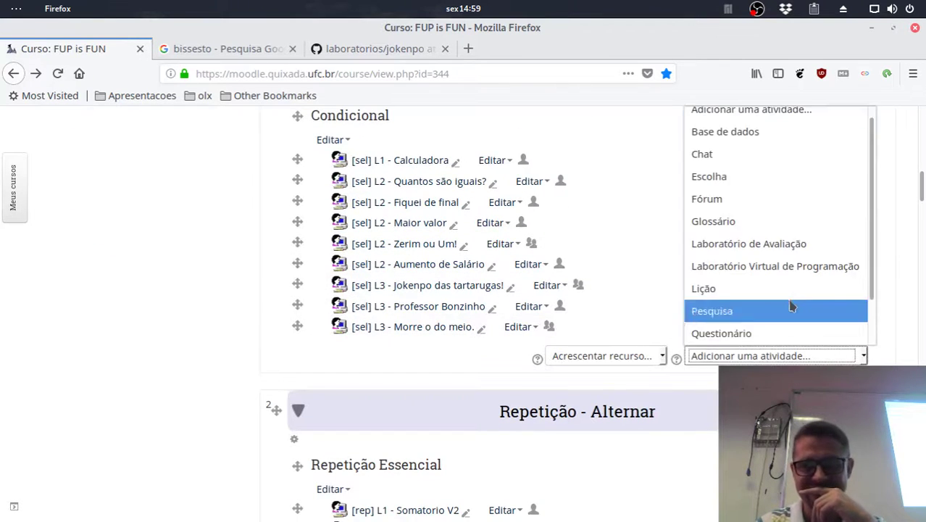
scroll(789, 277, down, 1)
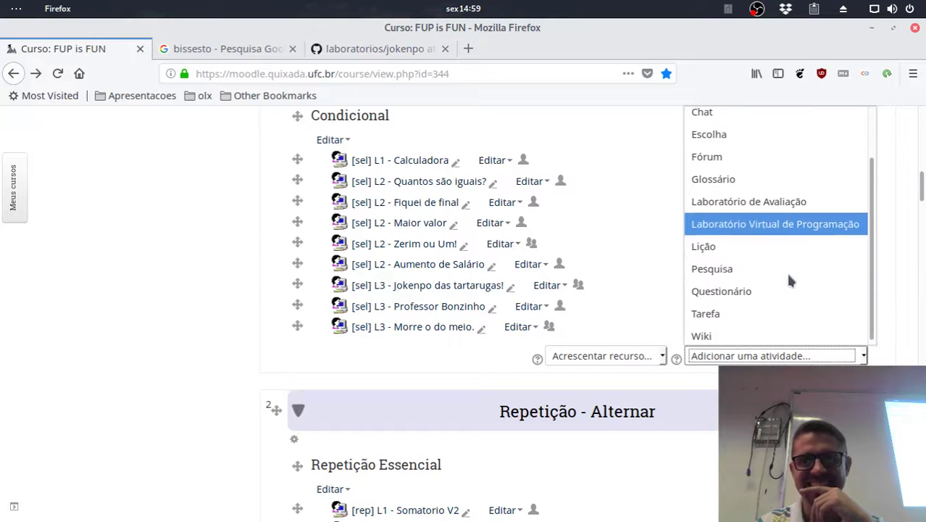
click(788, 232)
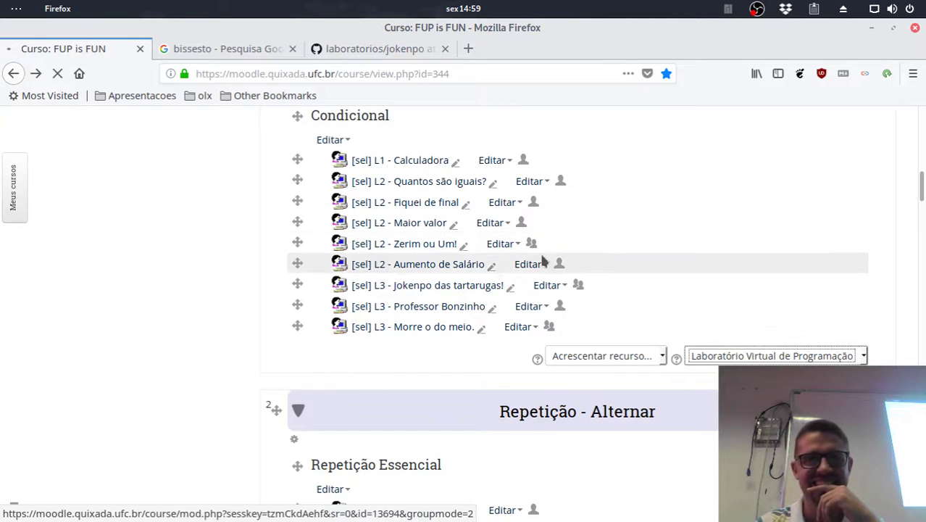
Review the prefilled full description in the new activity form, then leave the form without saving.
scroll(537, 366, down, 2)
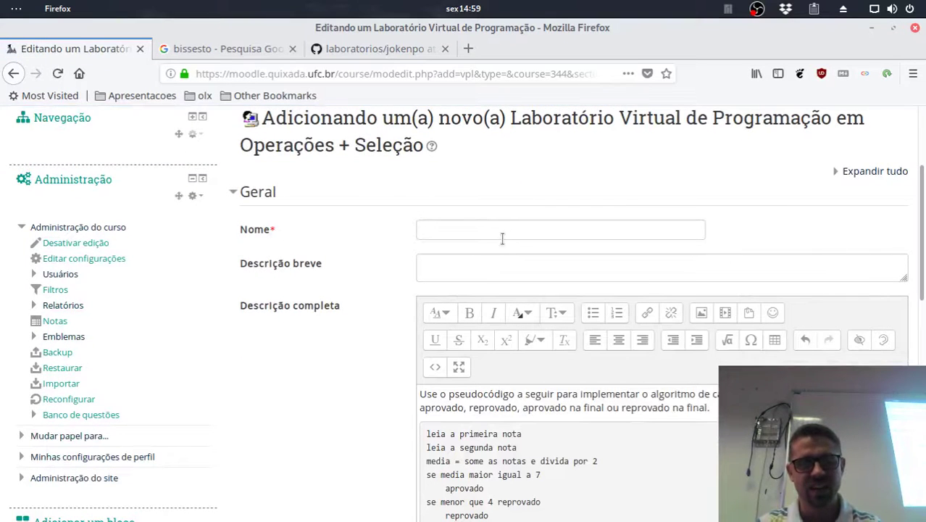
scroll(795, 333, down, 2)
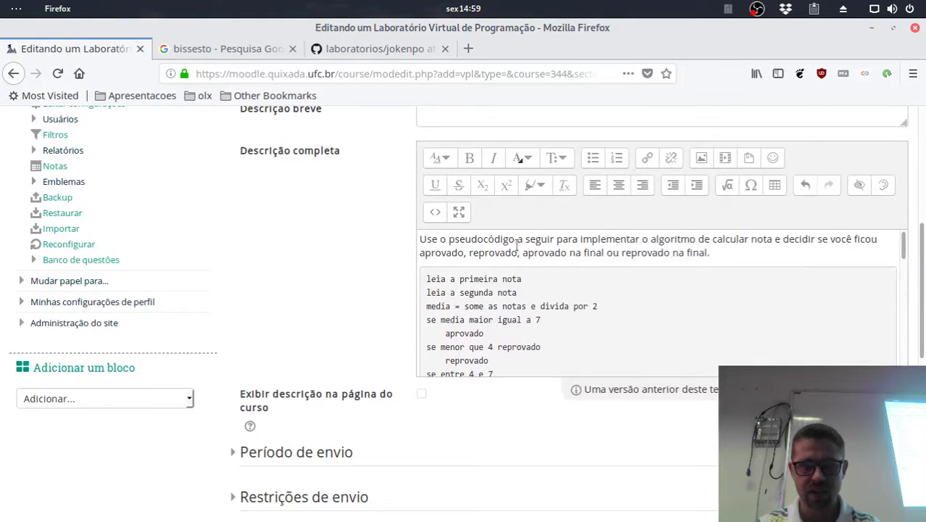
scroll(614, 323, down, 3)
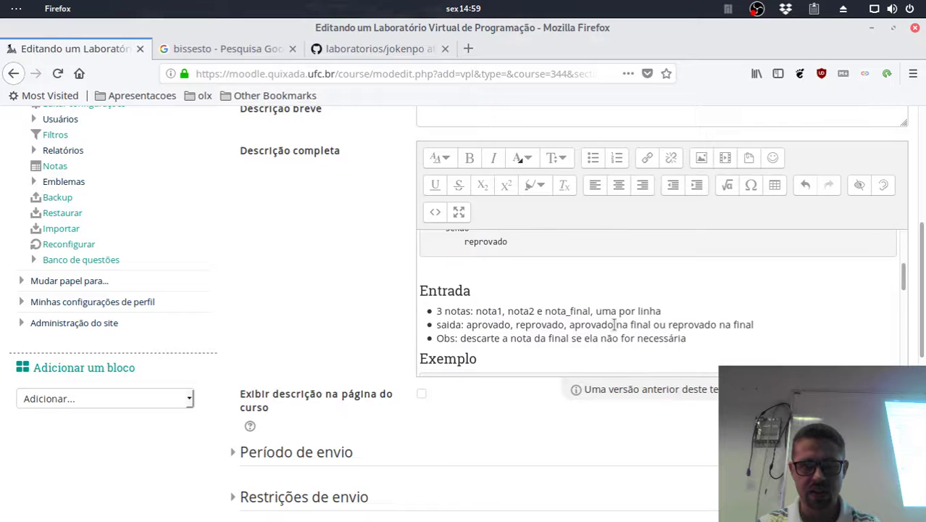
scroll(614, 324, up, 3)
scroll(417, 301, up, 4)
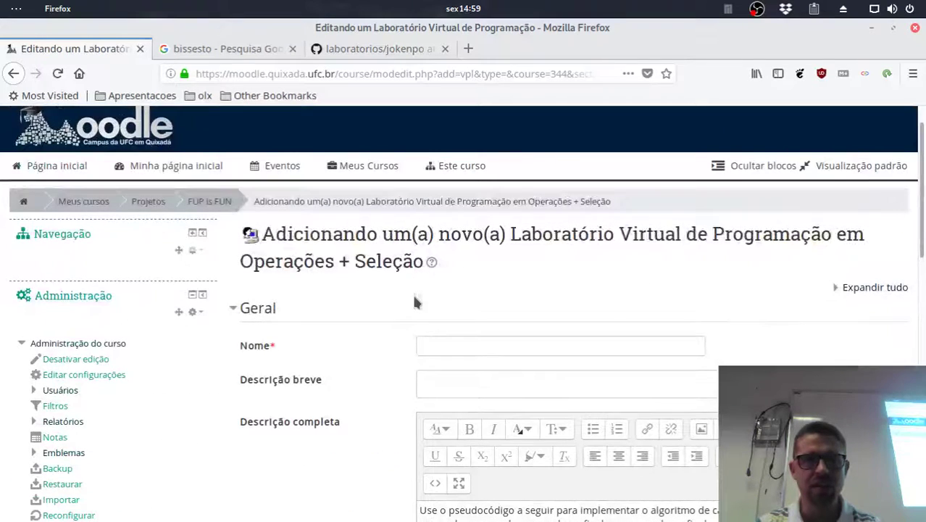
scroll(404, 306, down, 4)
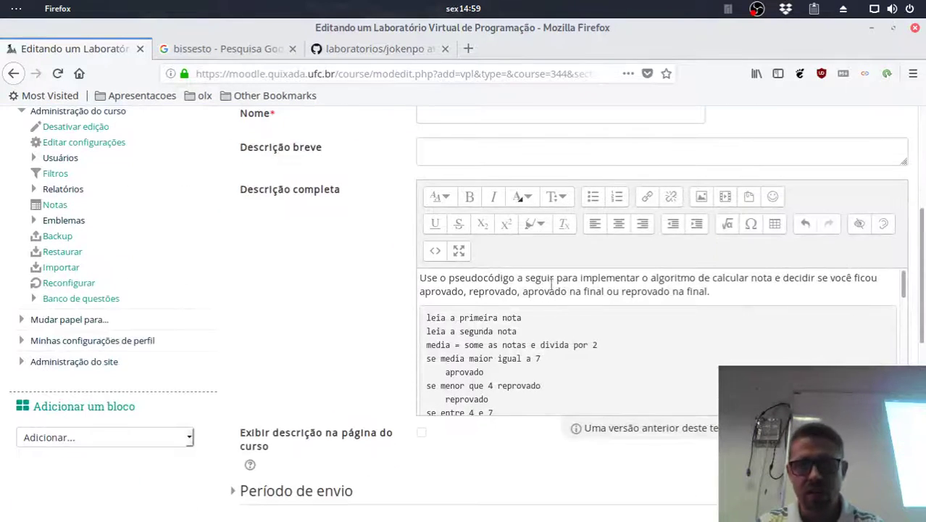
scroll(666, 304, down, 10)
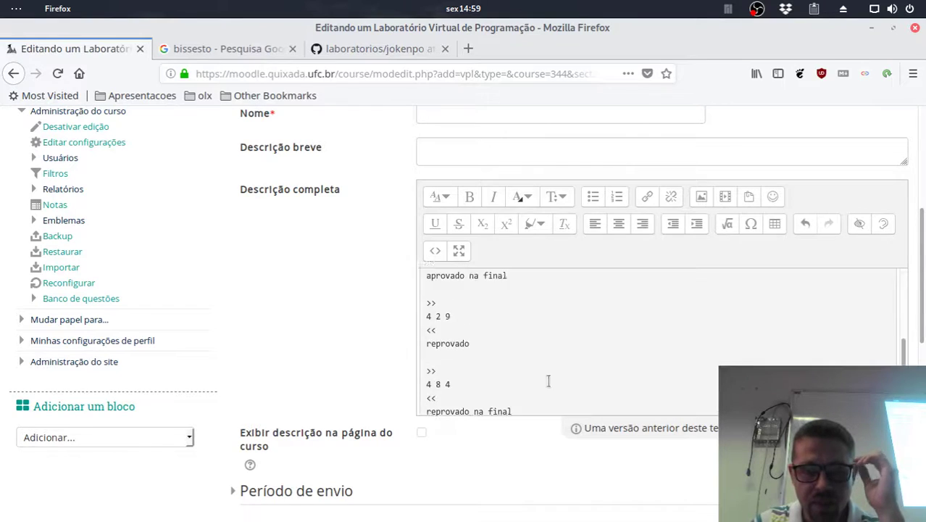
scroll(394, 376, down, 4)
scroll(409, 379, up, 7)
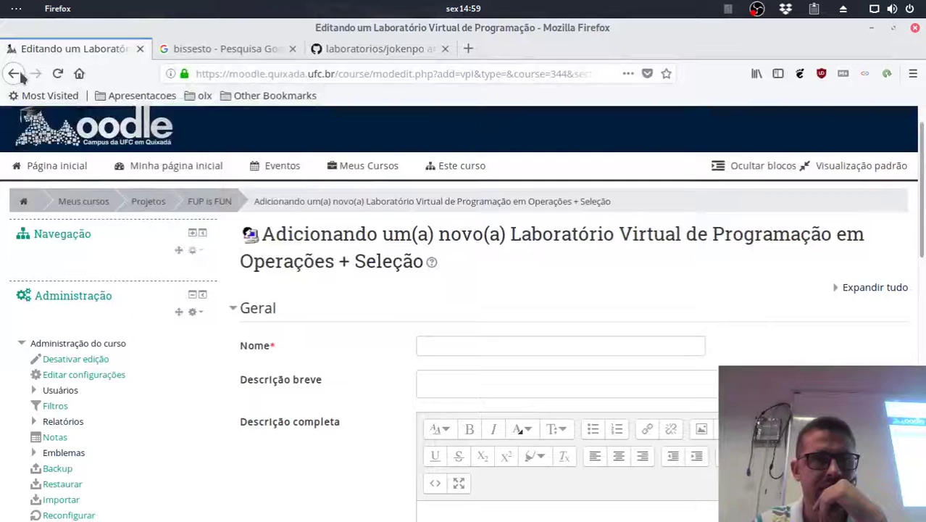
click(14, 73)
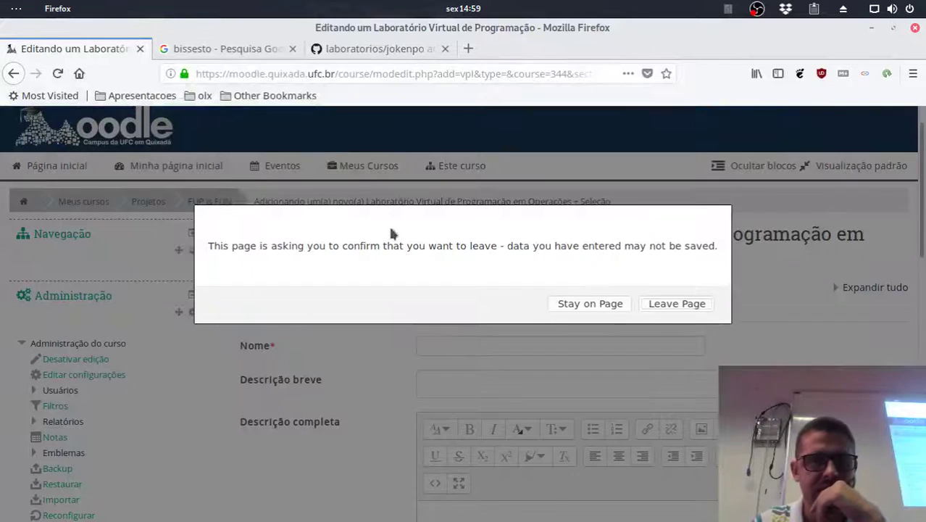
click(666, 303)
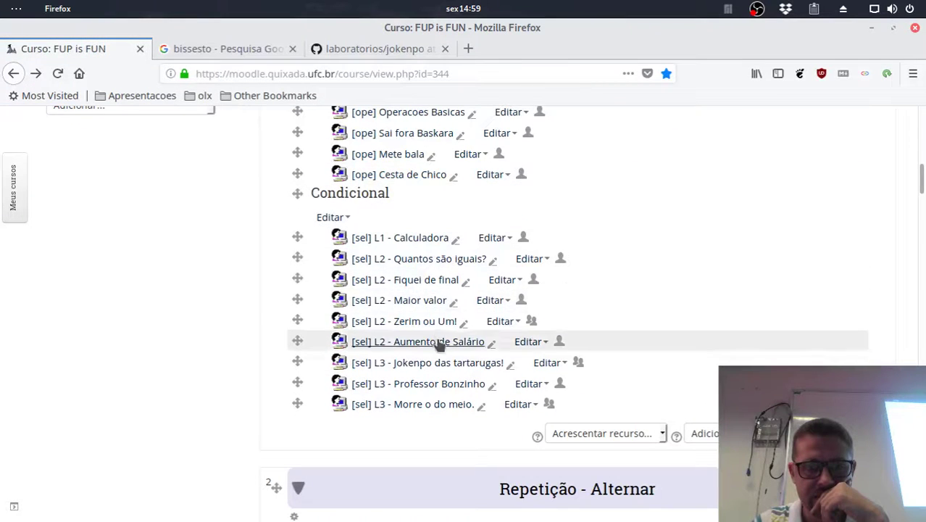
Look over the description of the "[sel] L2 - Fiquei de final" exercise and return to the course page.
click(434, 281)
scroll(737, 290, down, 6)
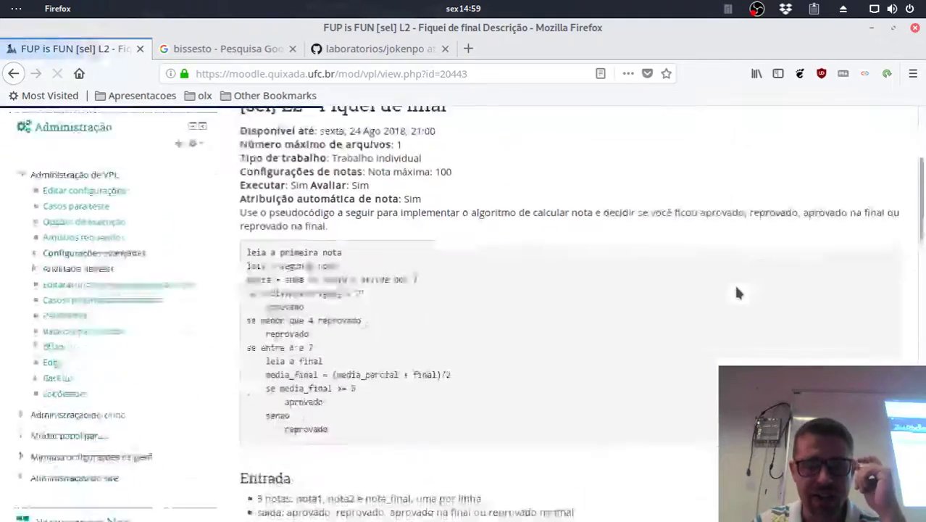
scroll(504, 310, up, 10)
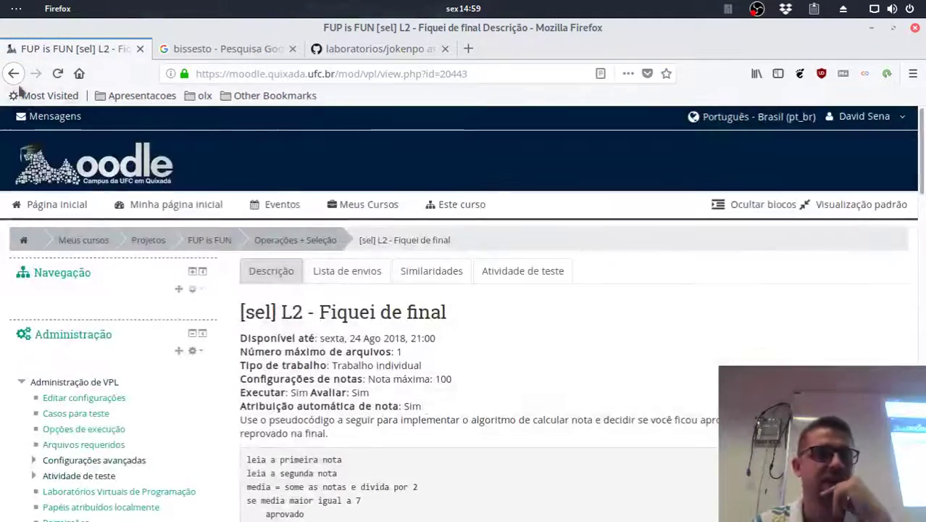
click(14, 74)
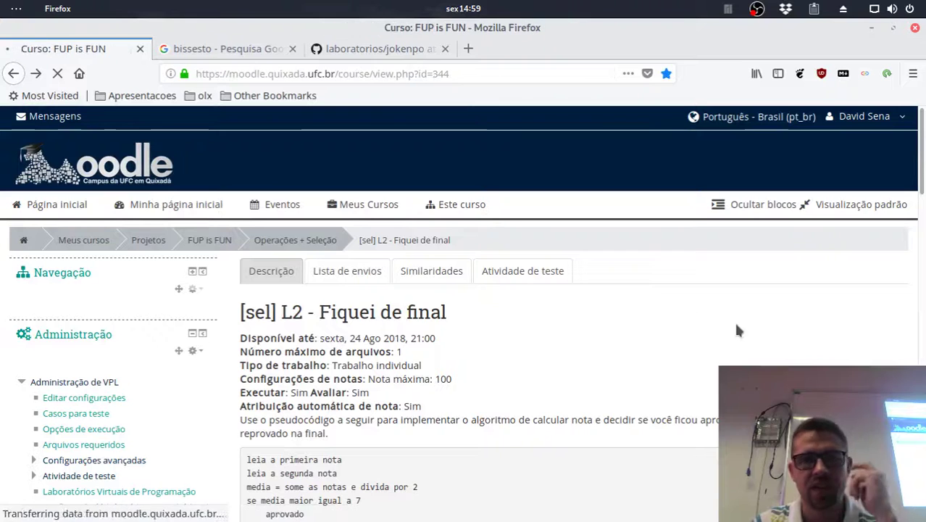
Start a new Laboratório Virtual de Programação activity in the Operações + Seleção section.
scroll(696, 304, down, 4)
scroll(761, 304, up, 2)
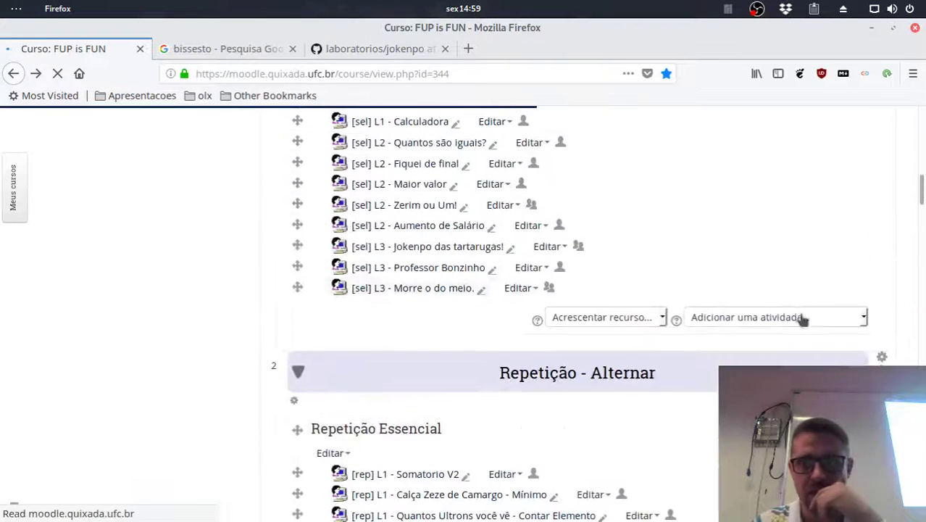
click(803, 317)
click(789, 275)
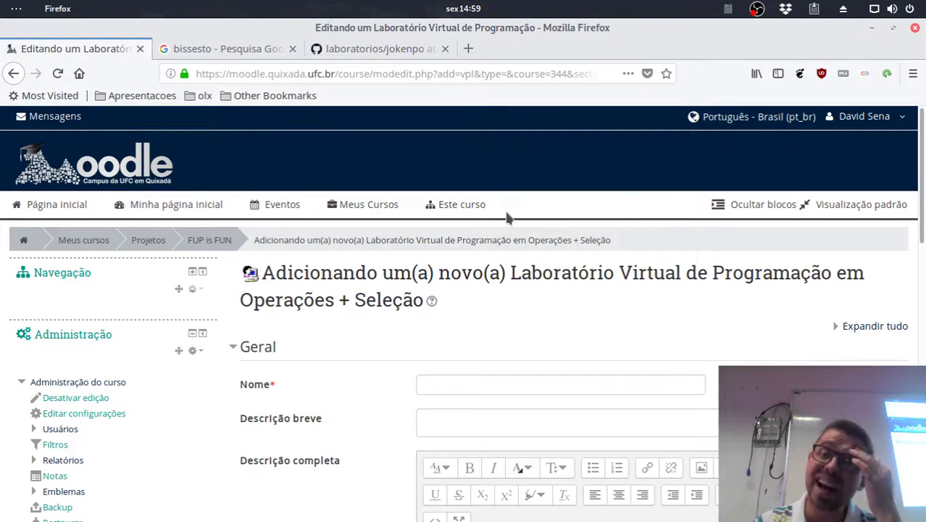
Name the new activity "Zerim ou um americano".
mouse_move(497, 221)
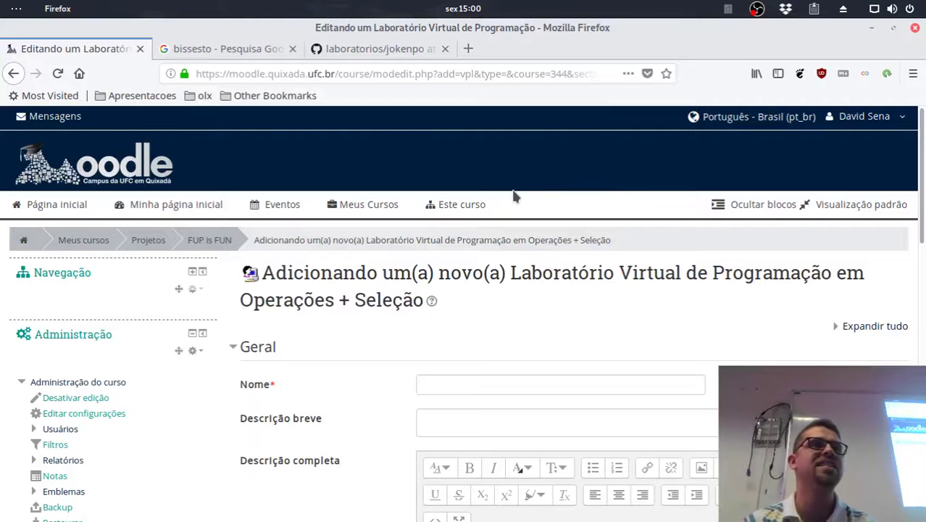
scroll(591, 287, down, 5)
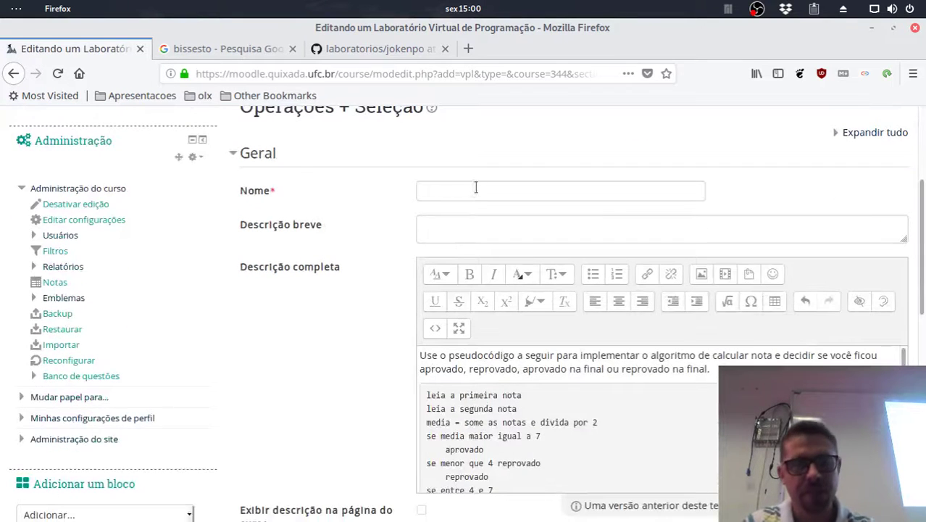
click(478, 191)
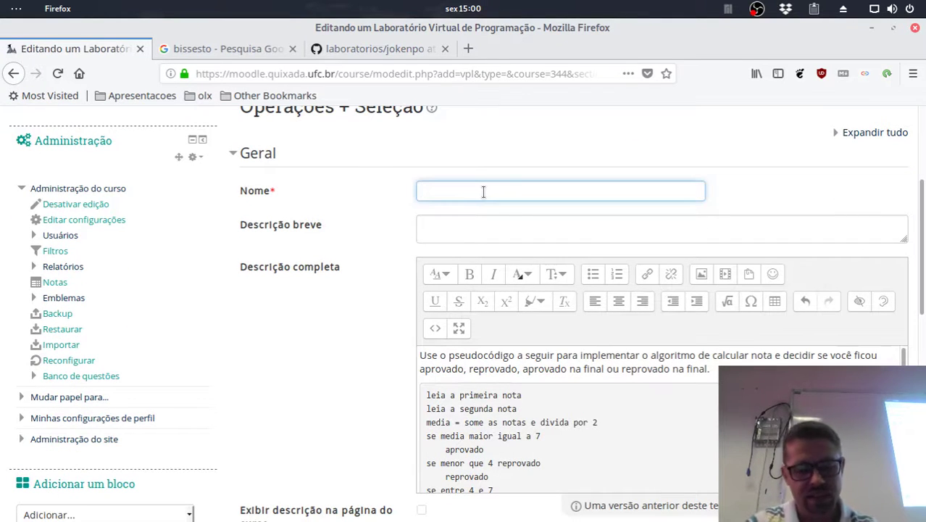
text(Zerim ou um )
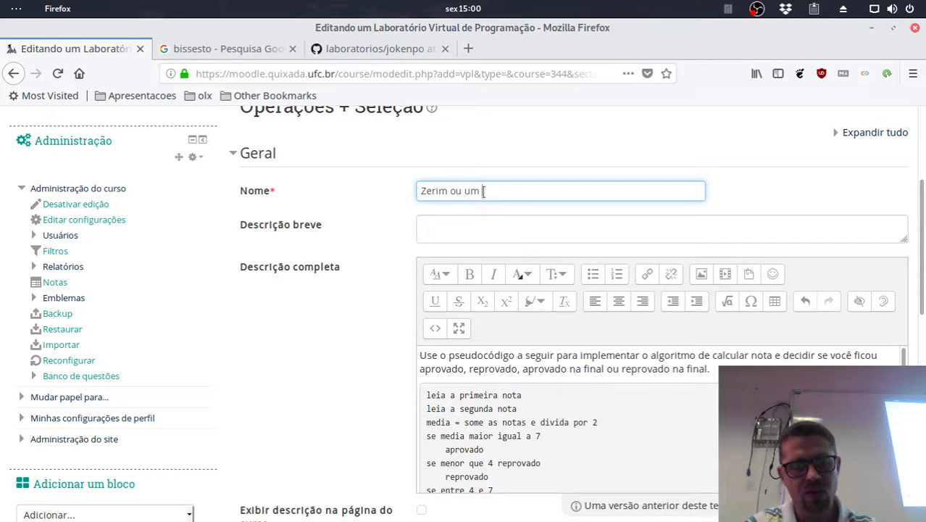
text(americano)
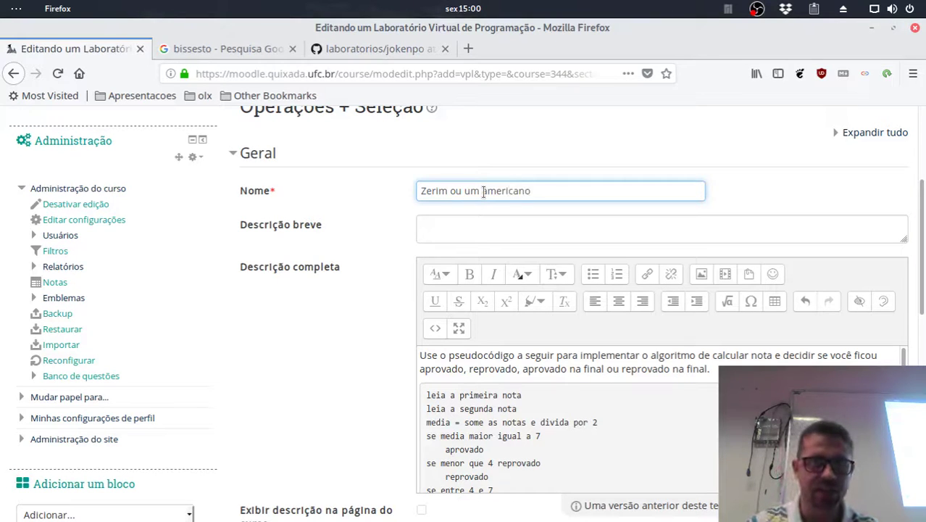
Replace the prefilled full description with the line "Motivação" and insert an empty line above it.
click(606, 368)
key(ctrl+a)
key(BackSpace)
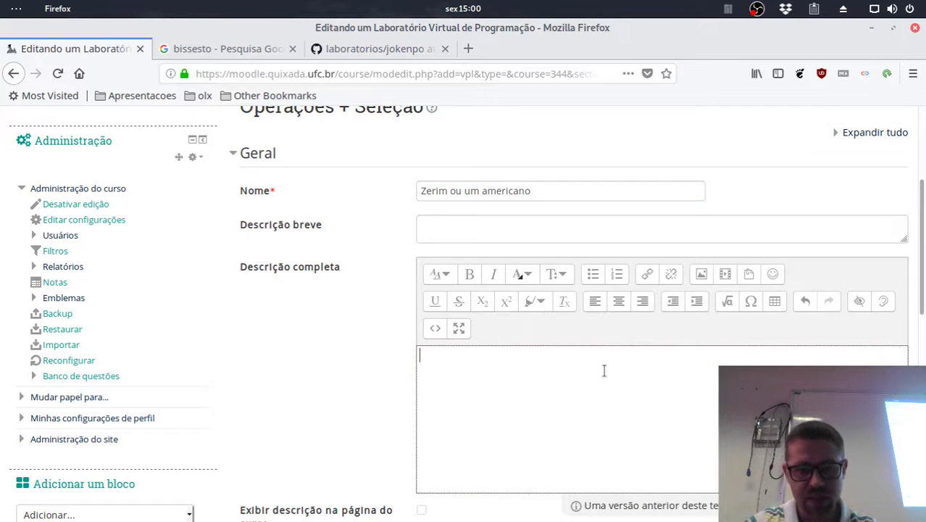
text(Se)
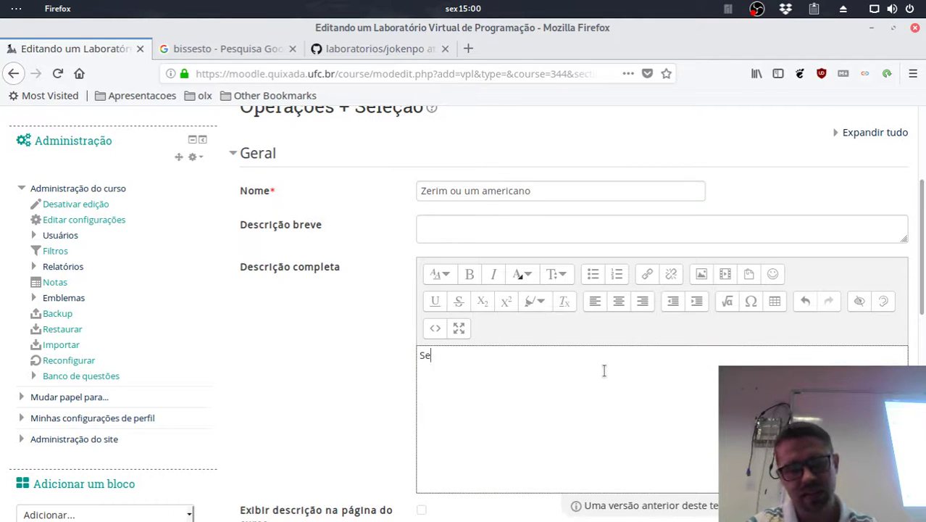
key(BackSpace)
key(BackSpace)
text(Motivação)
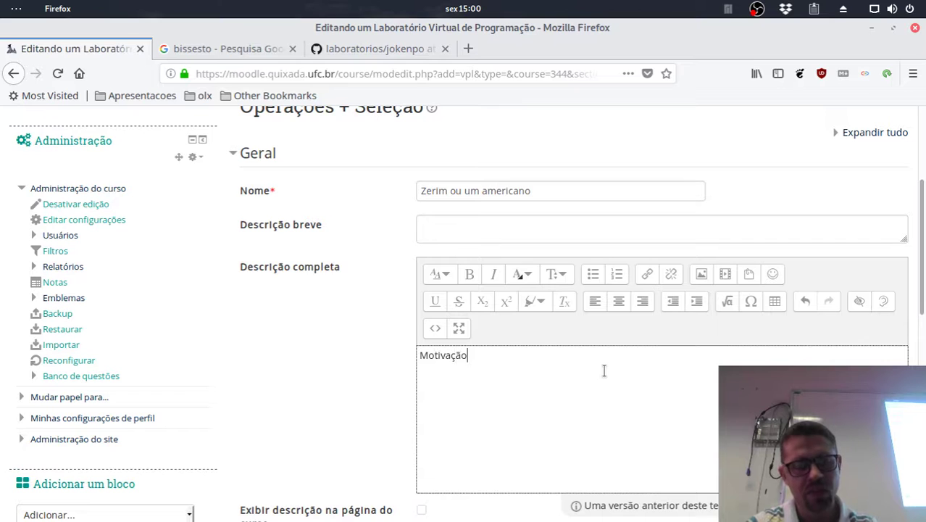
key(Left)
key(Left)
key(Return)
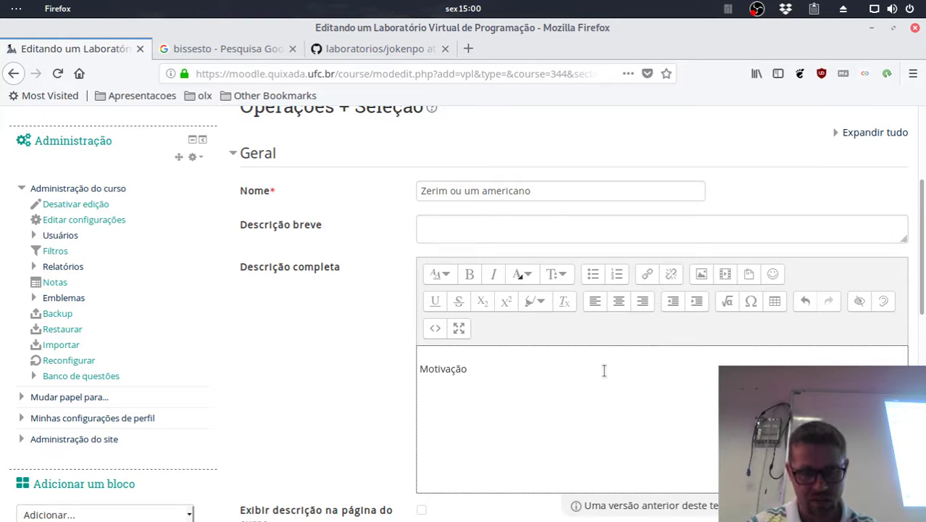
Format the "Motivação" line in the full description as a medium heading and place the cursor on the line below it.
triple_click(604, 370)
click(440, 277)
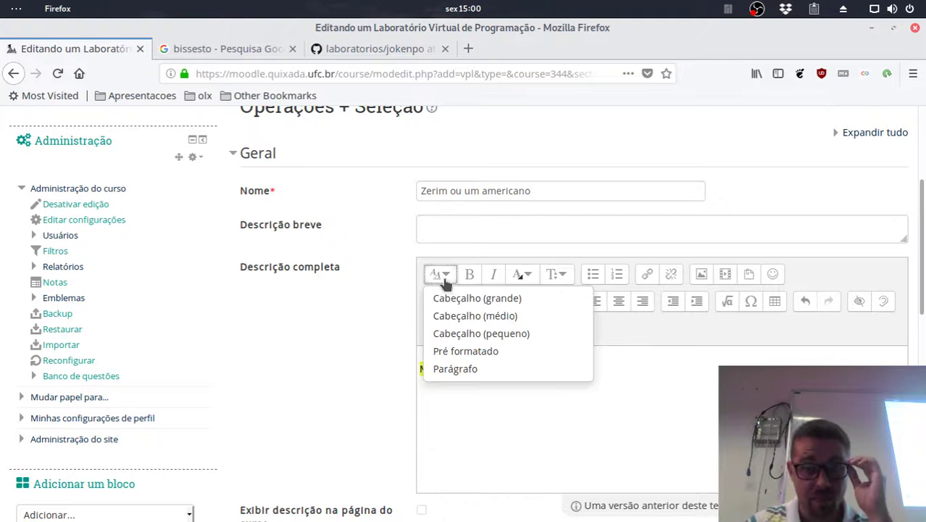
click(488, 315)
click(550, 390)
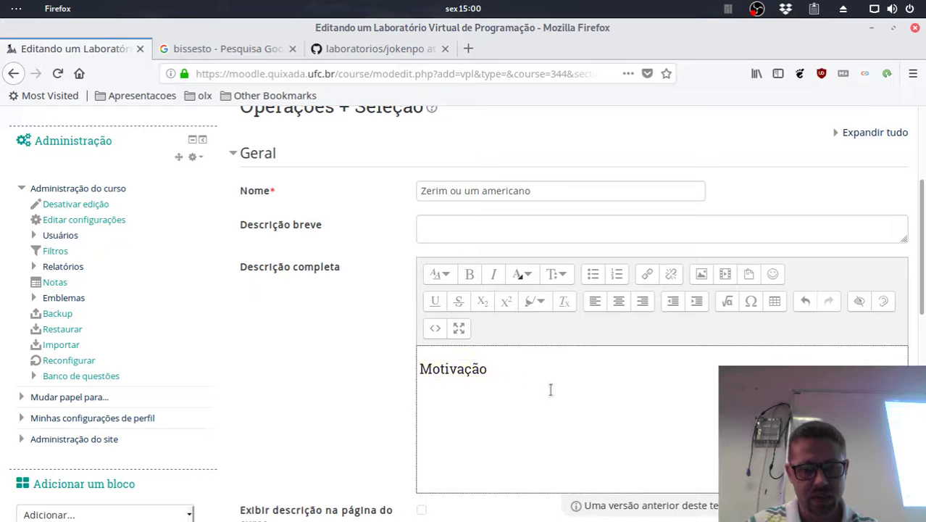
text(Se voc)
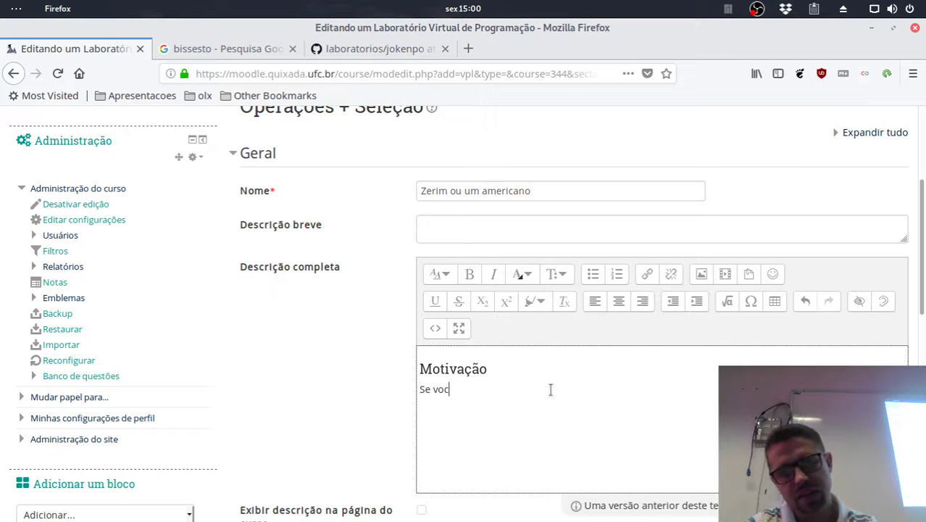
text(ê ja foi)
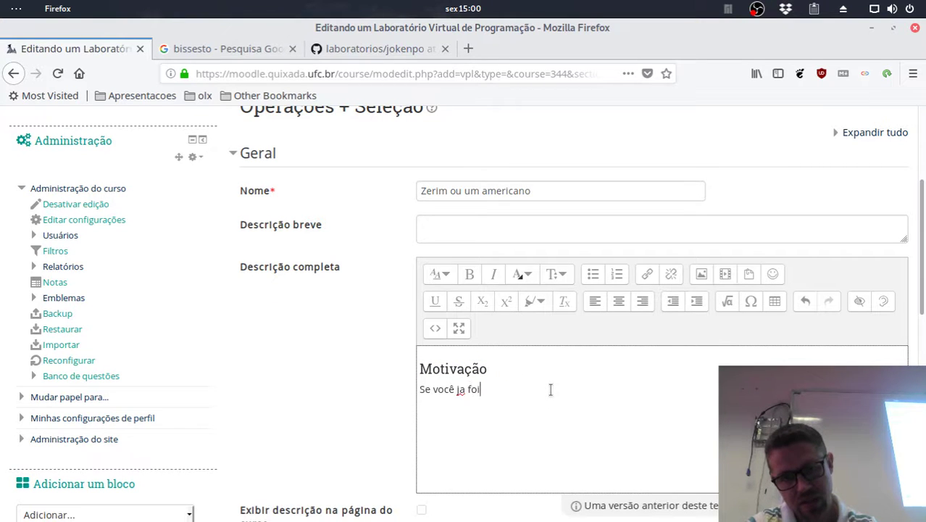
key(BackSpace)
key(BackSpace)
key(BackSpace)
key(BackSpace)
key(BackSpace)
key(BackSpace)
key(BackSpace)
key(BackSpace)
key(BackSpace)
key(BackSpace)
key(BackSpace)
key(BackSpace)
key(BackSpace)
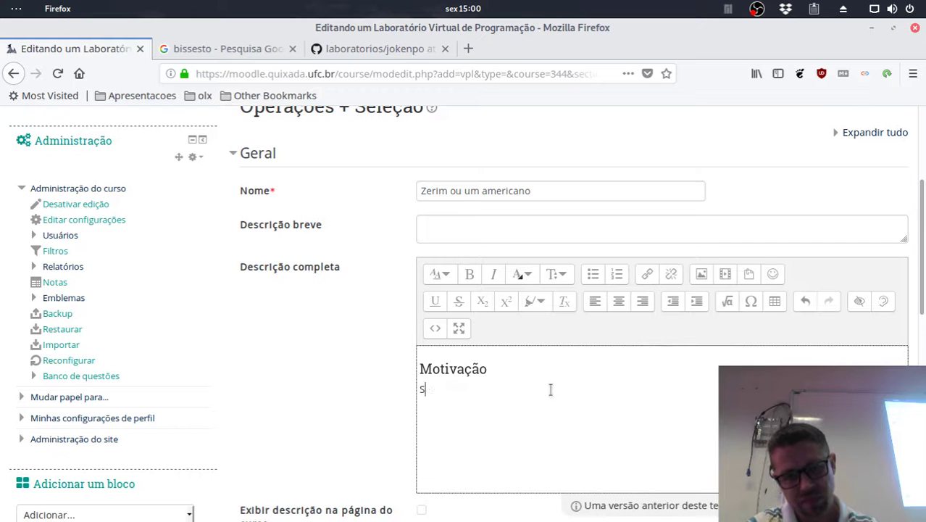
Below the heading, write the first speaker's labelled dialogue line, "Time de fora é meu.".
text(Chico)
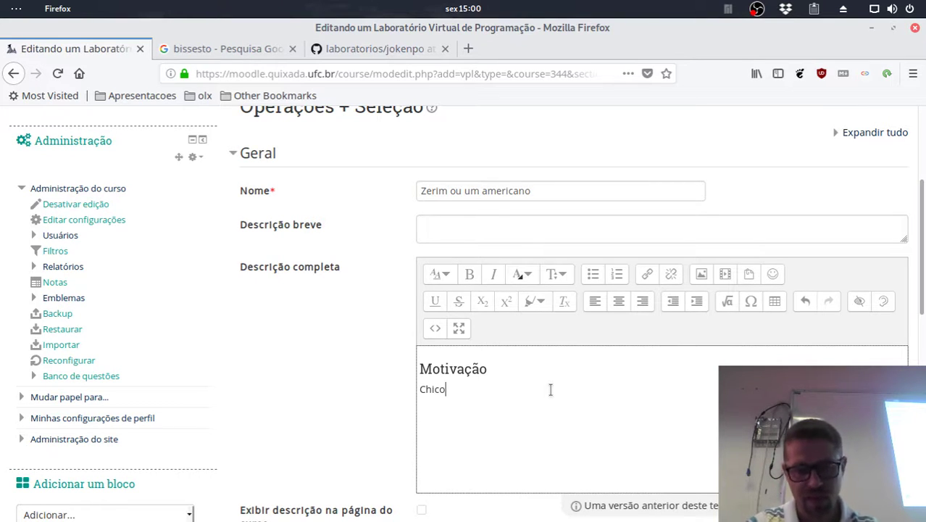
text(: )
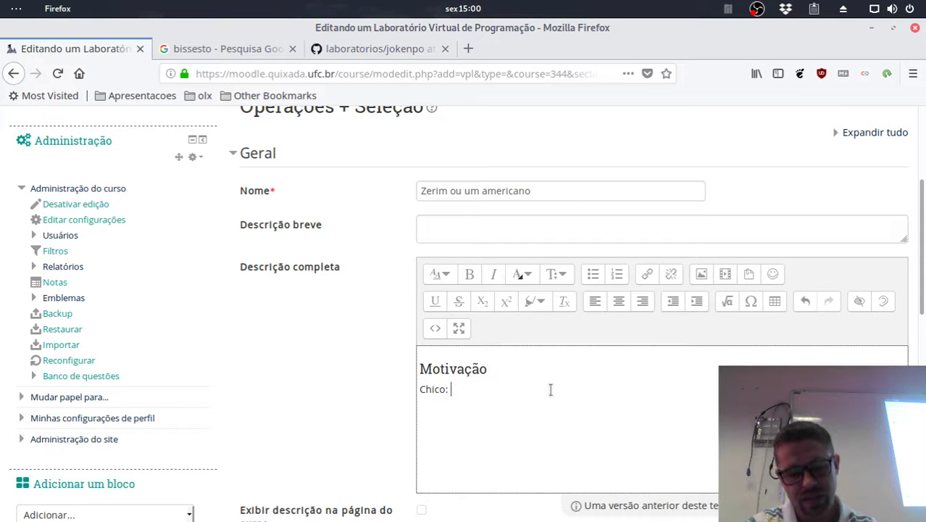
text(Time de fora é)
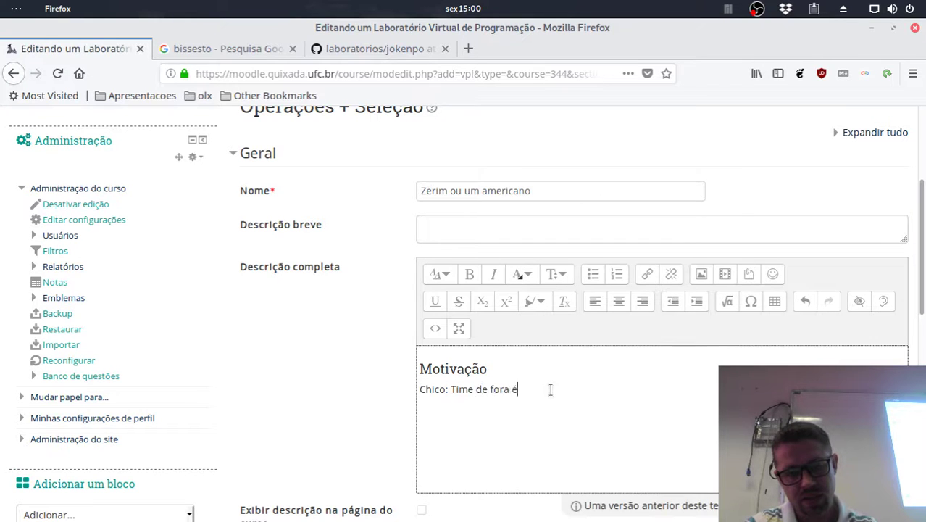
text( meu. )
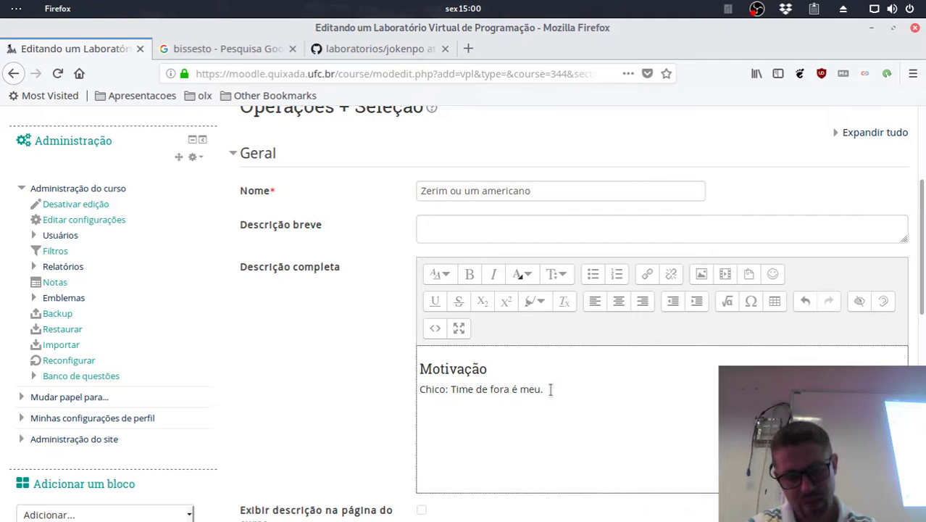
Add the second speaker's line "Eu cheguei primeiro." and the first speaker's reply "Minhas ventas." on separate labelled lines.
text(Alberto: )
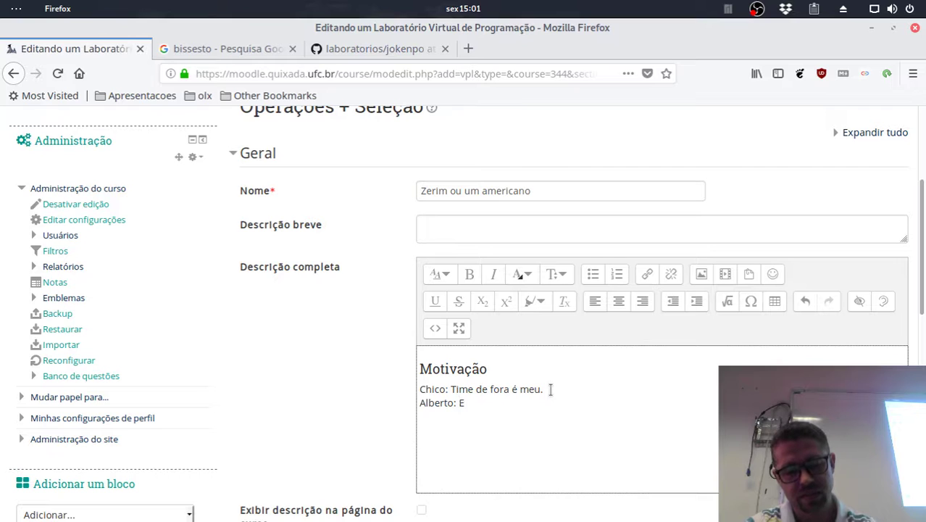
text(Eu cheguei)
key(BackSpace)
key(BackSpace)
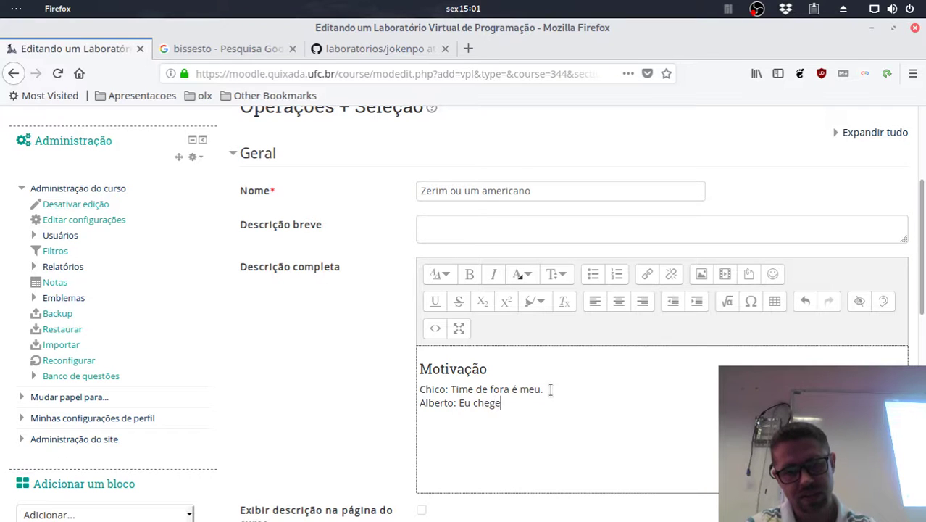
text(uei primeiro)
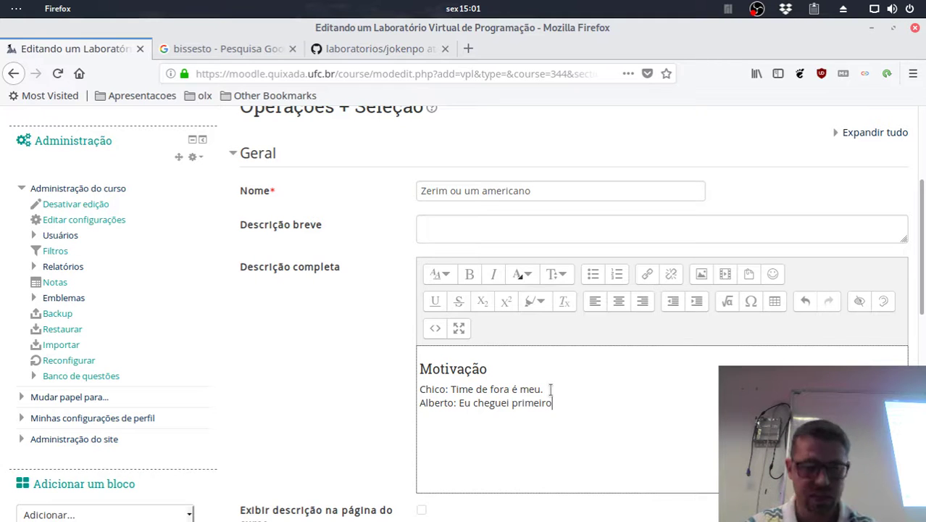
text(. Chico)
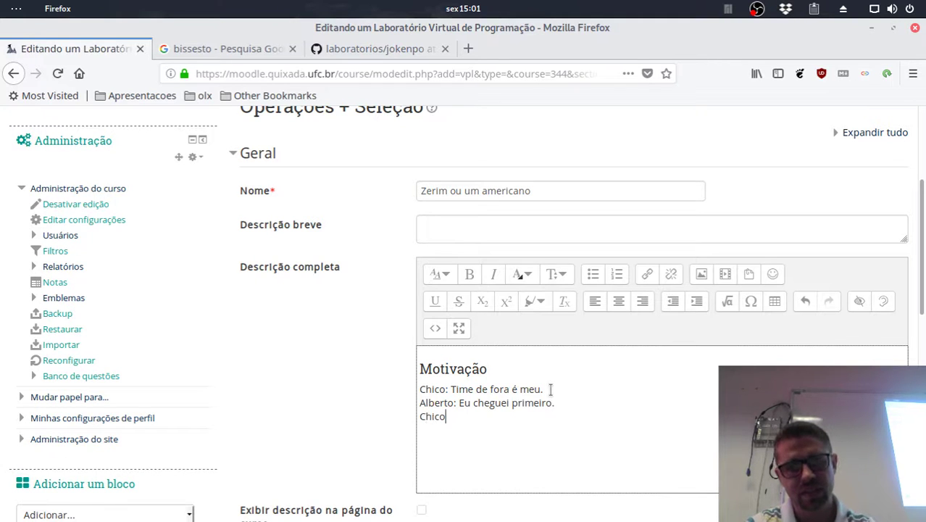
text(: Minhas ventar)
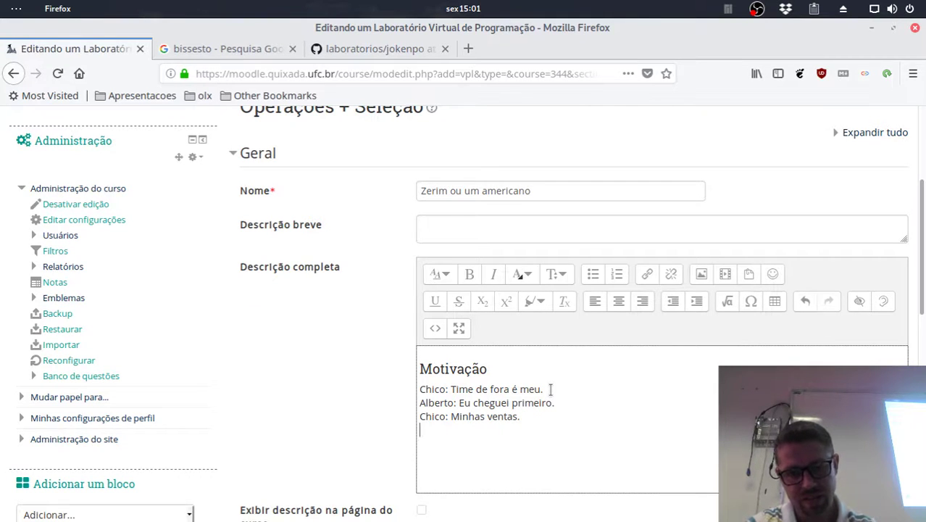
Add a third speaker's labelled line, "Eu to aqui bando de cego, to esperando também.".
text(Francisco:)
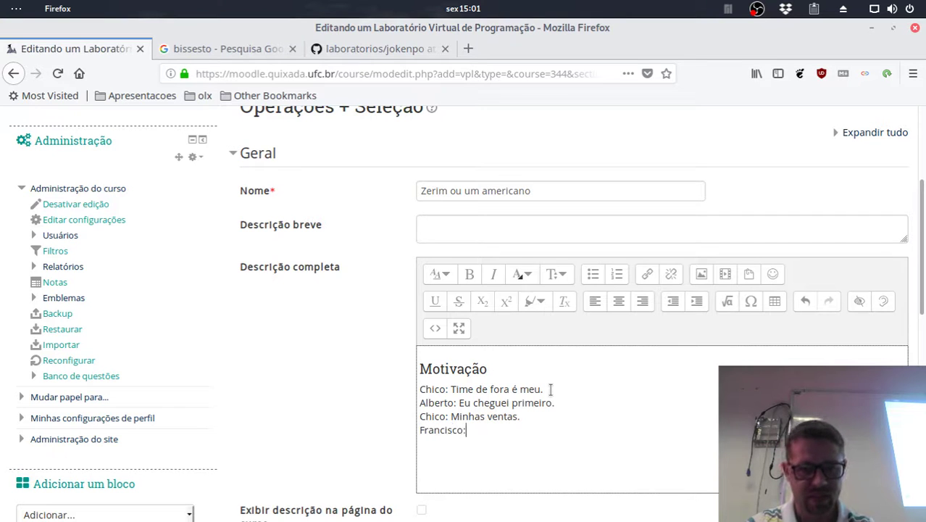
text( E)
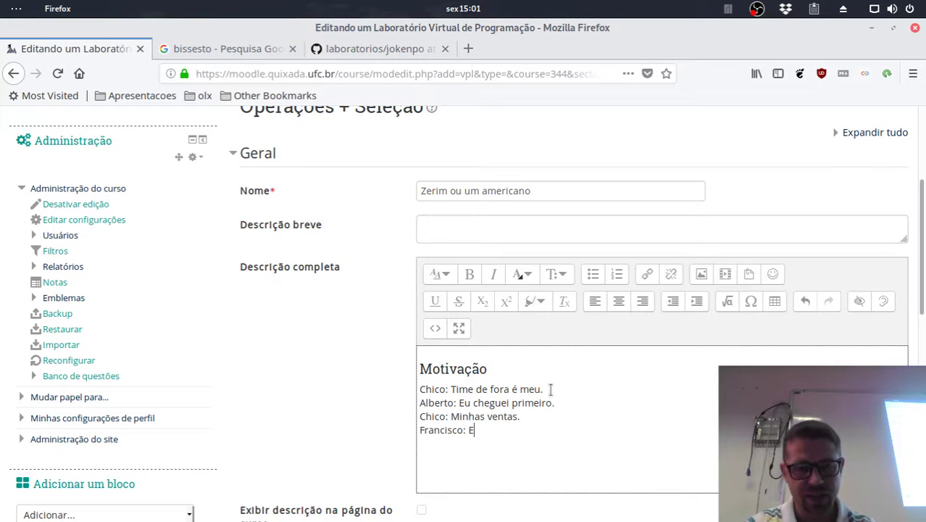
text(u to aqui)
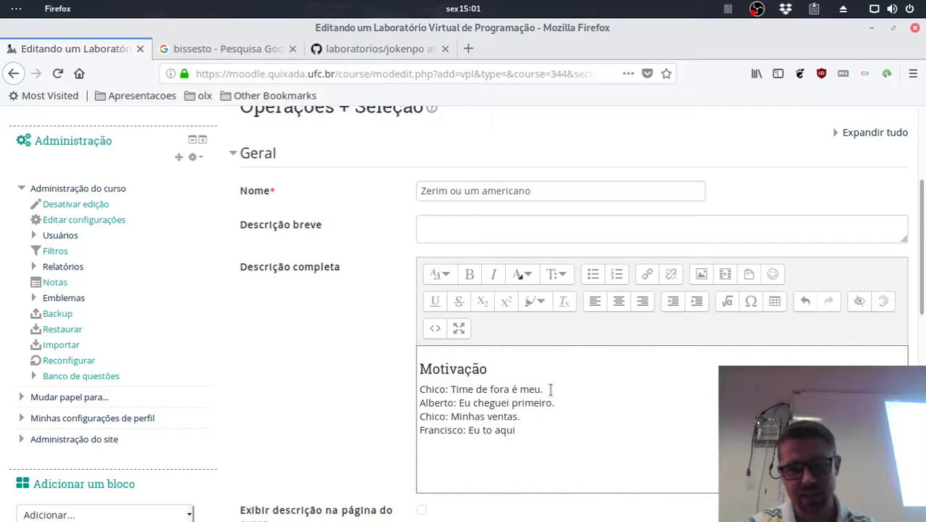
text( bando de c)
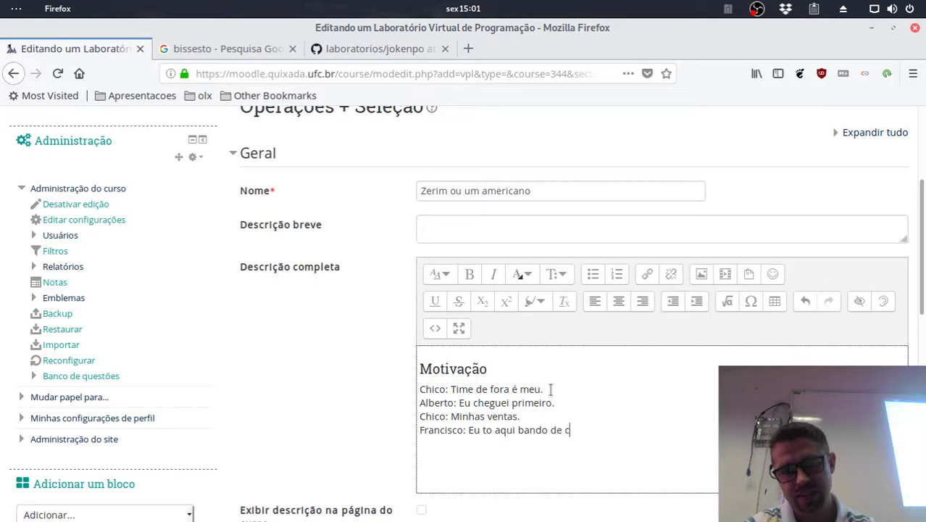
text(ego, to espe)
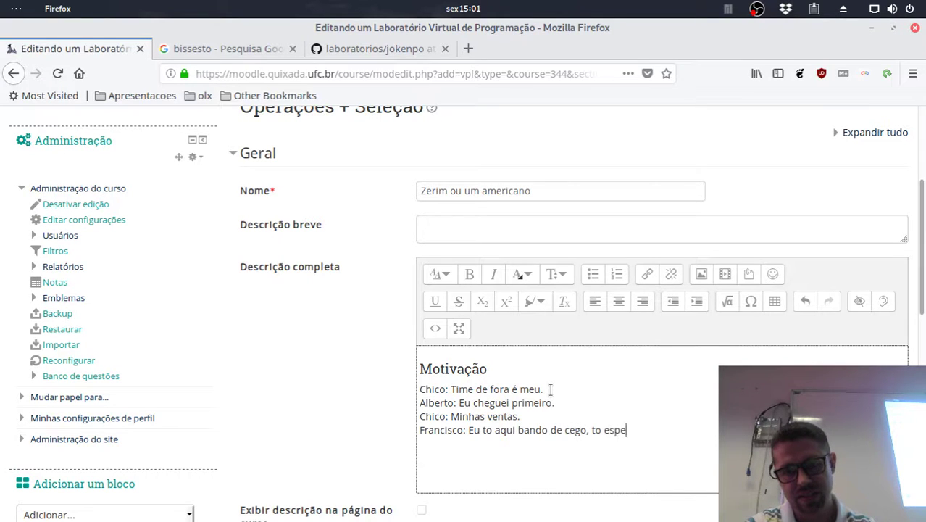
text(rando também. )
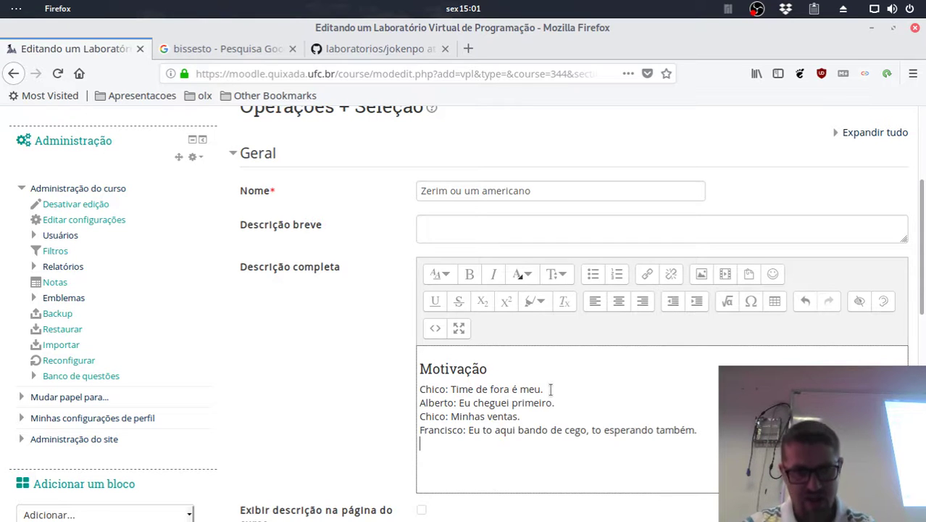
Add a fourth speaker's labelled line, "Bora, vagou aqui, qual dos 3 entra no jogo?".
text(Ruan: Bora)
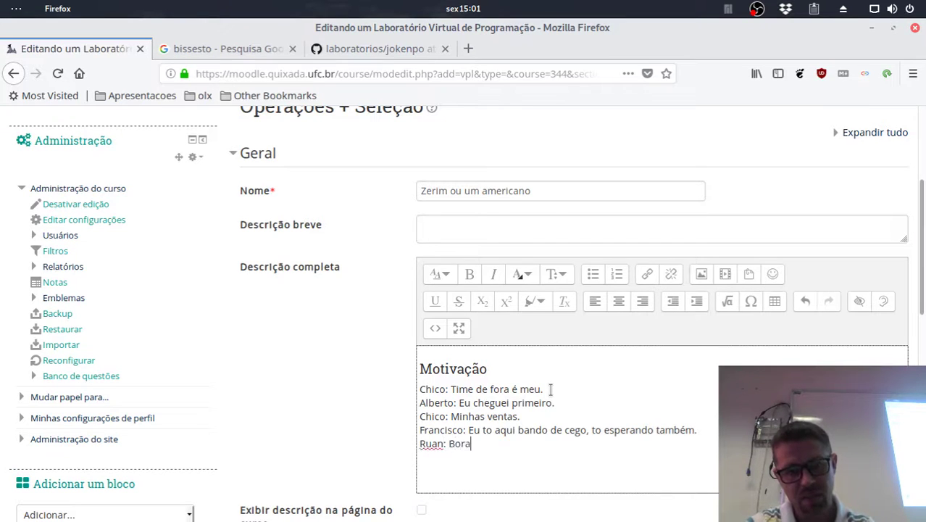
text(, vagou a)
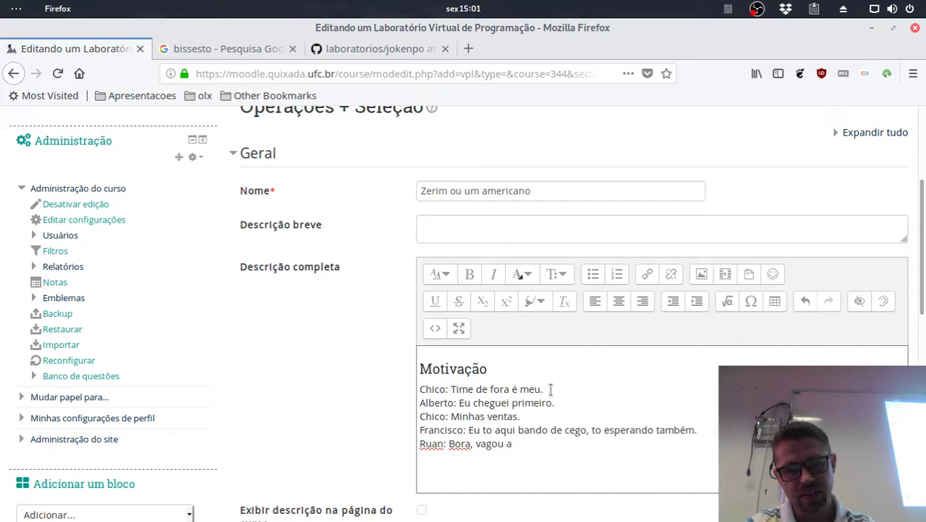
text(qui, qu)
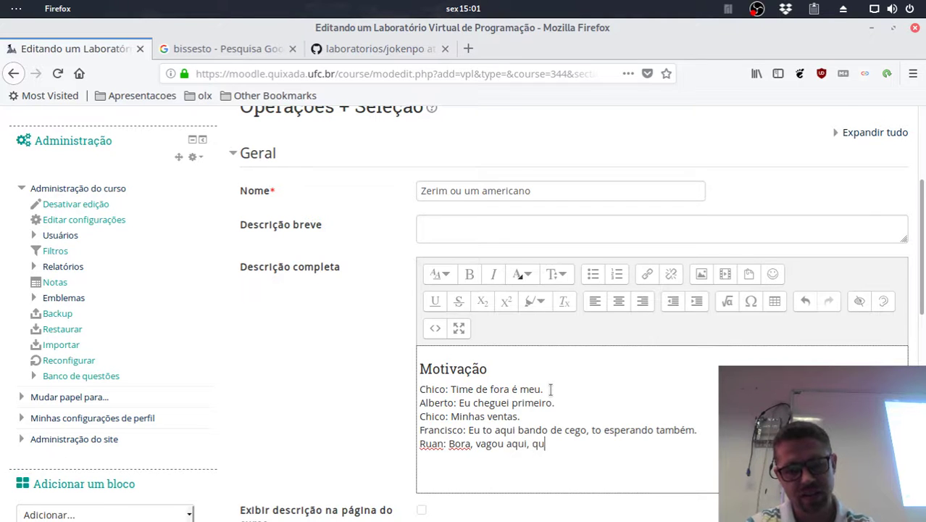
text(al dos 3 )
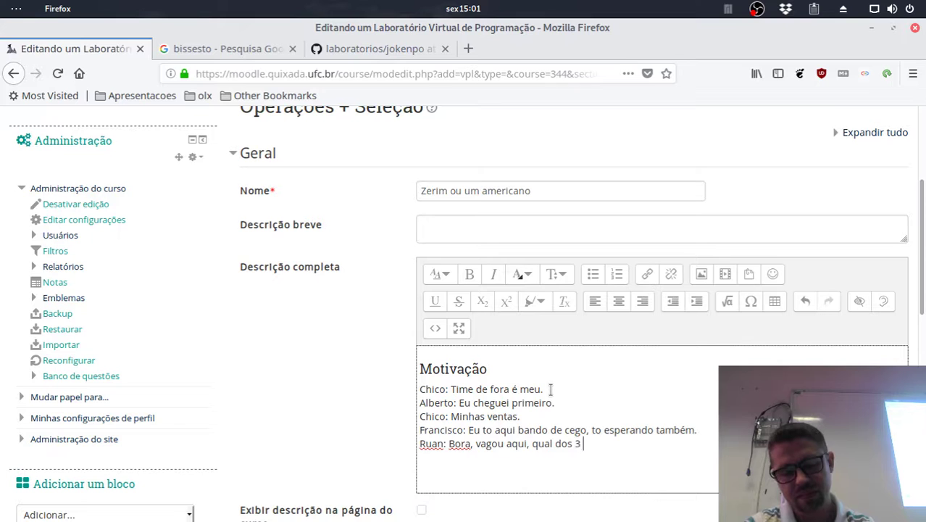
text(entra?)
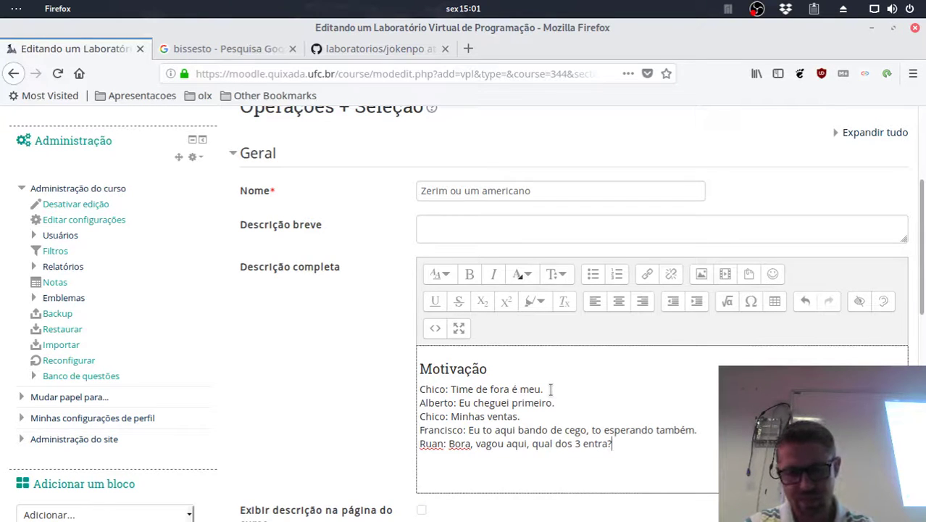
key(Left)
text(no jo)
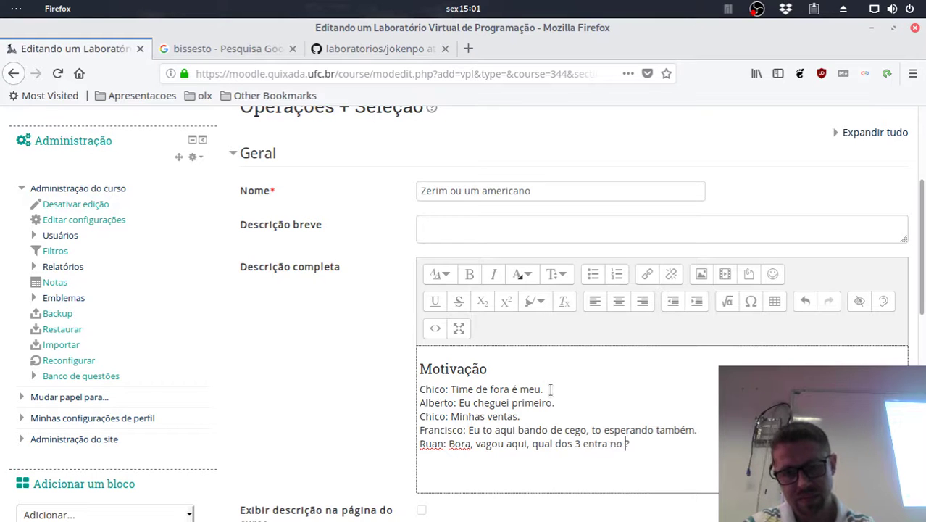
key(BackSpace)
text(ogo)
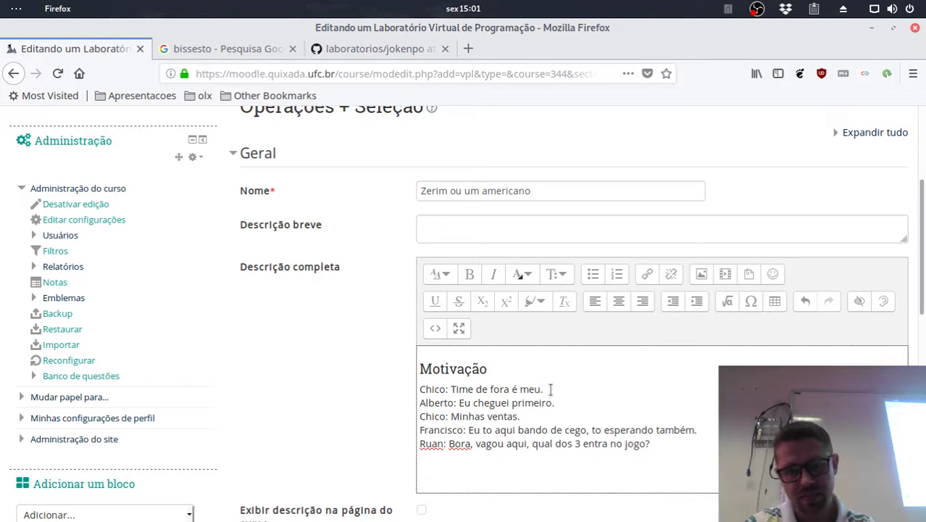
Add a sixth dialogue line for the first speaker, "bora rápido, zerim ou 1".
key(Return)
text(Chi)
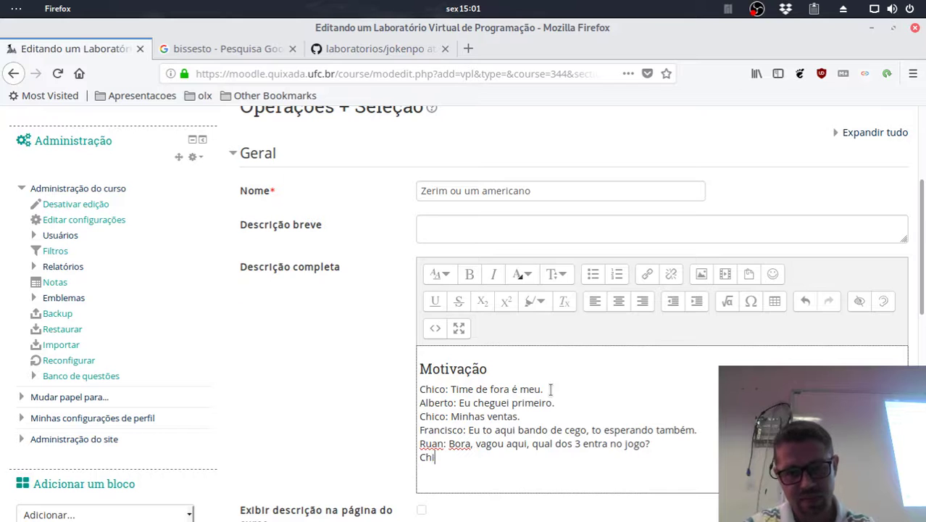
text(co:)
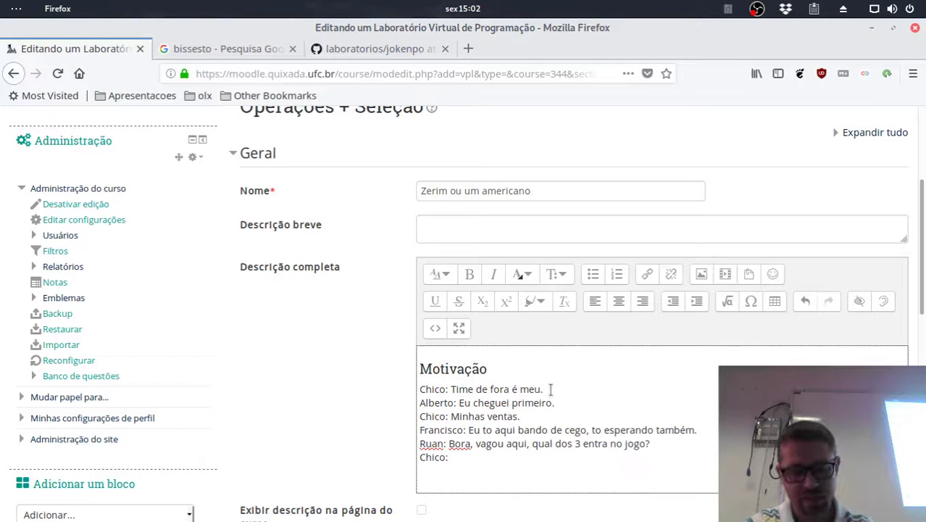
text( bora rápid)
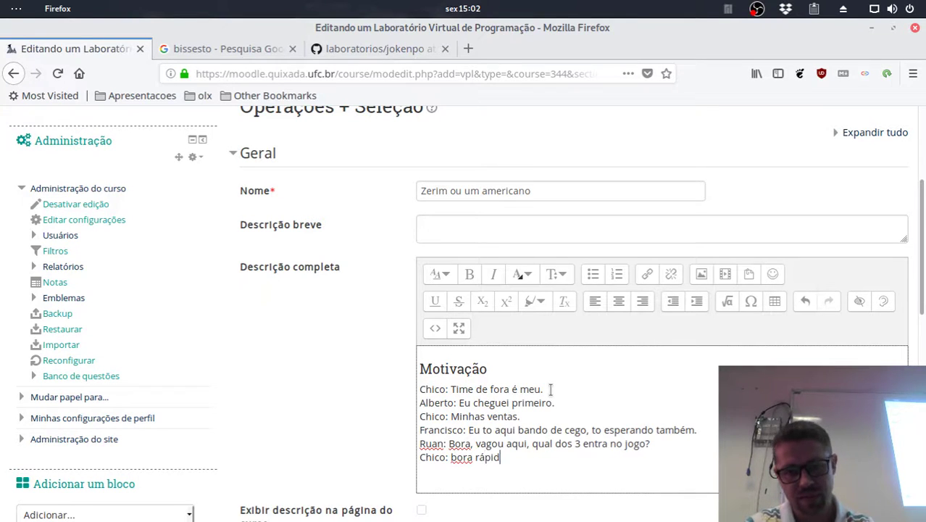
text(o, zerim)
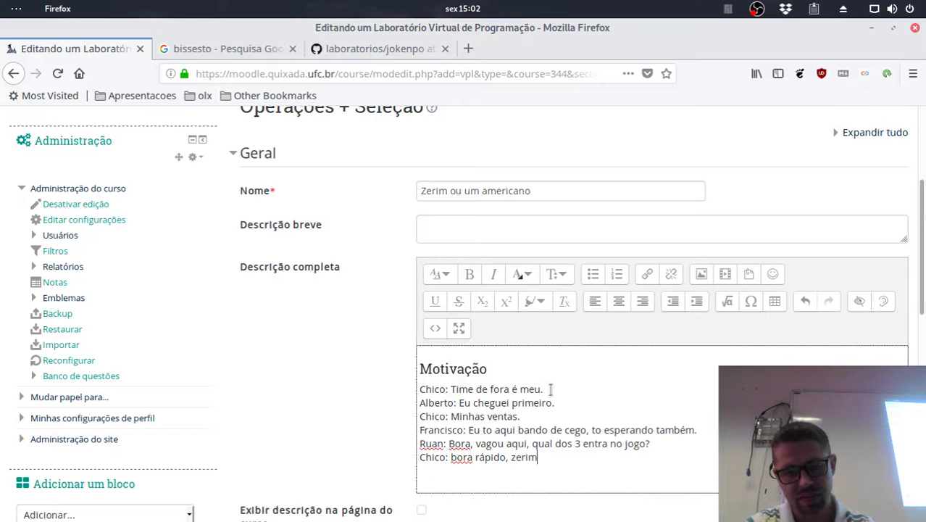
text( ou 1)
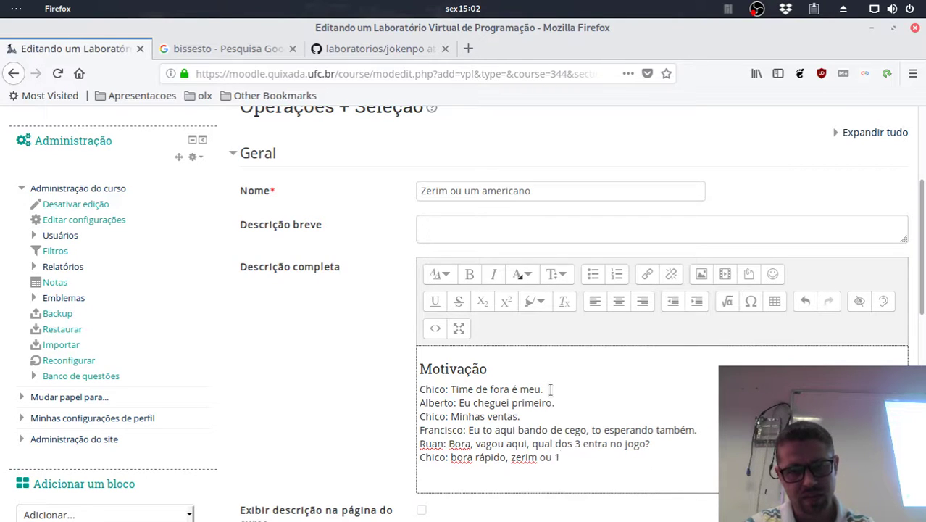
Correct the first "to" in the third speaker's line to "tô".
key(Up)
key(Up)
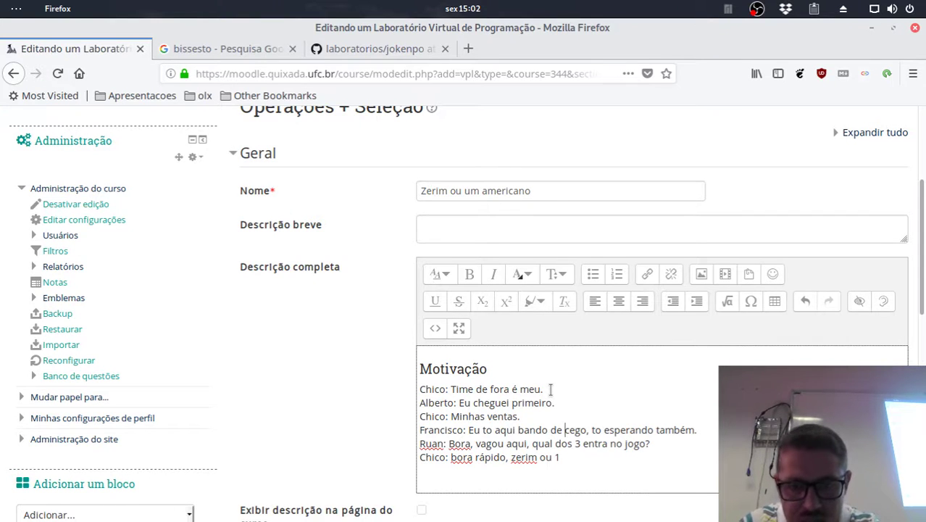
key(Right)
key(Right)
key(Right)
key(Right)
key(Right)
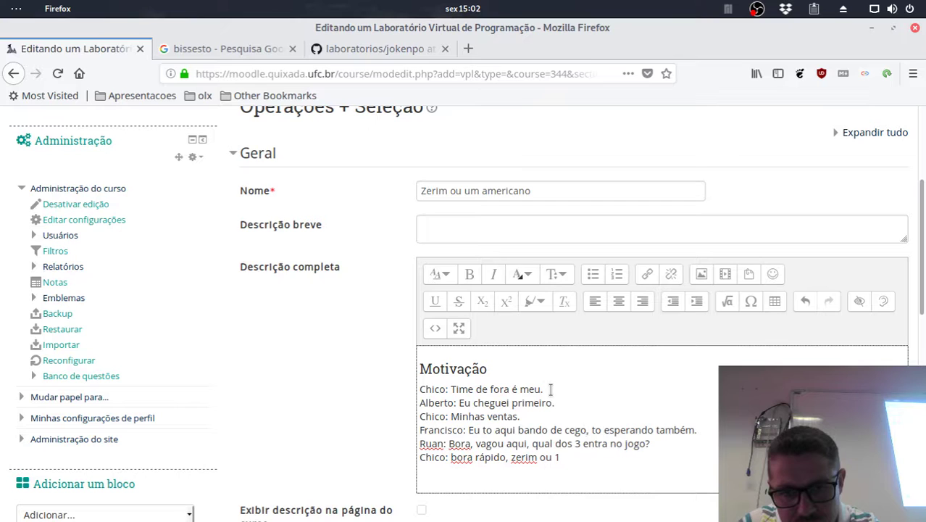
key(Left)
key(Left)
key(Left)
key(Left)
key(Left)
key(Left)
key(Left)
key(Left)
key(Left)
key(Left)
key(Left)
key(Left)
key(Left)
key(Left)
key(Left)
key(Left)
key(Left)
key(Left)
key(Left)
key(Left)
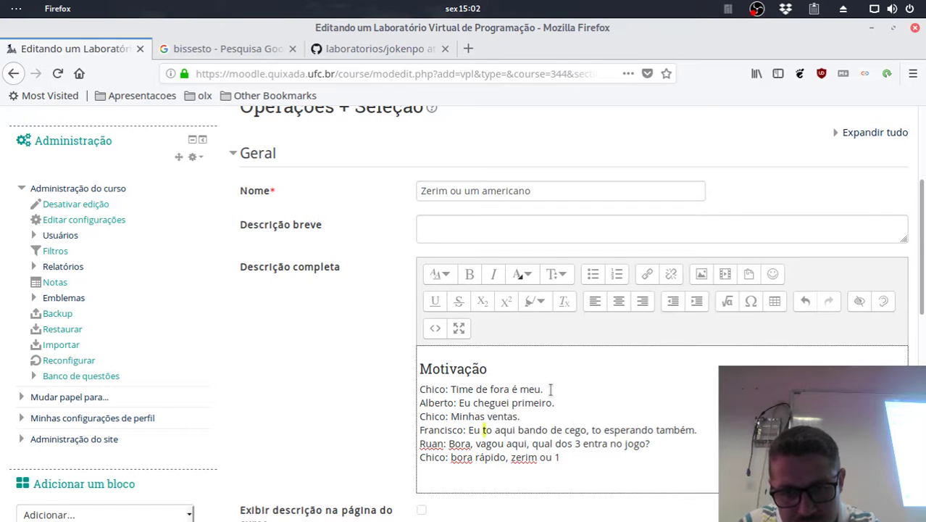
key(shift+Right)
key(shift+Right)
text(ô)
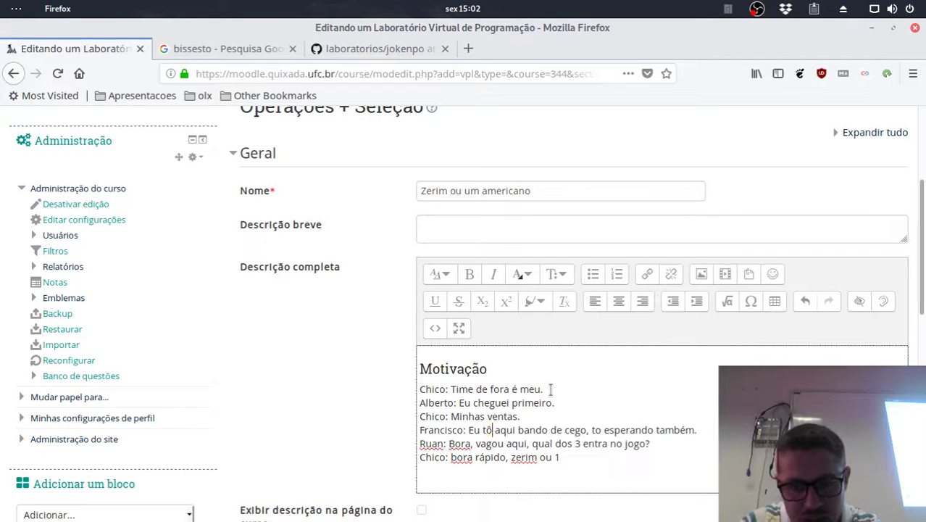
Correct "to" before "esperando também" in the third speaker's line to "tô".
key(Right)
key(Right)
key(Right)
key(Right)
key(Right)
key(Right)
key(Right)
key(Right)
key(Right)
key(Right)
key(Right)
key(Right)
key(Right)
key(Right)
key(Right)
key(Right)
key(Right)
key(Right)
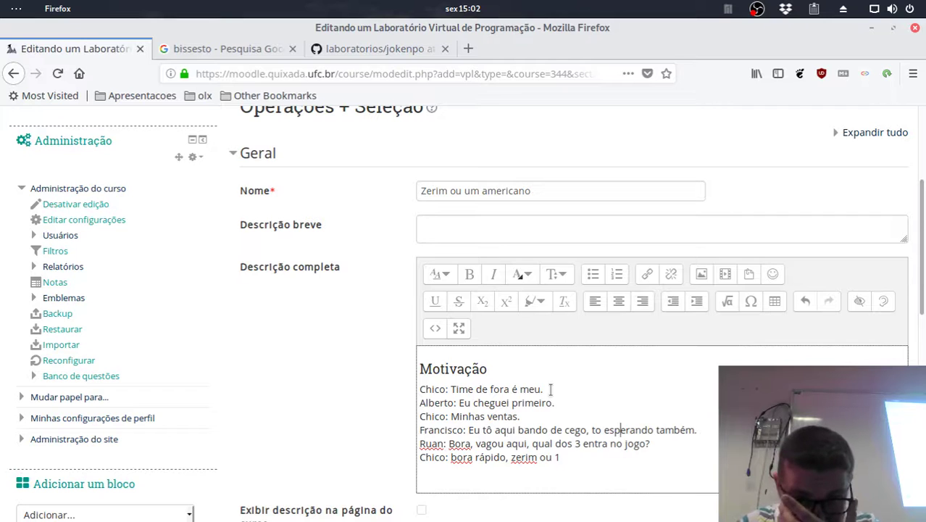
key(Left)
key(Left)
key(Left)
key(Left)
key(shift+Left)
key(shift+Left)
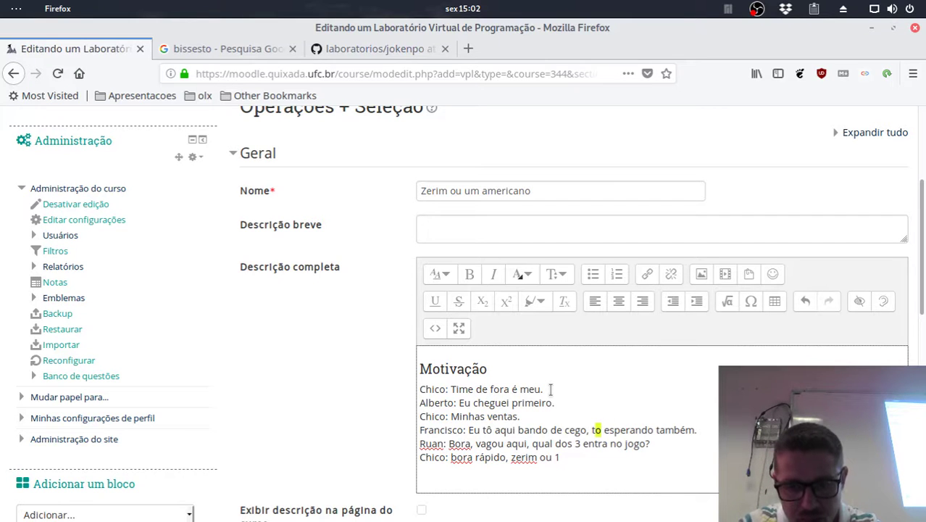
text(tô)
Insert a new line labelled with another speaker's name below the third speaker's line.
key(Right)
key(Right)
key(Right)
key(Right)
key(Right)
key(Right)
key(Right)
key(Right)
key(Right)
key(Right)
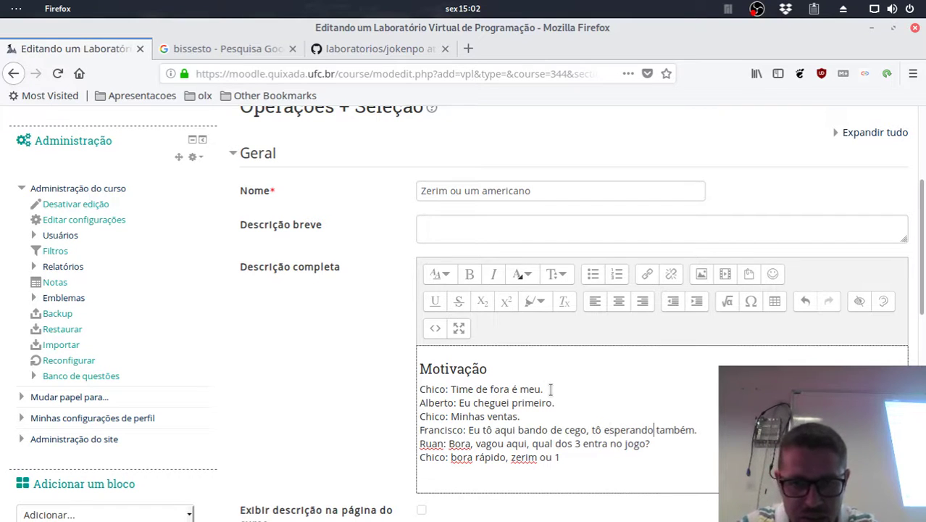
key(Right)
key(Right)
key(Right)
key(Right)
key(Right)
key(Right)
key(Right)
key(Right)
key(Return)
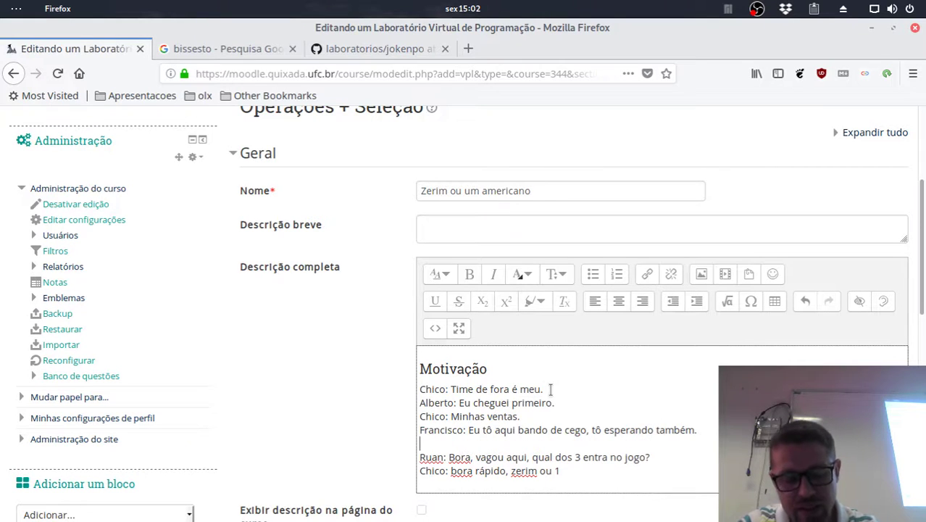
text(Elis)
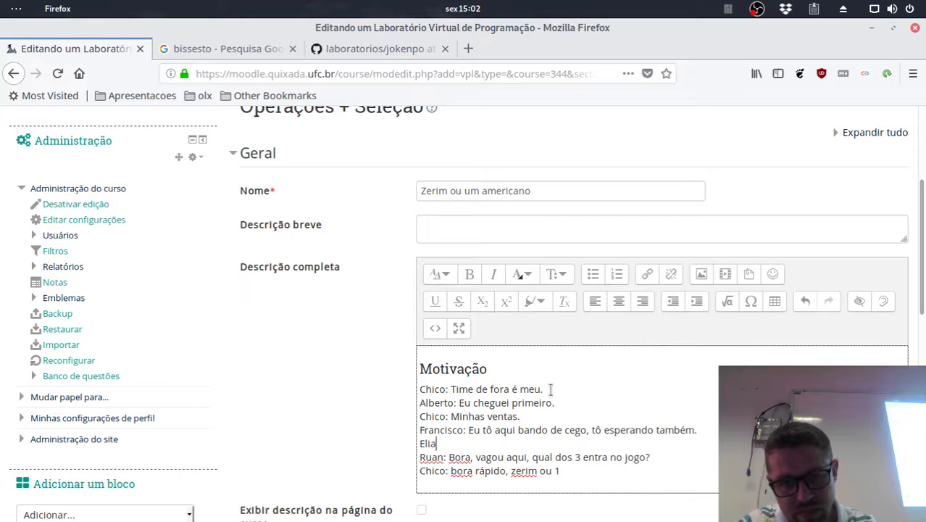
text(s:)
scroll(572, 395, down, 1)
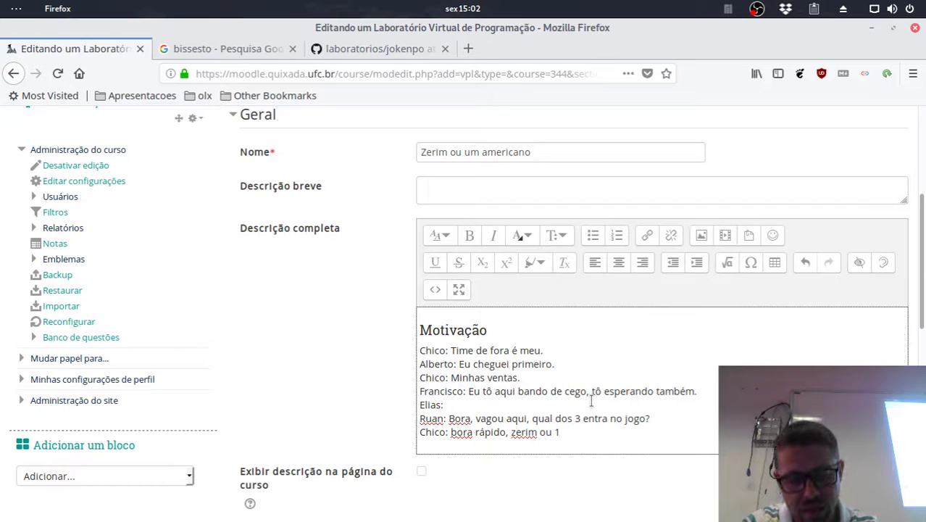
text(N)
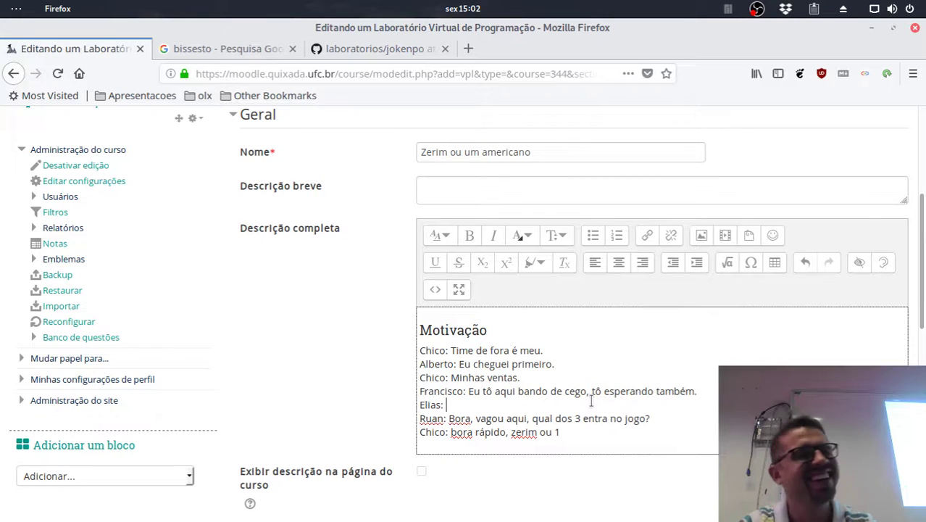
Delete the extra speaker's empty labelled line below the third speaker's line.
scroll(603, 335, down, 1)
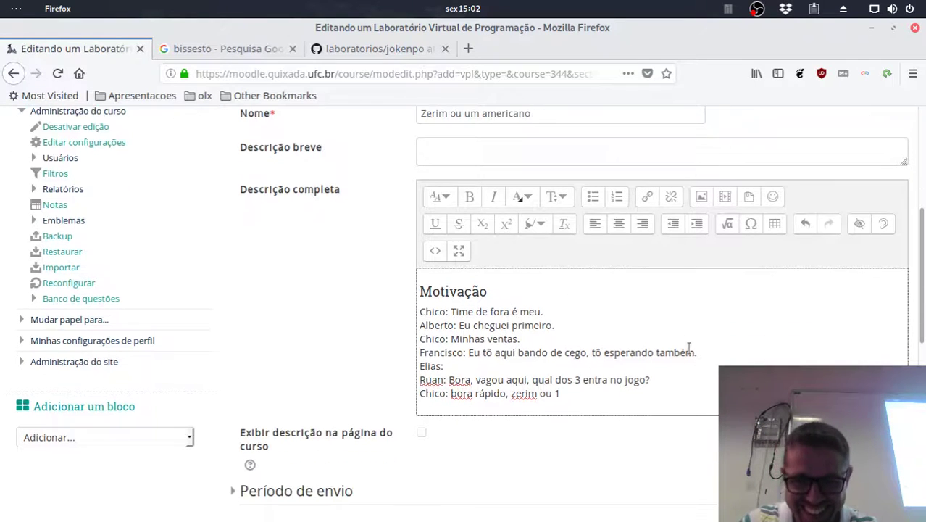
drag(449, 366, 409, 366)
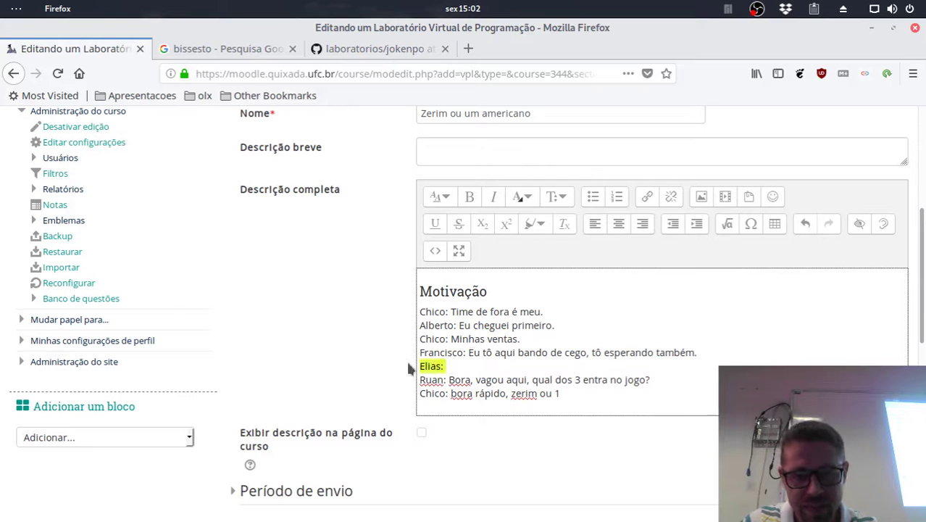
key(BackSpace)
key(BackSpace)
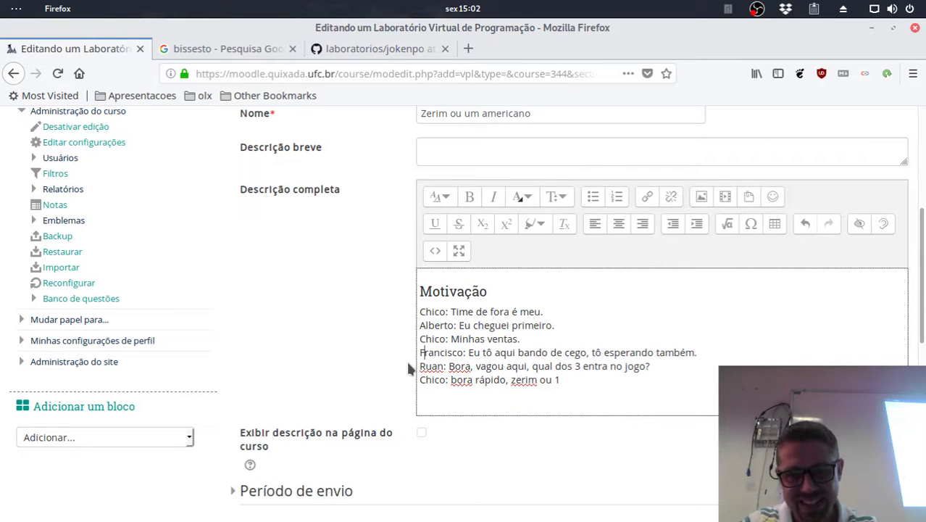
Extend the third speaker's label with "e" and the additional speaker's capitalised name before the colon.
key(Right)
key(Right)
key(Right)
key(Right)
key(Right)
key(Right)
key(Right)
key(Right)
key(Right)
key(Delete)
text(e)
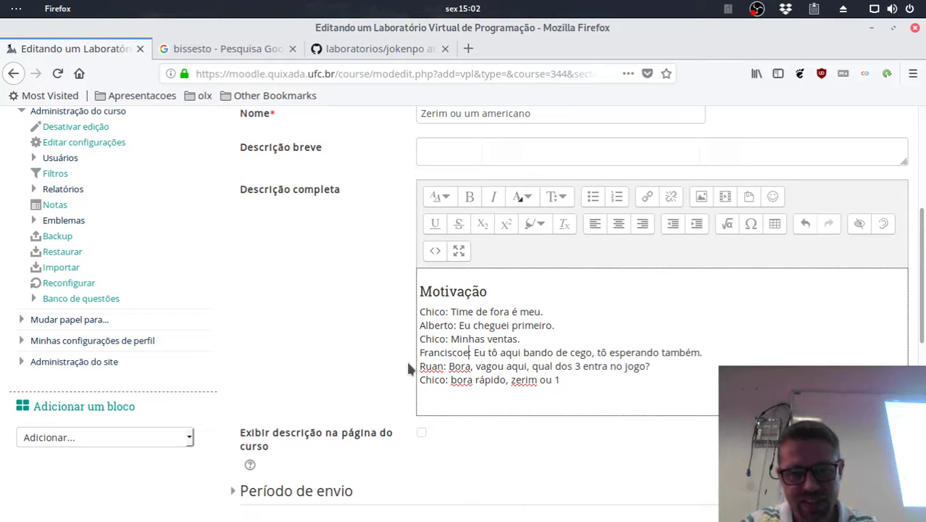
key(BackSpace)
text(e elia)
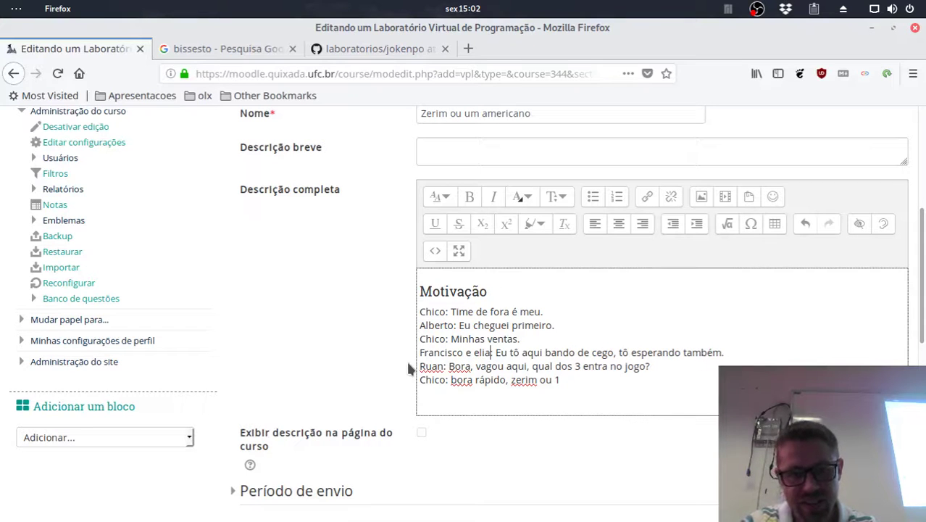
key(BackSpace)
key(BackSpace)
key(BackSpace)
key(BackSpace)
text(Elias:)
Replace the opening "Eu tô" of the two speakers' shared line with "Nós tamo".
key(Right)
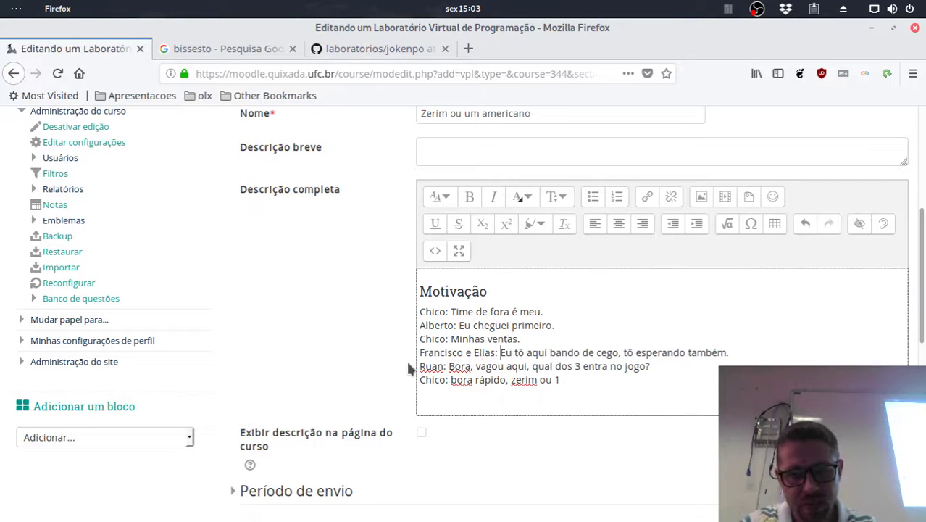
key(shift+Right)
key(shift+Right)
text(Nó)
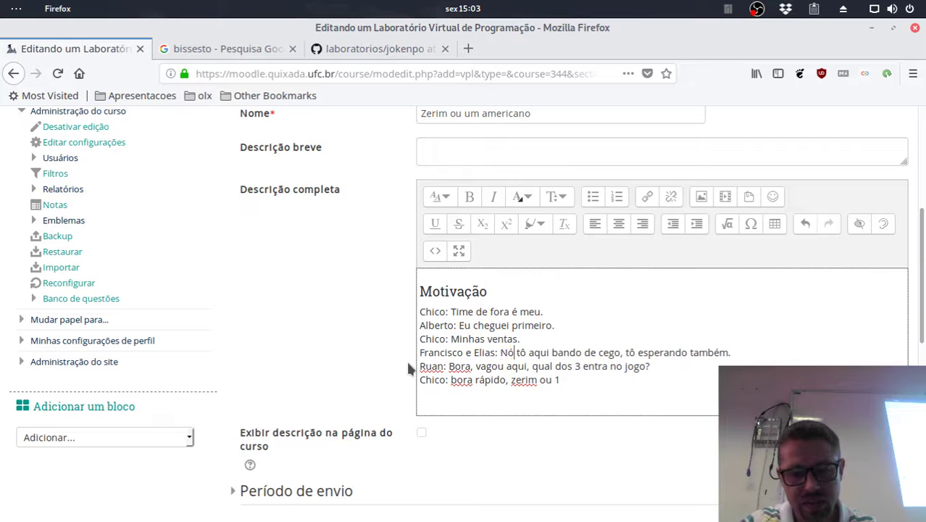
text(s)
key(Right)
key(shift+Right)
key(shift+Right)
text(tamo)
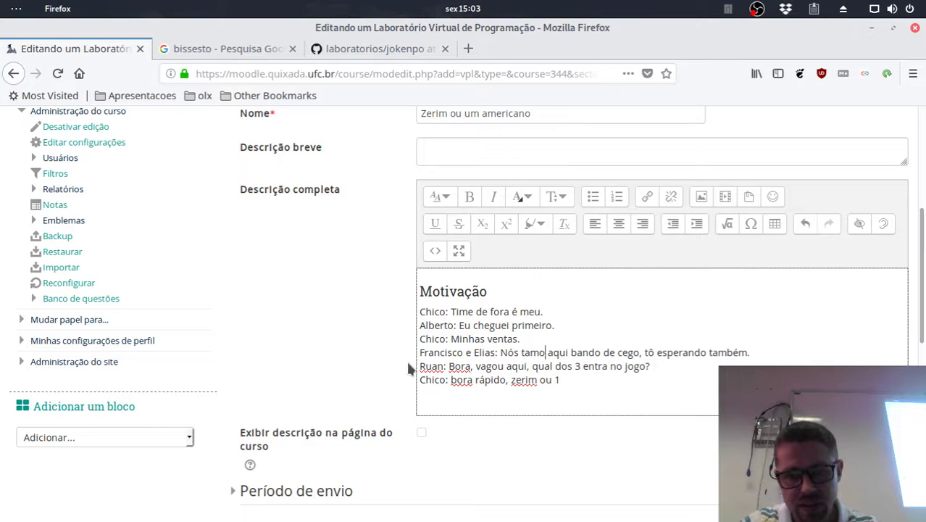
Replace "tô" before "esperando também" in the shared line with "tamo".
key(ctrl+Right)
key(ctrl+Right)
key(Right)
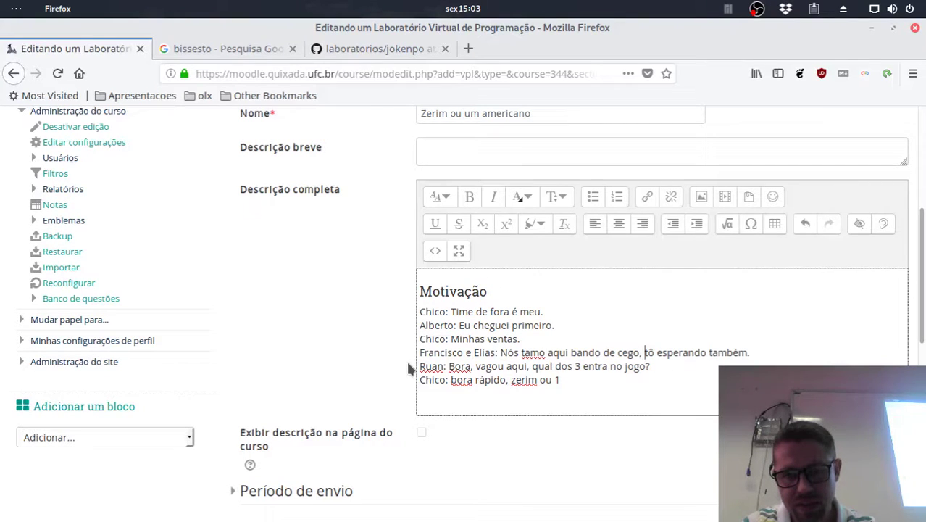
key(shift+Right)
key(shift+Right)
text(tamo)
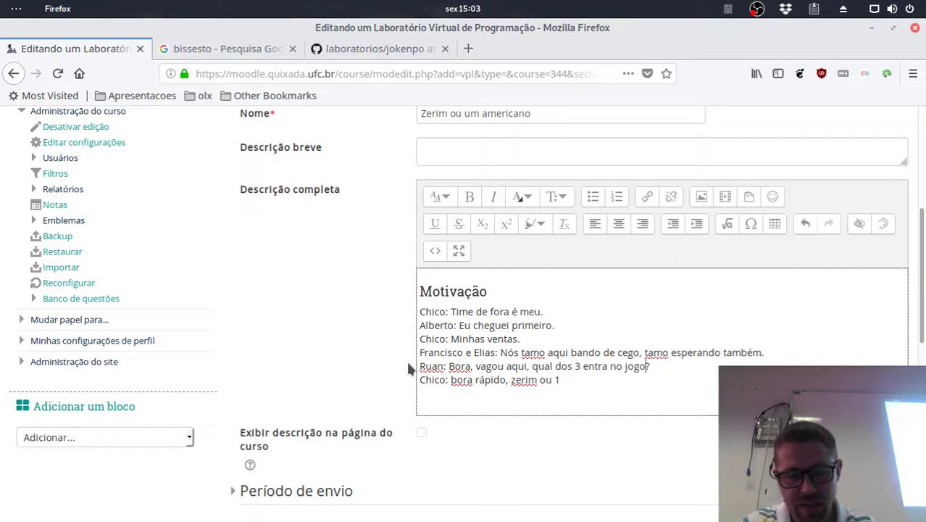
Insert "bando de lezado" after "Bora" in the line that asks who enters the game.
key(ctrl+Left)
key(ctrl+Left)
key(ctrl+Left)
key(ctrl+Left)
key(ctrl+Left)
key(ctrl+Left)
key(ctrl+Left)
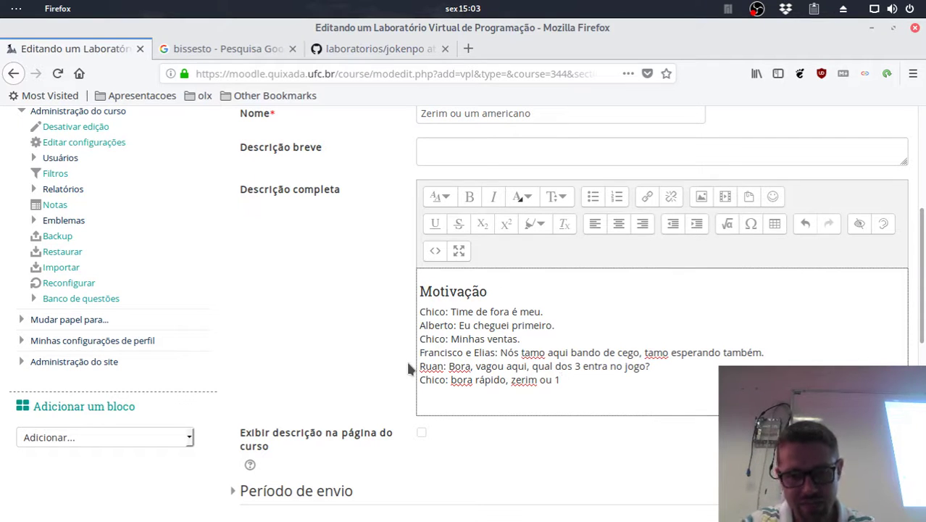
text(bando de lezad)
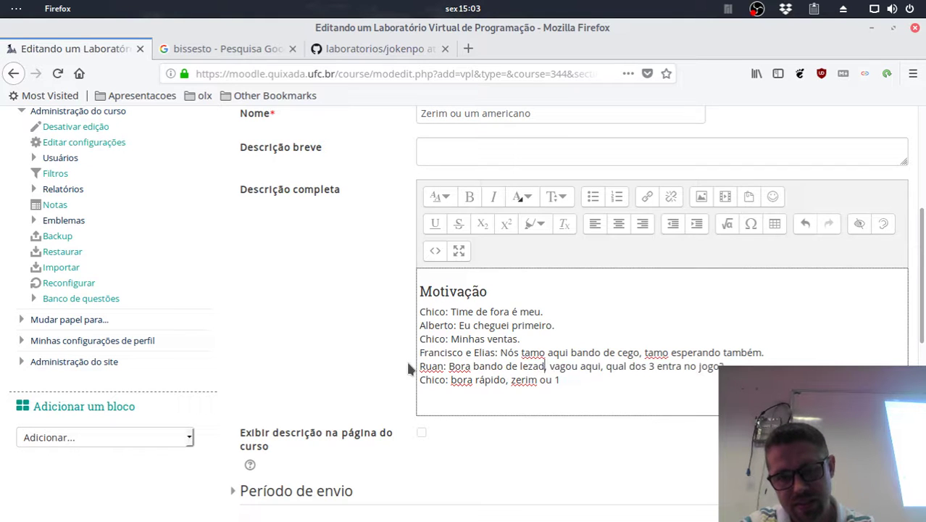
text(o)
Change the question to "qual dos 4 entra no jogo?" and end the following "zerim ou 1" line with a period.
key(Right)
key(Right)
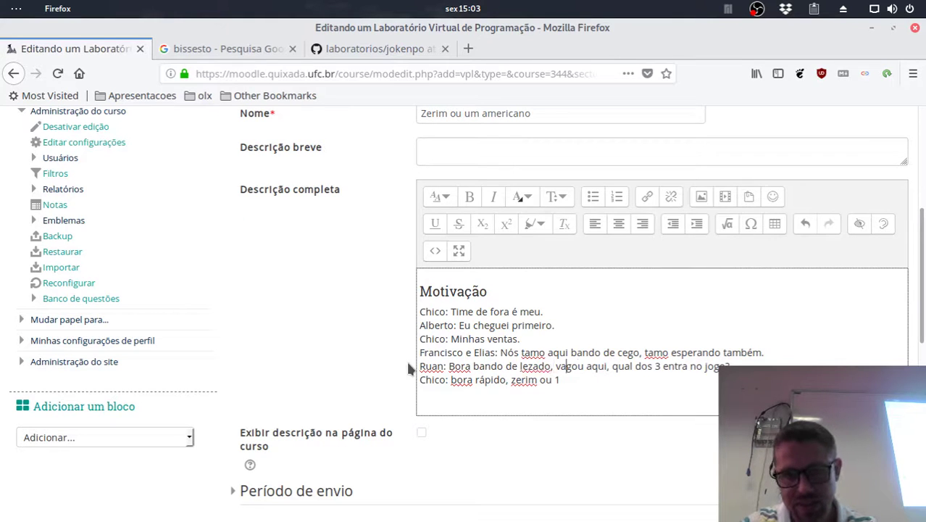
key(ctrl+Right)
key(ctrl+Right)
key(ctrl+Right)
scroll(408, 368, up, 4)
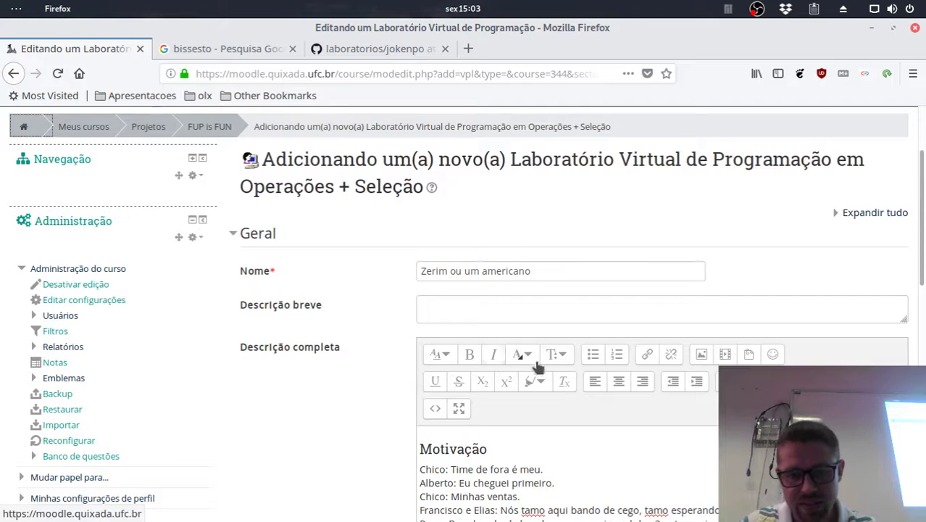
scroll(537, 368, down, 4)
key(ctrl+Left)
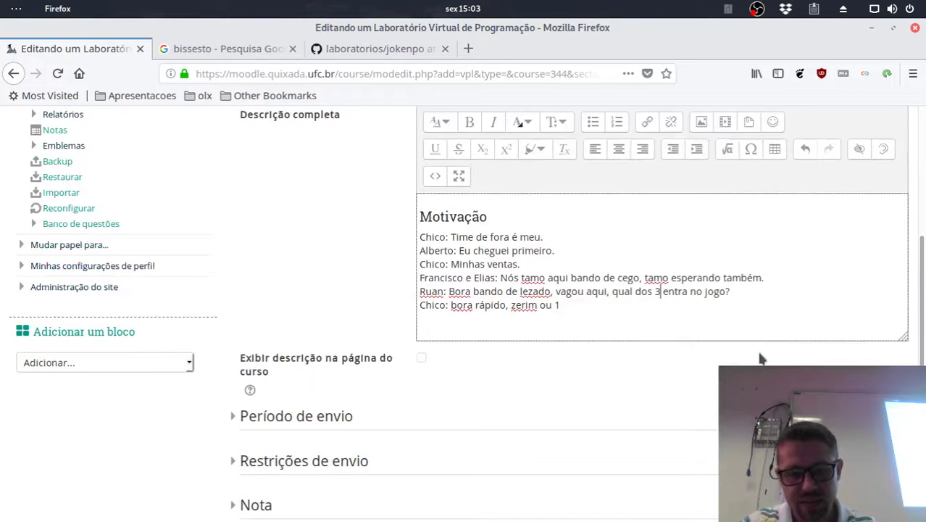
key(Down)
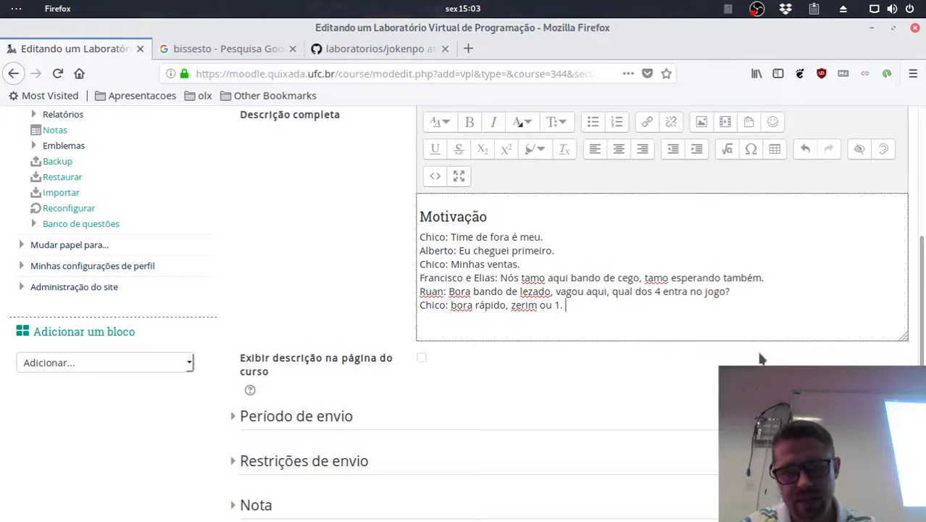
Start a new dialogue line below "zerim ou 1." labelled with the second speaker's name and a colon.
key(Return)
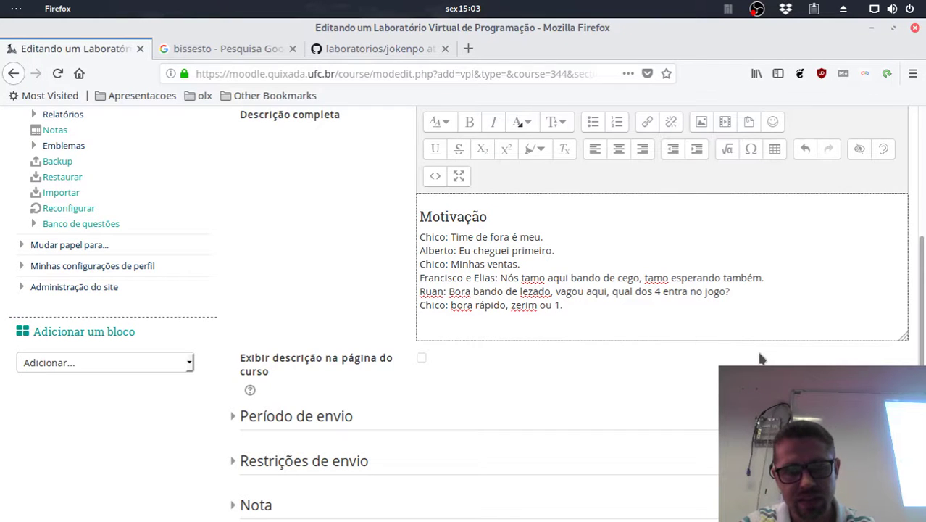
text(Albert)
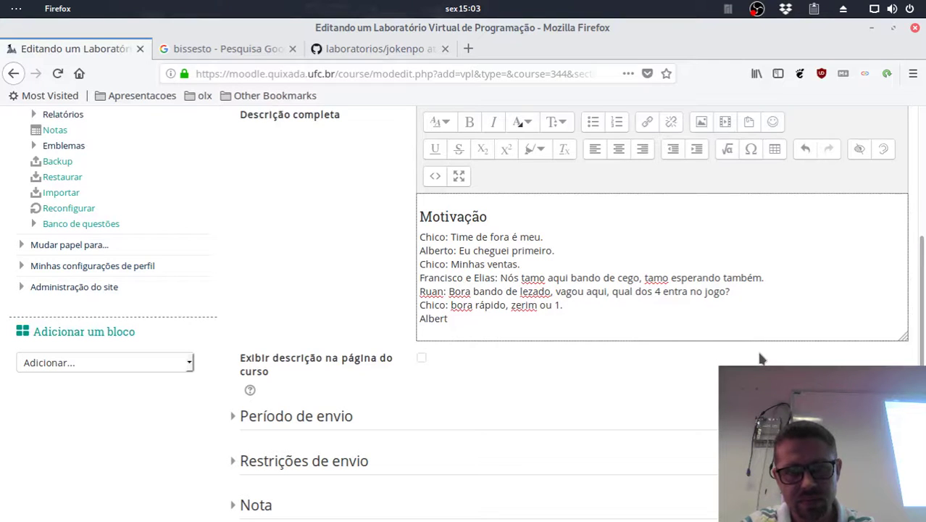
key(BackSpace)
key(BackSpace)
key(BackSpace)
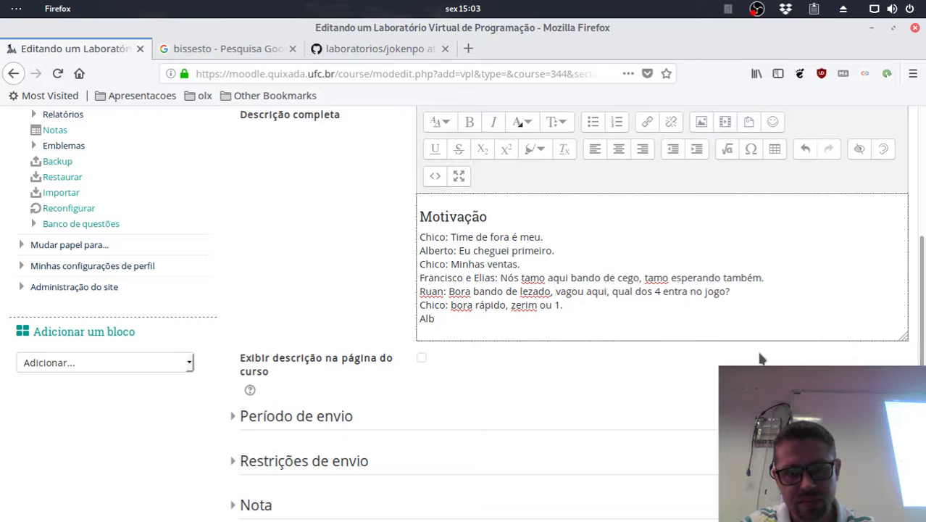
text(erto: )
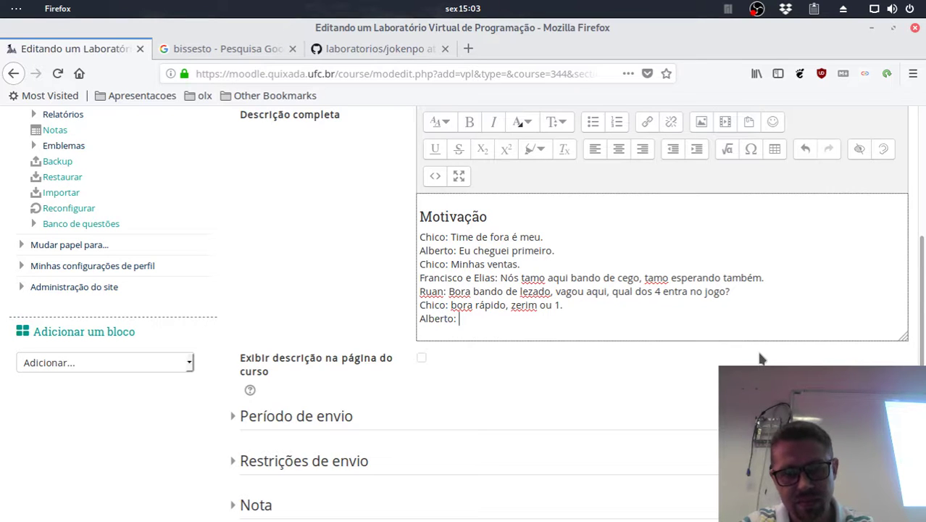
text(Abe)
Capitalise "Bora" at the start of the "rápido, zerim ou 1." line.
key(Up)
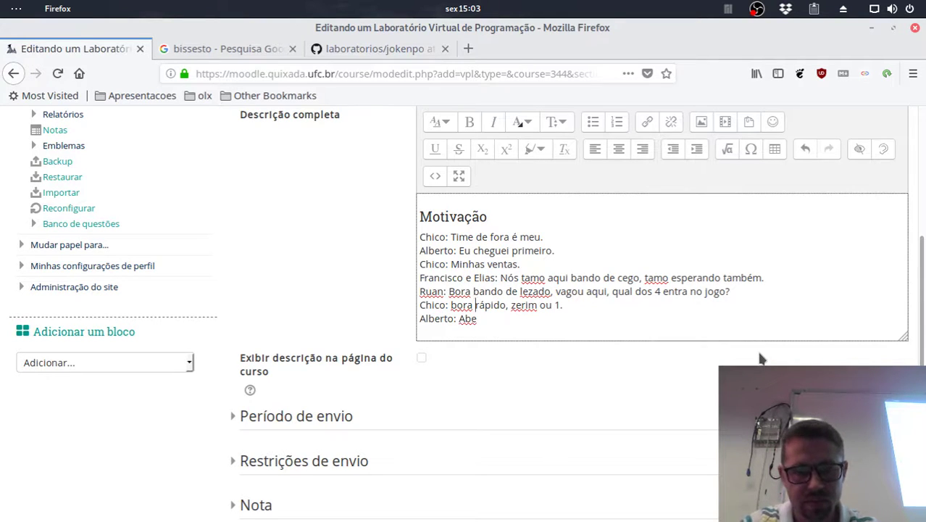
key(Left)
key(shift+Left)
text(B)
key(Down)
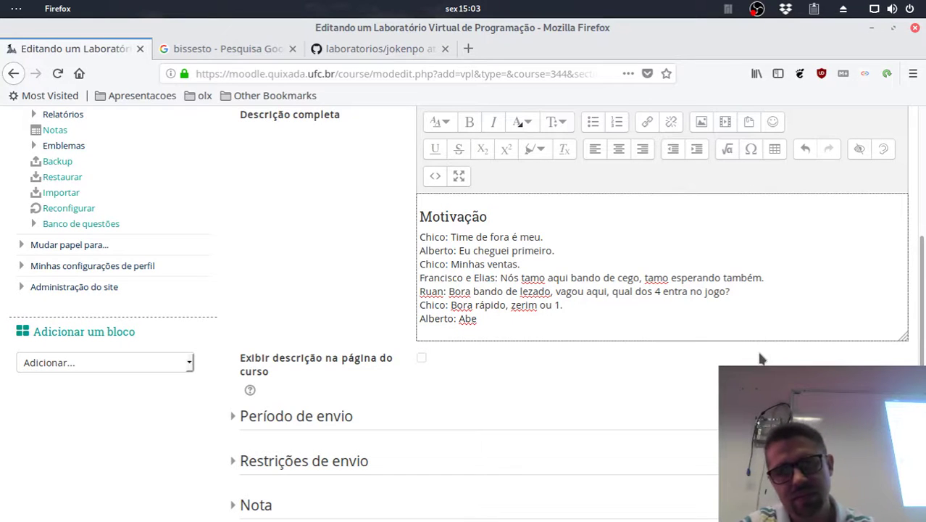
key(BackSpace)
text(Z)
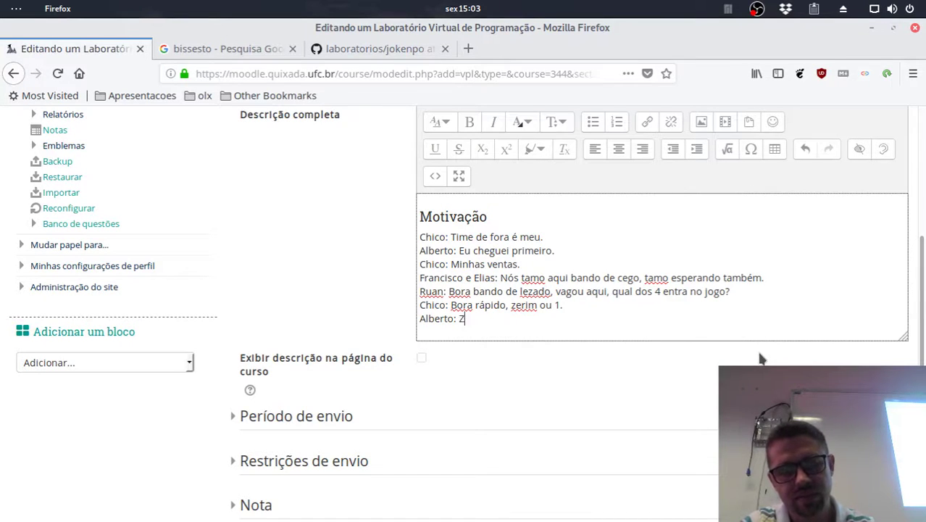
text(é Bur)
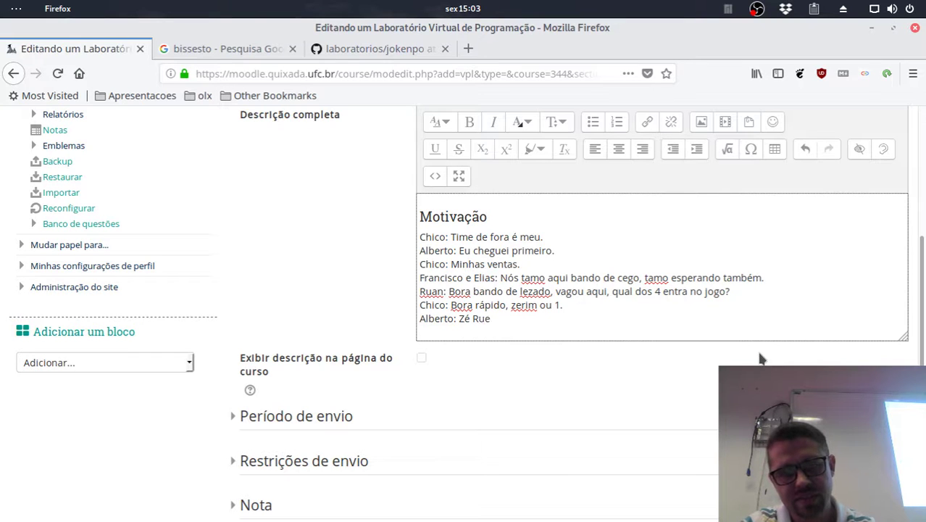
key(BackSpace)
key(BackSpace)
key(BackSpace)
key(BackSpace)
key(BackSpace)
key(BackSpace)
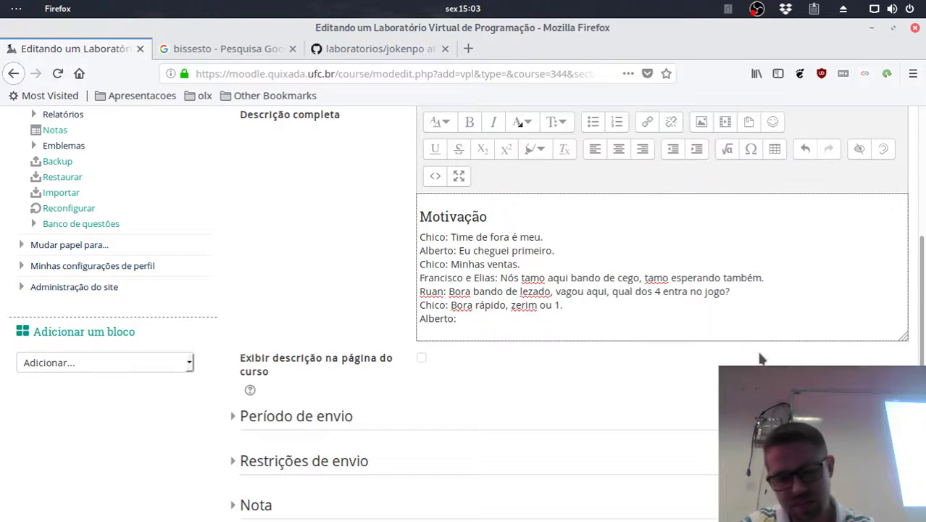
Write the reply "Ei moi de chifre, zerim ou um só funciona com 3," on the last dialogue line.
text(Ei moi)
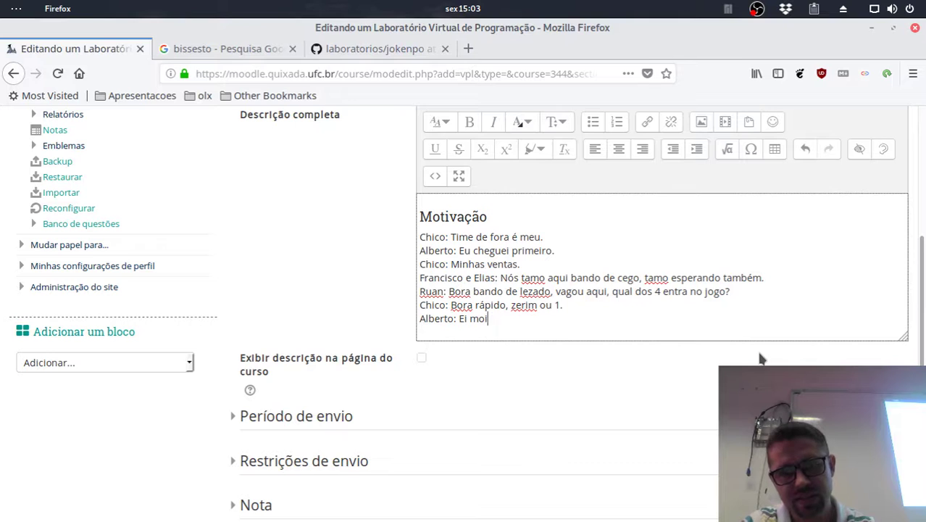
text( de chifr)
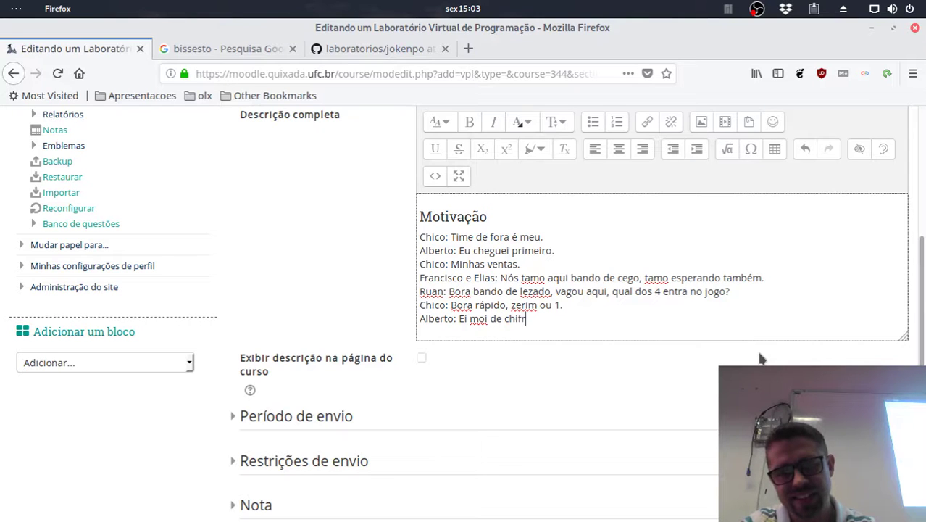
text(e, zzeri)
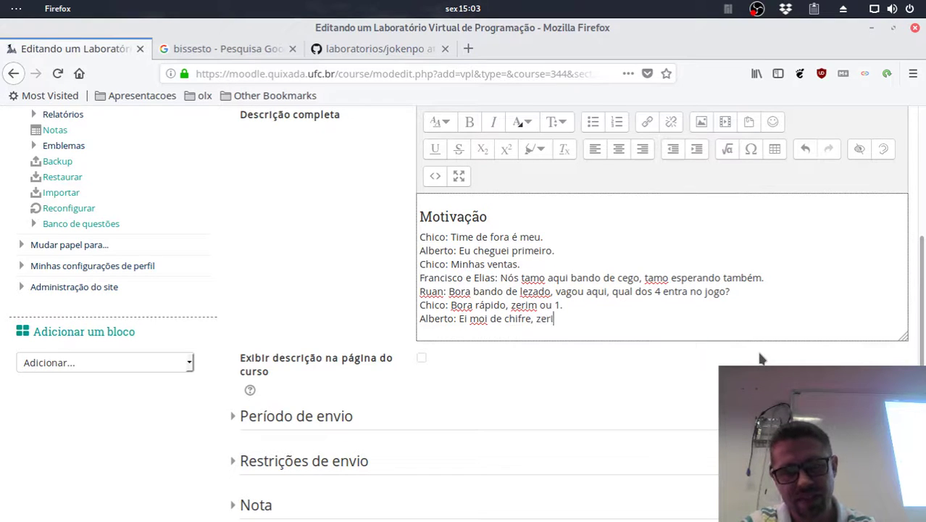
text(m ou um só funciona)
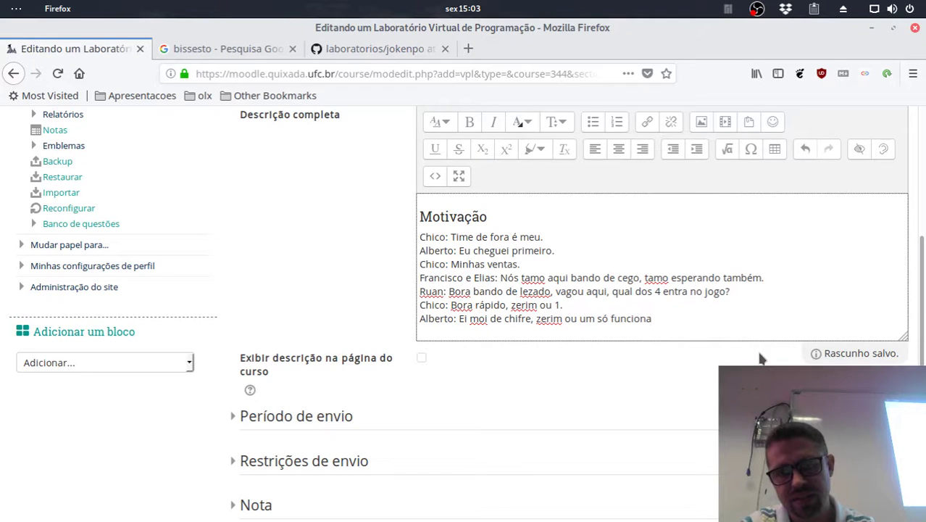
text( com 3)
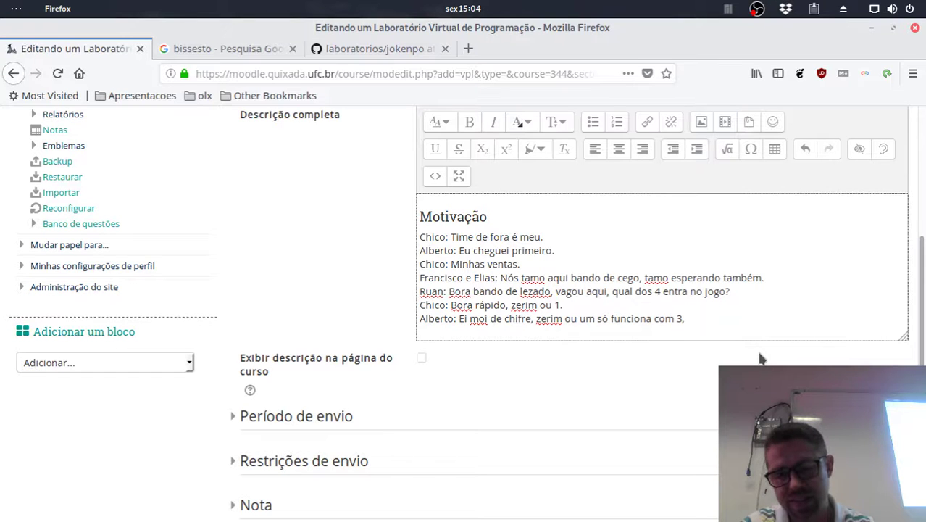
text(,)
Insert "direito com" after "funciona" in the last dialogue line and end the line with "bora logo o americano.".
key(ctrl+Left)
key(ctrl+Left)
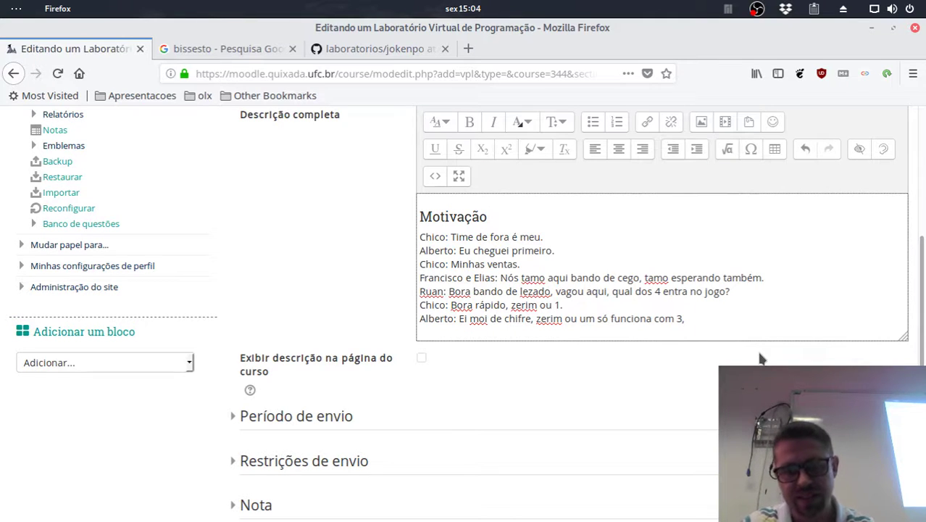
text(direito )
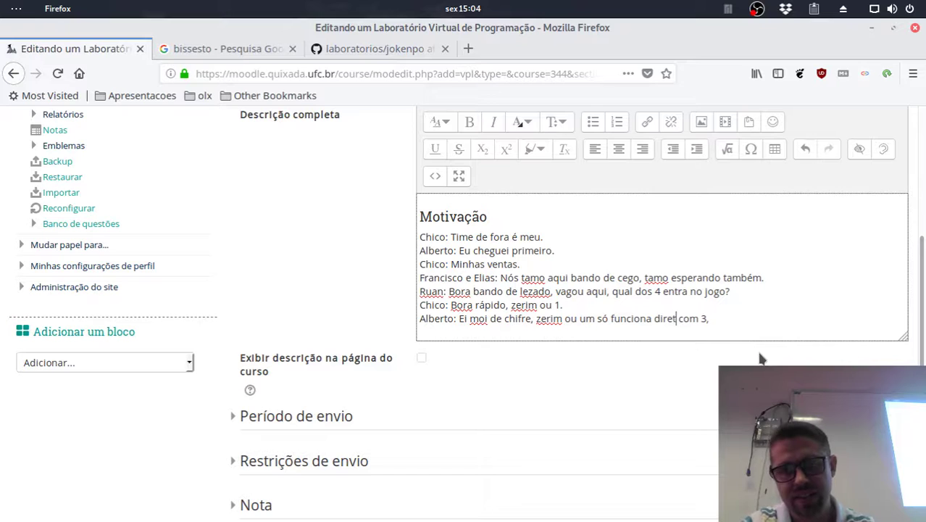
text(com)
key(Right)
key(Right)
key(Right)
key(Right)
key(Right)
key(Right)
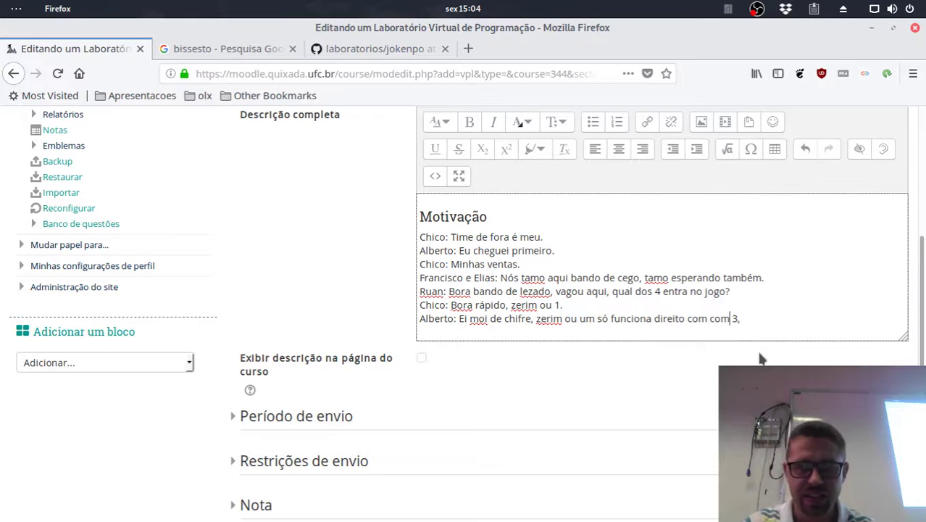
text(bora l)
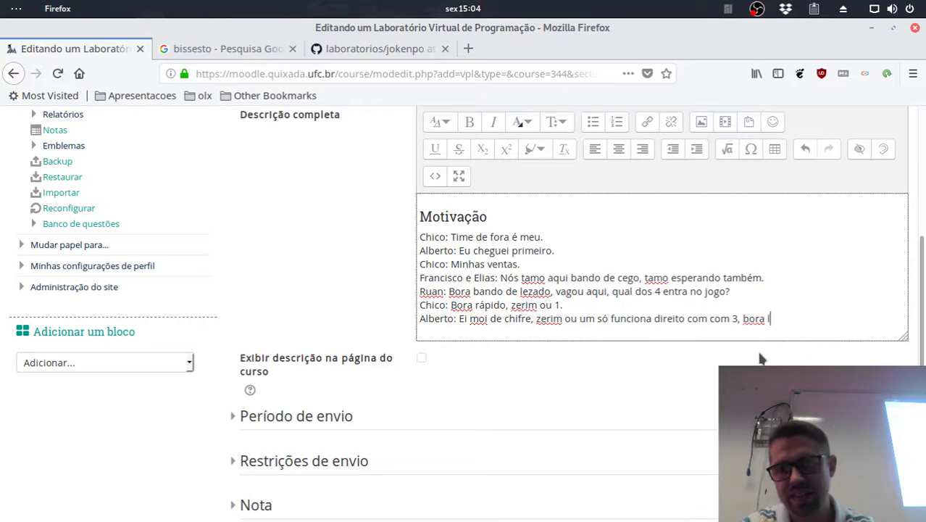
text(ogo o americano.)
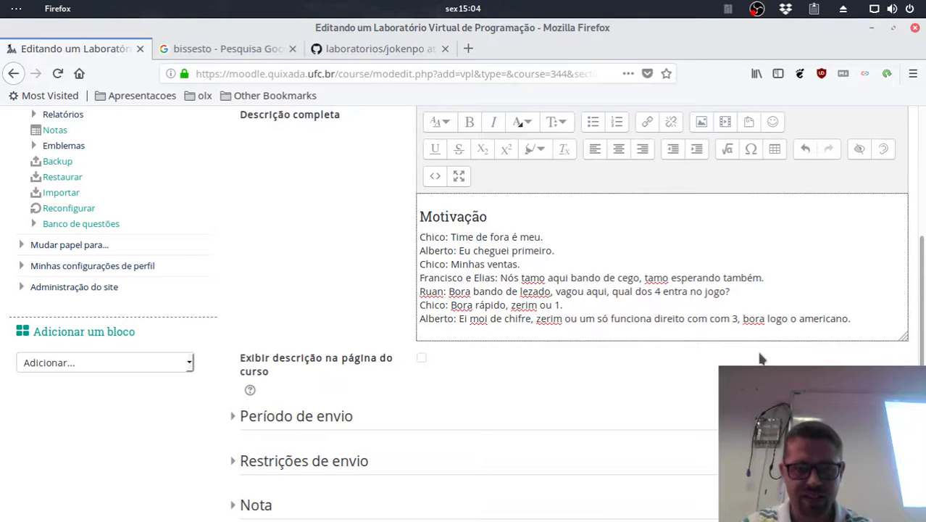
Add an "Ação" line below the dialogue, followed by the text "Se você já jogou zerim ou um americano".
key(Return)
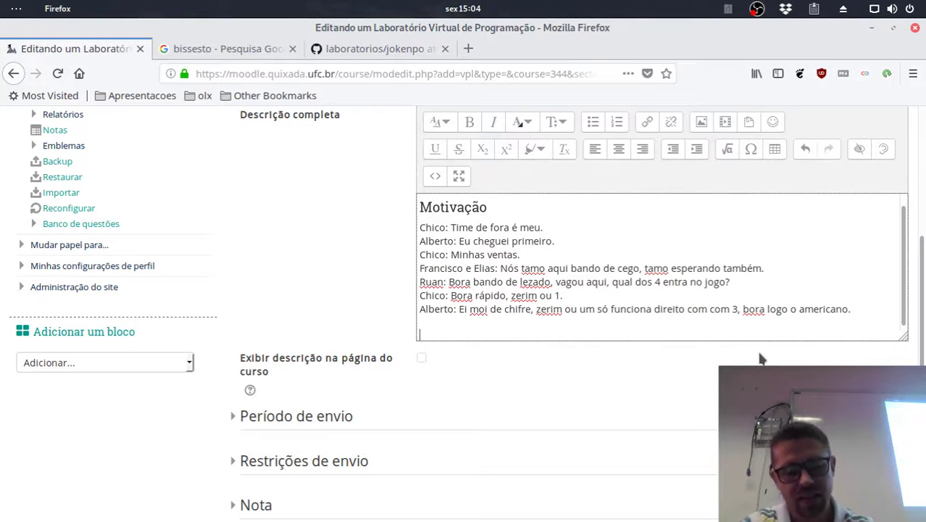
text(Ação)
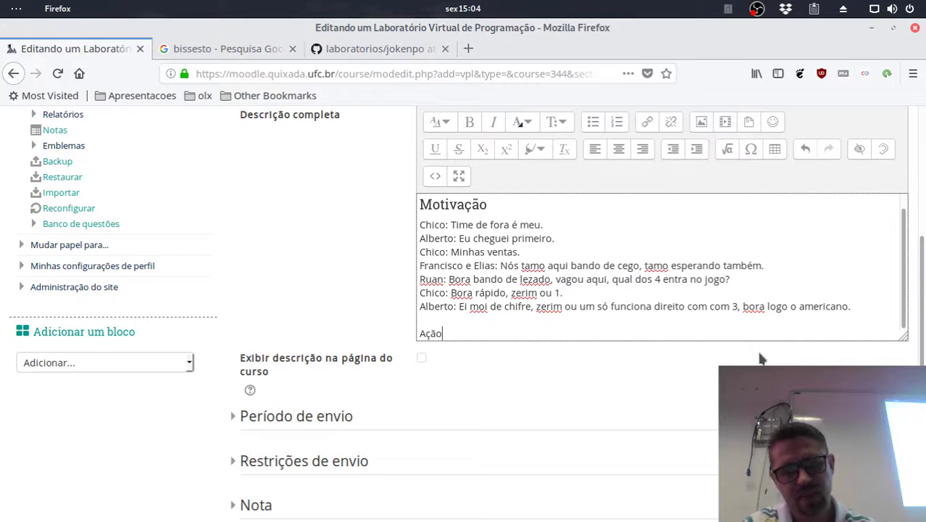
key(Return)
text(Se você)
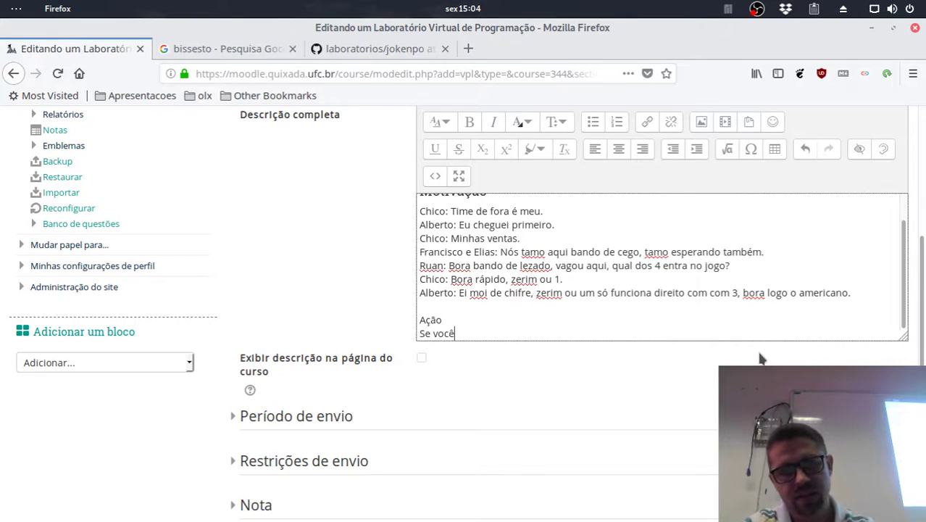
text( já jogou )
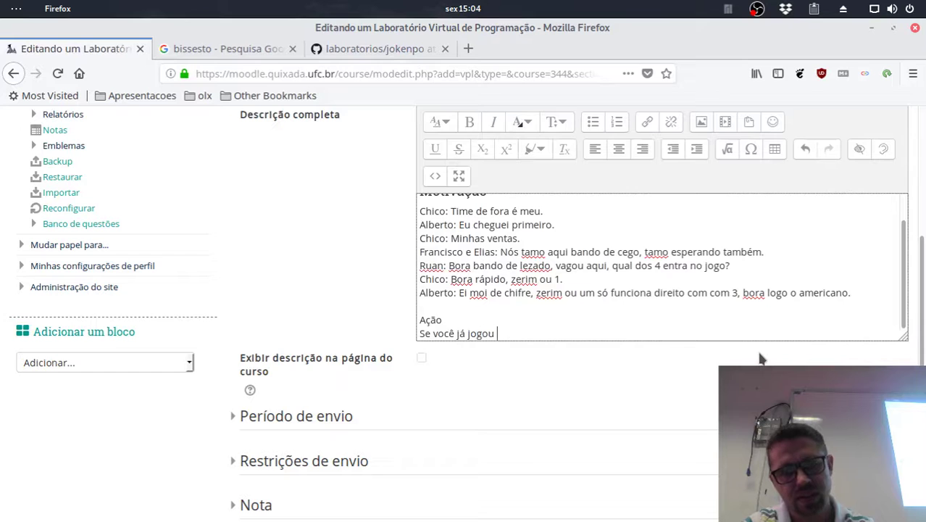
text(zerim ou um)
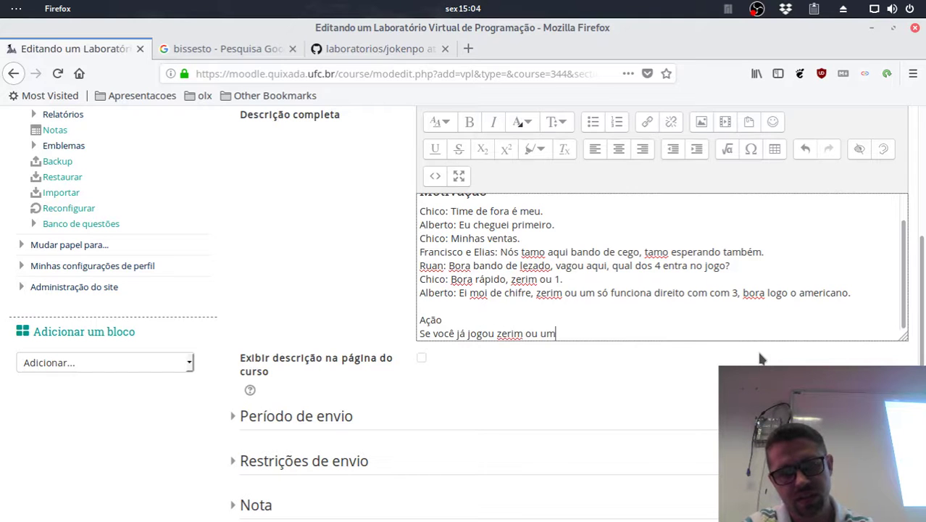
text( americano)
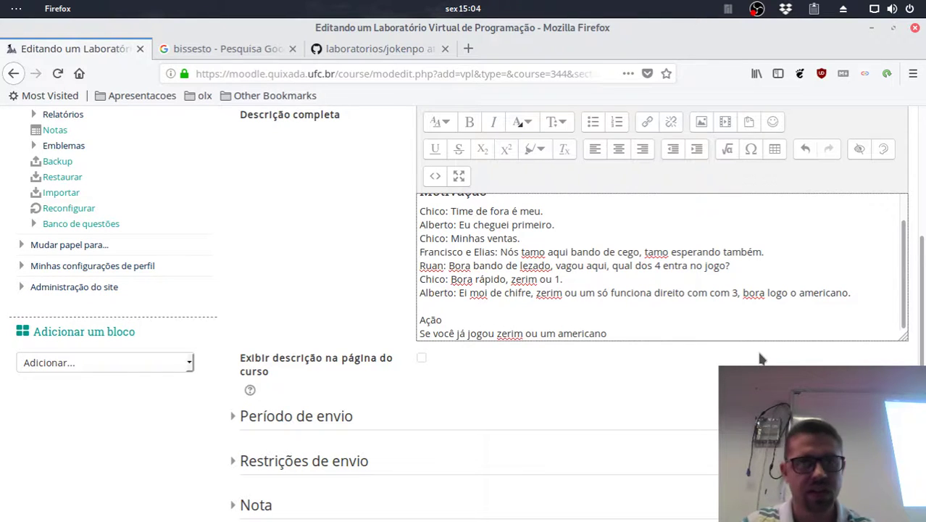
Search the web for "zerim ou um americano" in a new tab and open the Folha.com result "Zero, um americano".
click(468, 48)
text(z)
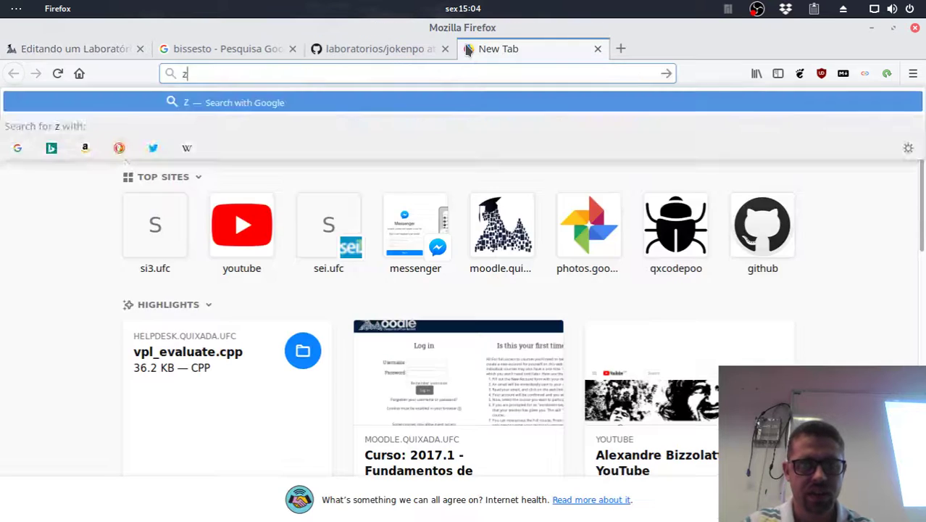
text(erim ou)
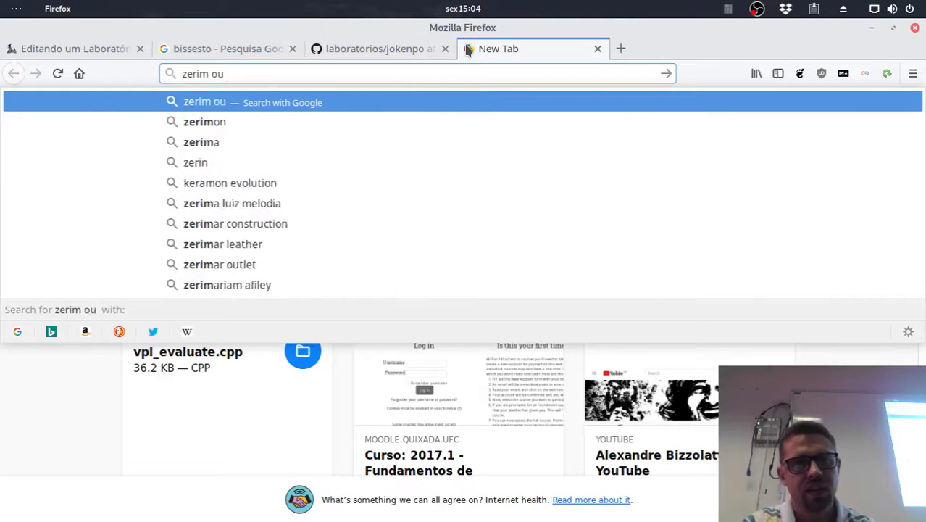
text( um americano)
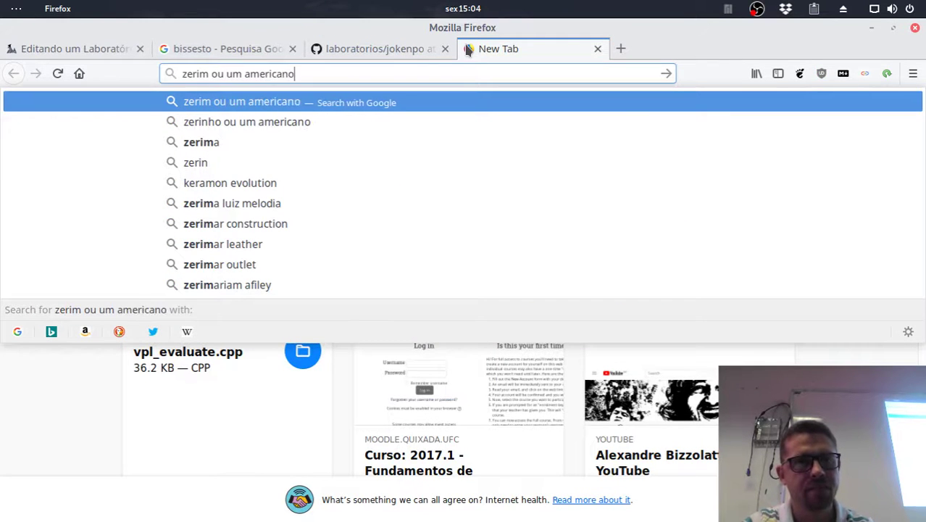
key(Return)
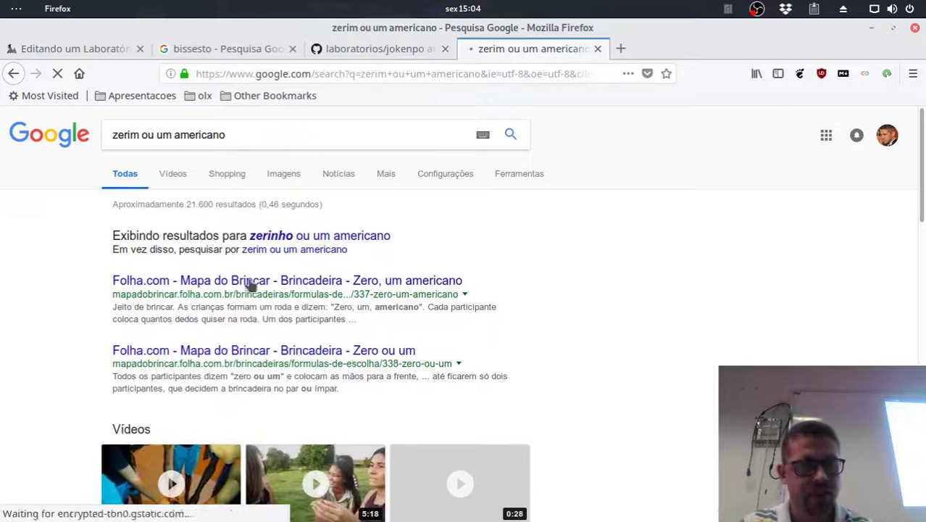
click(245, 283)
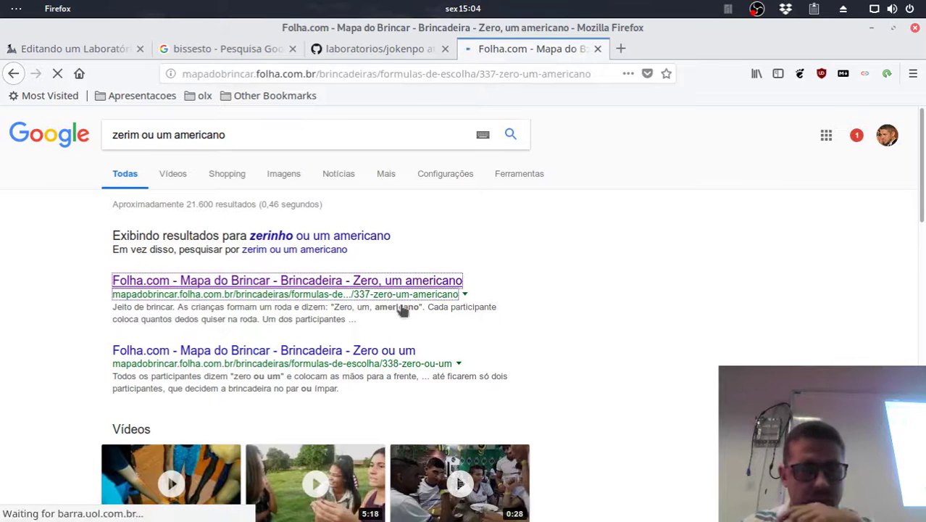
Copy the game rules from "Cada participante coloca" through "o número final." in the "Jeito de brincar" text.
scroll(291, 281, down, 2)
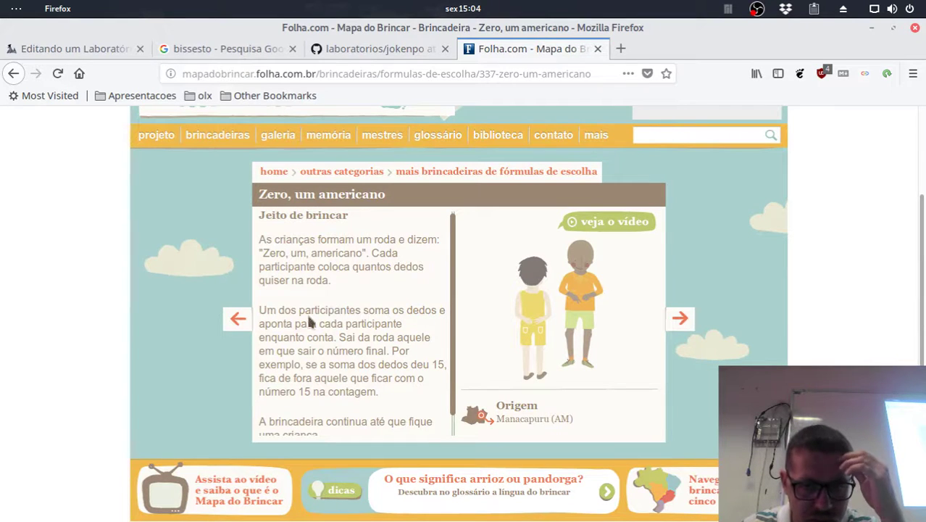
drag(278, 310, 387, 350)
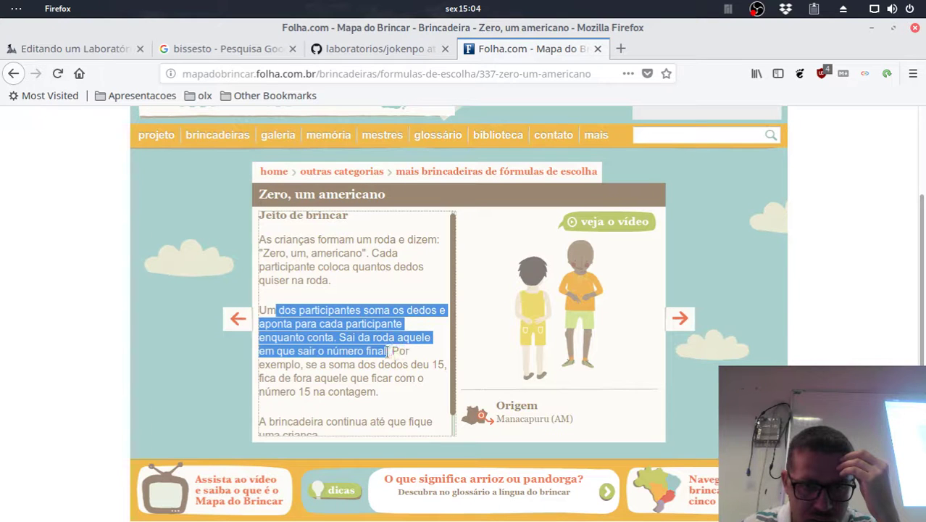
click(413, 346)
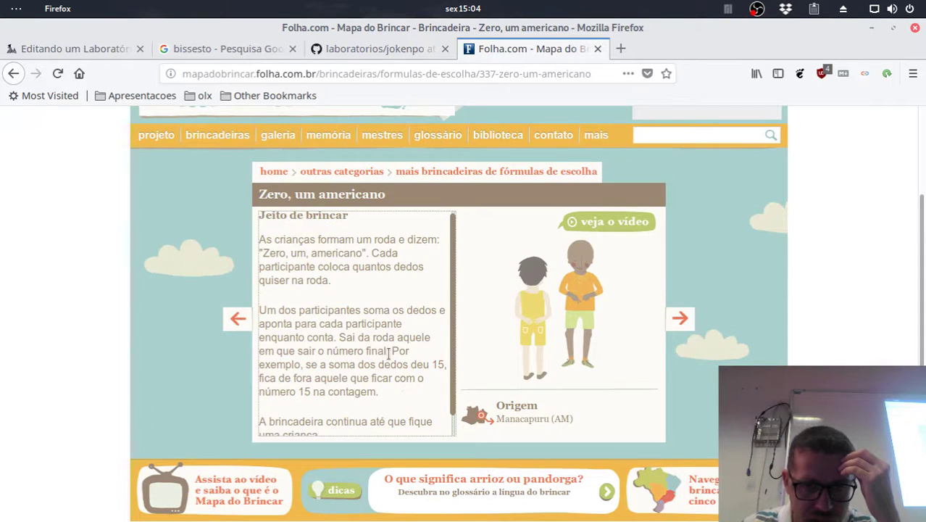
drag(389, 351, 372, 253)
key(ctrl+c)
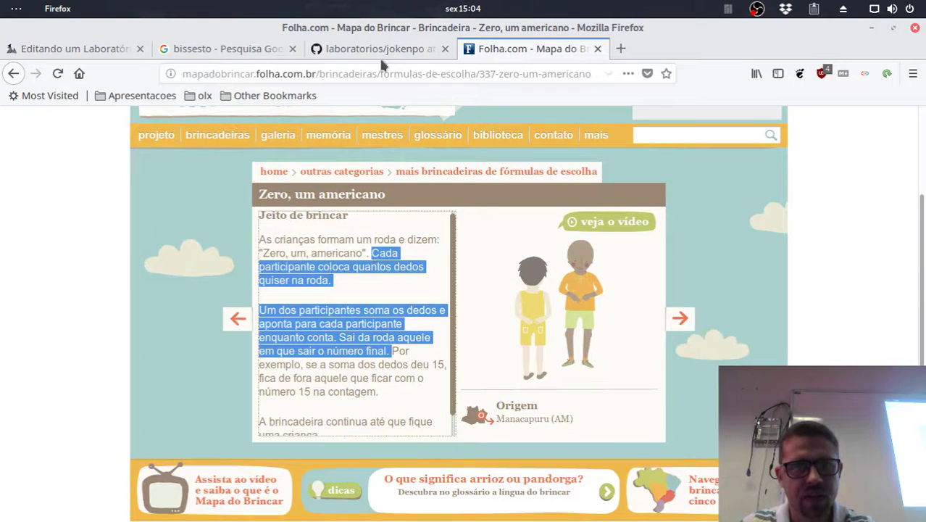
Back in the Moodle description, replace the sentence under "Ação" with "No zerim ou um americano" followed by the copied game rules.
key(alt+Tab)
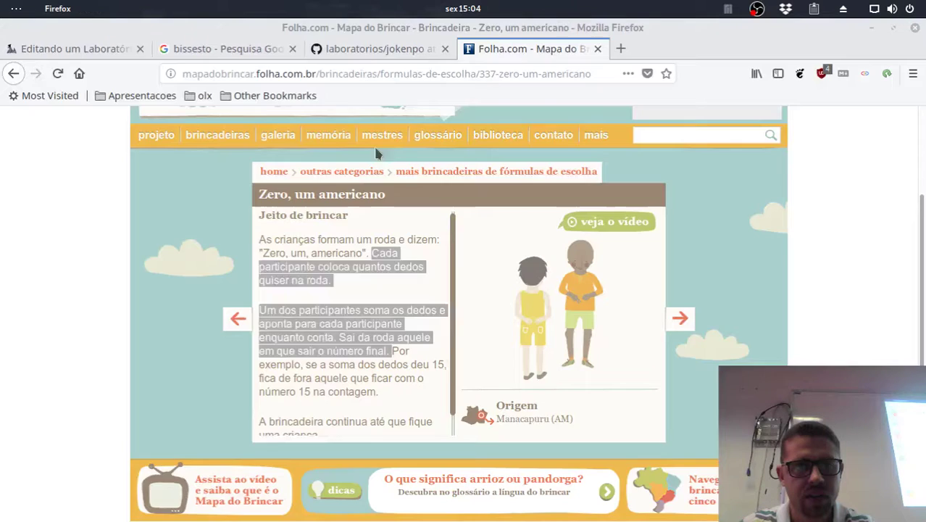
click(373, 49)
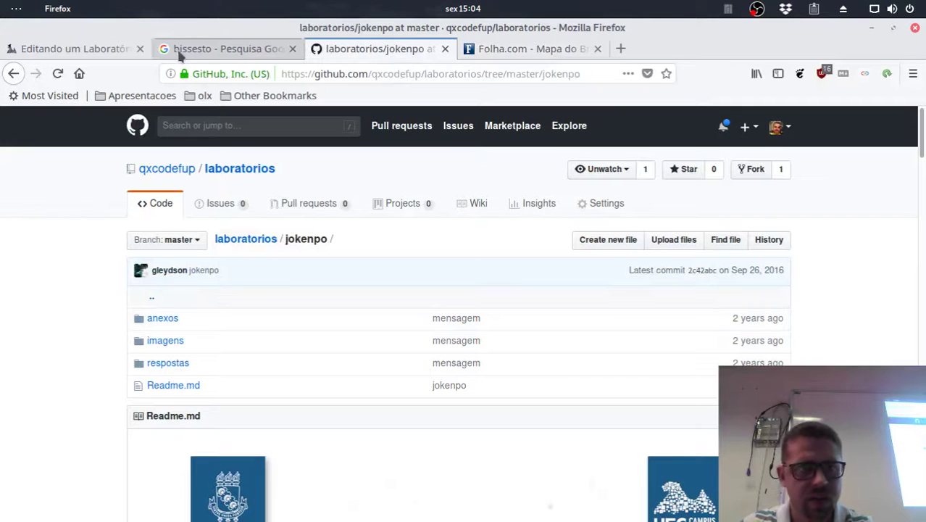
click(72, 50)
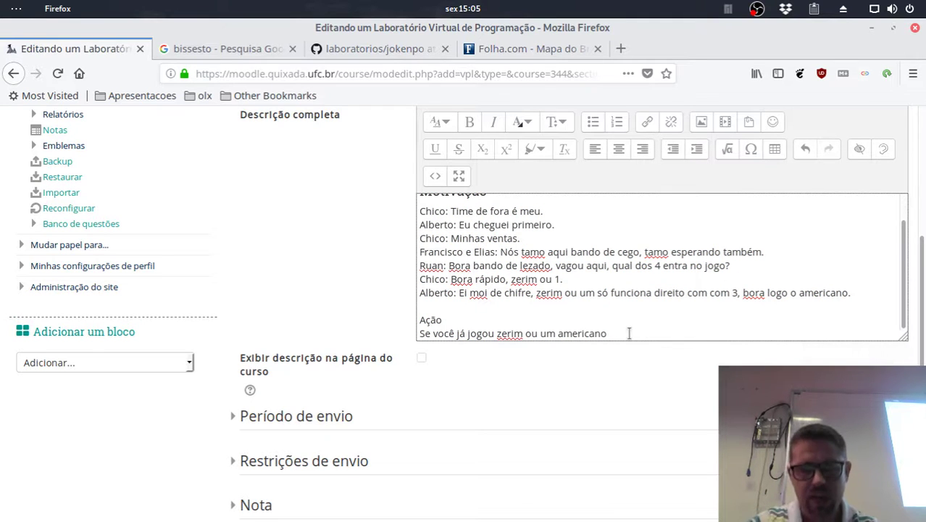
triple_click(629, 333)
text(N)
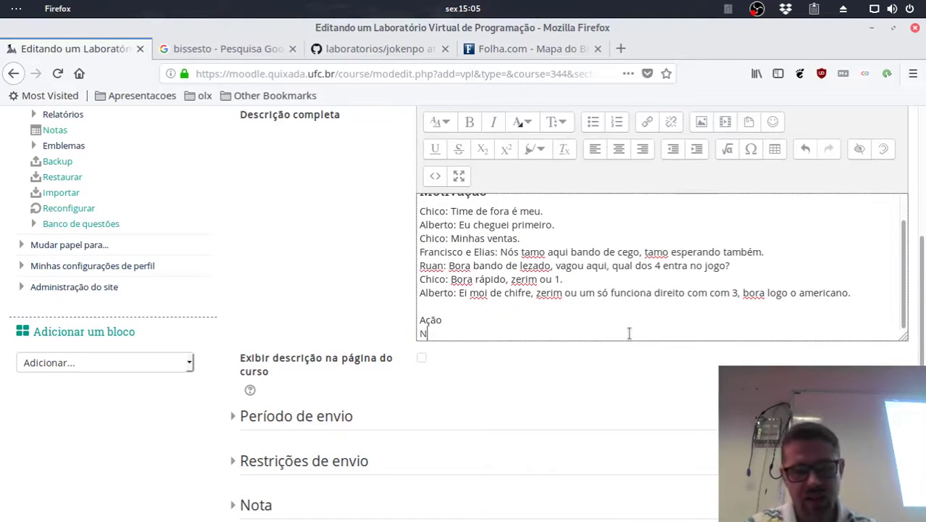
text(o zerim ou u)
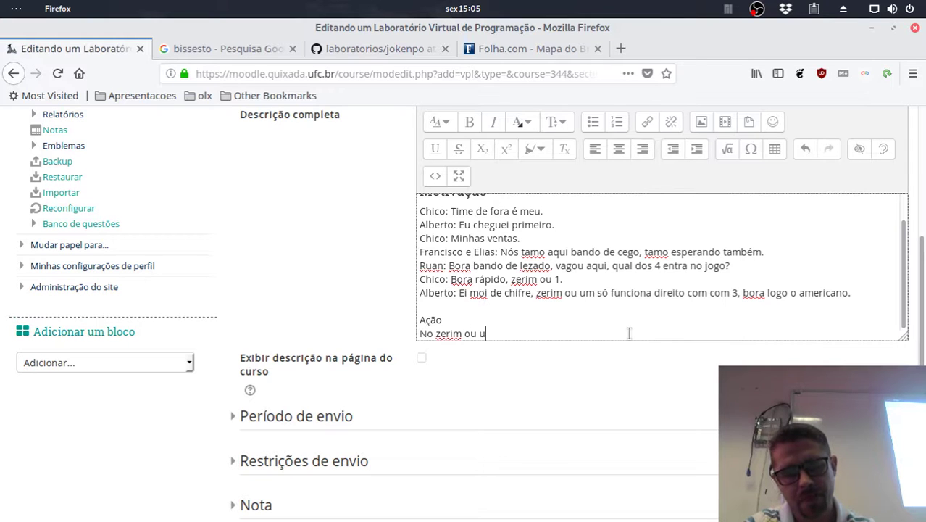
text(m americano)
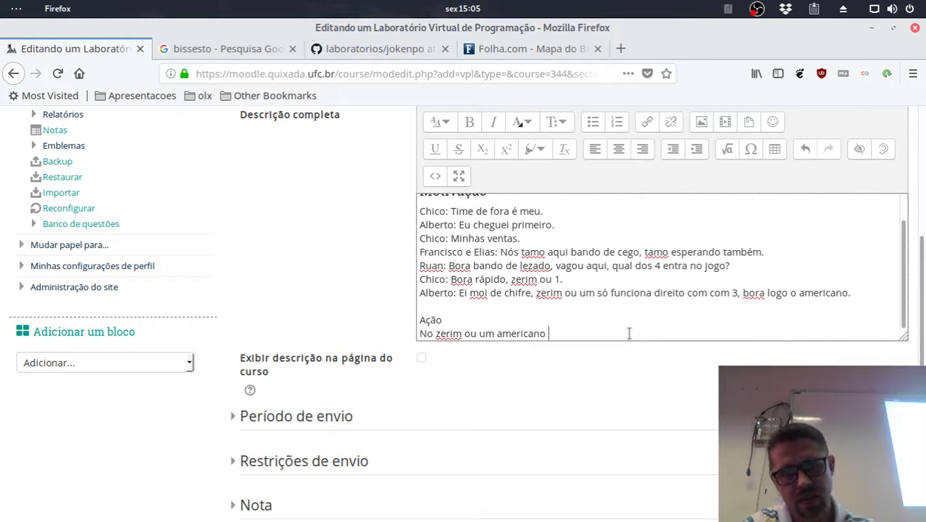
key(ctrl+v)
click(555, 306)
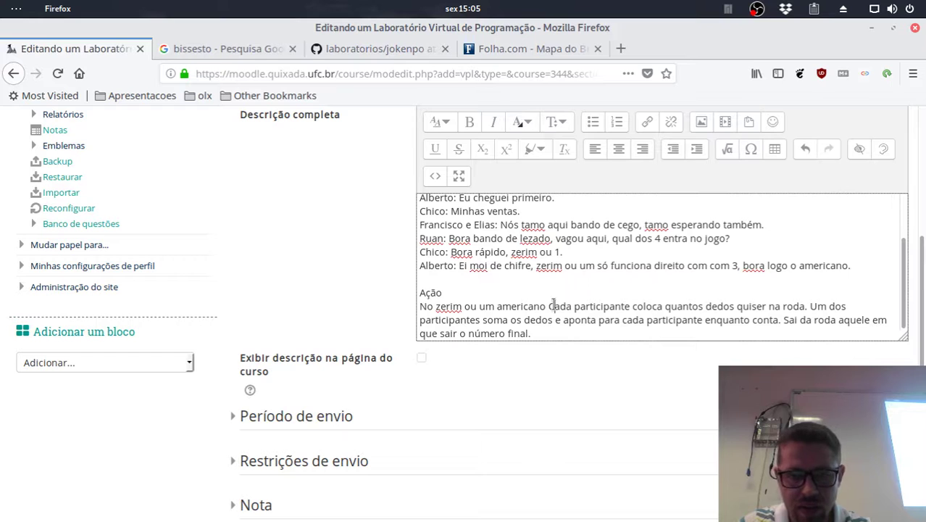
Lowercase "cada" after "americano" and replace the closing rule, "Sai da roda aquele...", with "Ganha aquele cujo dedo apontar no final".
key(BackSpace)
text(c)
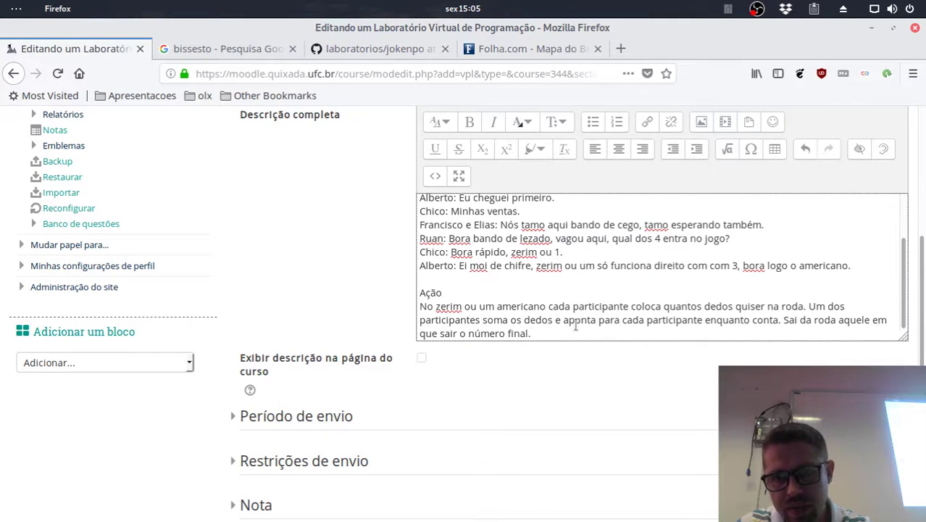
key(End)
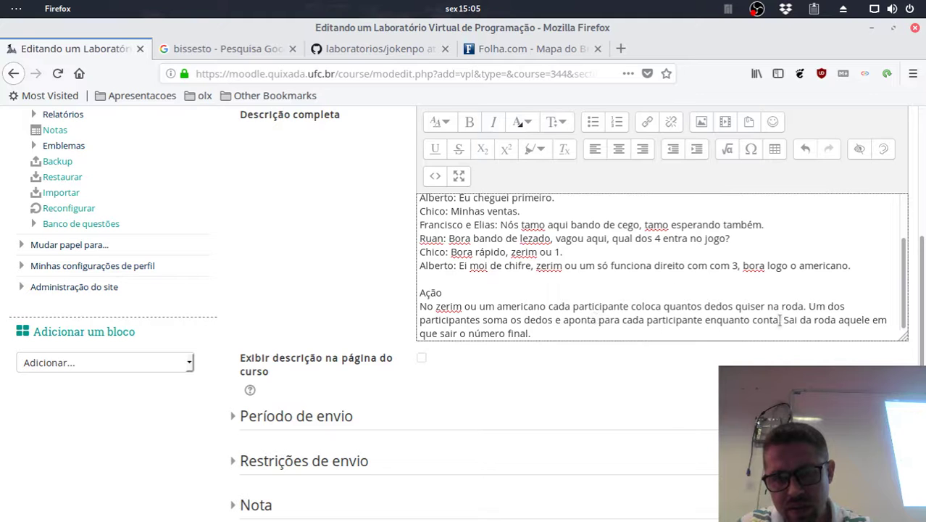
scroll(616, 304, down, 3)
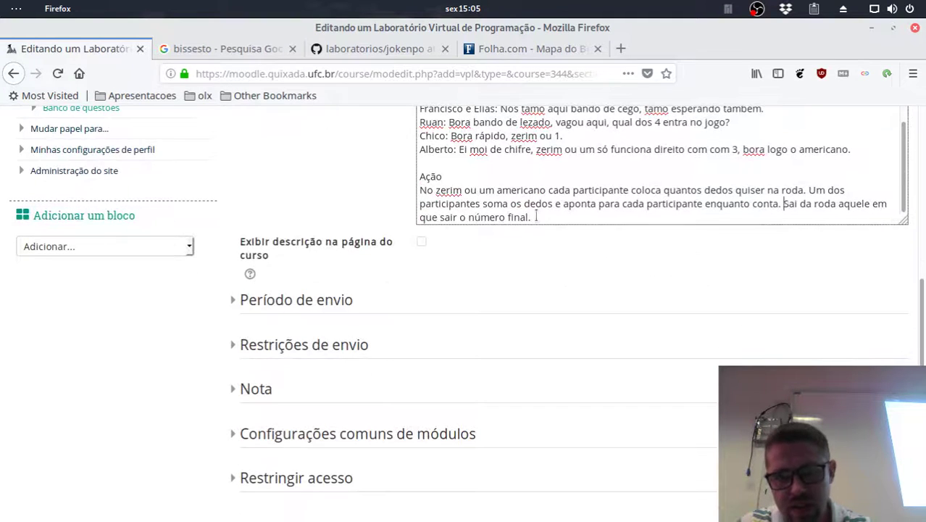
drag(784, 204, 793, 215)
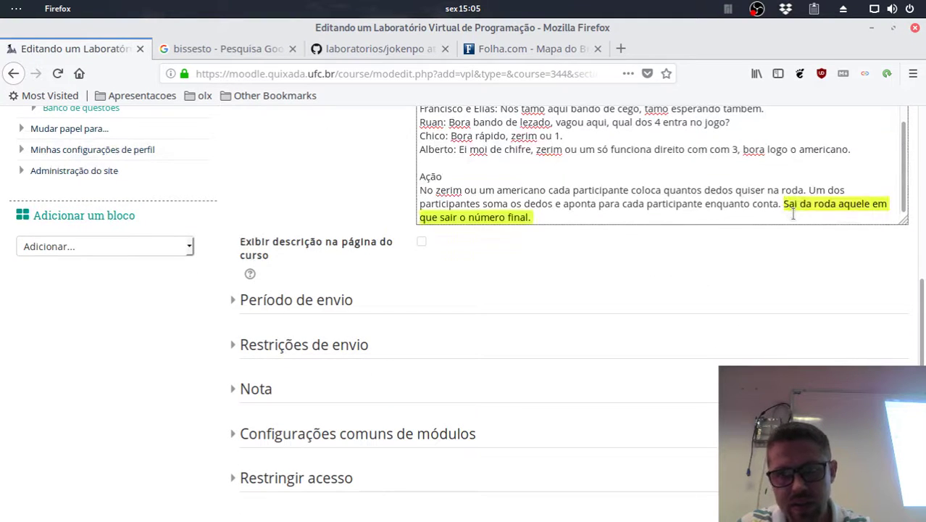
text(Ganha a)
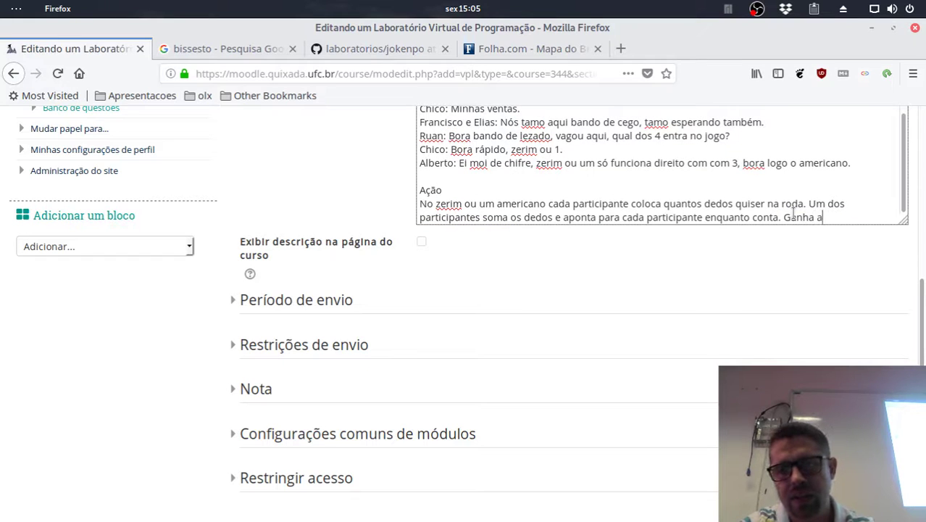
text(quele cujo d)
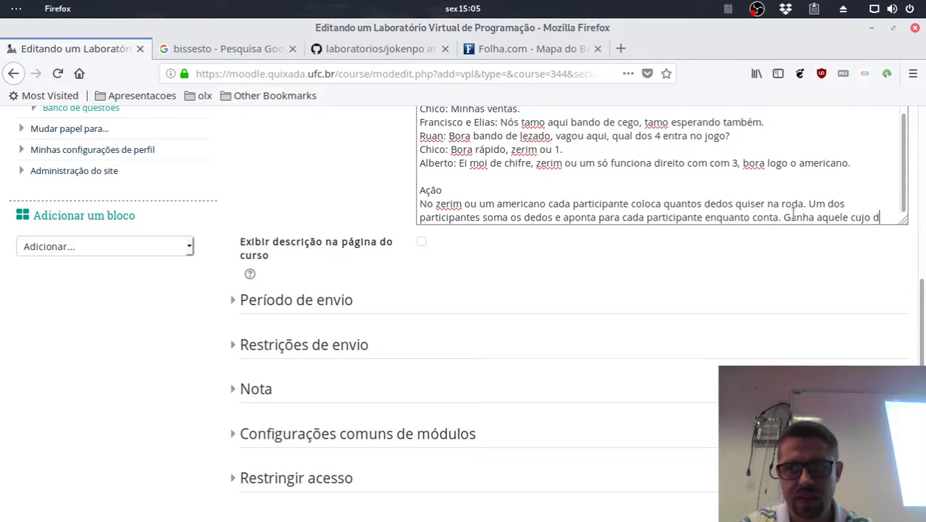
text(edo aponta)
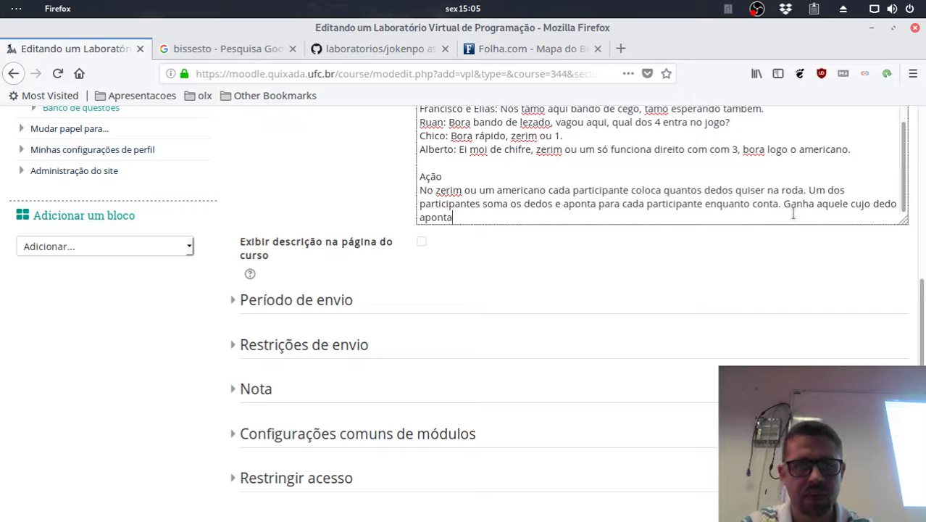
text(r no final)
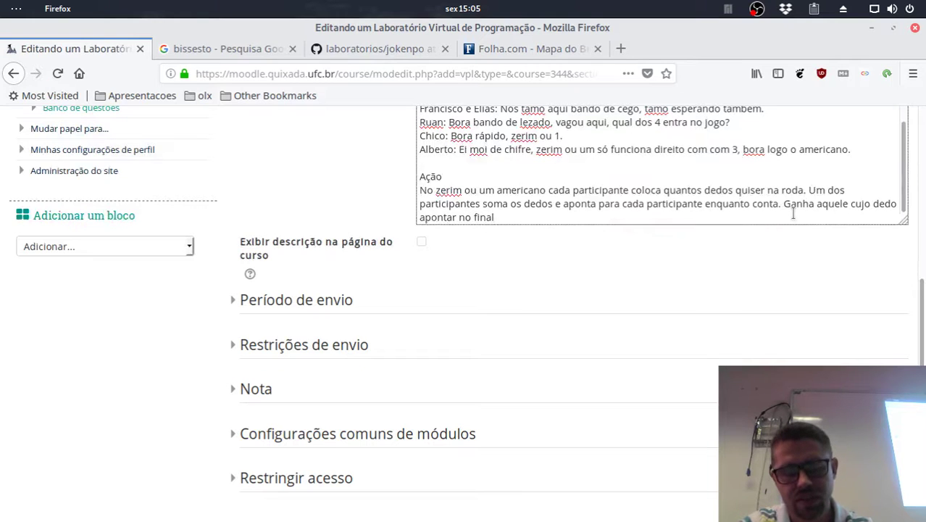
Reword the end of the winner sentence, replacing "final" with "último número.".
key(BackSpace)
key(BackSpace)
key(BackSpace)
key(BackSpace)
key(BackSpace)
key(BackSpace)
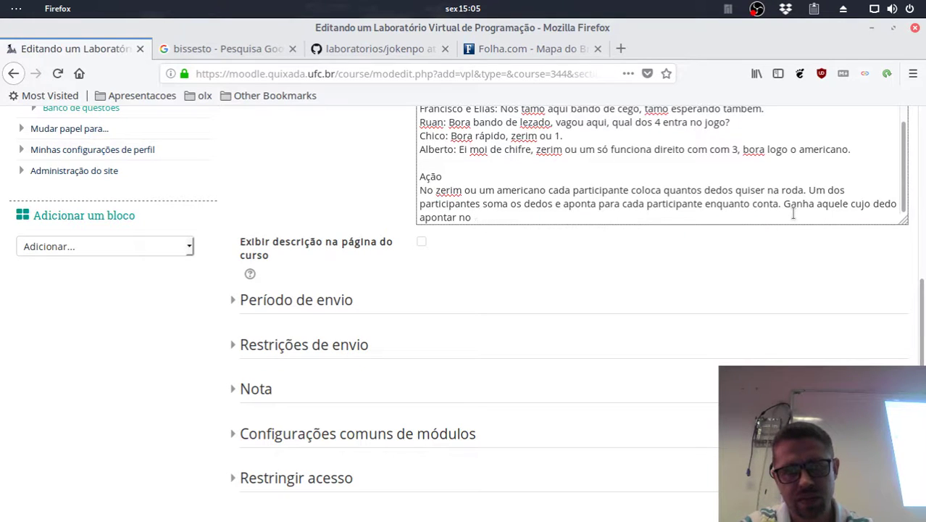
text(último número)
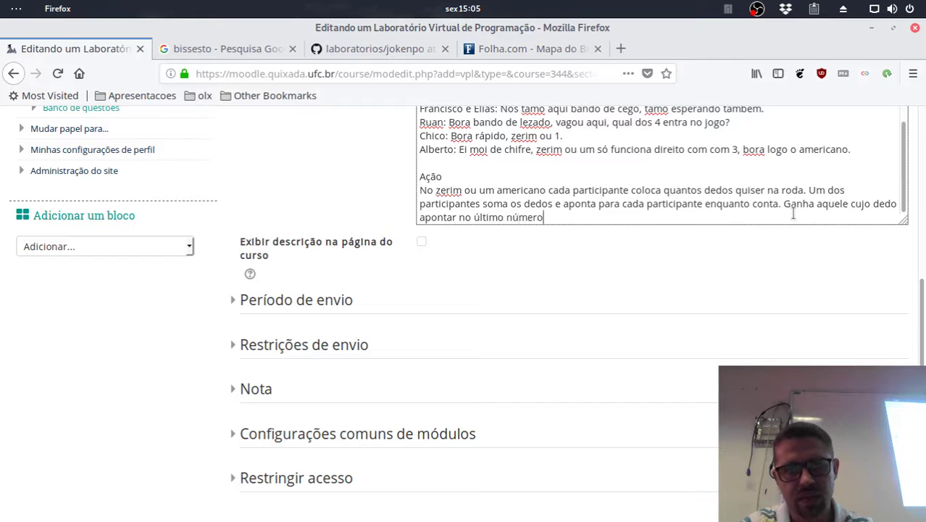
text(.)
Start a new paragraph after a blank line with the text "O contador, o jogador 0, aponta pra cima e diz "zero",".
key(Return)
key(Return)
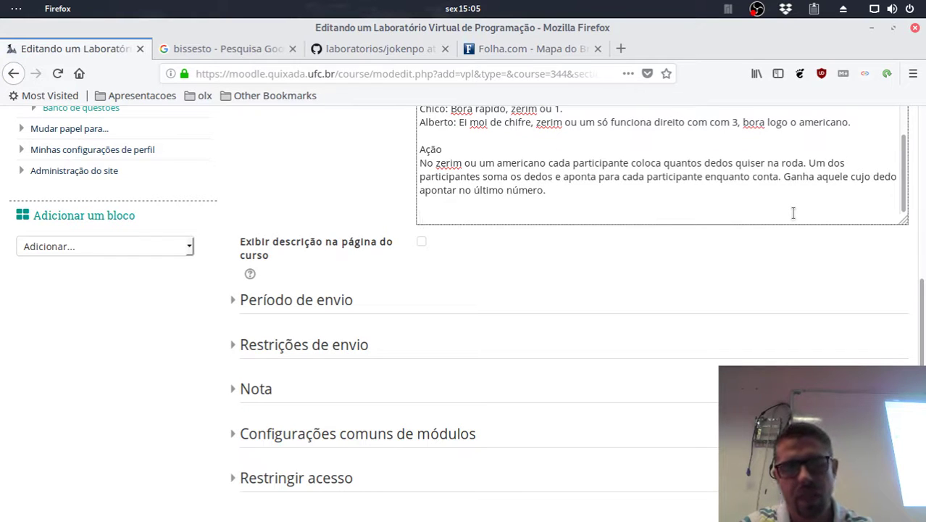
text(O p)
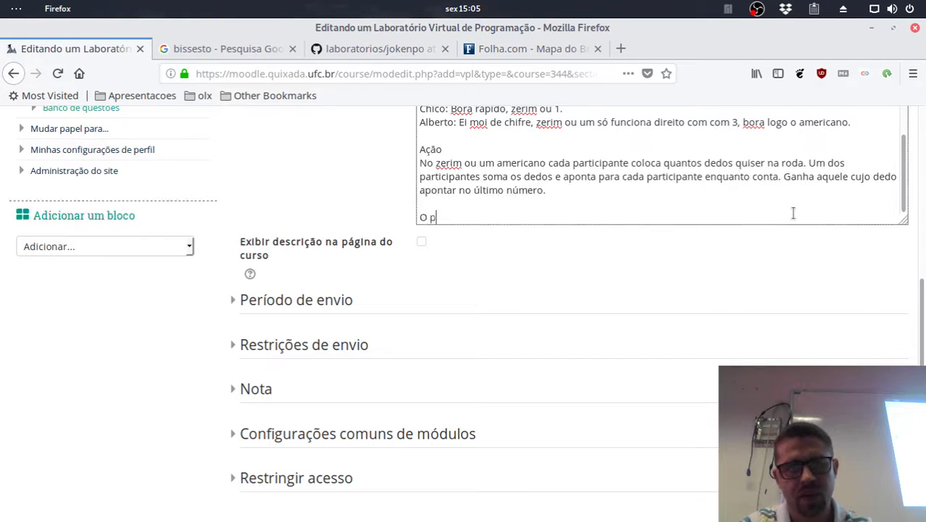
text(ontador)
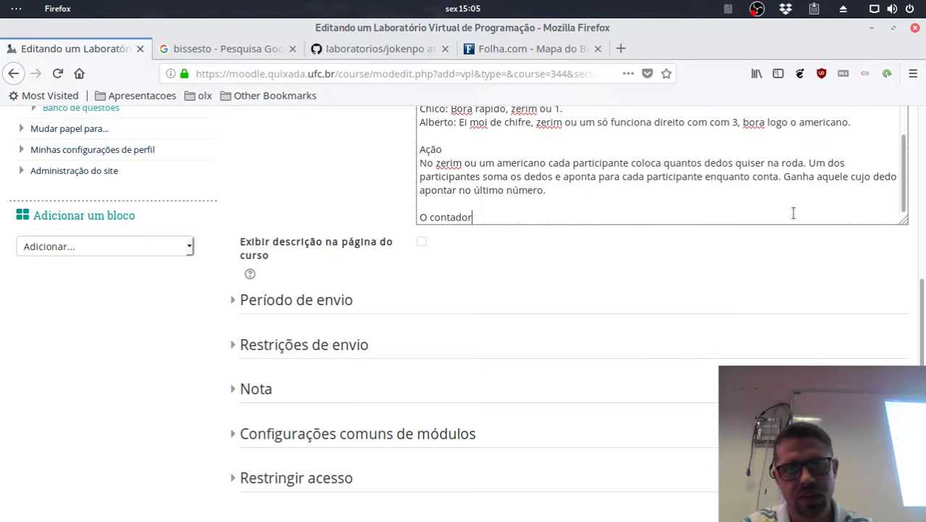
text(, o jogador 0)
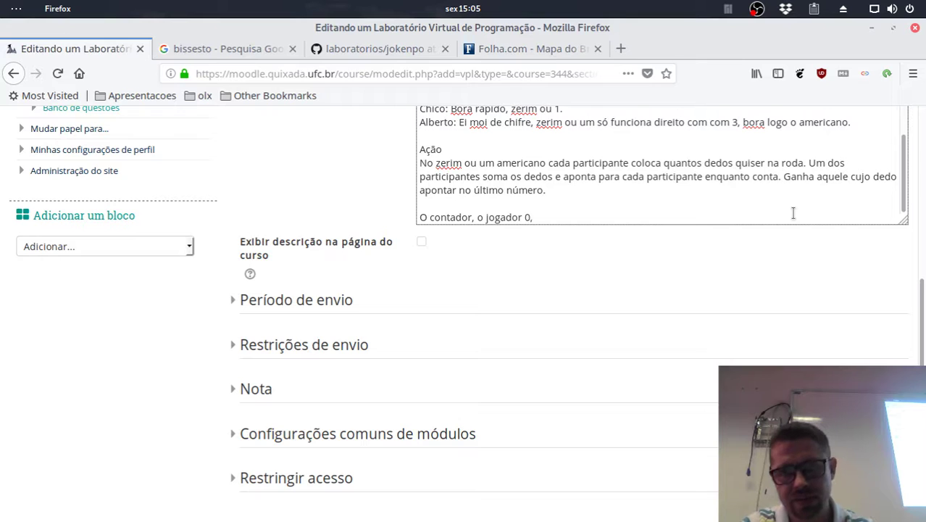
text(, apon)
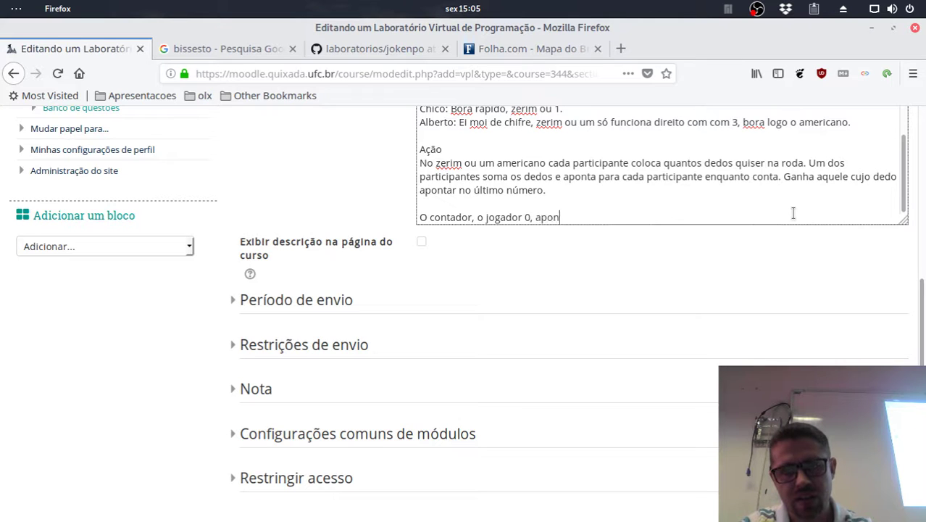
text(ta pra cima )
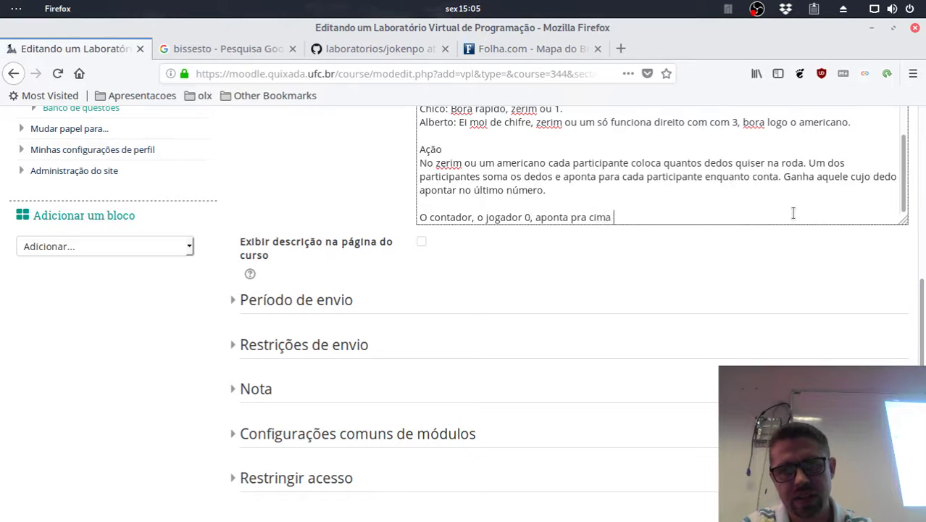
text(e diz ")
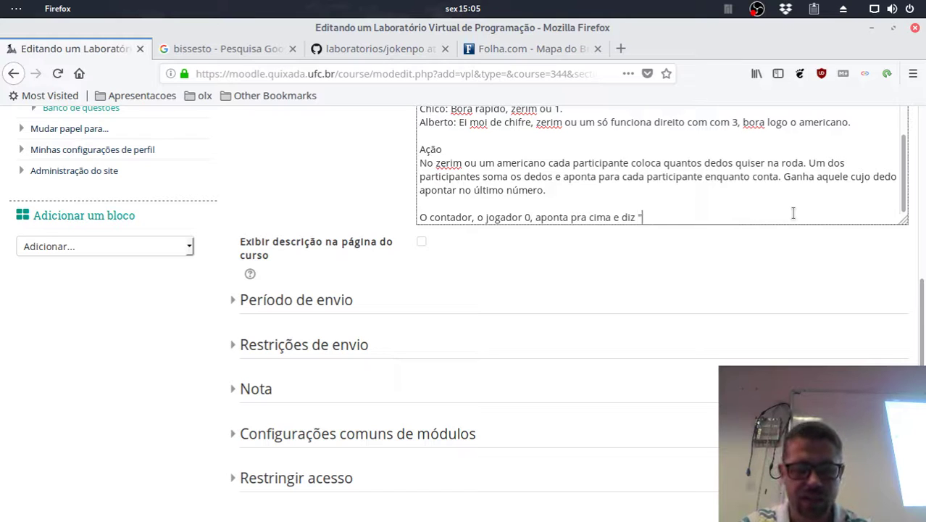
text(zero",)
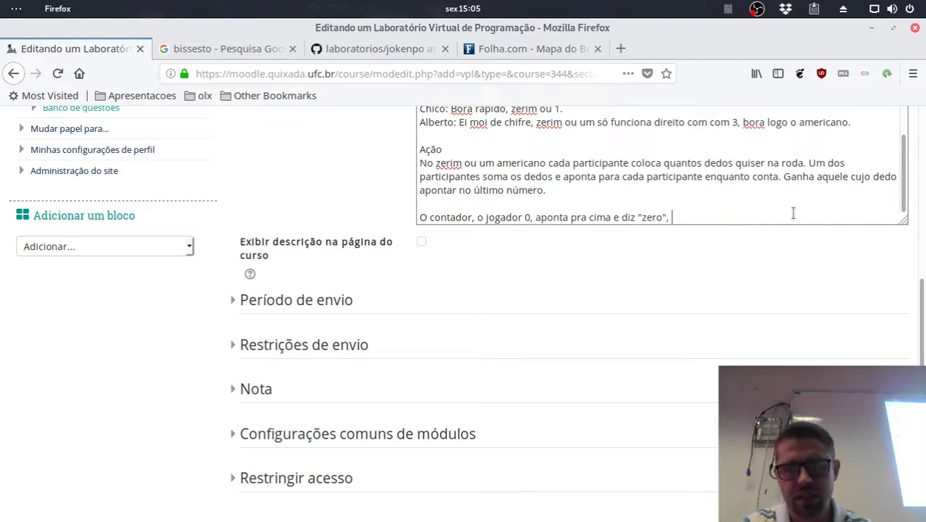
Continue the sentence with "e então aponta pro jogador 2" and renumber the counter as "jogador 1".
text( e então aponta d)
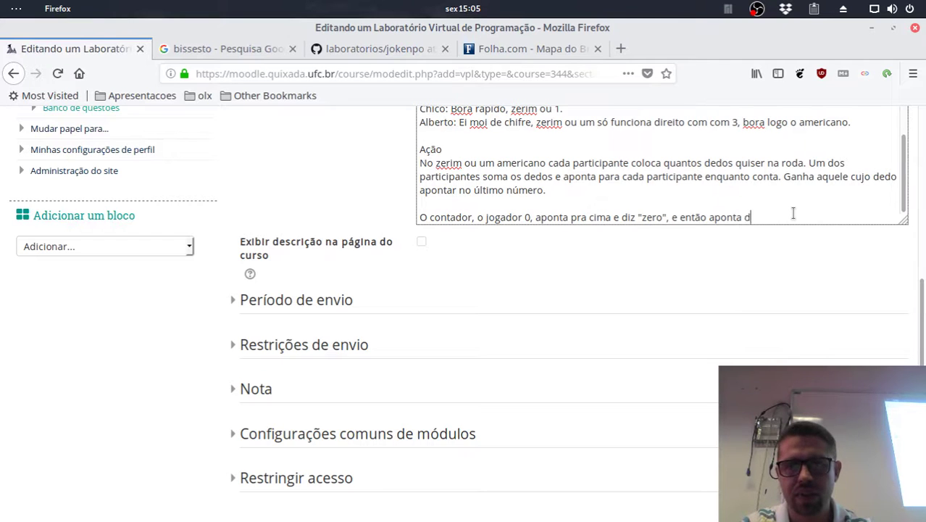
key(BackSpace)
text(pr)
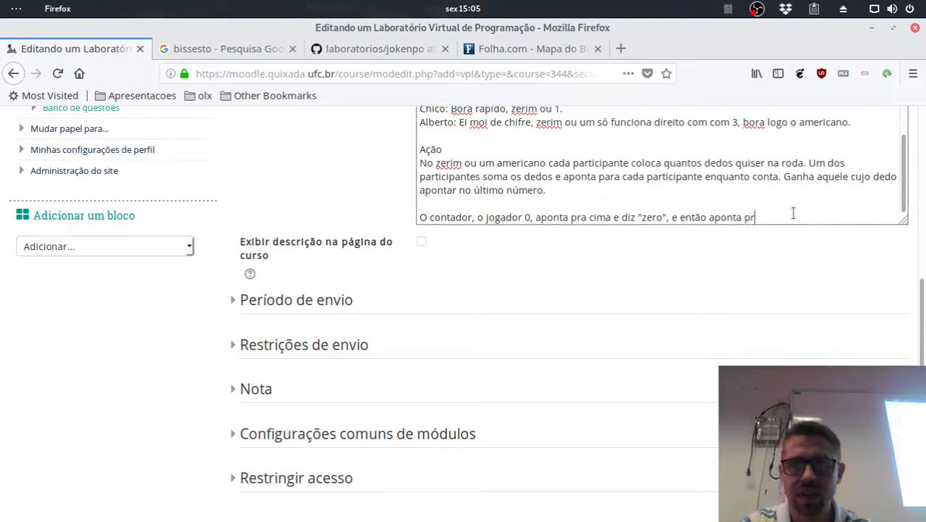
text(o jogador)
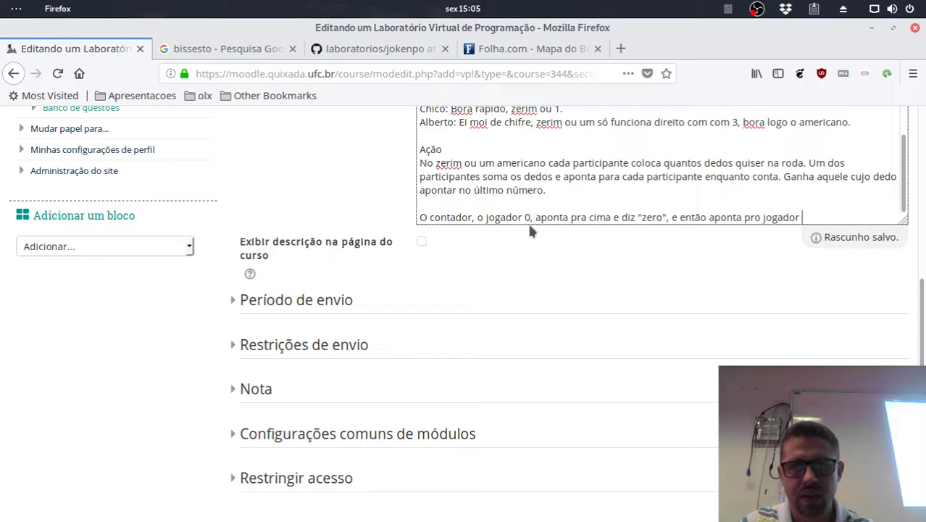
key(BackSpace)
text(1)
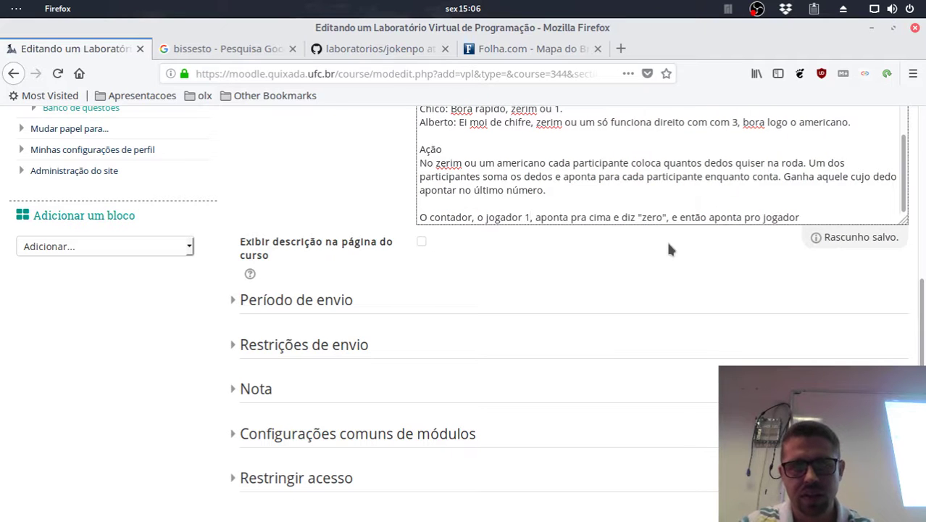
text(2)
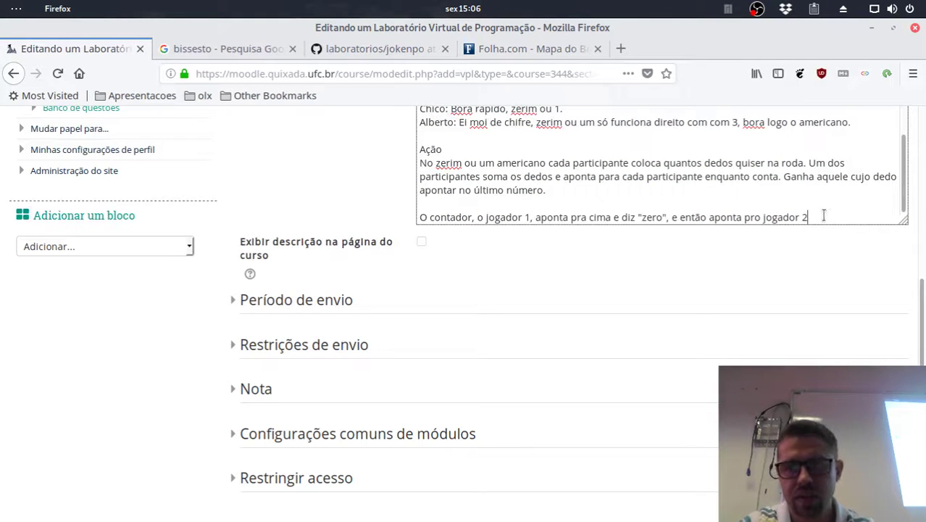
Extend the sentence with "e diz "um", aponta pro jogador 3 e diz "dois"", putting both spoken numbers in quotation marks.
text( e diz ")
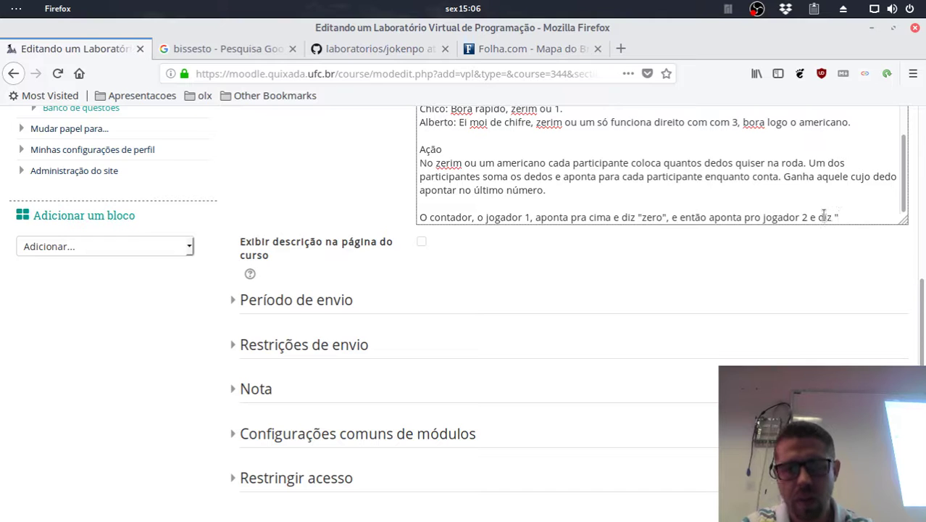
text(um")
text( a)
key(BackSpace)
key(BackSpace)
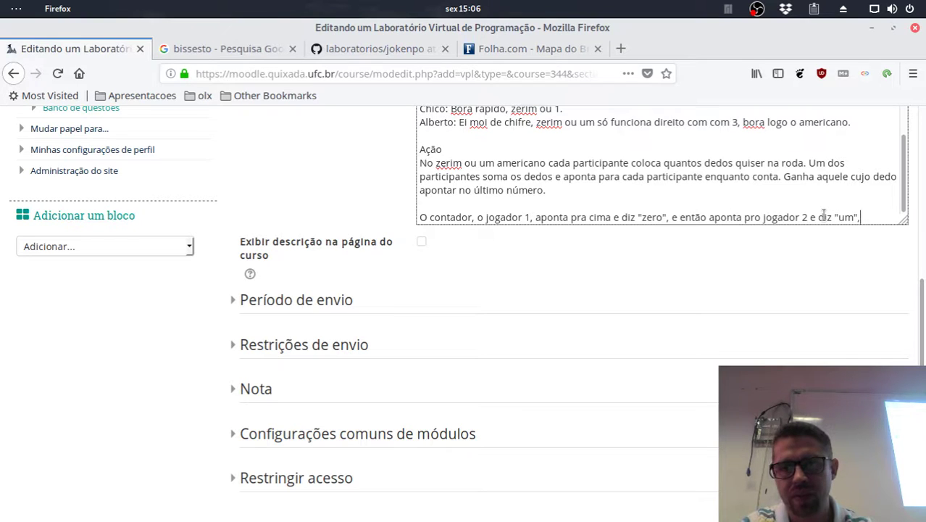
text(, aponta pro)
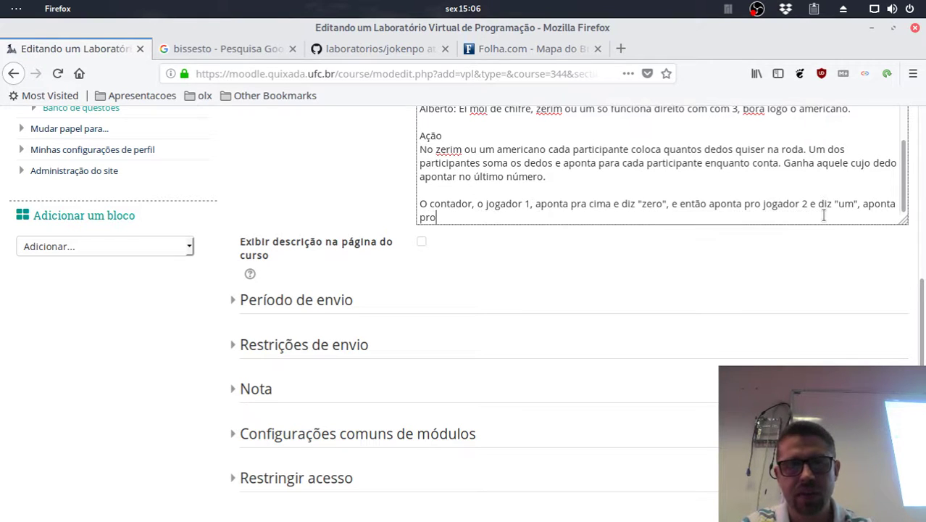
text( jogador )
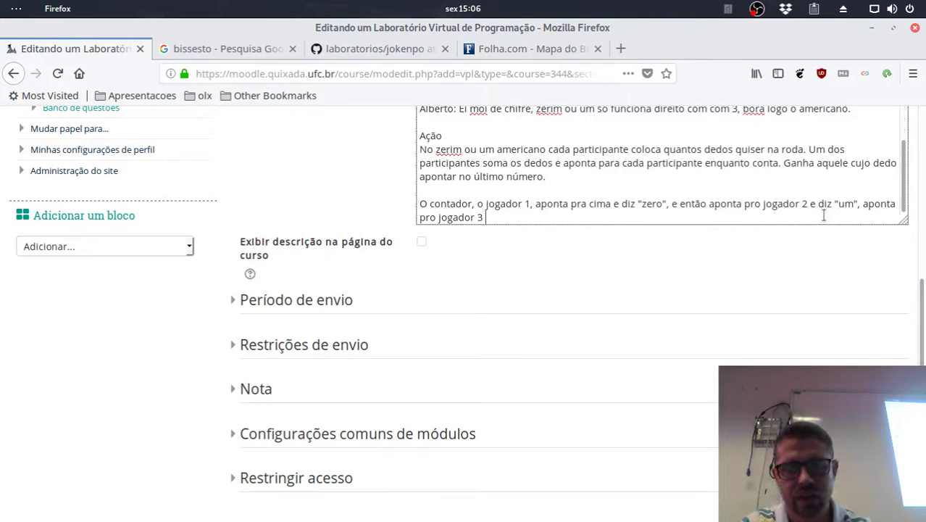
text(3 e diz dois)
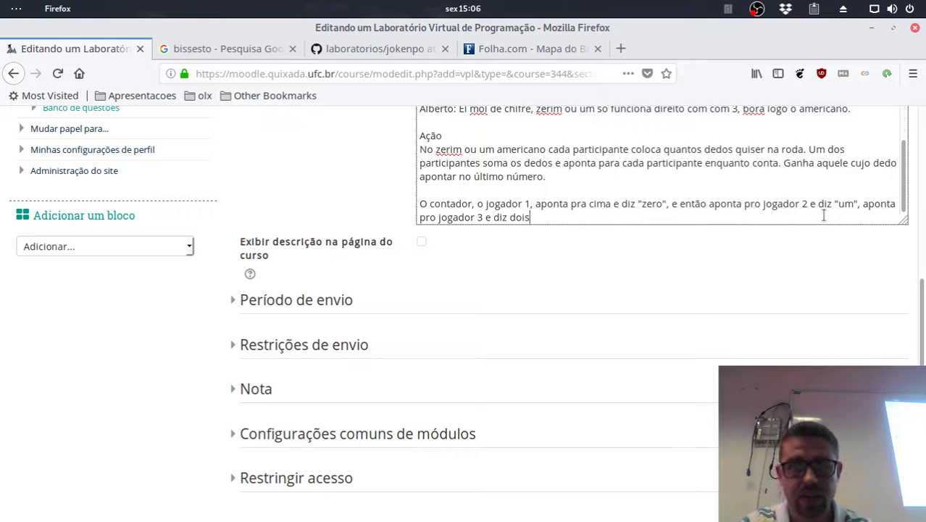
text(")
key(Left)
key(Left)
key(Left)
key(Left)
key(Left)
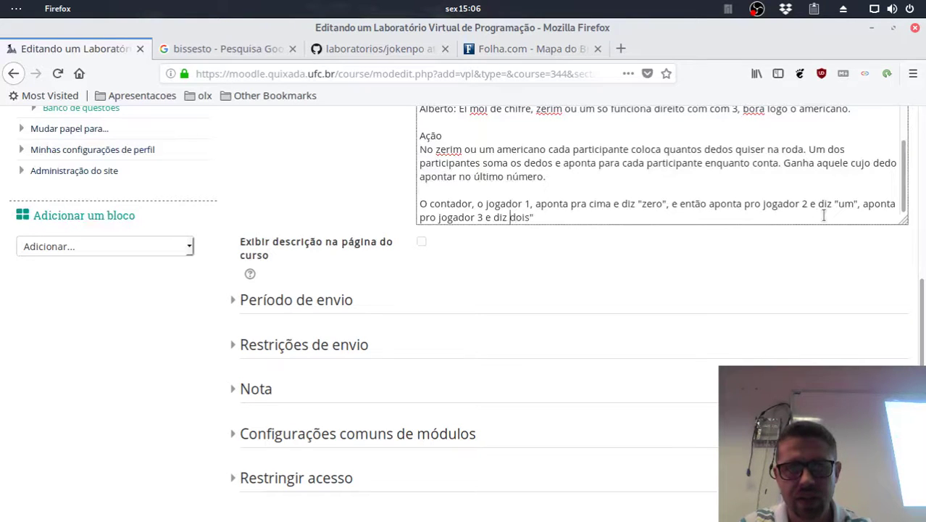
text(")
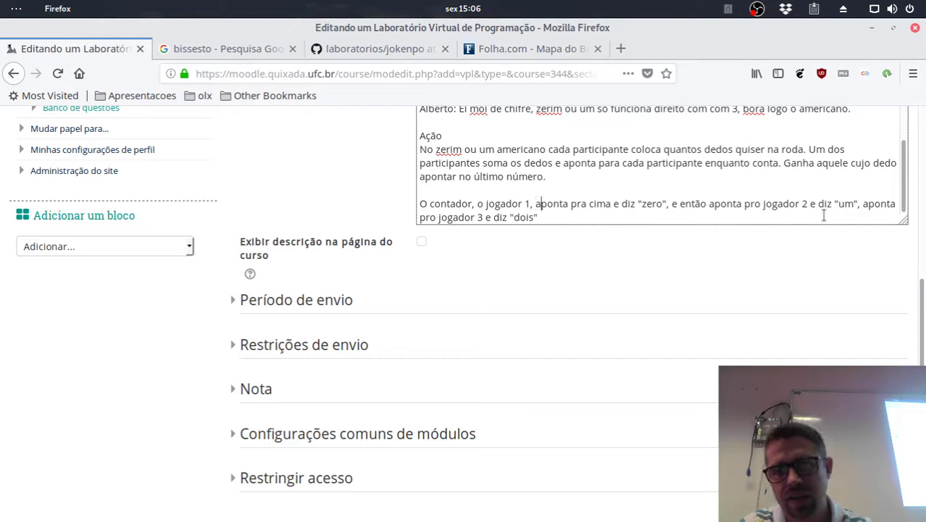
Change "pro" before "jogador 2" to "pra" and insert "si mesmo e diz" after it in the counting sentence.
key(Right)
key(Right)
key(Right)
key(Right)
key(Right)
key(Right)
key(Right)
key(Right)
key(Right)
key(Right)
key(Right)
key(Right)
key(Right)
key(Right)
key(Right)
key(Right)
key(Right)
key(Right)
key(Right)
key(Right)
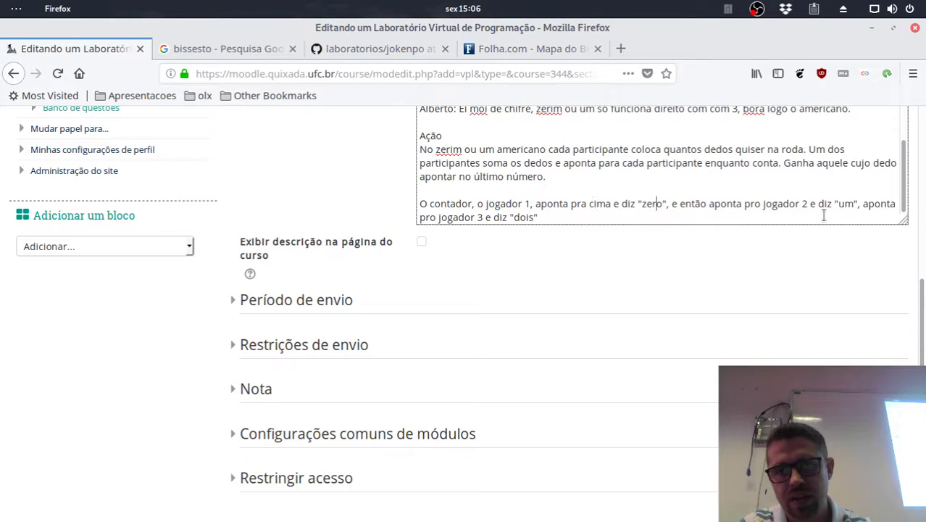
key(Right)
key(Right)
key(Right)
key(Right)
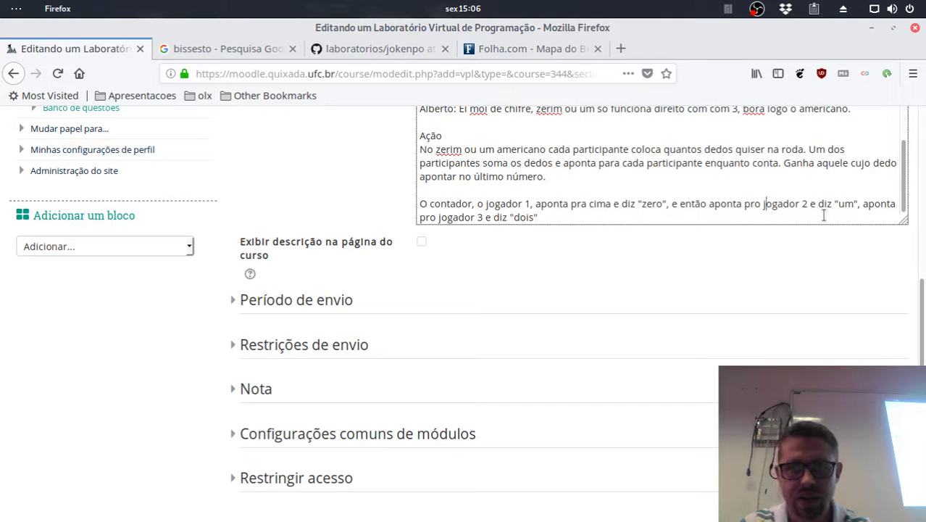
key(Left)
key(Left)
key(Left)
key(Left)
key(Left)
key(Left)
key(Left)
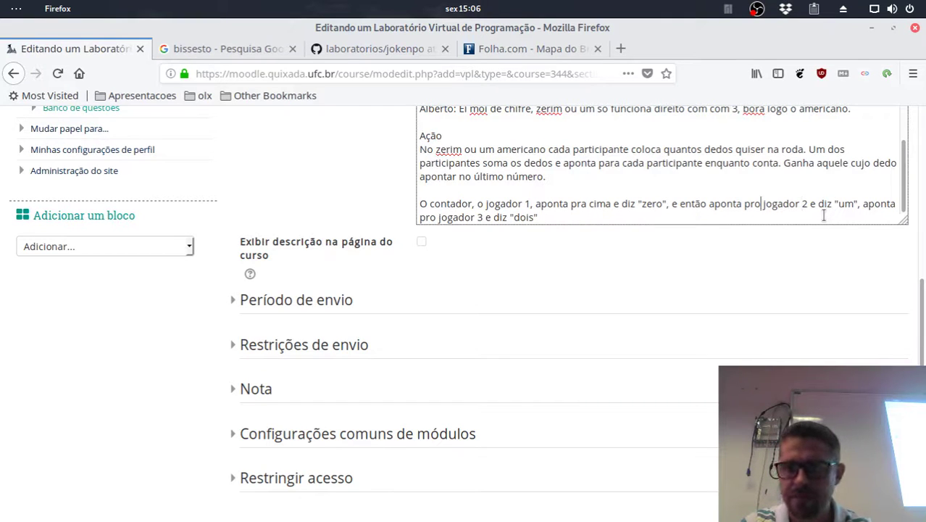
key(BackSpace)
text(a)
key(Right)
key(Right)
key(Right)
key(Left)
key(Left)
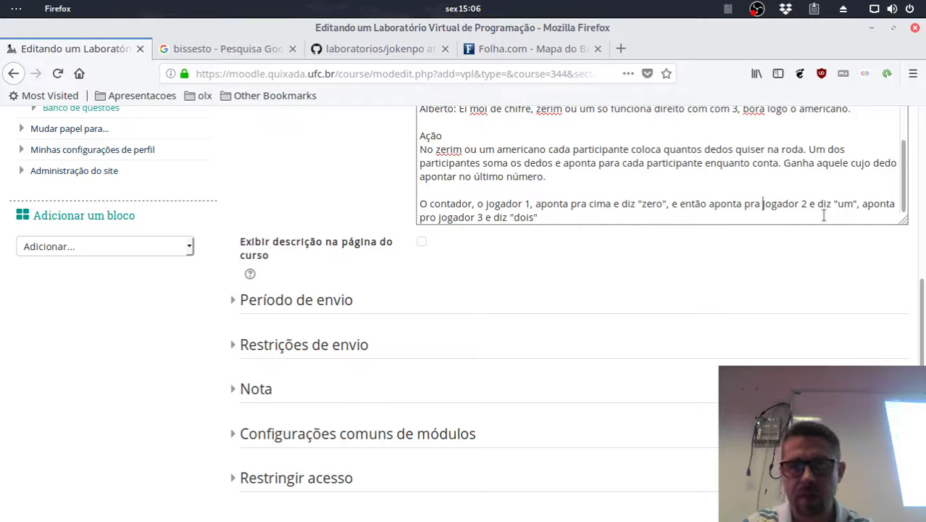
text(sim)
key(BackSpace)
key(BackSpace)
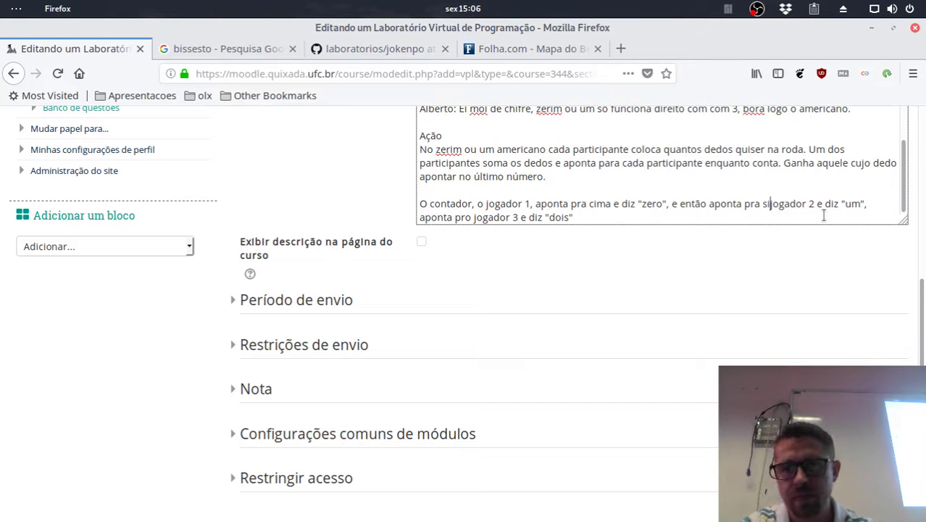
text(mesmo e diz)
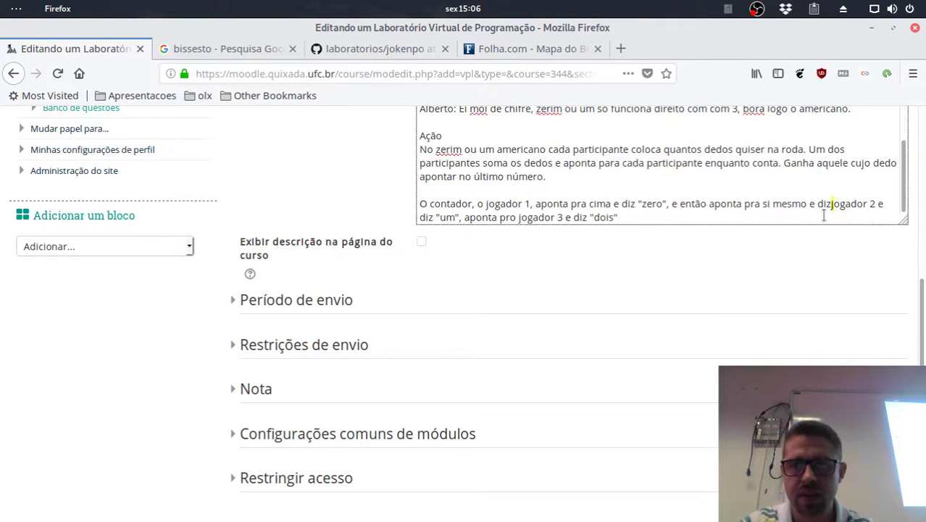
Delete the leftover "jogador 2 e diz" so the sentence reads "pra si mesmo e diz "um"".
key(shift+Right)
key(shift+Right)
key(shift+Right)
key(shift+Right)
key(shift+Right)
key(shift+Right)
key(shift+Right)
key(shift+Right)
key(shift+Right)
key(shift+Right)
key(shift+Right)
key(shift+Right)
key(shift+Right)
key(shift+Right)
key(shift+Right)
key(shift+Right)
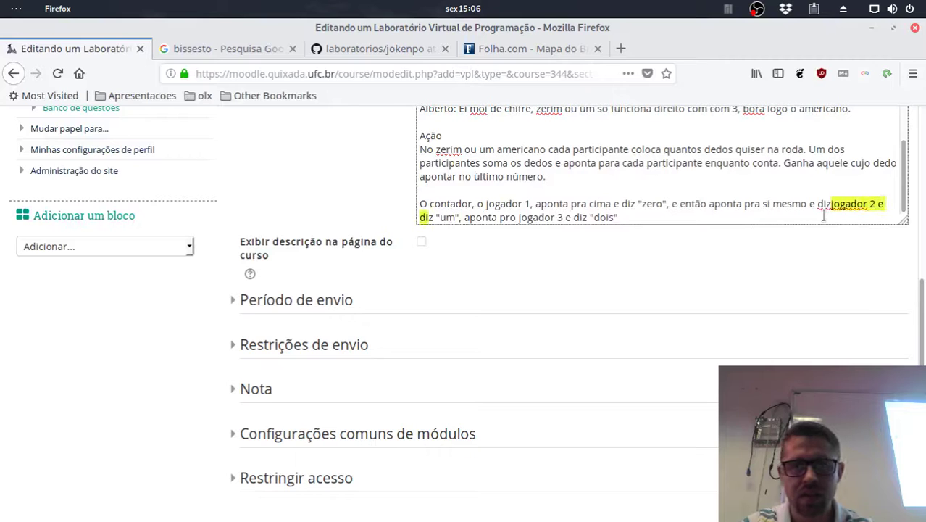
key(Delete)
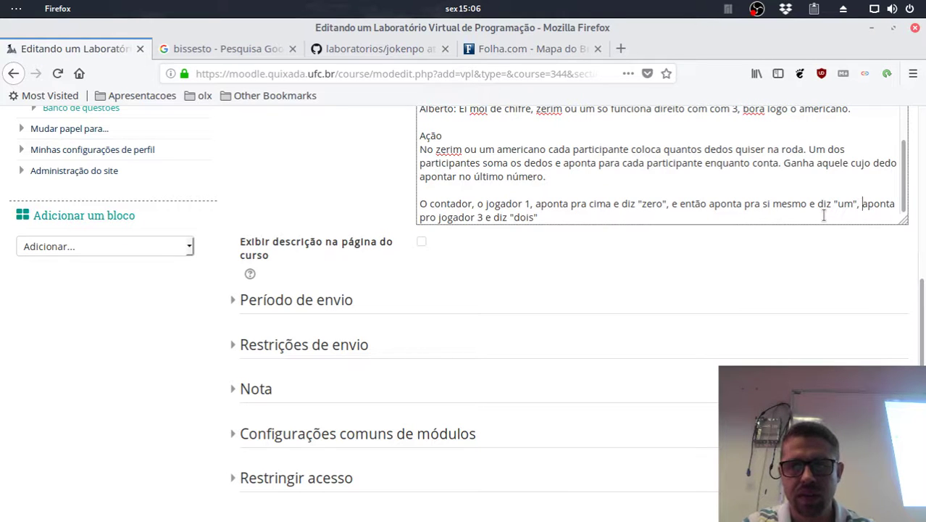
Renumber the player pointed at for "dois" as "jogador 2".
key(Right)
key(Right)
key(BackSpace)
key(BackSpace)
text(2)
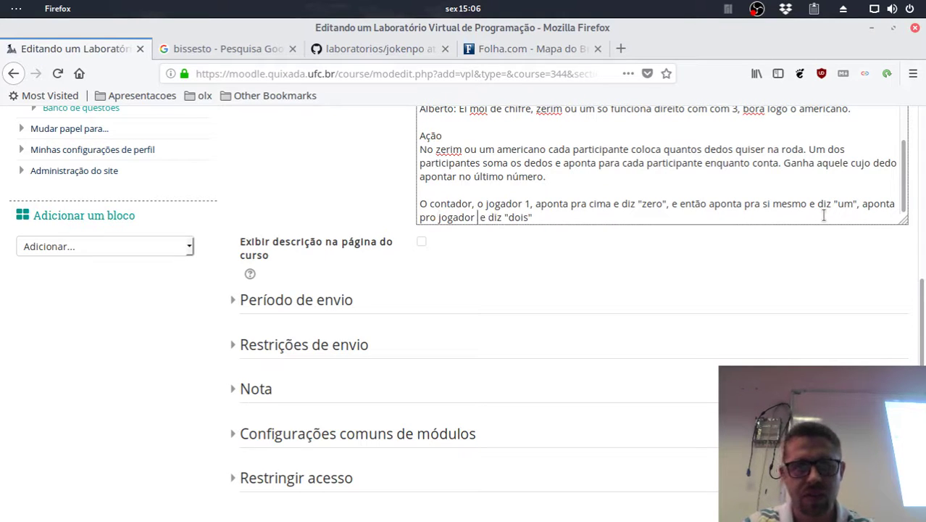
key(Right)
text(i)
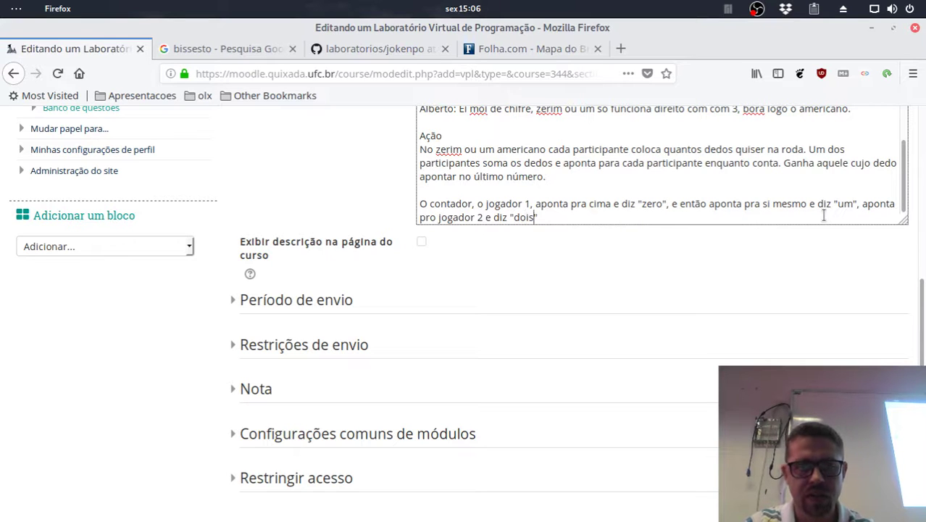
Continue the sentence after "dois" with ", pro jogador 3 e diz 3,".
key(Right)
key(Right)
text(, pro)
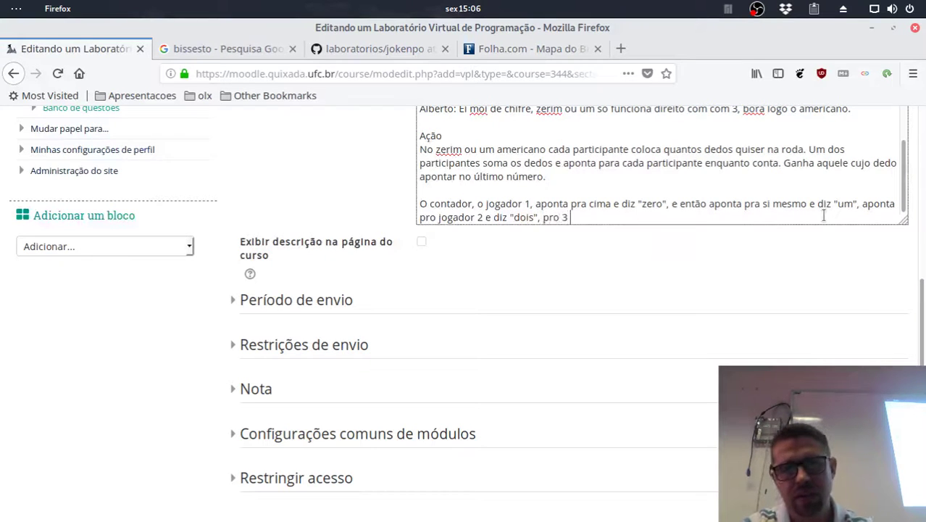
text( 3)
key(BackSpace)
text(jog)
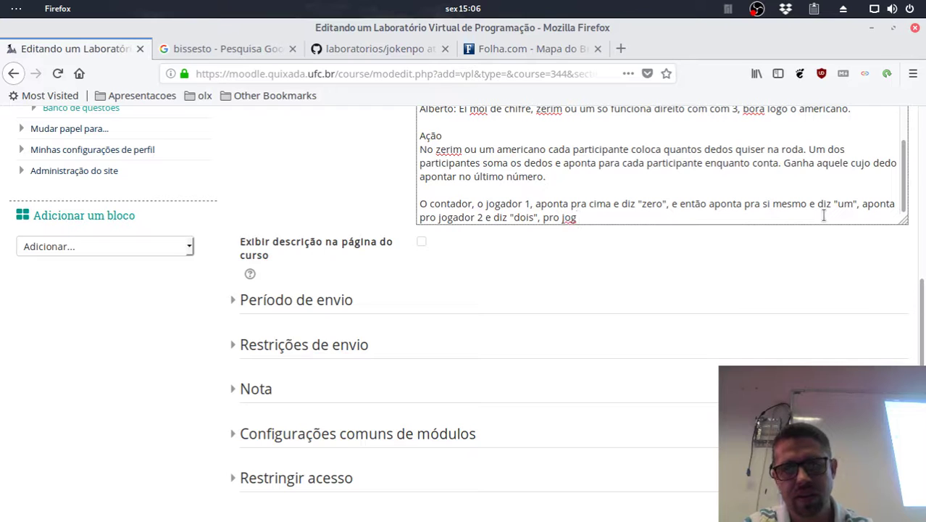
text(ador 3 e diz )
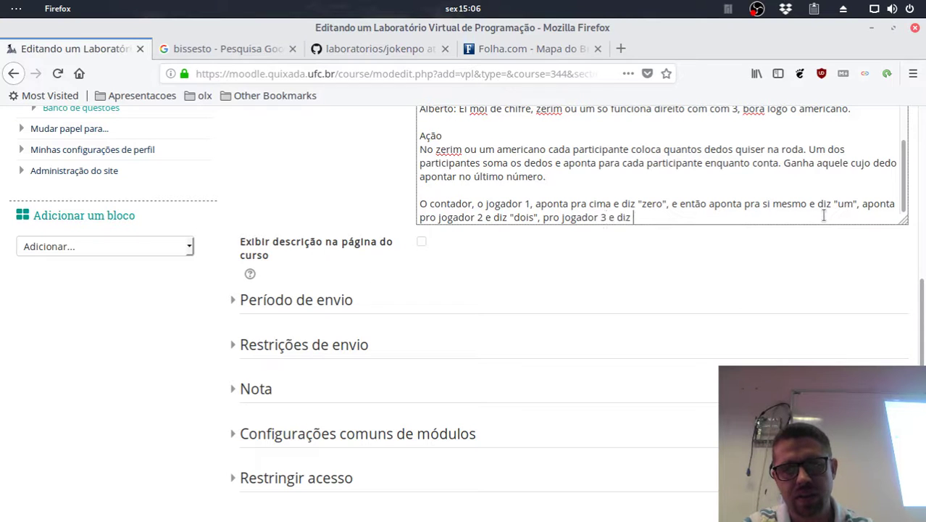
text(3, p)
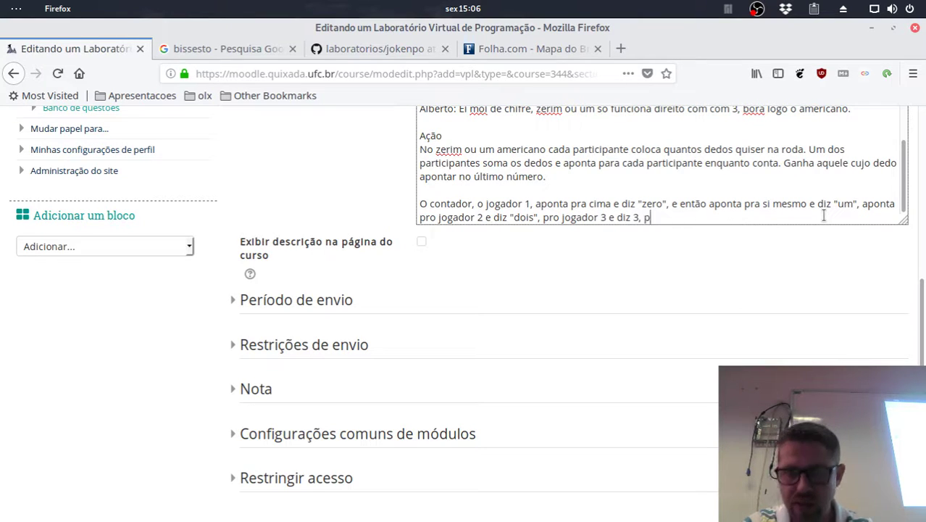
Extend the sentence with "pro jogador 4 e diz "quatro"", putting the spoken number in quotation marks.
text(ro jogador)
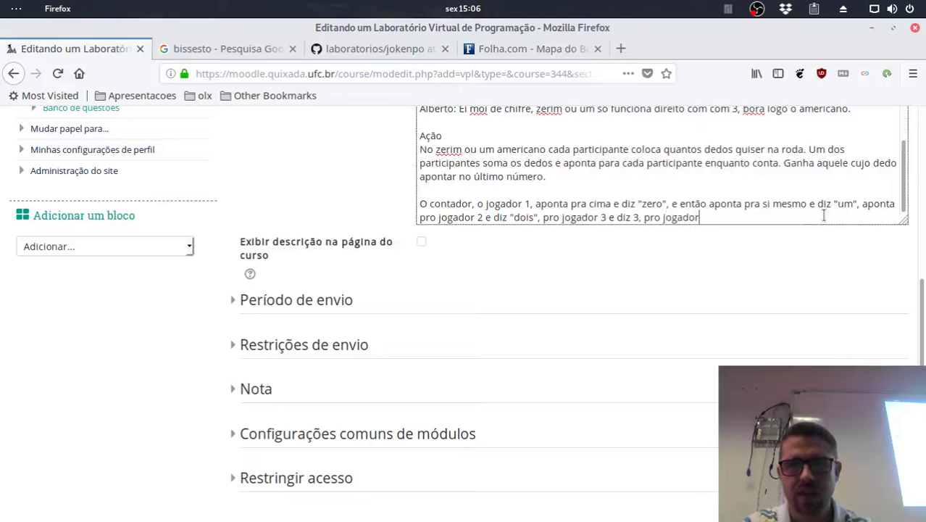
text( 4 e diz quadr)
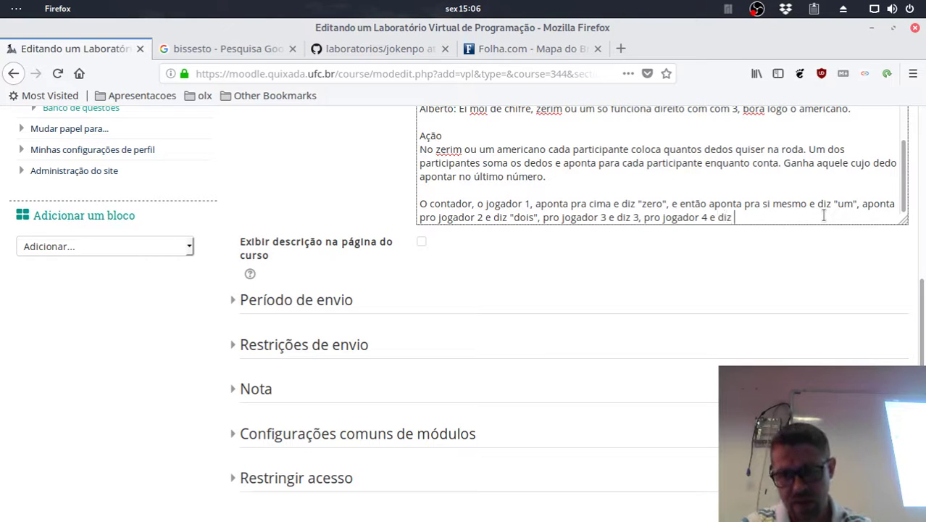
key(BackSpace)
key(BackSpace)
text(tro)
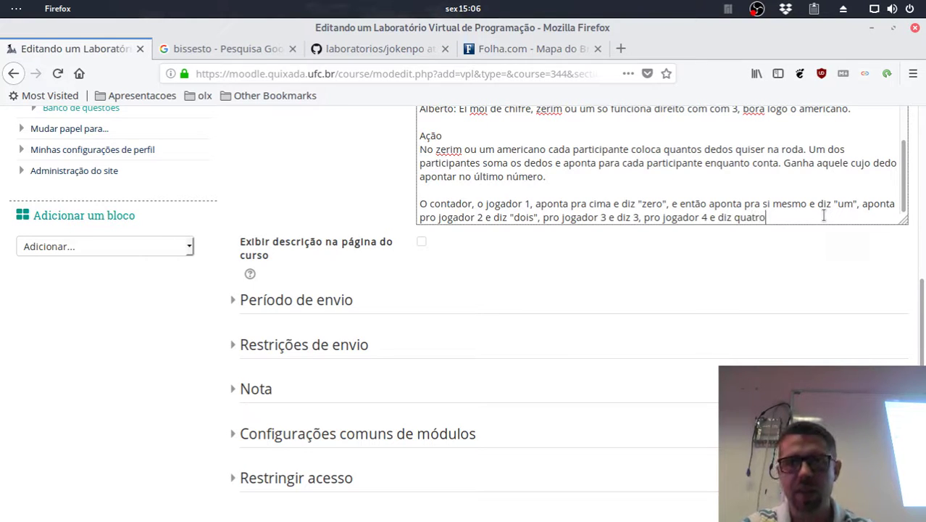
key(Left)
key(Left)
key(Left)
key(Left)
key(Left)
key(Left)
text(")
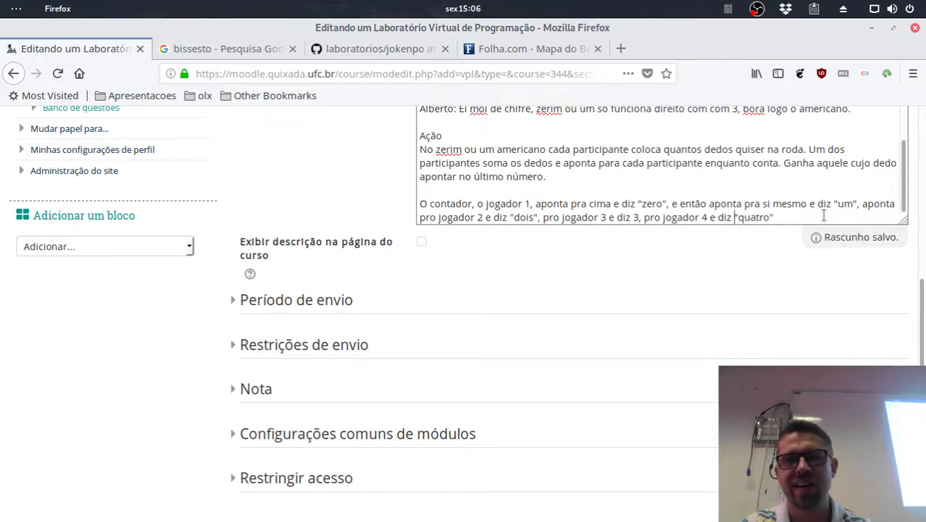
Replace the numeral spoken for "jogador 3" with the word "três" in quotation marks.
key(Left)
key(Left)
key(Left)
key(Left)
key(Left)
key(Left)
key(Left)
key(Left)
key(Left)
key(Left)
key(Left)
key(Left)
key(Left)
key(Left)
key(Left)
key(Left)
key(Left)
key(Left)
key(Left)
key(Left)
key(Left)
key(Left)
key(Left)
key(Right)
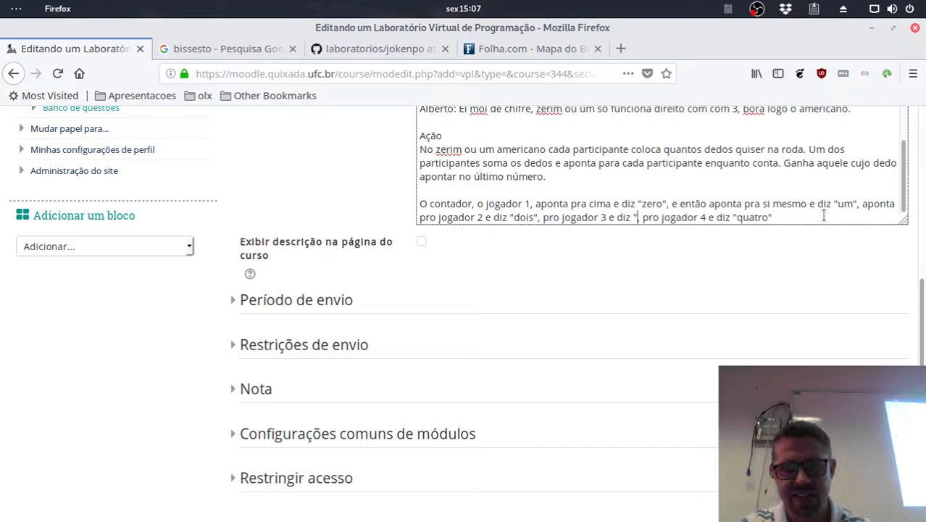
key(BackSpace)
text("três")
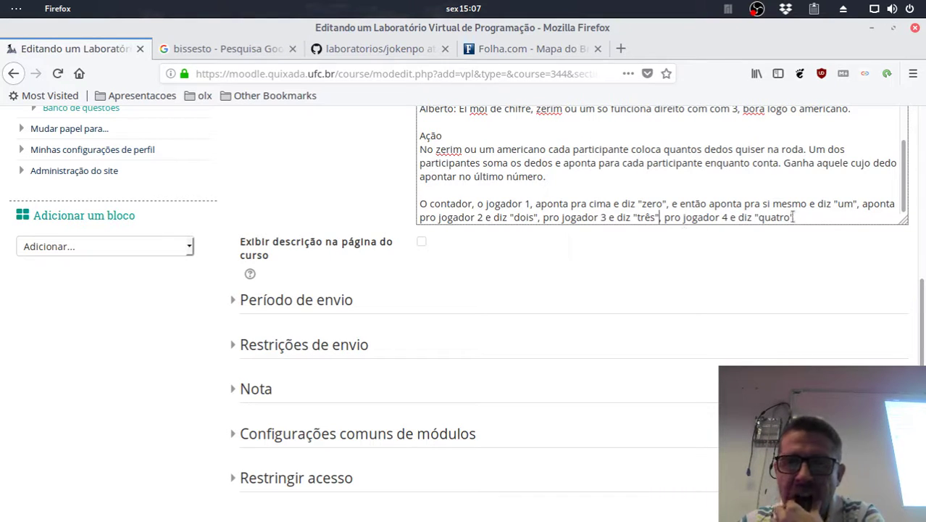
Append ", volta" after "quatro" at the end of the counting sentence.
click(803, 218)
text(v)
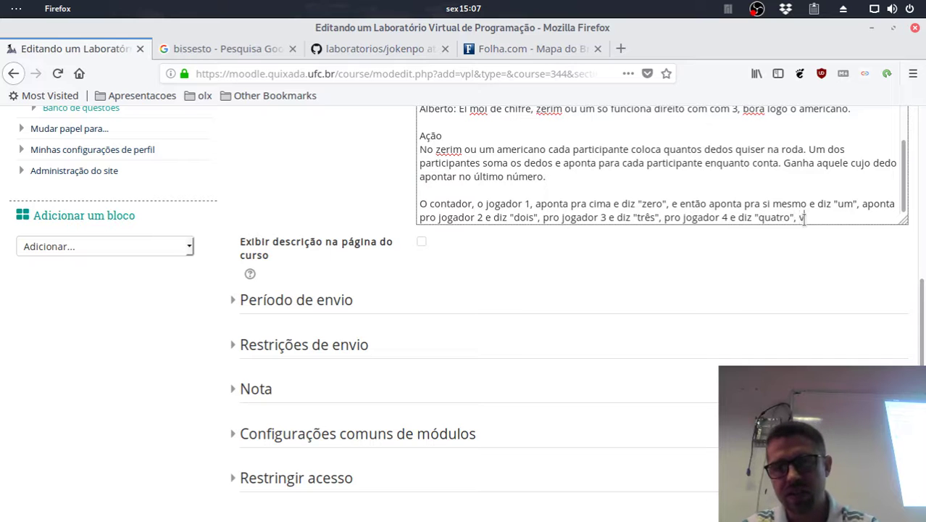
text(olta)
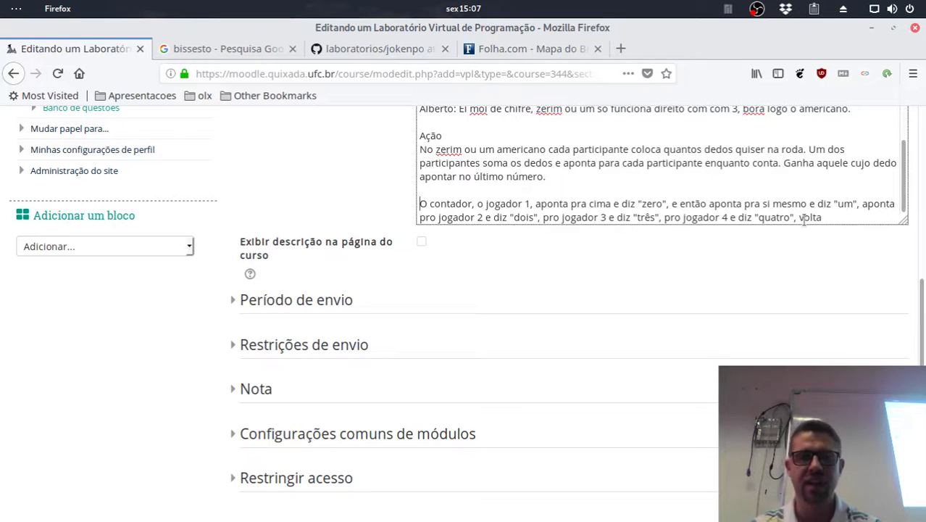
Insert "Suponha que existem 4 jogadores." at the beginning of the counting paragraph.
text(Suponha que )
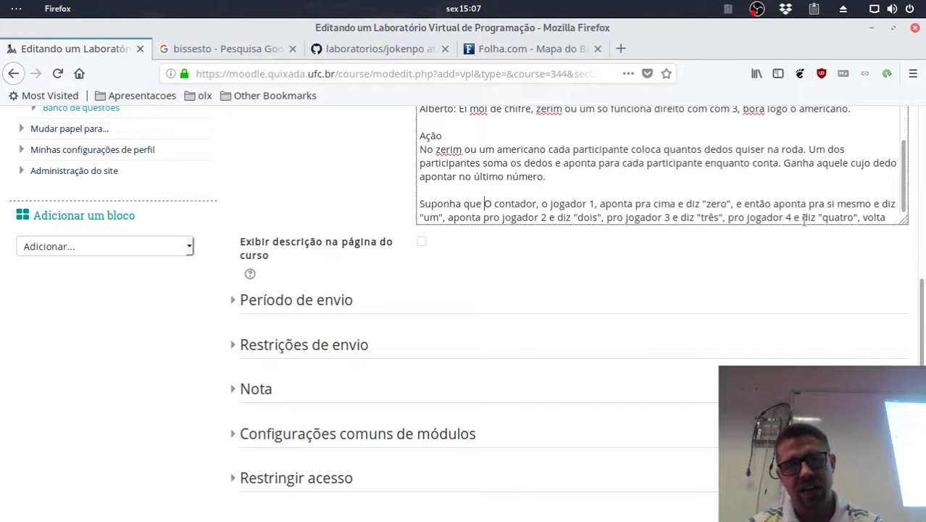
text(existem 4 joga)
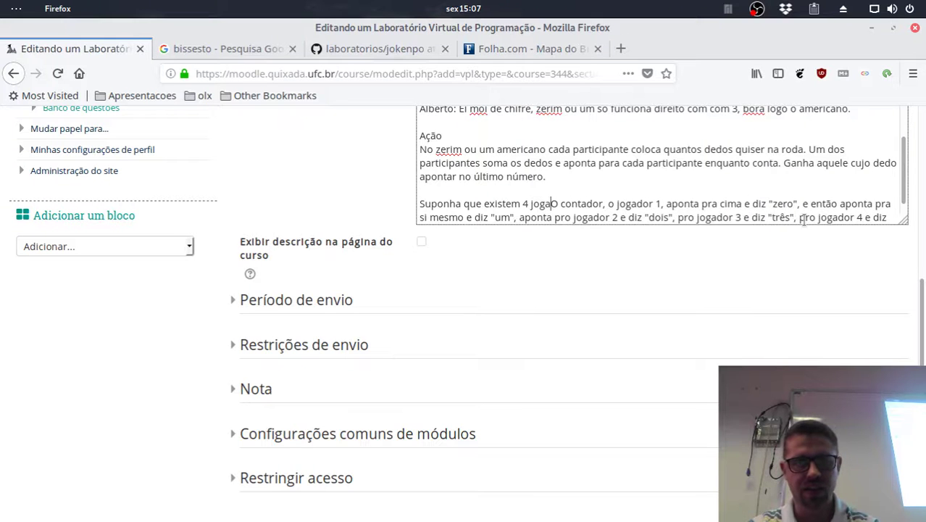
text(dores.)
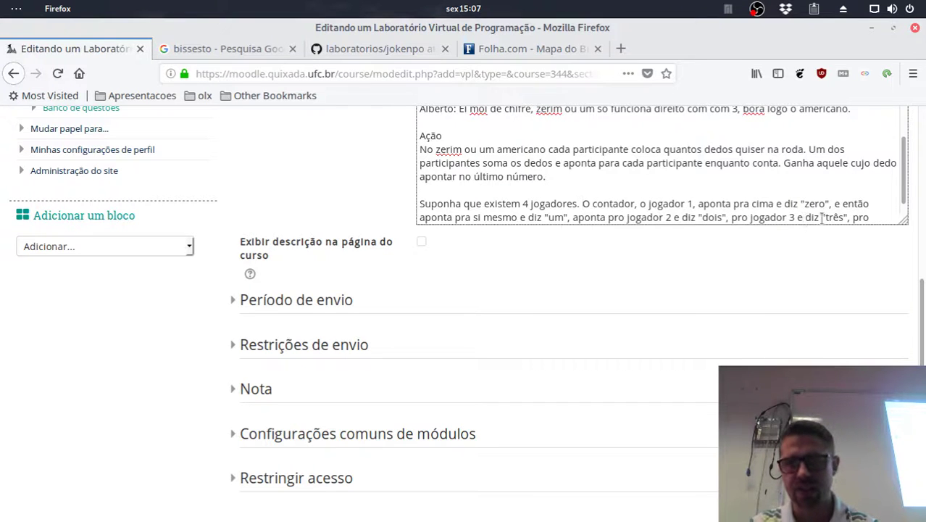
Continue the sentence after "volta" with "a apontar pra si e diz "cinco"".
scroll(822, 217, down, 3)
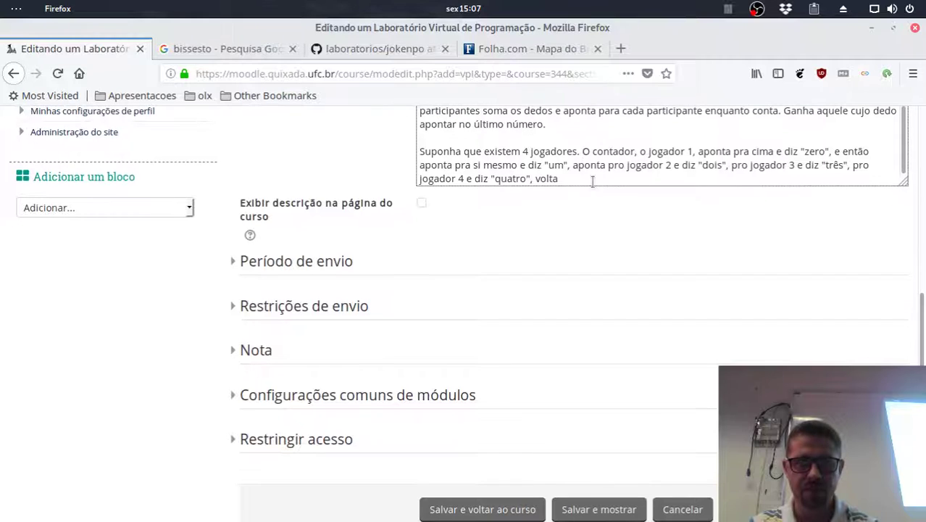
text(ap)
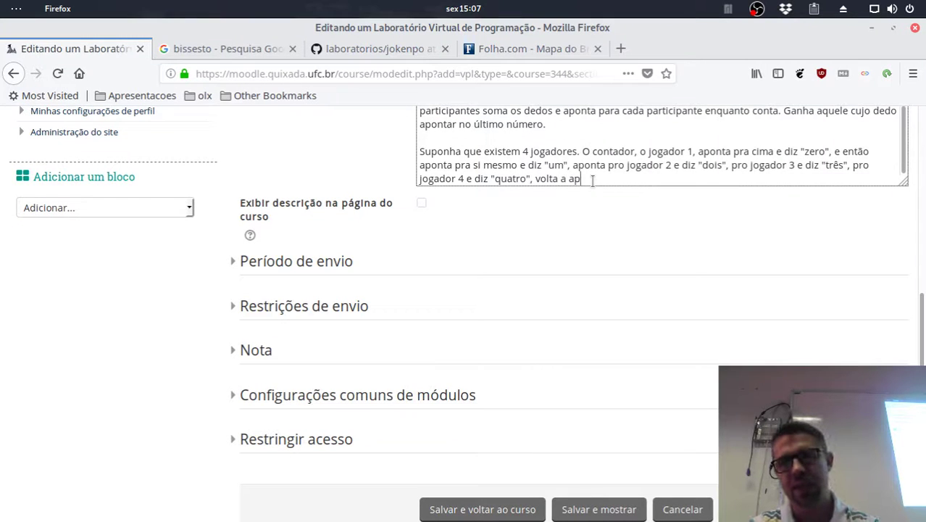
text(ontar pra si e )
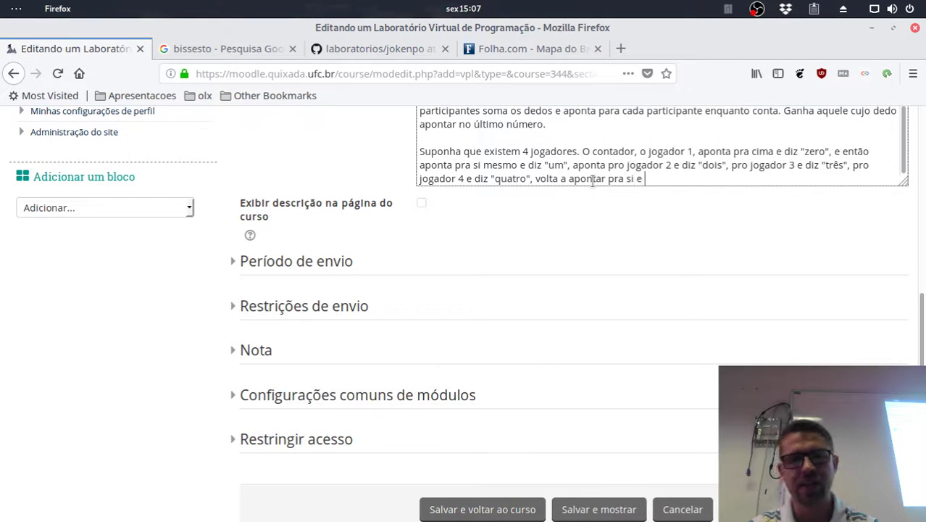
text(diz ")
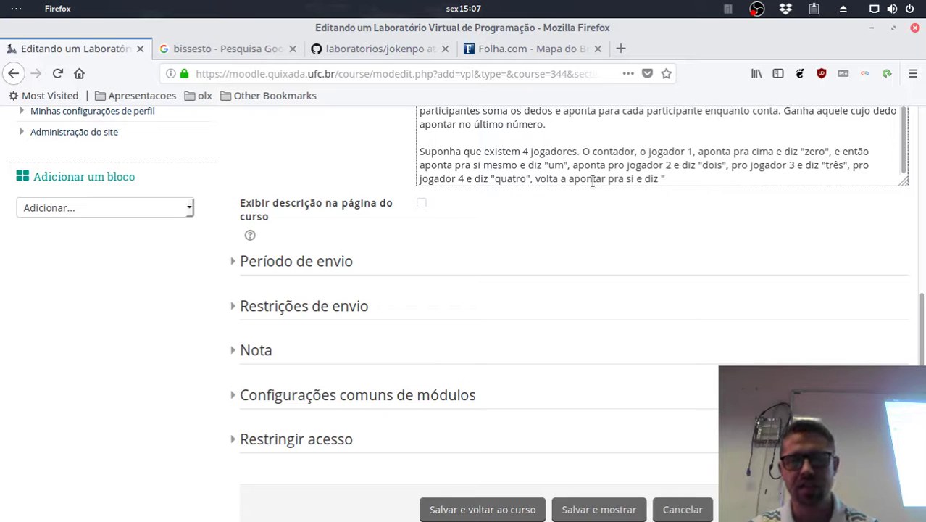
text(cinco")
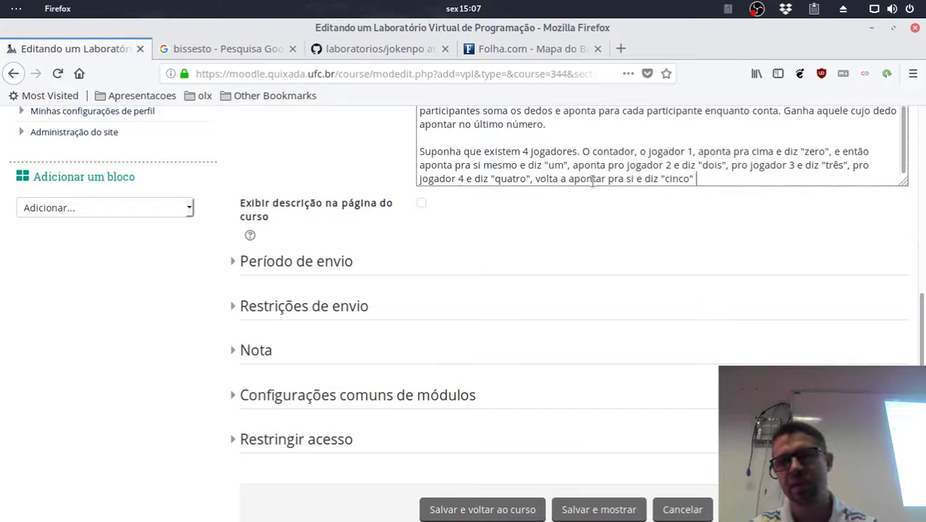
Finish the sentence with "e assim até que os números acabem." and start a new paragraph after a blank line.
text( e assim até que)
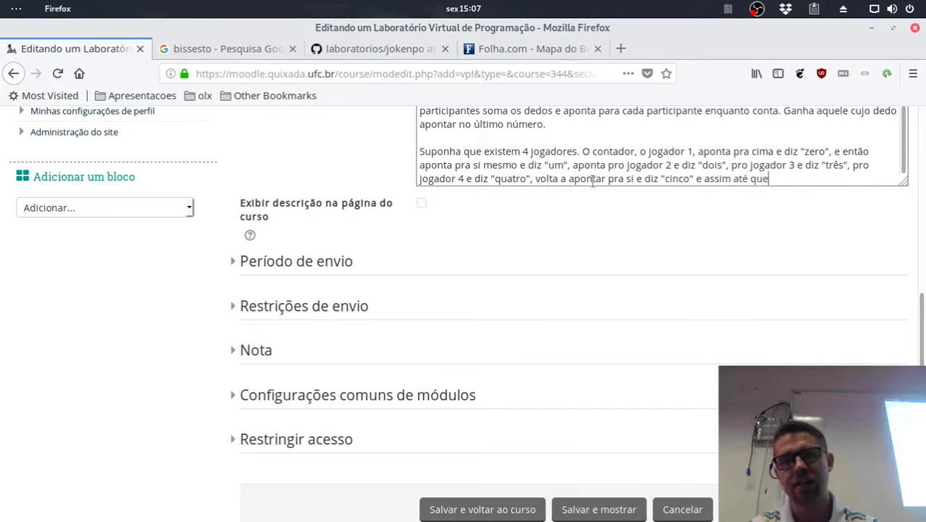
text( os número)
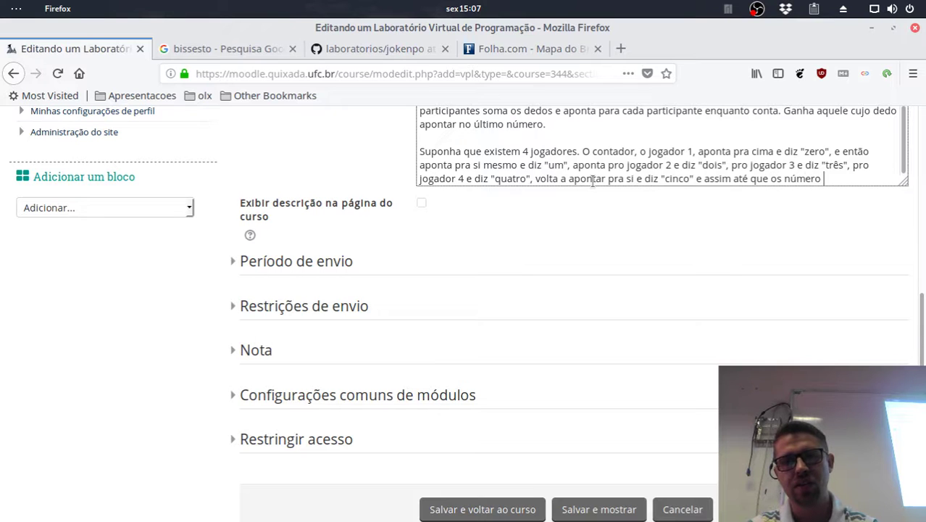
text(s ca)
key(BackSpace)
text(c)
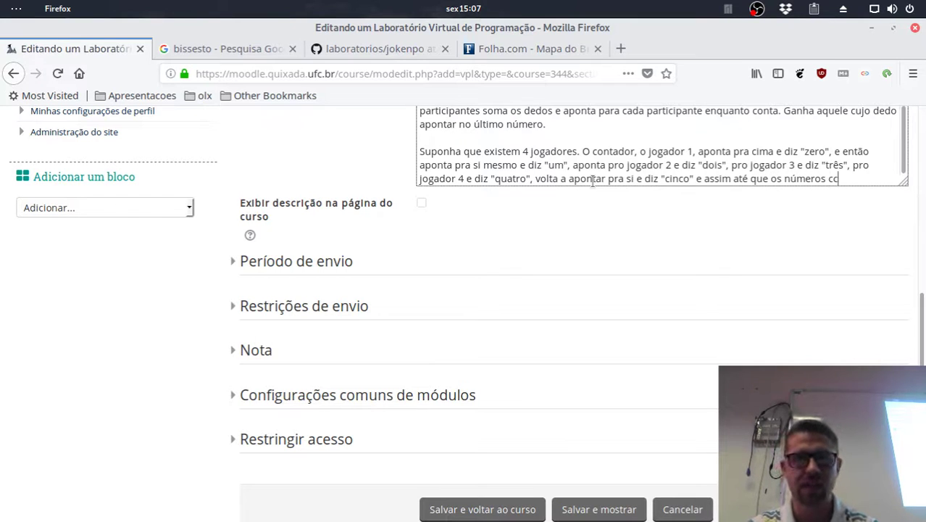
text(acabem.)
key(Return)
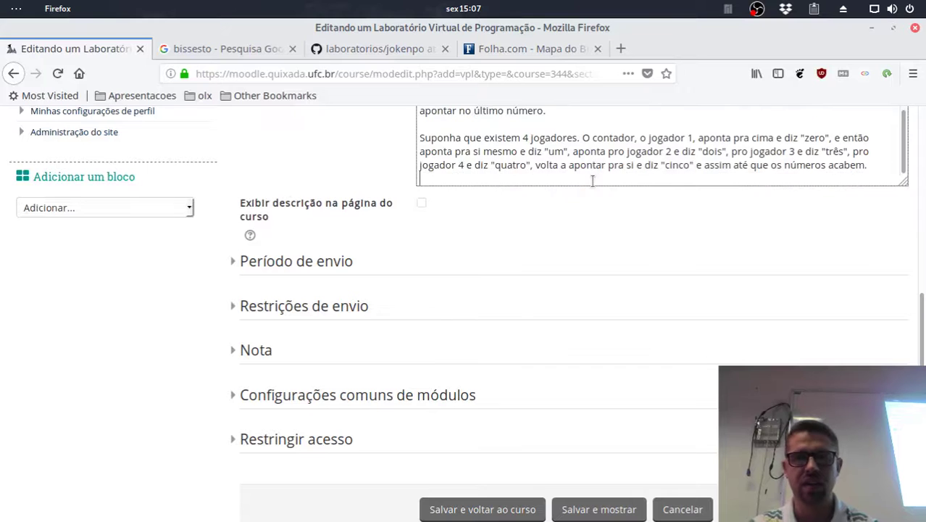
scroll(589, 290, up, 5)
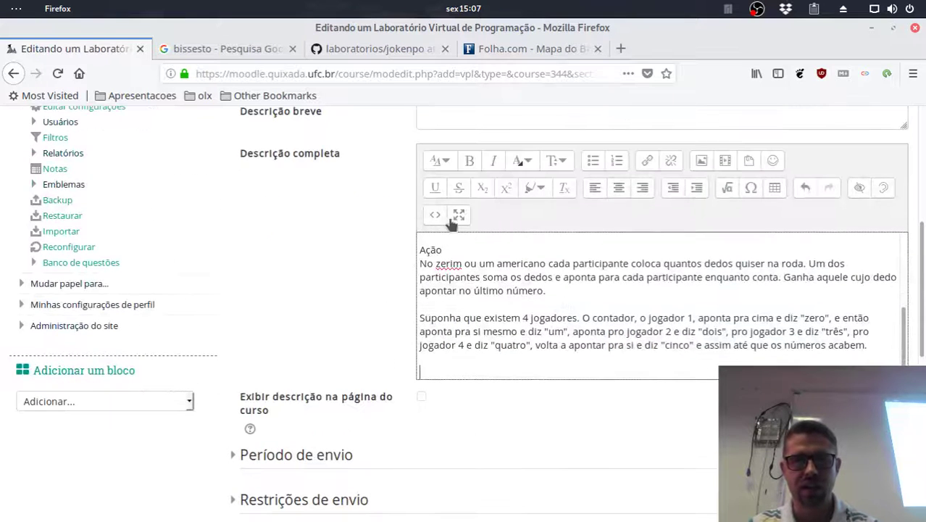
Expand the description editor to full screen and format the "Ação" line as Cabeçalho (médio).
click(457, 215)
drag(60, 292, 1, 293)
click(27, 124)
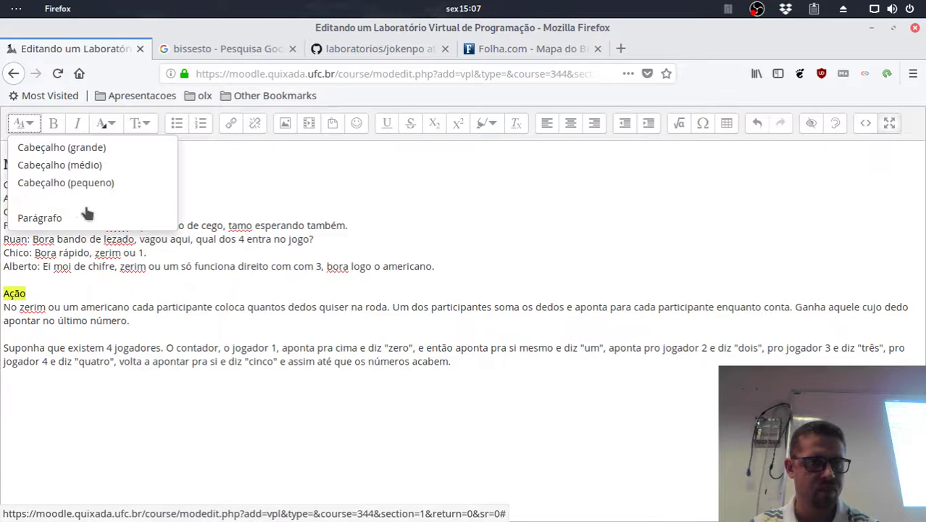
click(75, 163)
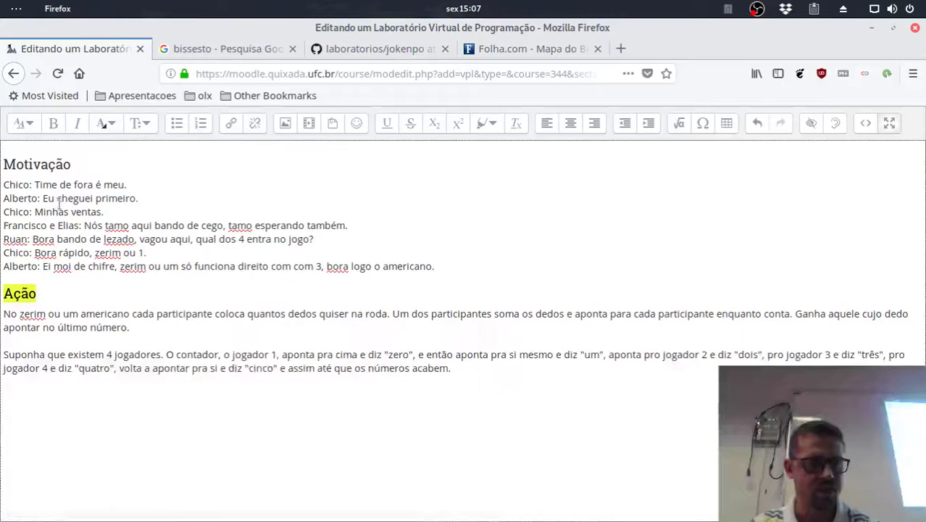
click(26, 124)
click(56, 163)
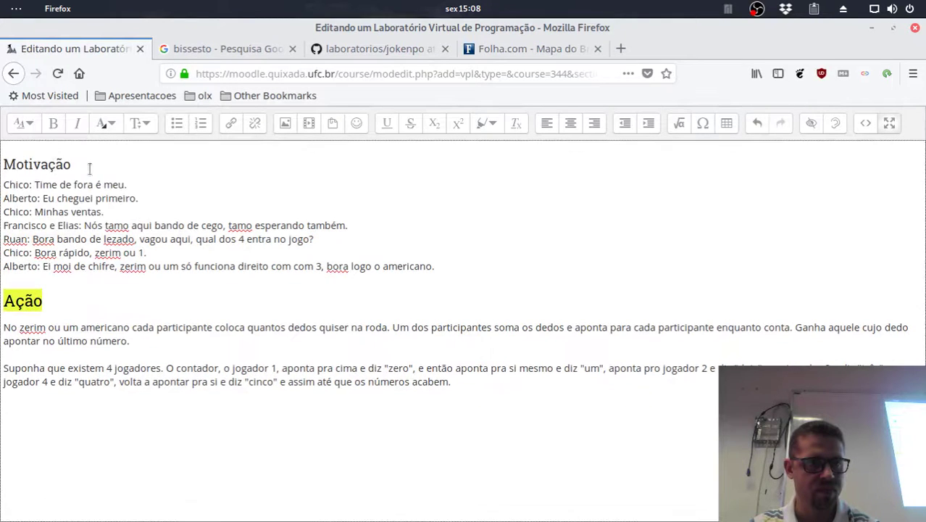
Format the "Motivação" title as Cabeçalho (médio) and return to the empty line below the counting paragraph.
click(102, 168)
drag(102, 167, 2, 165)
click(26, 123)
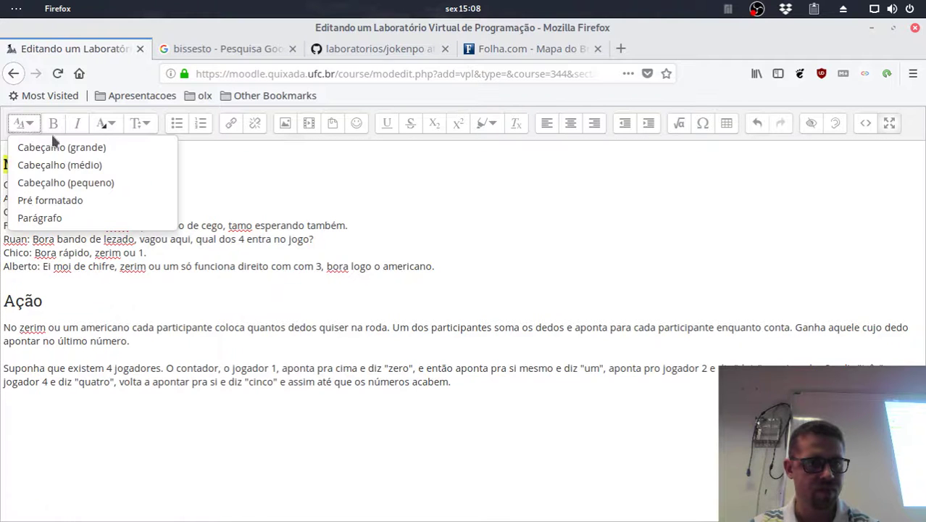
click(61, 163)
click(500, 400)
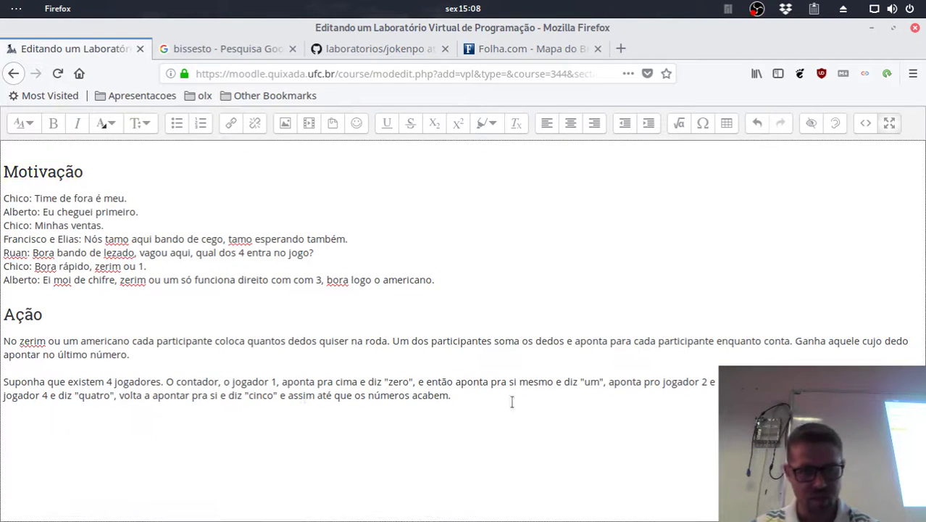
click(15, 124)
key(Escape)
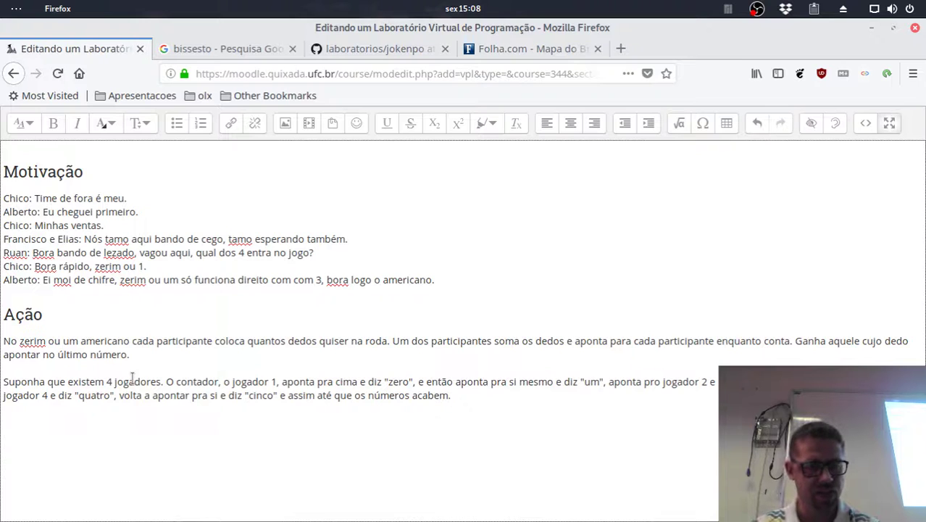
Add the section title "Entrada e Saída" below the counting paragraph and start a new line.
text(Entrada )
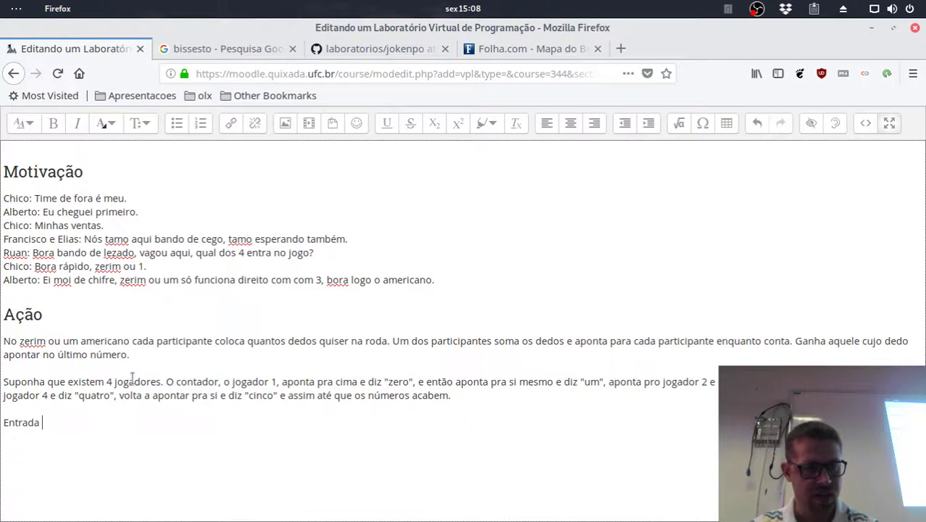
text(e Saída)
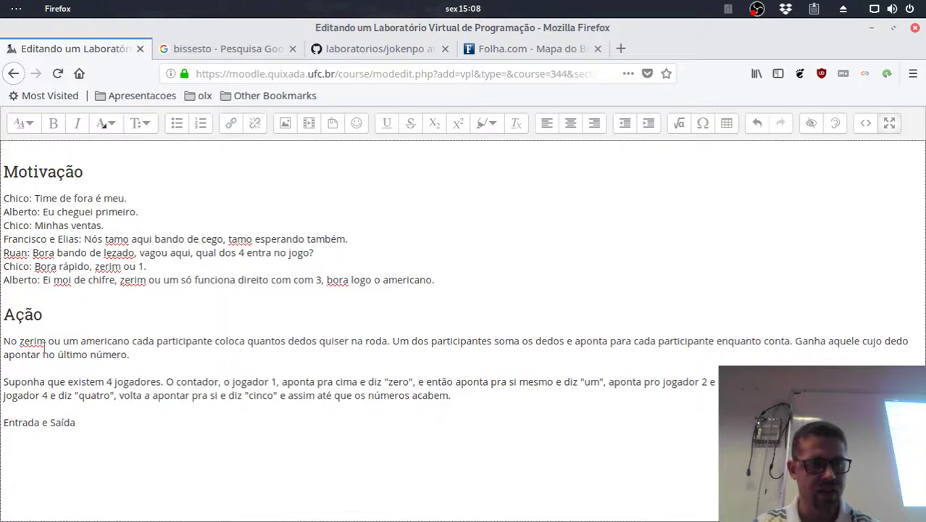
key(Return)
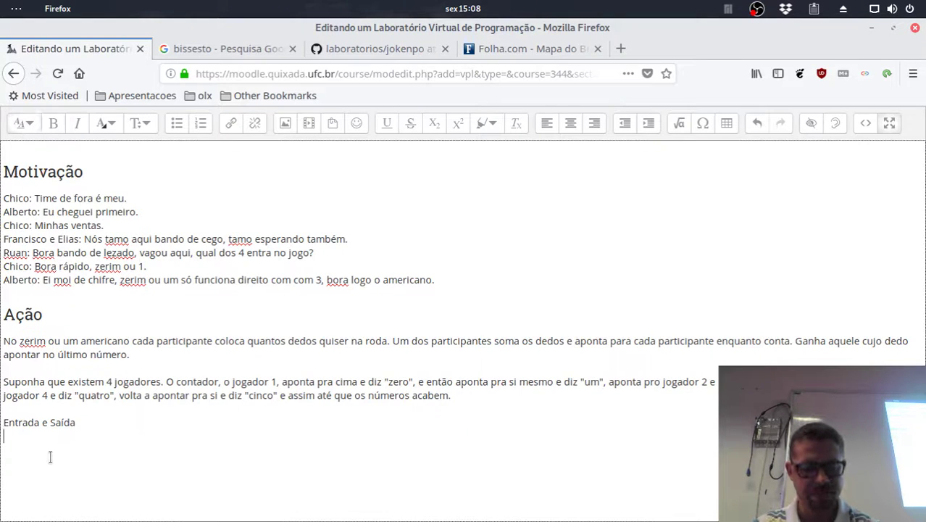
Start the line under the "Entrada e Saída" title with "Entrada: Os números dos".
text(Entrada)
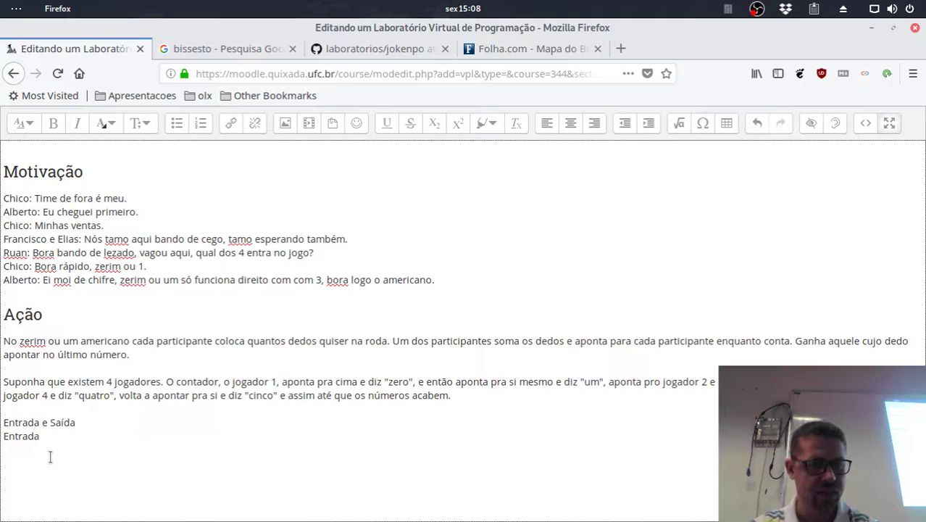
text(: os número)
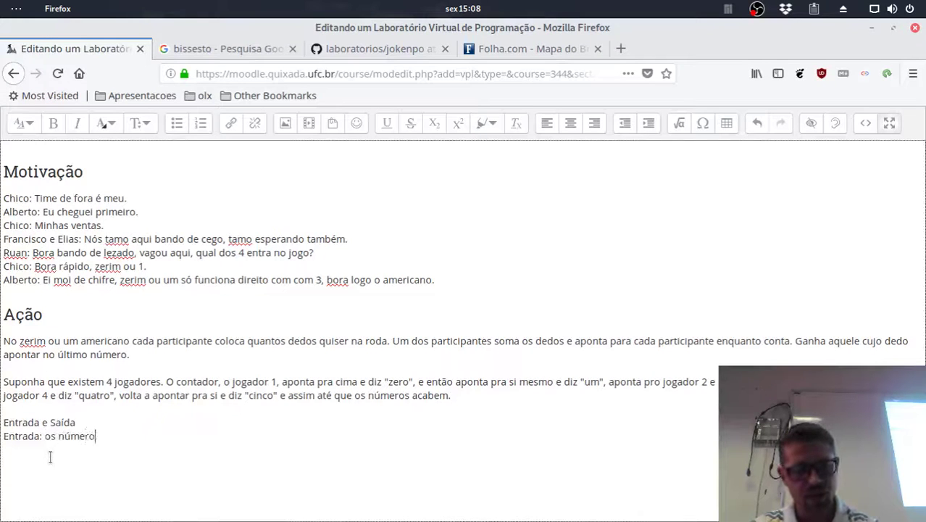
key(Left)
key(Left)
key(Left)
key(Left)
key(Left)
key(Left)
key(Left)
key(Left)
key(shift+Left)
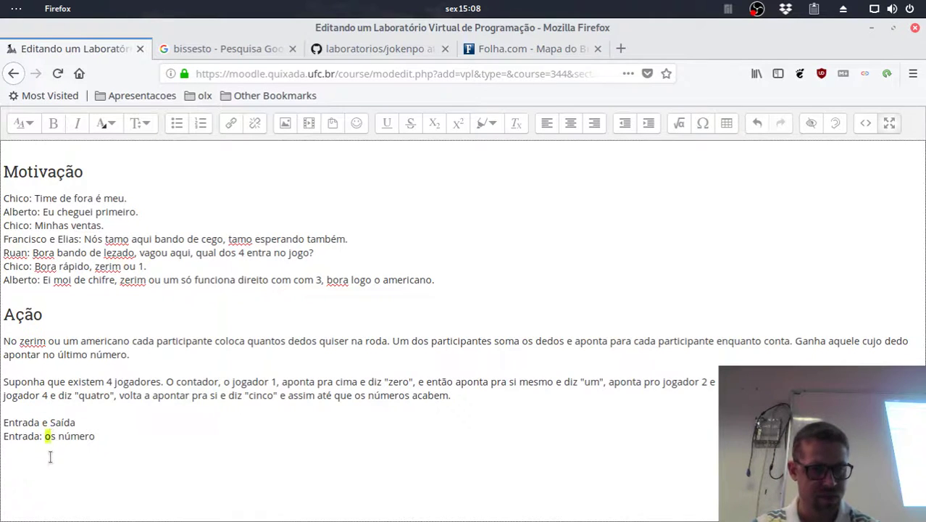
text(O)
key(End)
key(Return)
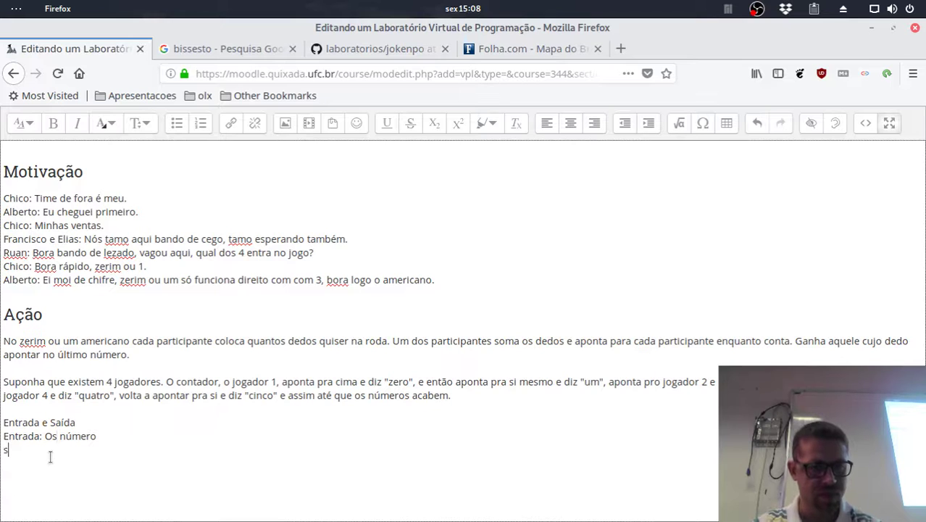
key(BackSpace)
key(BackSpace)
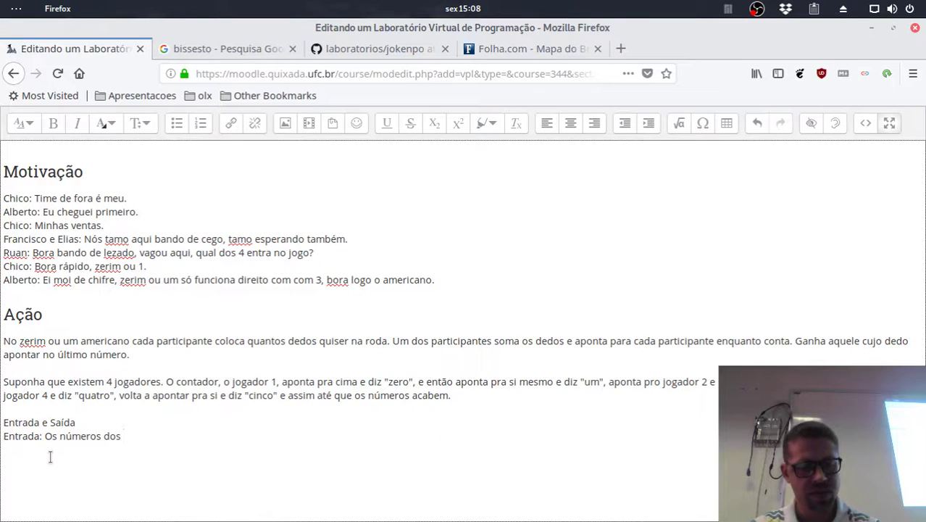
Complete the "Entrada" line with "4 jogadores, um por linha." and start a "Saída:" line below it.
text(4 jogadores)
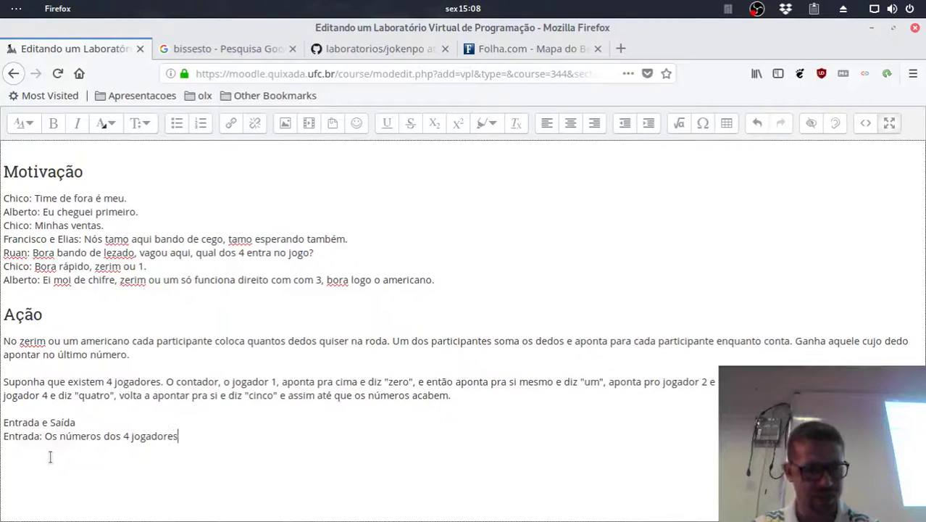
text(, um por)
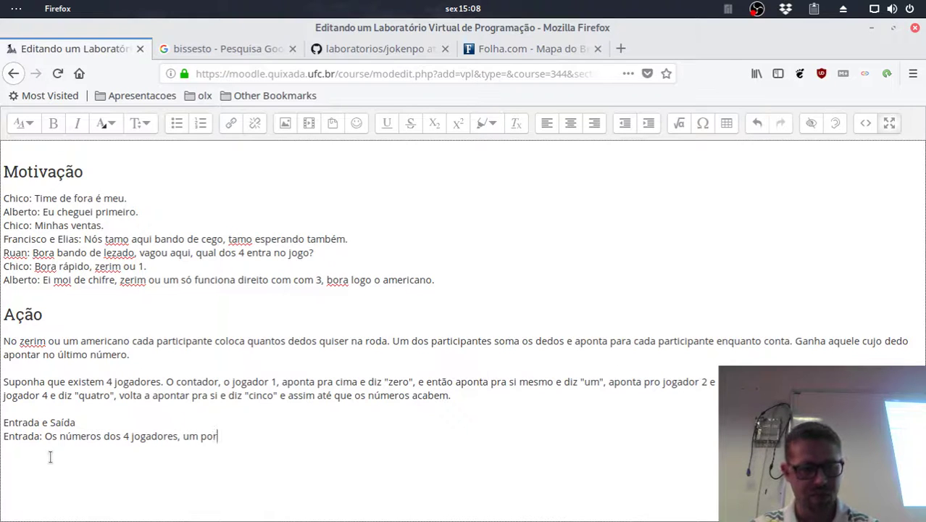
text( linha.)
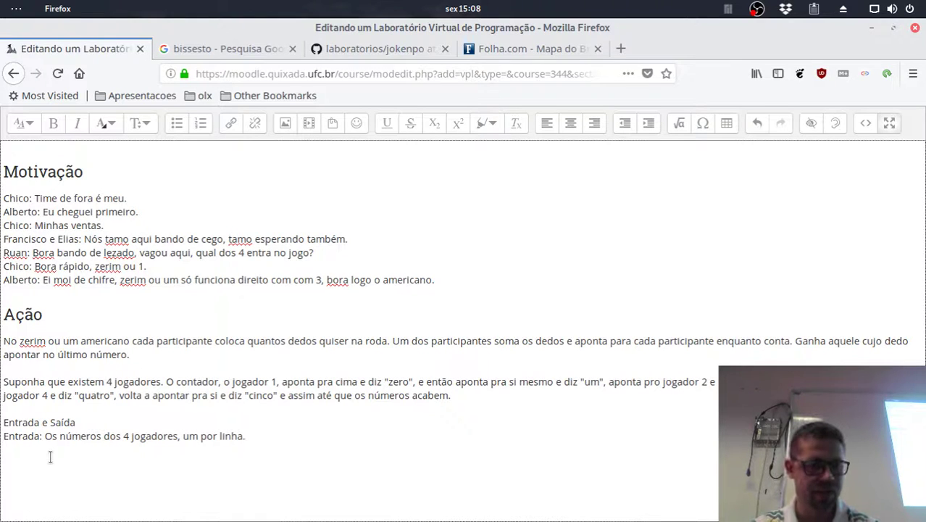
key(Return)
text(Saída:)
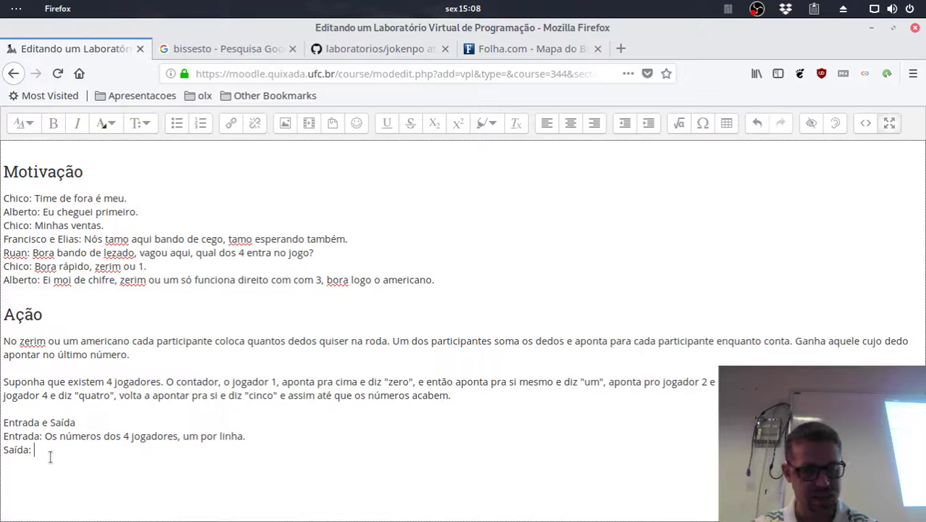
text( jog1, jo2)
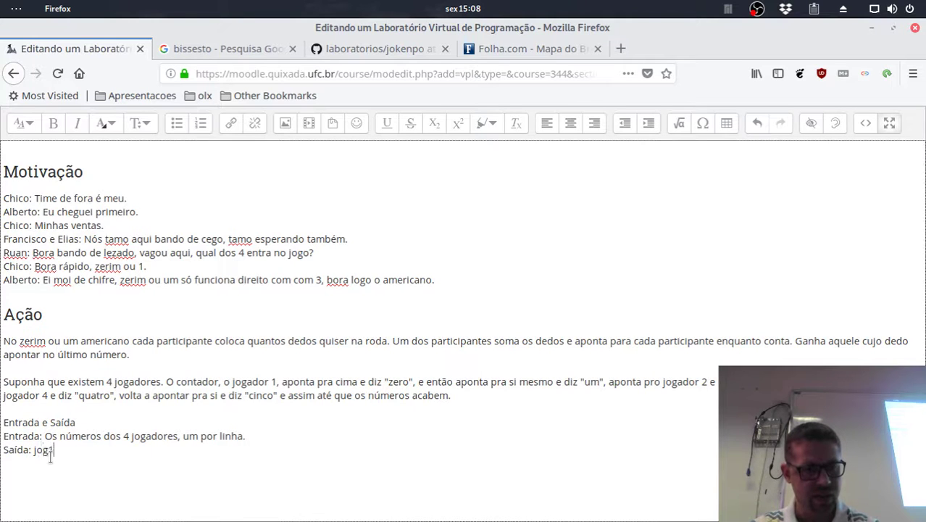
key(BackSpace)
key(BackSpace)
key(BackSpace)
key(BackSpace)
key(BackSpace)
key(BackSpace)
key(BackSpace)
key(BackSpace)
key(BackSpace)
Write the word "nenhum" in double quotation marks after "Saída:".
text(nenhum")
key(Left)
key(Left)
key(Left)
key(Left)
key(Left)
key(Left)
key(Left)
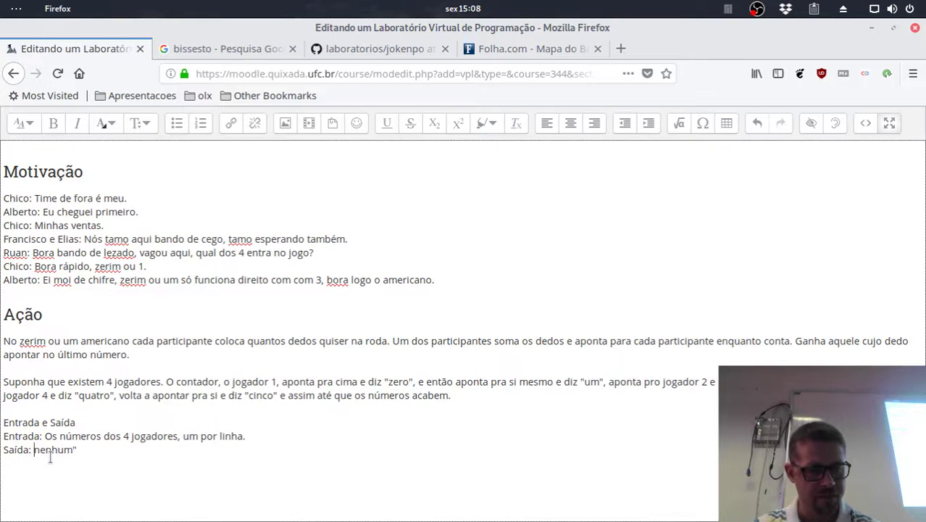
text(")
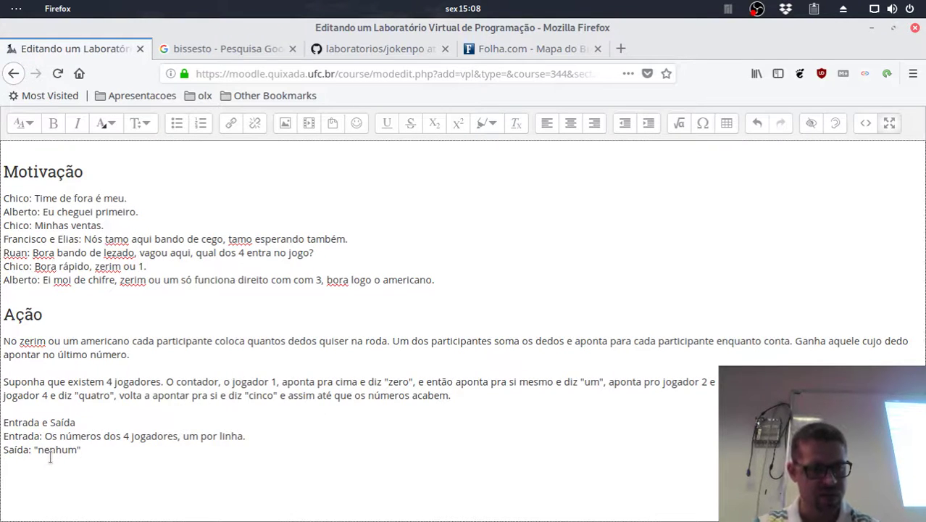
Continue the "Saída" line after "nenhum" with "se a soma deu 0,".
key(End)
text(se a soma)
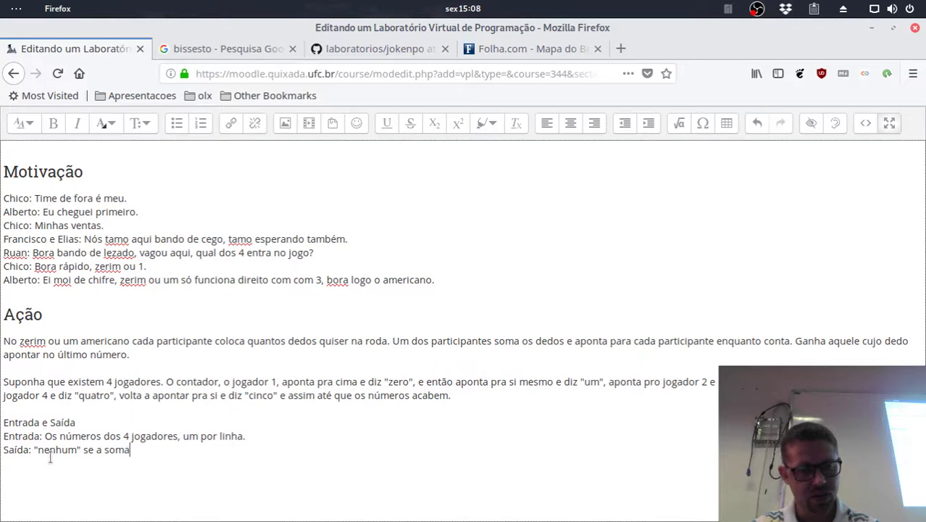
text( deu zero)
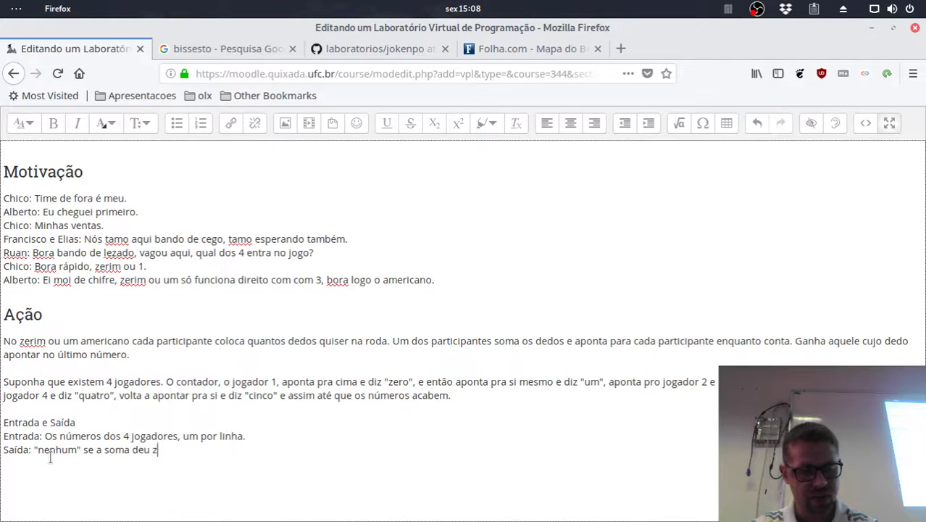
key(BackSpace)
key(BackSpace)
key(BackSpace)
key(BackSpace)
text(0,)
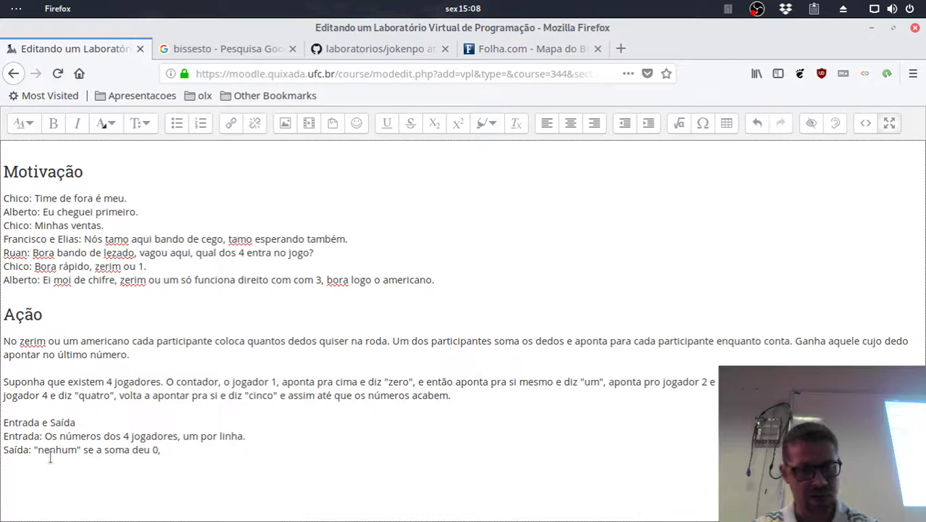
Finish the "Saída" line with "jog1, jog2, jog3 ou jog4.".
text( jog1, jo)
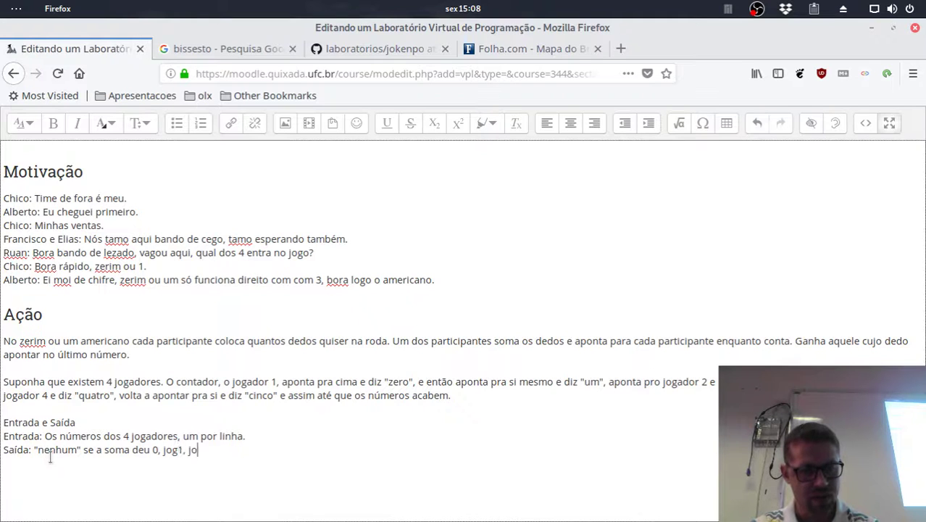
text(g2,)
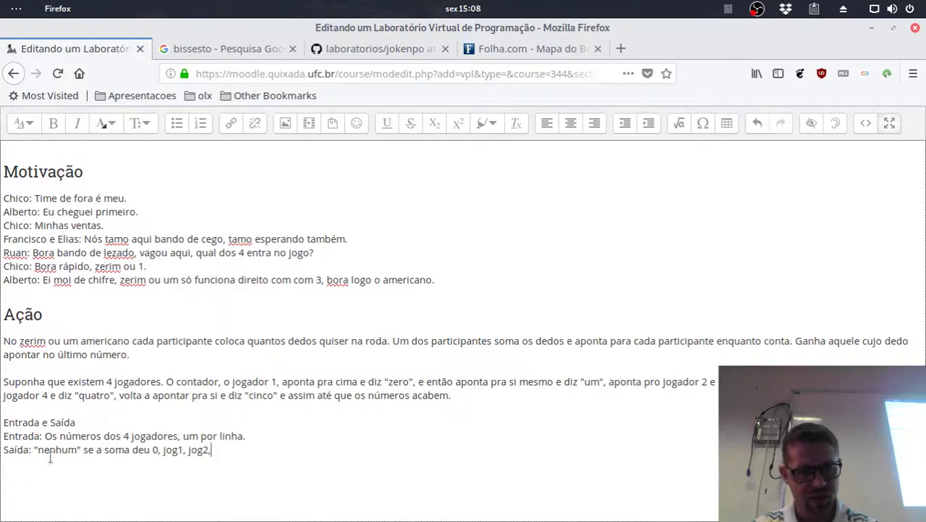
text( jog3 ou jog)
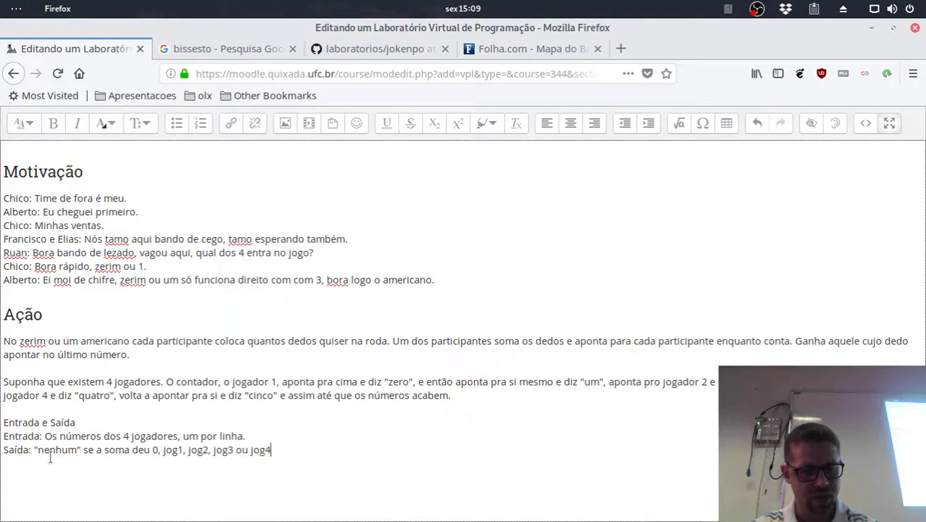
text(4.)
key(Left)
key(Left)
key(Left)
key(Left)
key(Left)
key(Left)
key(Left)
key(Left)
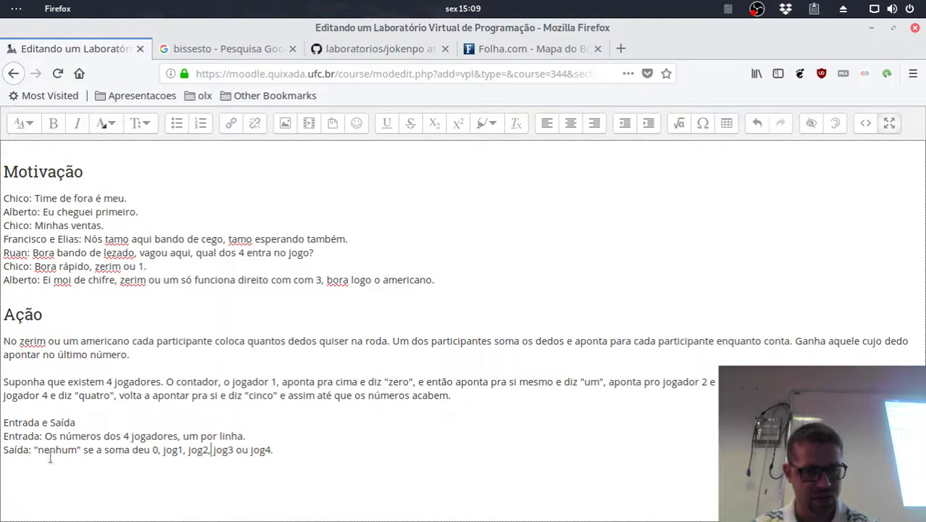
key(Left)
key(Left)
key(Left)
key(Left)
key(Left)
key(Right)
key(Right)
key(Right)
key(Right)
key(Right)
key(Right)
key(Right)
key(Right)
key(Right)
key(Right)
key(Right)
key(Right)
key(Right)
key(Right)
key(Right)
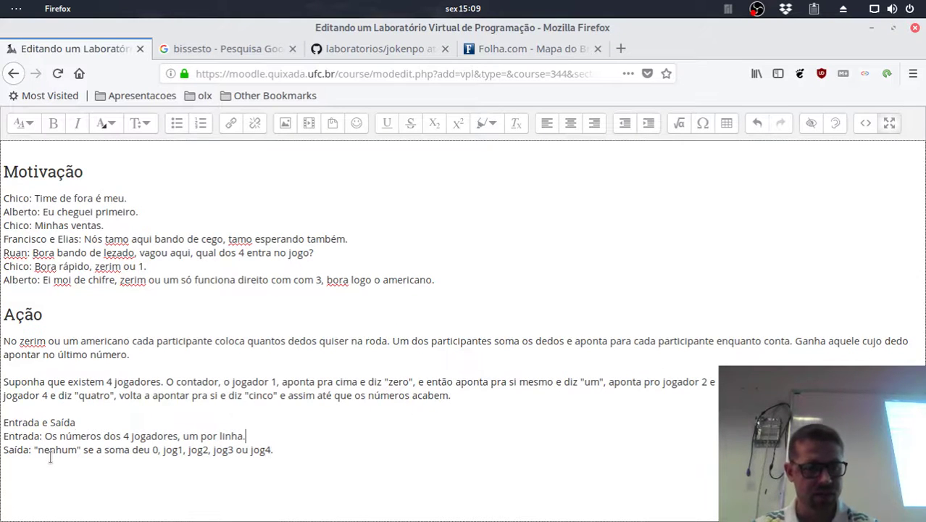
Format the "Entrada e Saída" line as Cabeçalho (médio).
key(Up)
key(shift+Home)
click(23, 123)
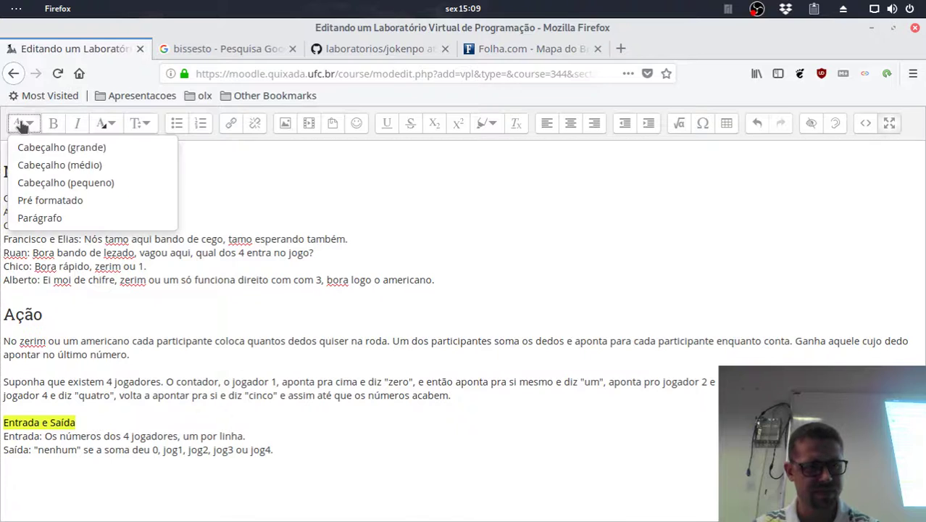
click(55, 161)
Turn the "Entrada" and "Saída" lines under the "Entrada e Saída" heading into a bulleted list.
key(Down)
key(Right)
key(Right)
key(Right)
key(Right)
key(Right)
key(Right)
key(Right)
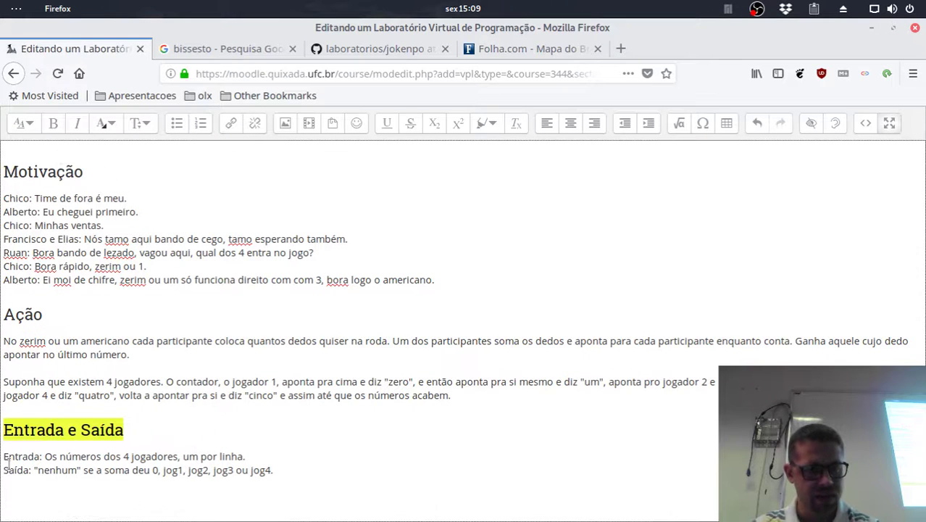
text(:)
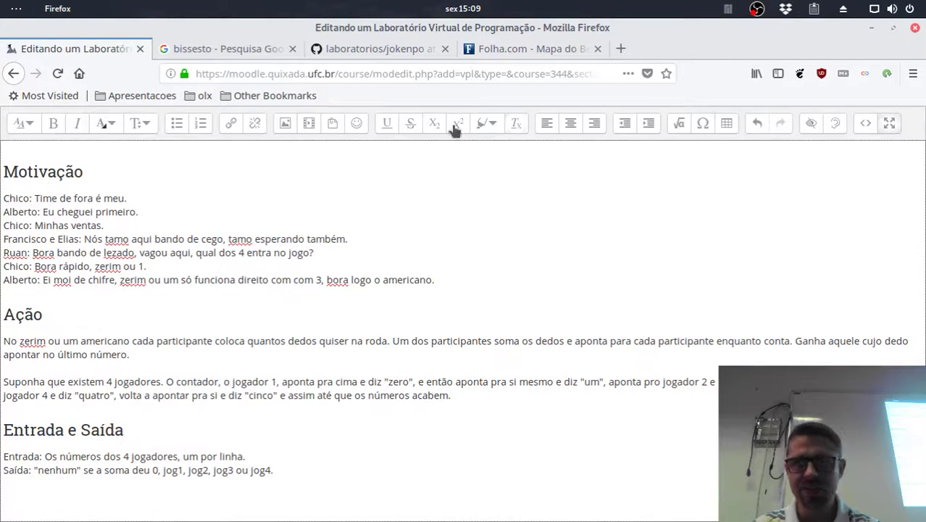
click(176, 125)
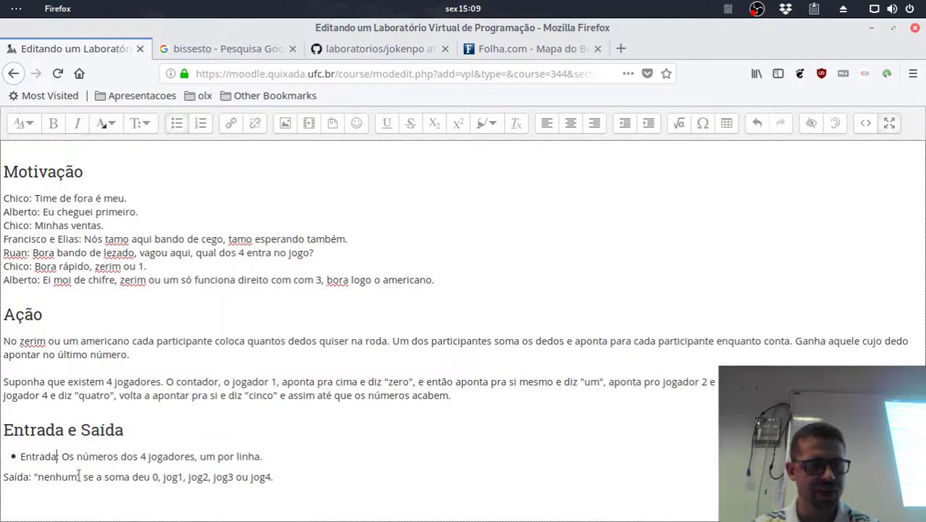
key(Down)
click(177, 125)
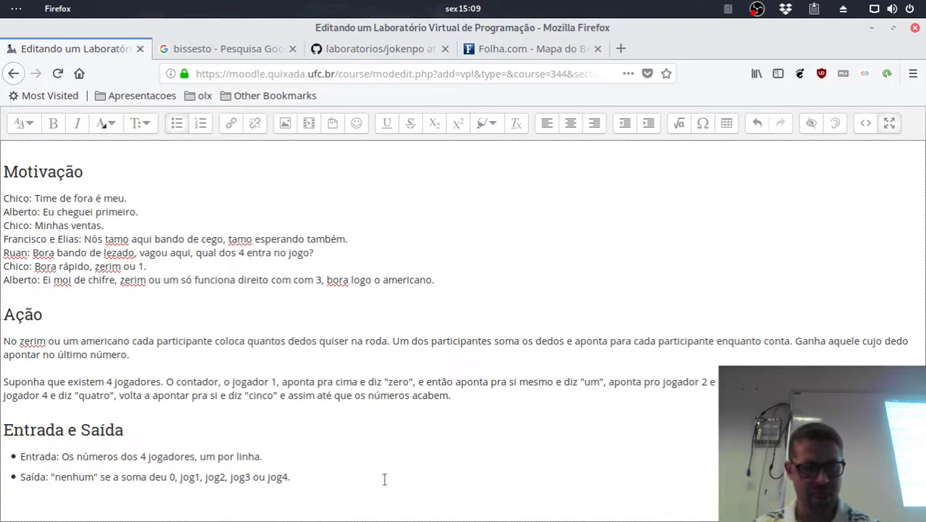
Add the line "Exemplos" below the bulleted list and format it as a heading like the other section titles.
key(Return)
text(E)
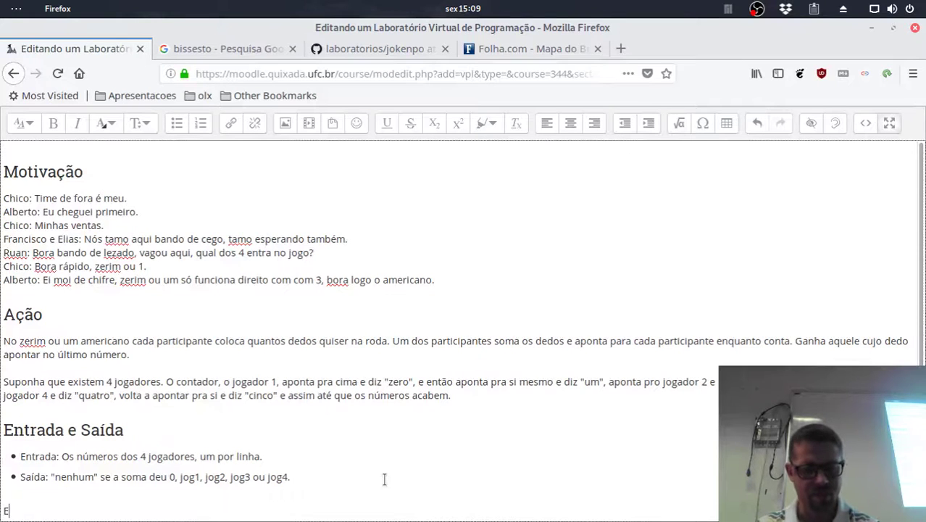
text(xemplos)
key(shift+Home)
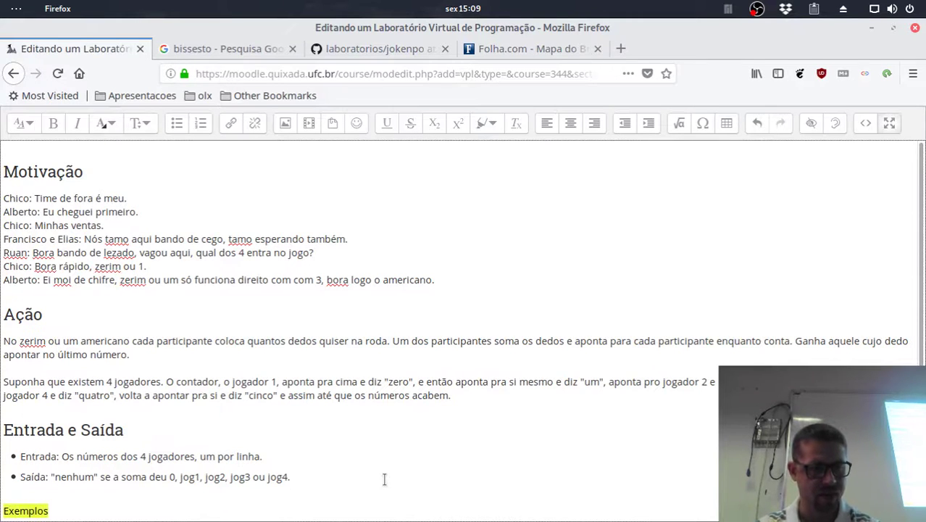
click(24, 123)
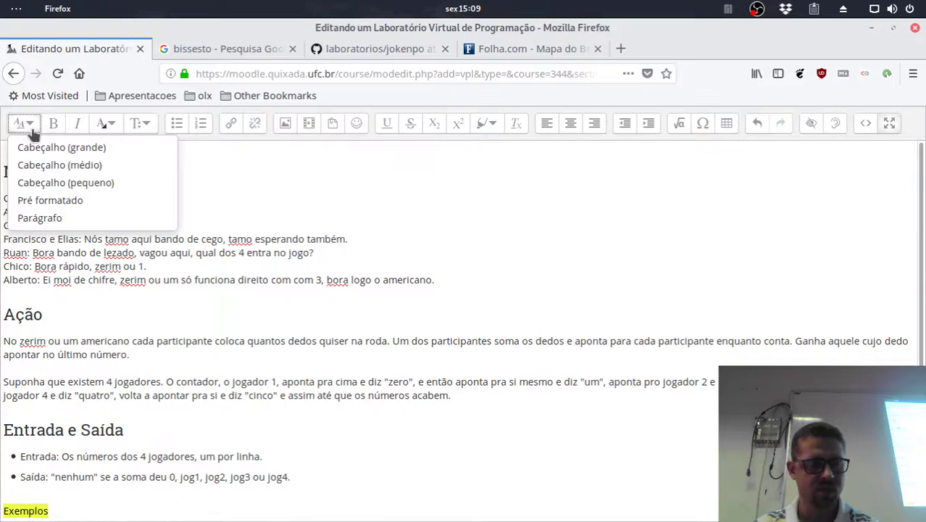
click(72, 148)
scroll(283, 492, down, 1)
click(221, 493)
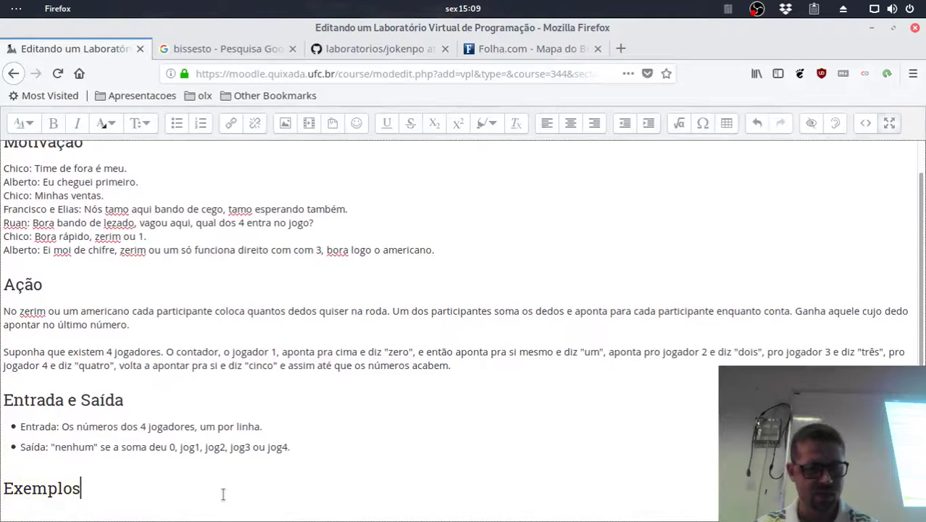
Insert a run of blank lines below the "Exemplos" heading.
key(Return)
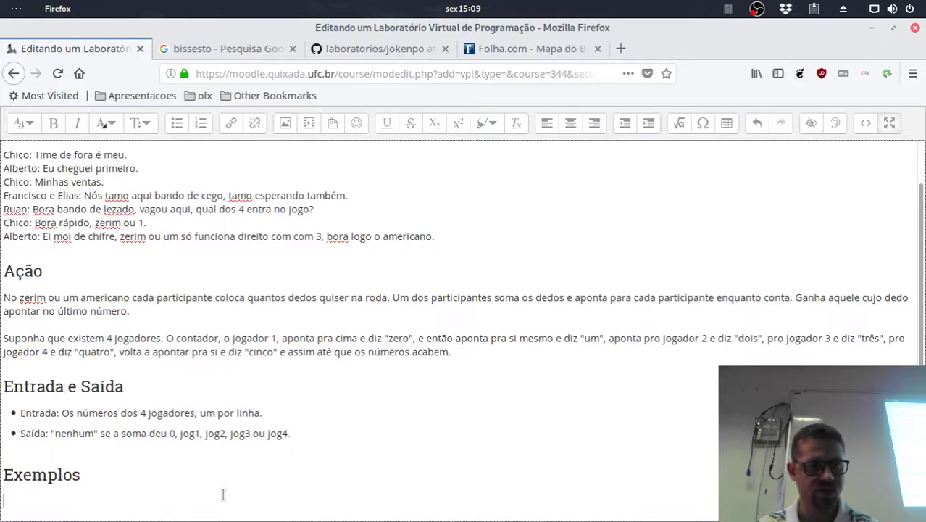
text(adf)
key(BackSpace)
key(BackSpace)
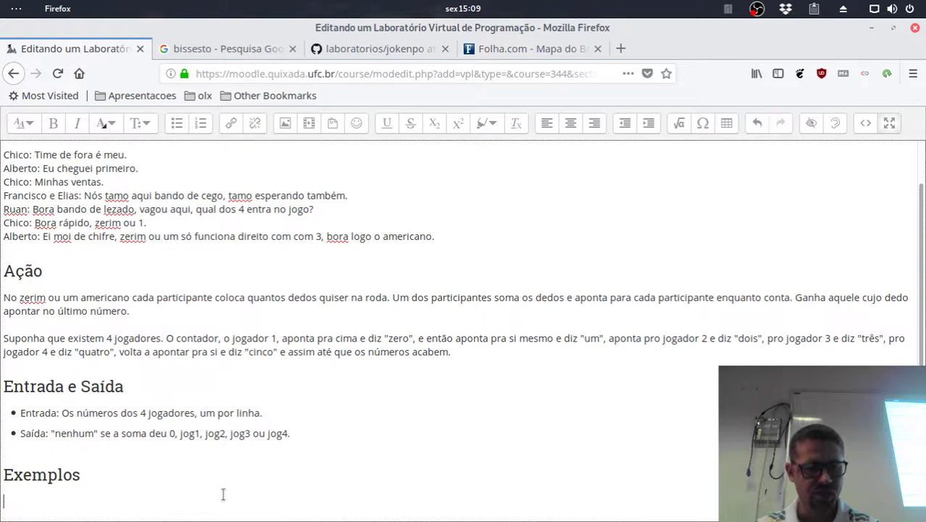
scroll(226, 493, down, 1)
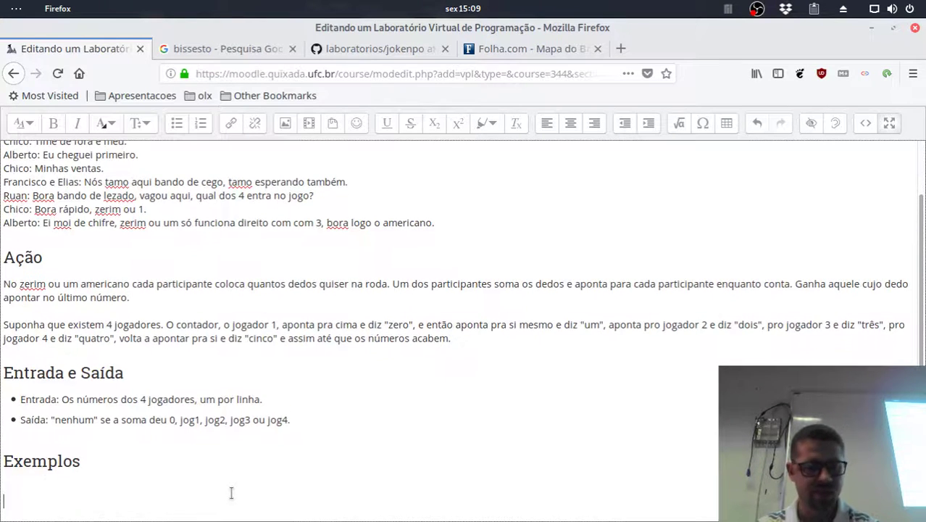
key(Return)
key(Return)
key(Return)
key(Return)
key(Return)
key(Return)
key(Return)
key(Return)
key(Return)
key(Return)
key(Return)
key(Return)
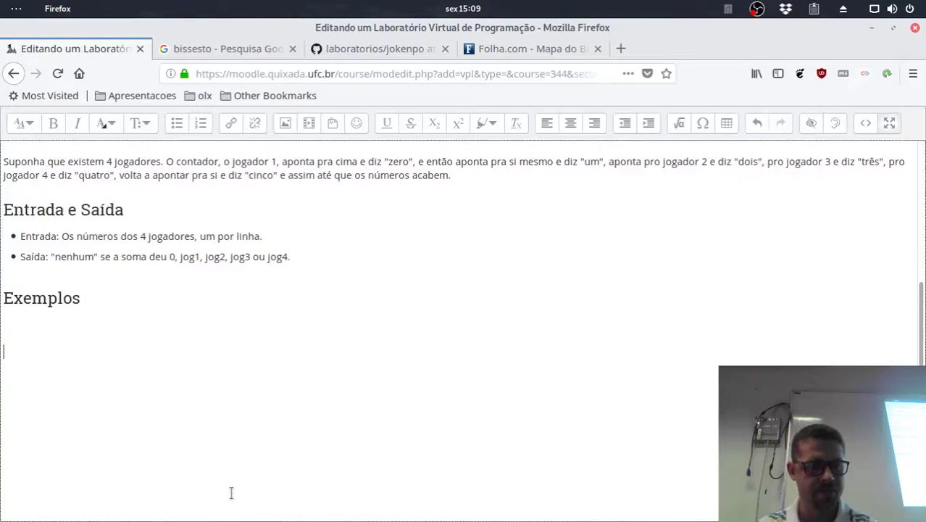
Write the first example's input under "Exemplos": a ">>" line followed by four lines of 0.
key(BackSpace)
text(>> 0)
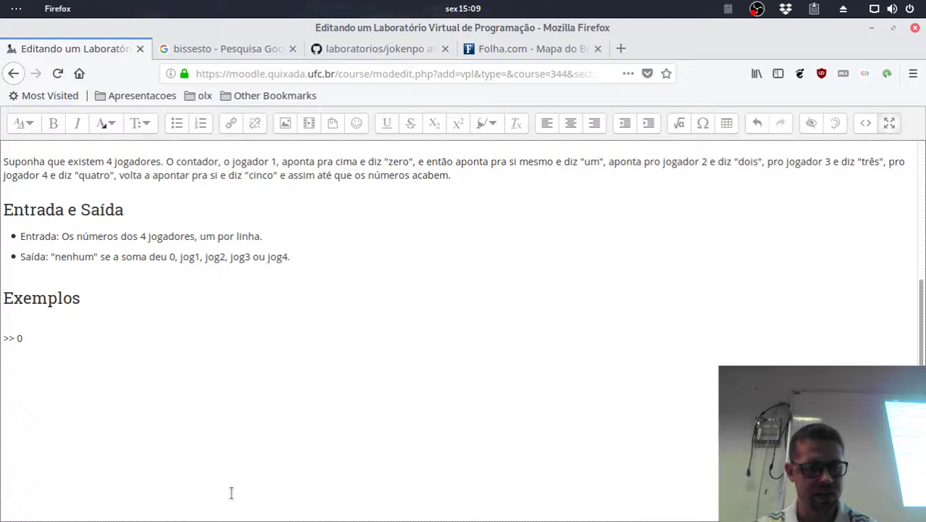
key(Return)
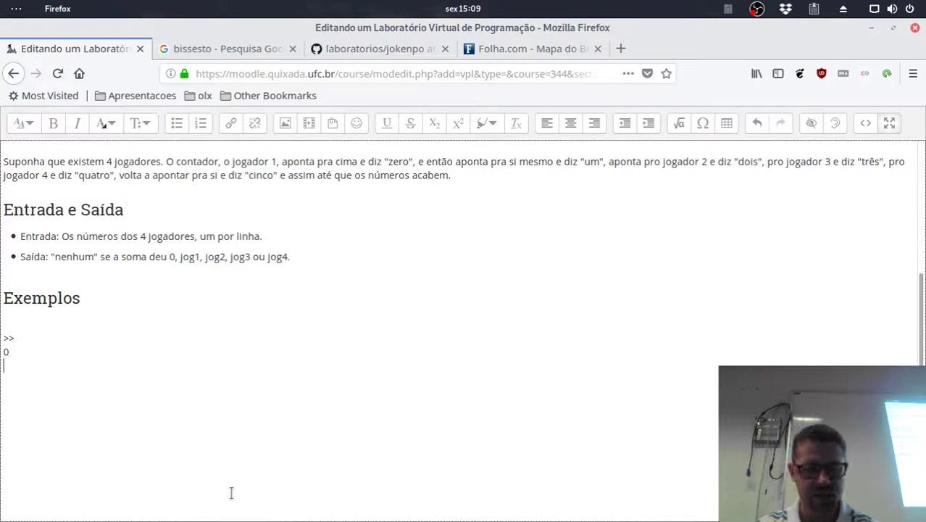
text(0)
key(Return)
text(0)
key(Return)
text(0)
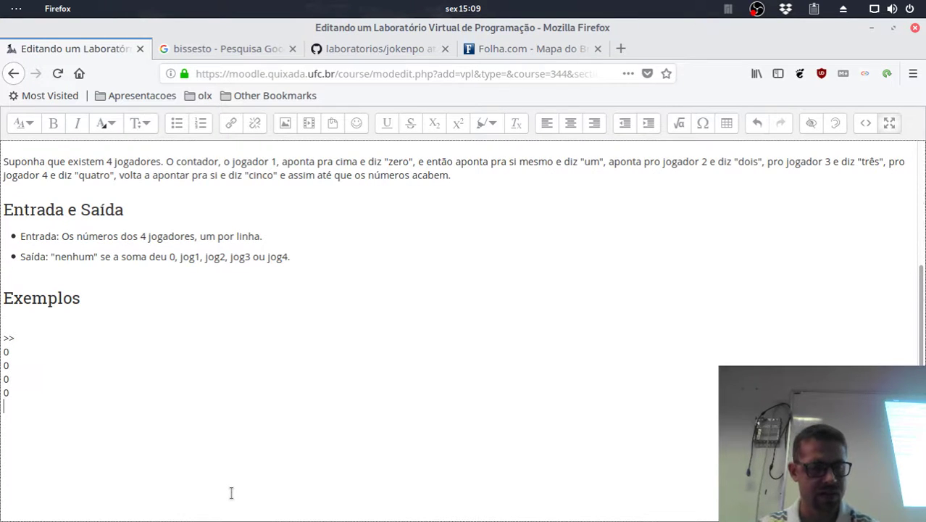
Complete the first example with a "<<" line and the output "nenhum" below it.
key(Return)
text(<< zero)
key(BackSpace)
key(BackSpace)
key(BackSpace)
key(BackSpace)
key(BackSpace)
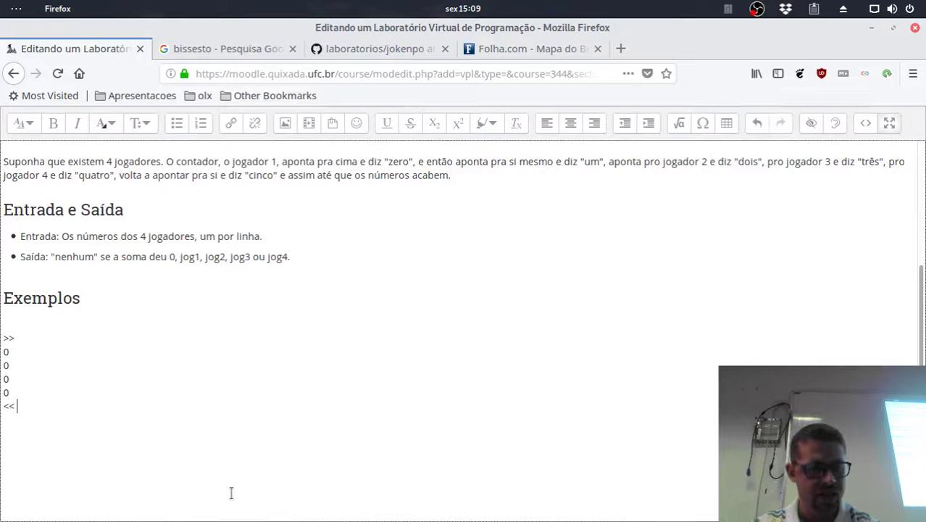
key(Return)
text(nenhum  )
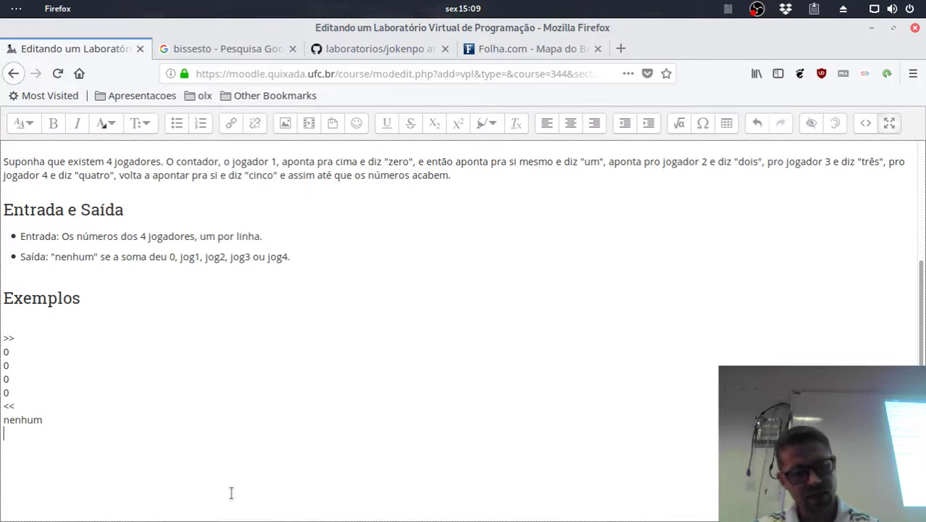
Write the second example's input, separated by a blank line: ">>", four lines of 0 and a closing "<<" line.
text(>>)
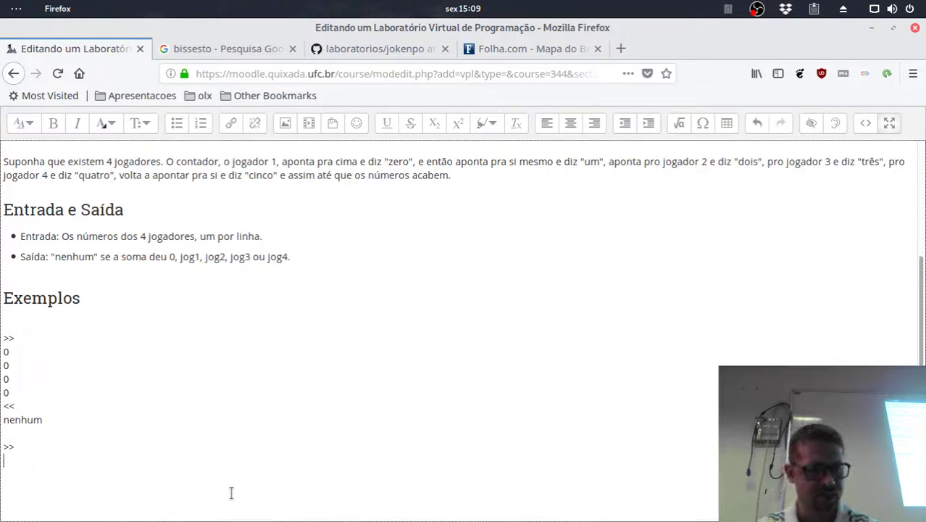
key(Return)
text(0 )
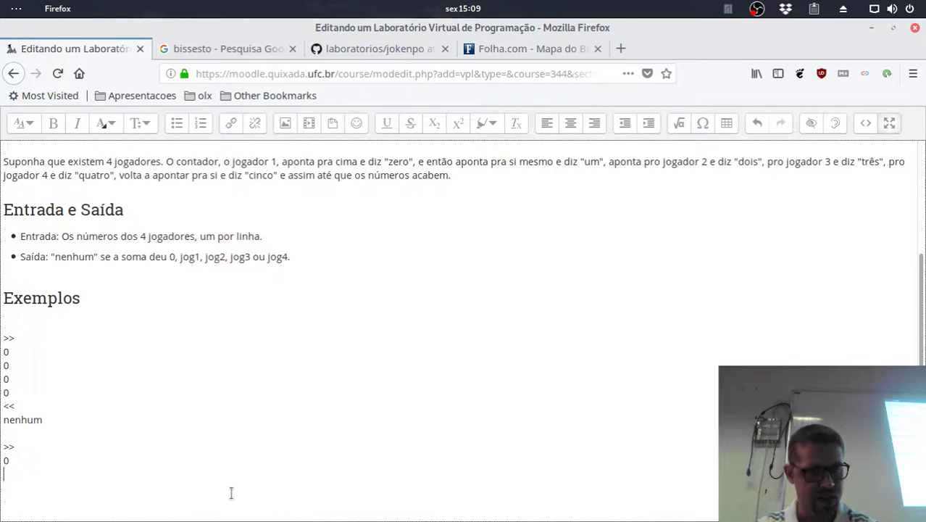
text(0)
key(Return)
text(0)
key(Return)
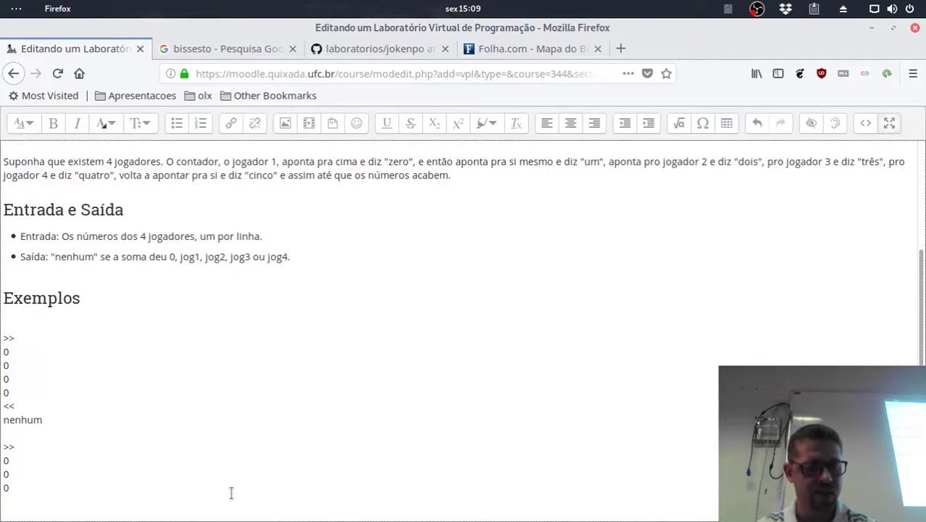
text(0)
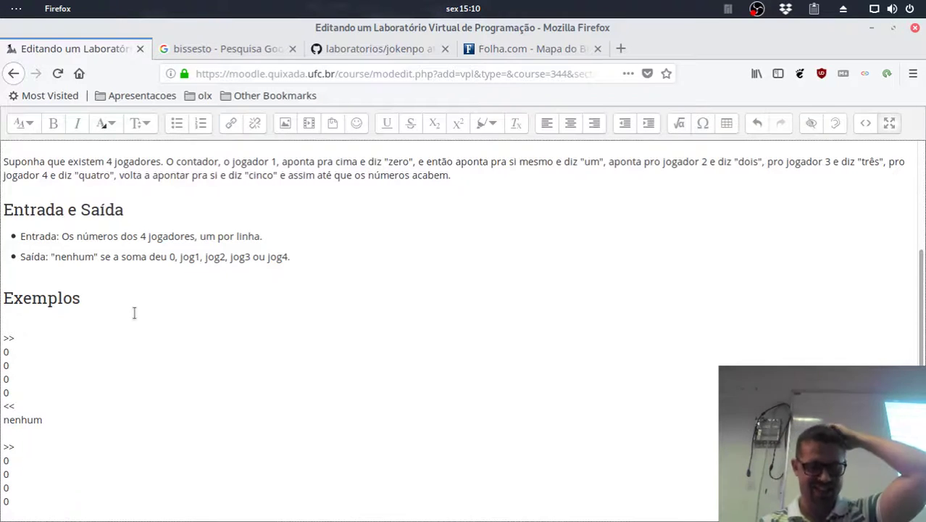
scroll(130, 403, down, 5)
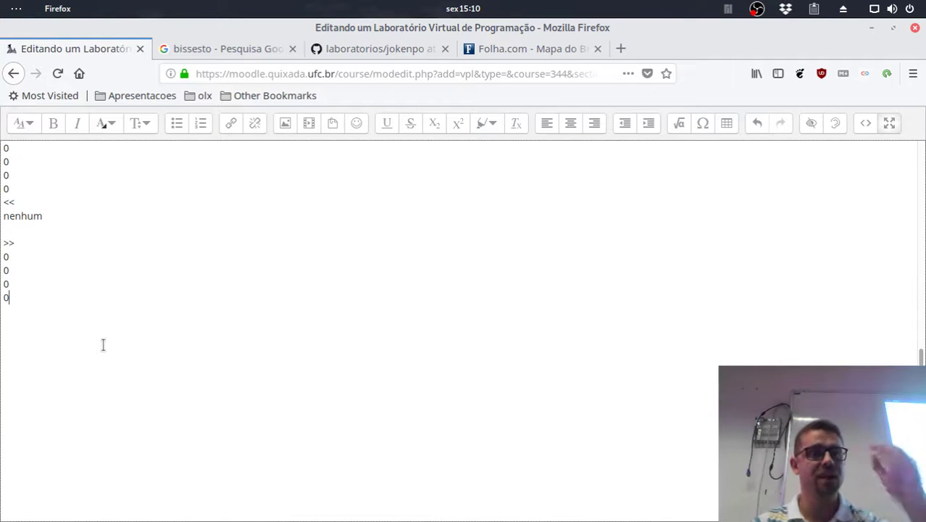
key(Return)
text(<<)
key(Return)
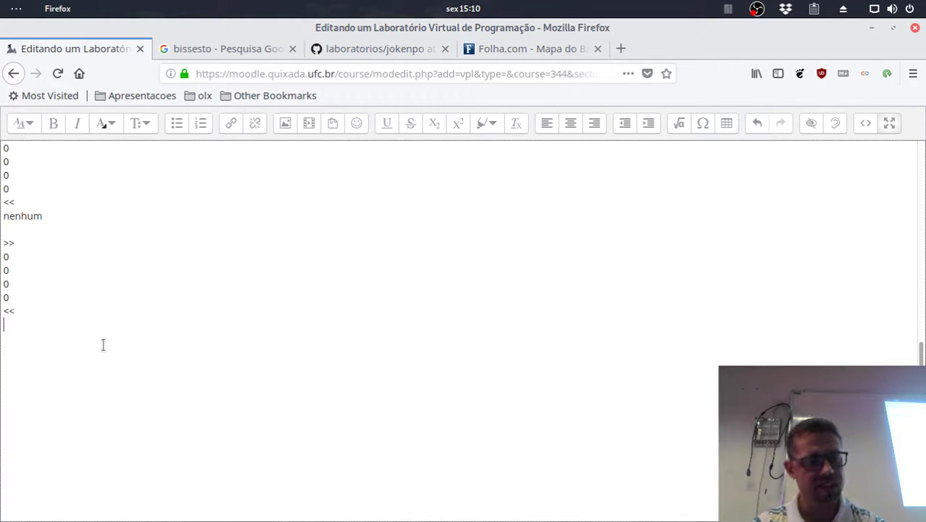
Change the third input number of the second example to 2.
key(Up)
key(shift+End)
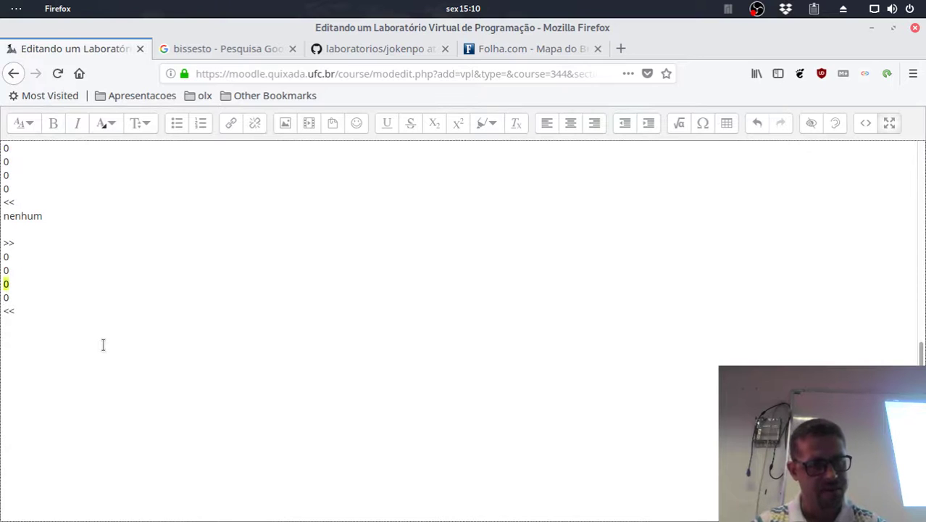
text(2)
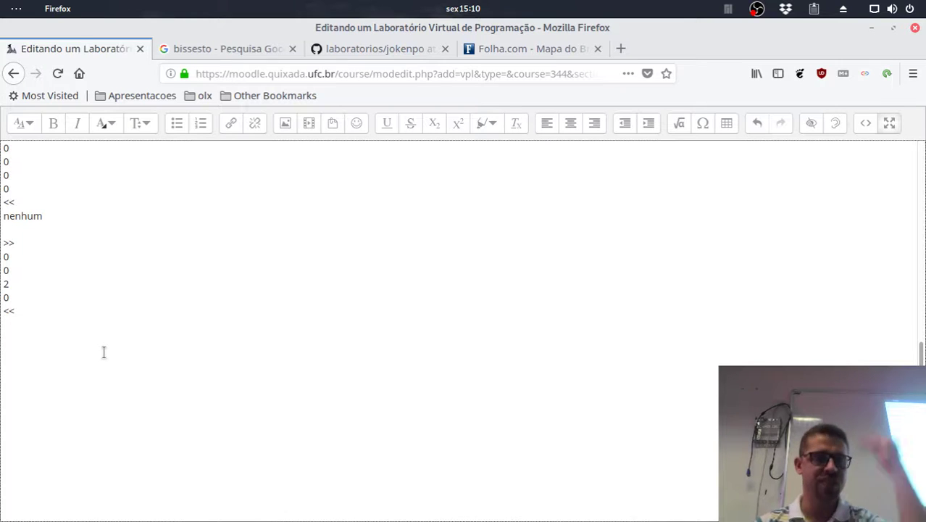
Enter "jog2" as the second example's output and leave a blank line after it.
scroll(85, 331, up, 3)
scroll(81, 339, down, 3)
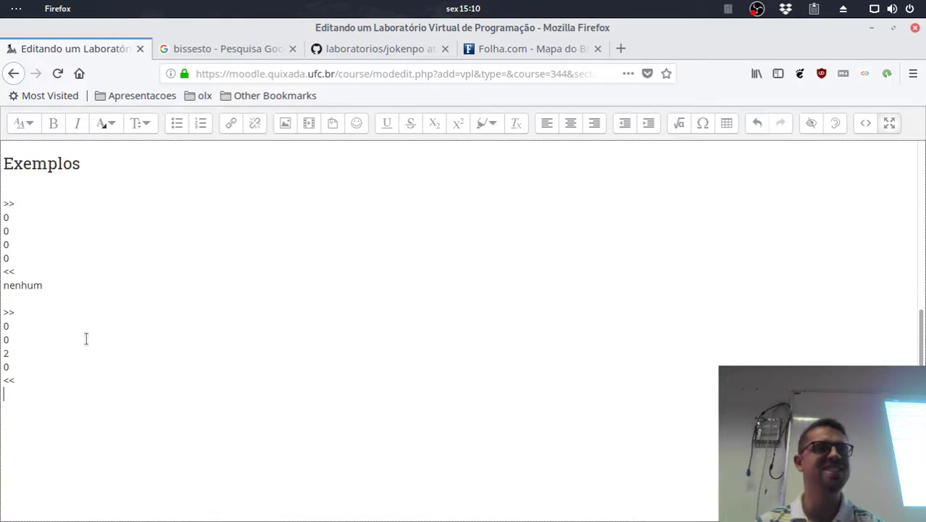
scroll(76, 318, up, 1)
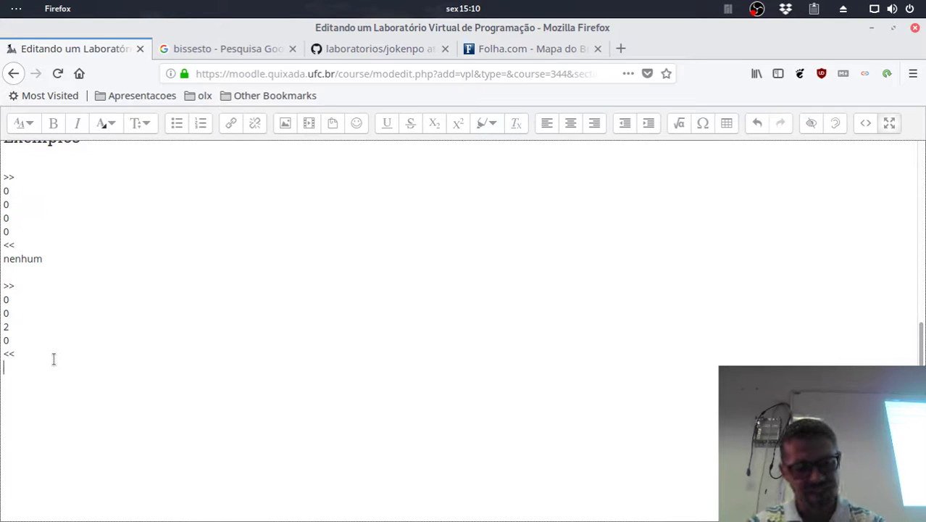
text(Jog2)
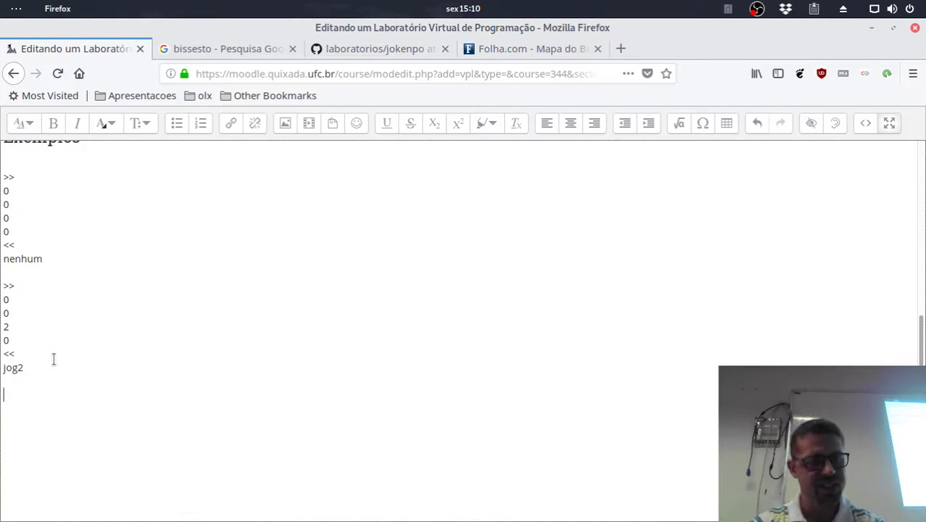
key(Return)
key(Return)
Write the third example's input: a ">>" line, four lines of 2 and a closing "<<" line.
scroll(94, 373, down, 3)
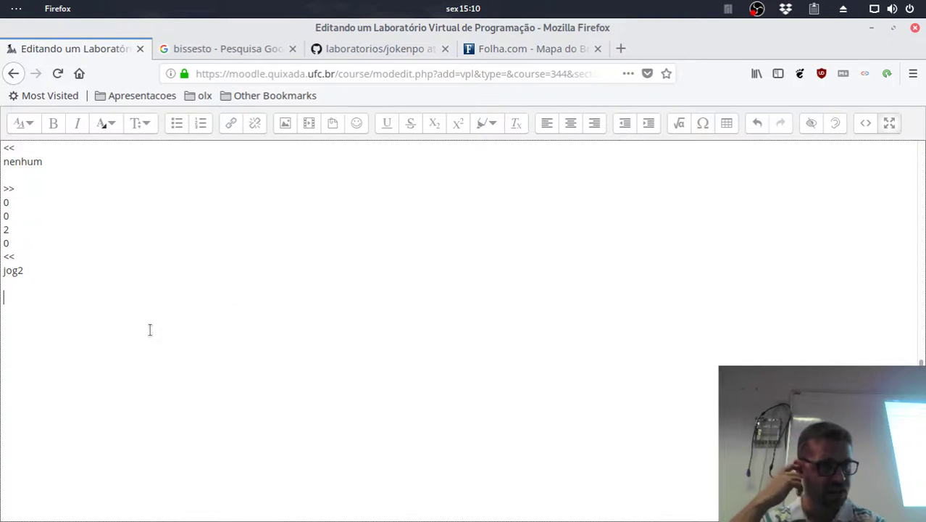
text(>> )
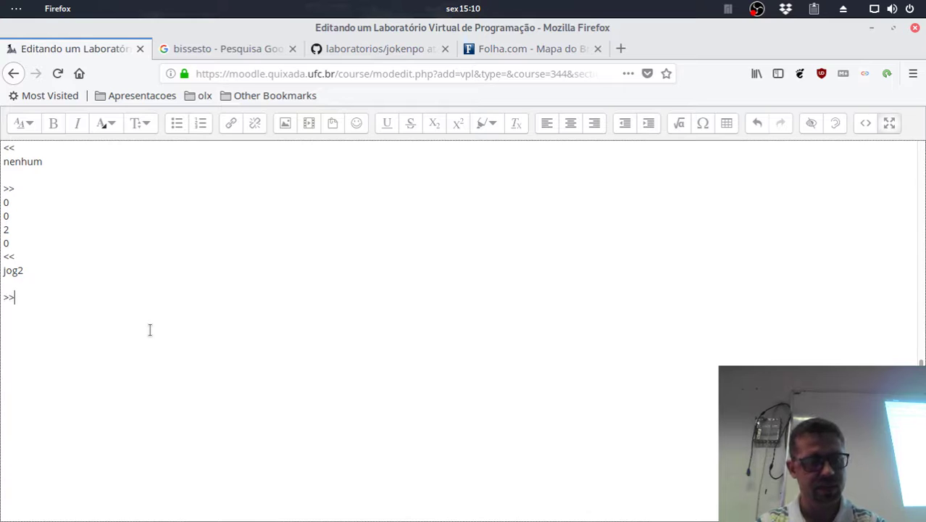
text(2 )
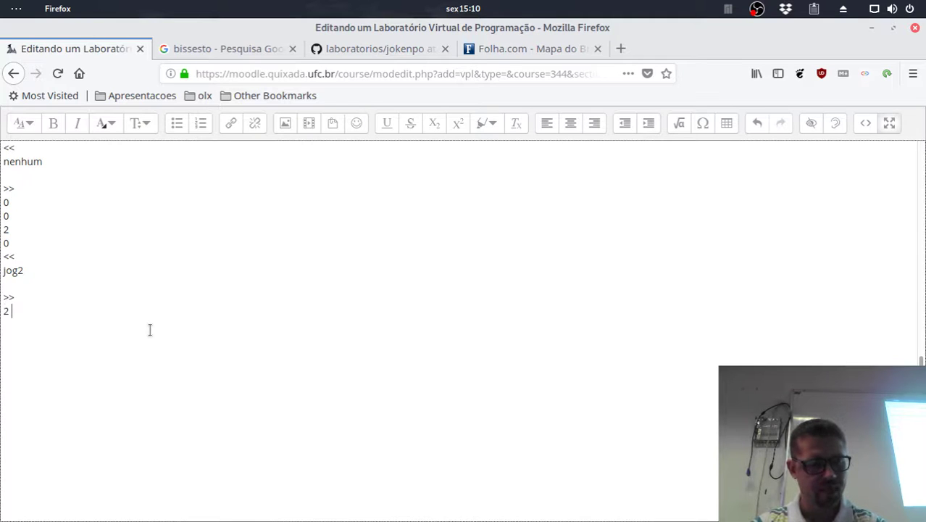
text(2)
key(Return)
text(2)
key(Return)
text(2)
key(Return)
text(<<)
key(Return)
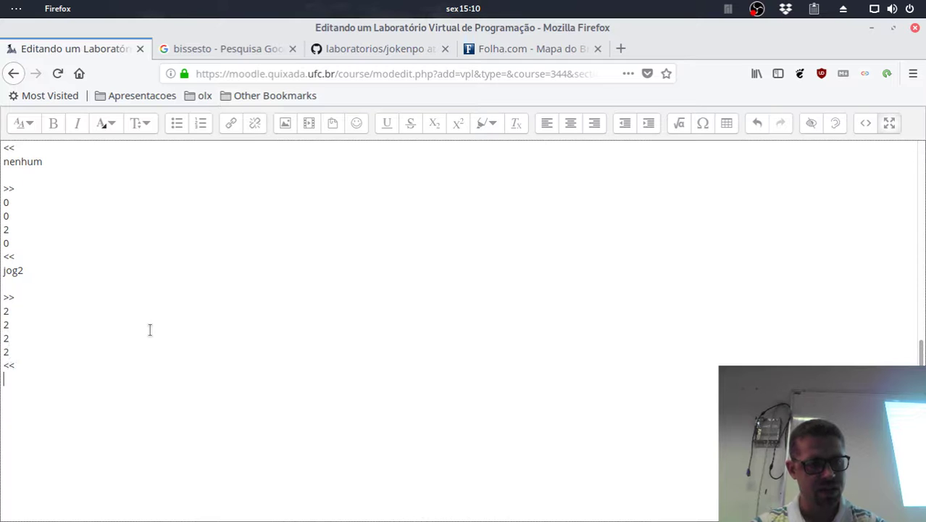
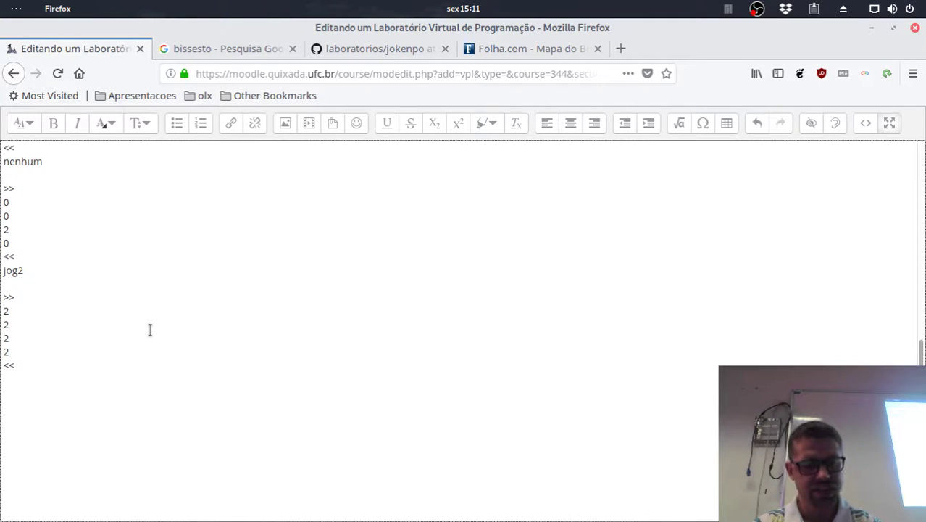
Complete the last example in the activity description with the expected output jog3.
key(Return)
text(jog3)
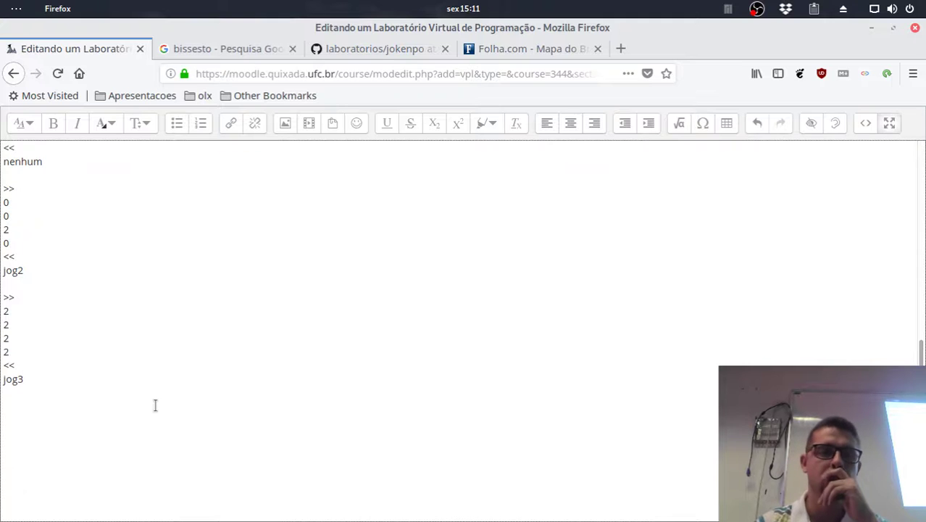
scroll(94, 355, up, 3)
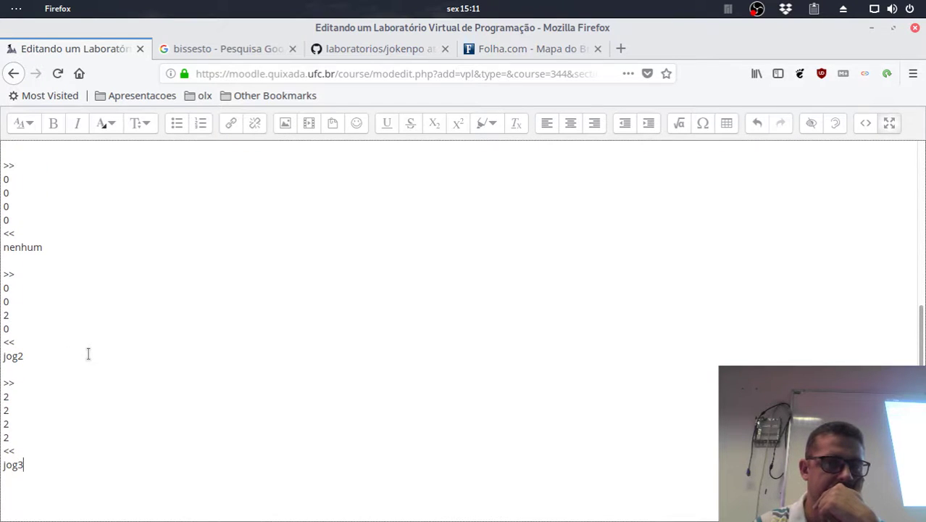
scroll(88, 353, down, 6)
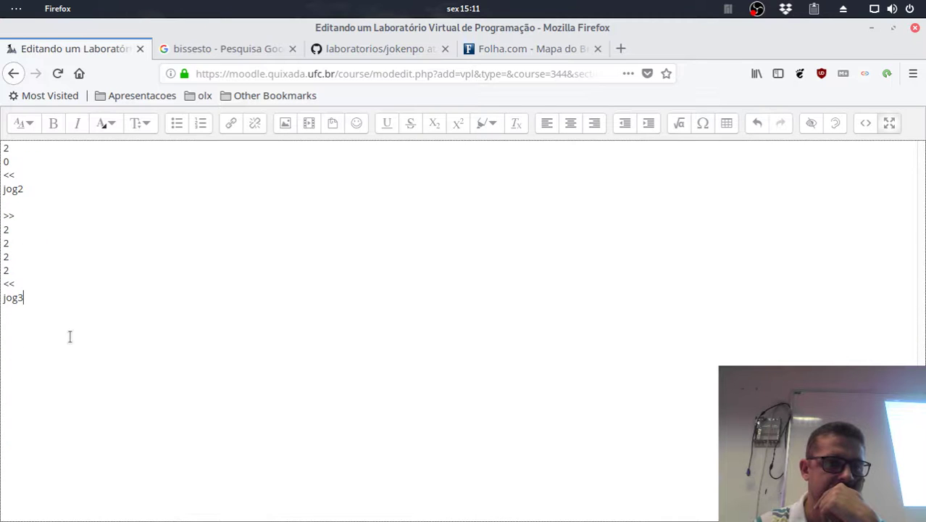
Try applying the Pré formatado style to the whole jog3 example, and undo the formatting.
scroll(70, 336, up, 2)
drag(35, 337, 2, 258)
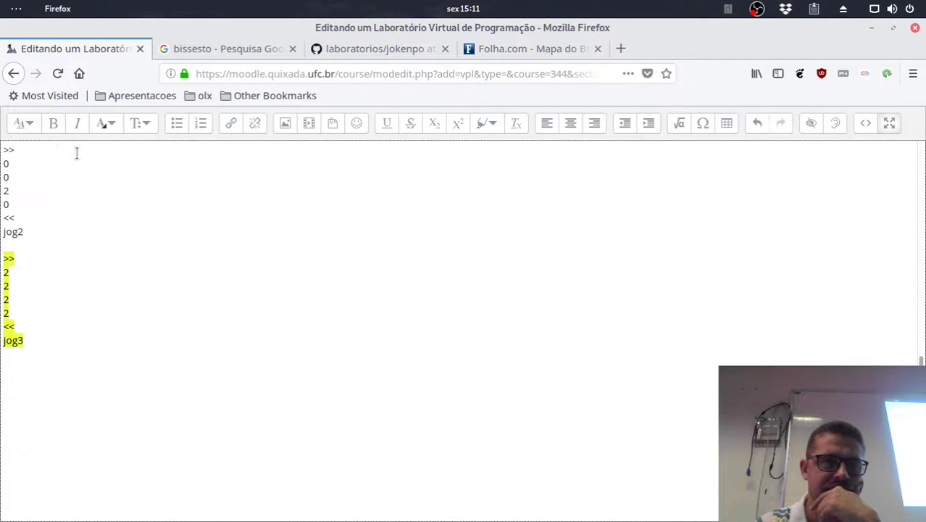
click(25, 124)
click(40, 199)
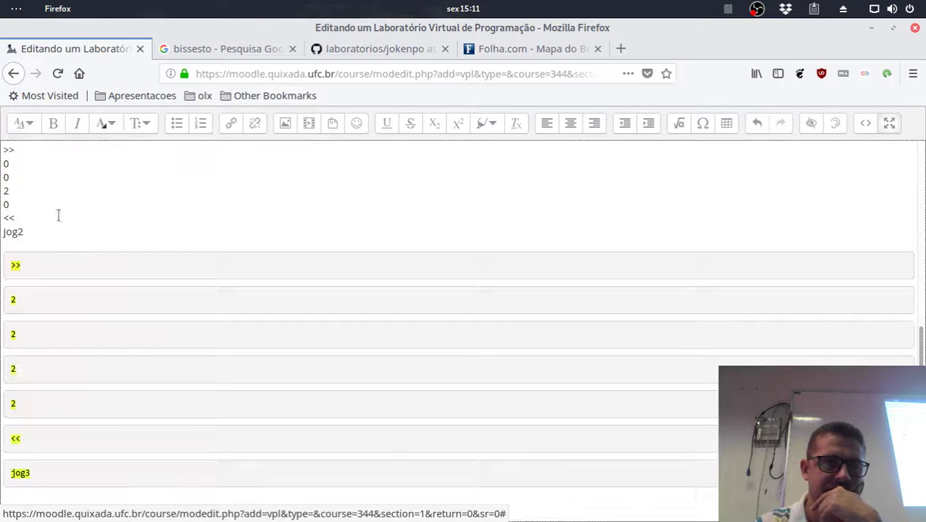
key(ctrl+z)
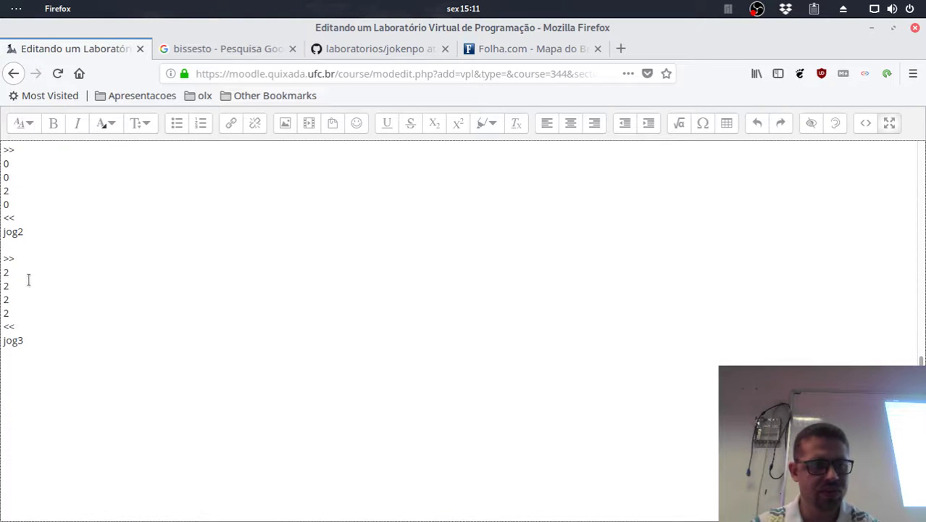
Cut the jog3 example from the description and turn its empty line into a Pré formatado block.
mouse_move(3, 252)
mouse_down()
mouse_move(46, 341)
mouse_move(8, 311)
mouse_move(1, 258)
mouse_up()
key(ctrl+c)
click(47, 344)
key(BackSpace)
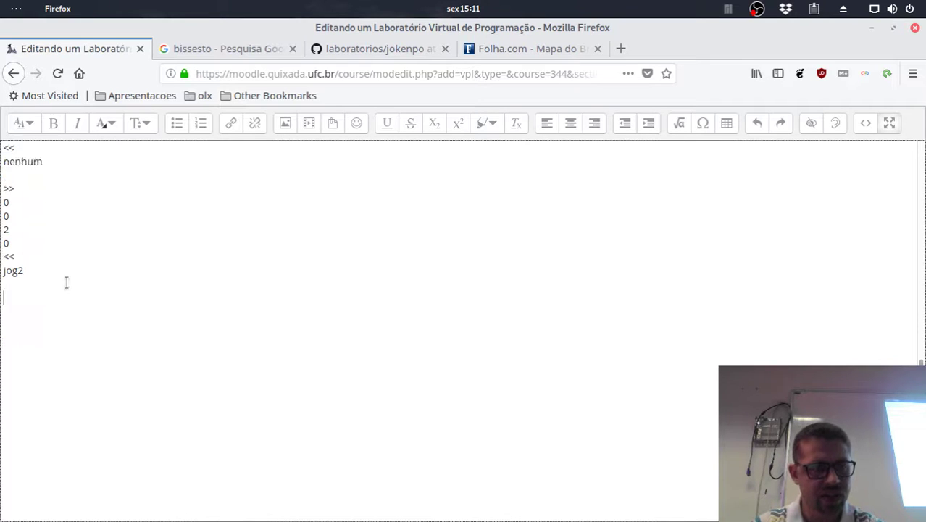
click(31, 124)
click(60, 207)
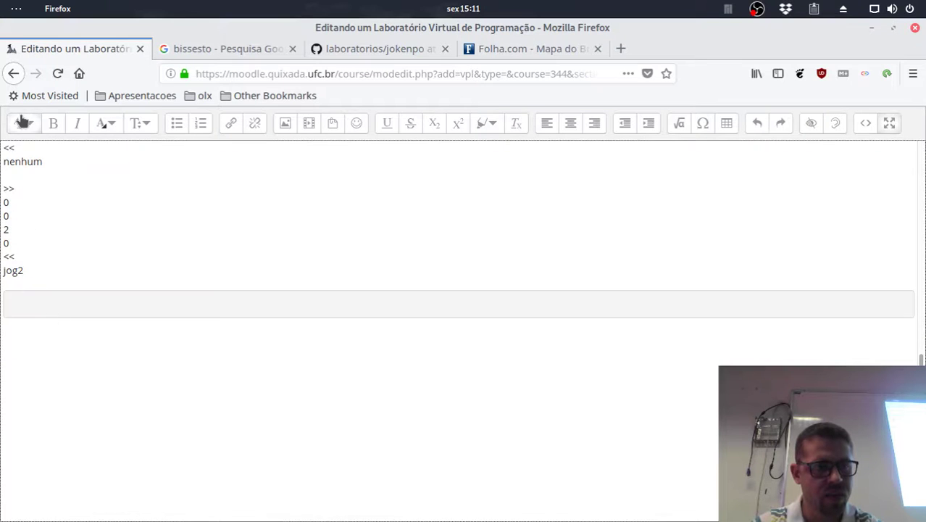
Switch to Visual Studio Code, paste the jog3 example at the end of jokenpo.c, and copy it from there.
key(alt+Tab)
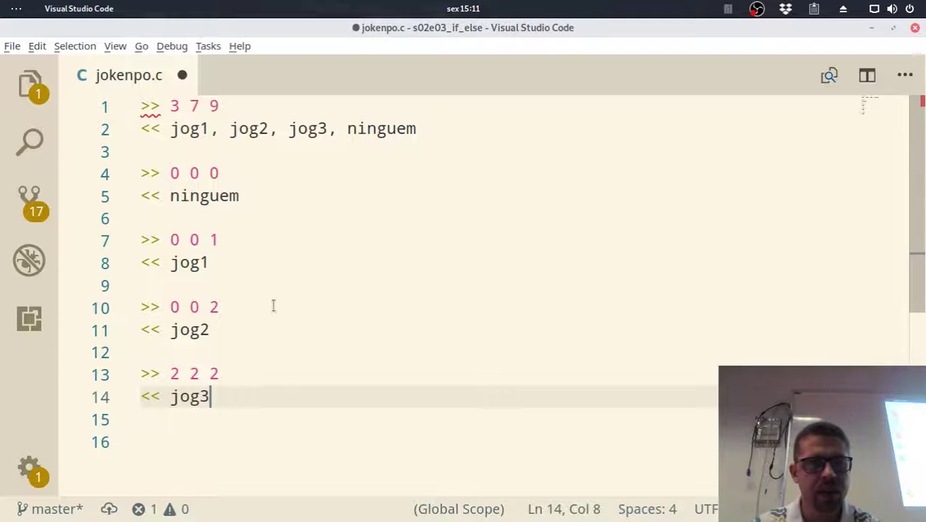
key(Return)
key(Return)
key(ctrl+v)
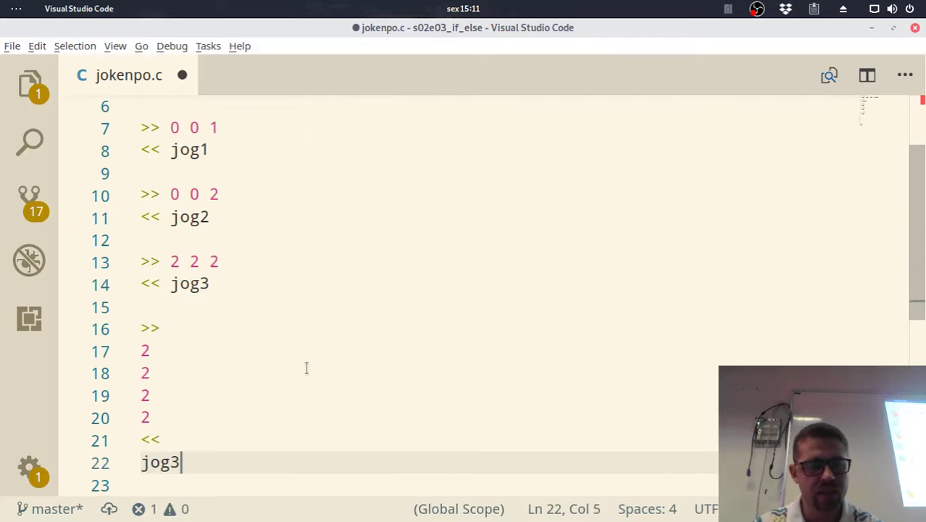
scroll(296, 372, down, 5)
scroll(188, 311, up, 4)
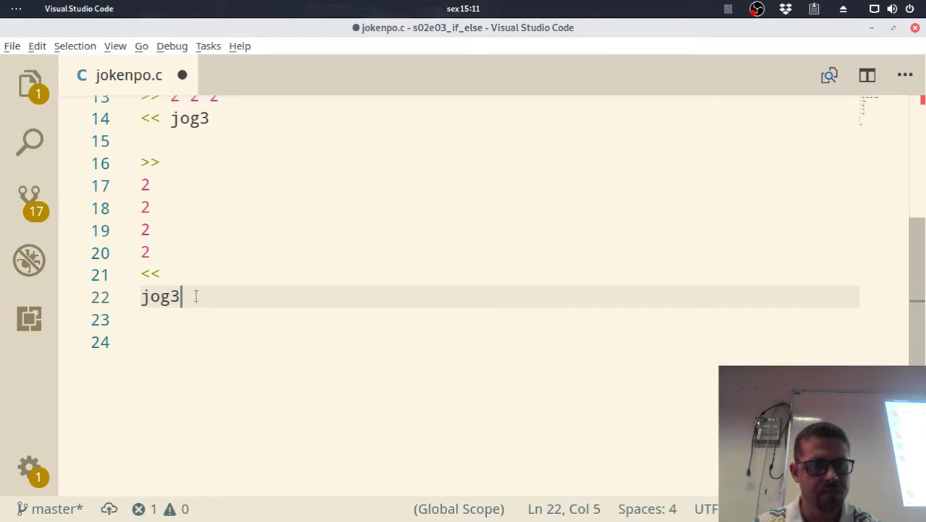
drag(196, 295, 119, 178)
key(ctrl+c)
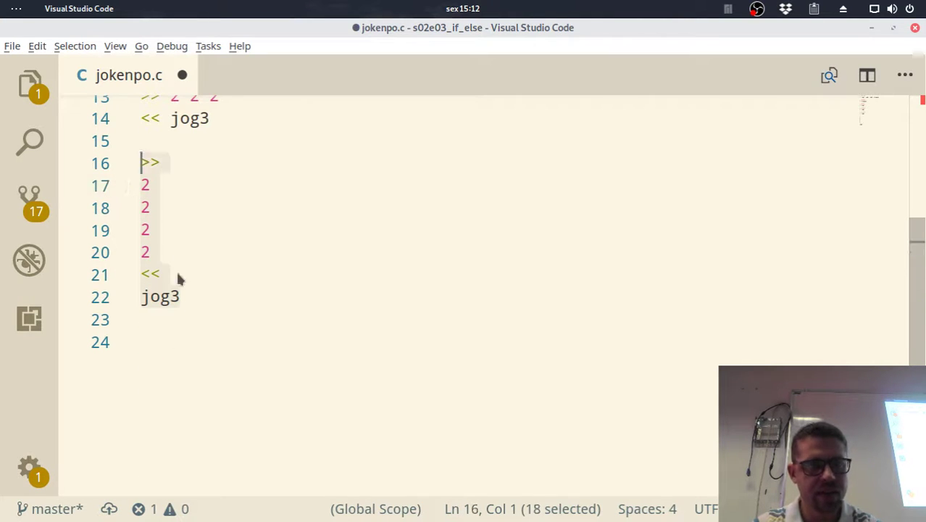
Try pasting the copied jog3 example into the empty preformatted block in Firefox, and undo the paste.
key(alt+Tab)
key(ctrl+v)
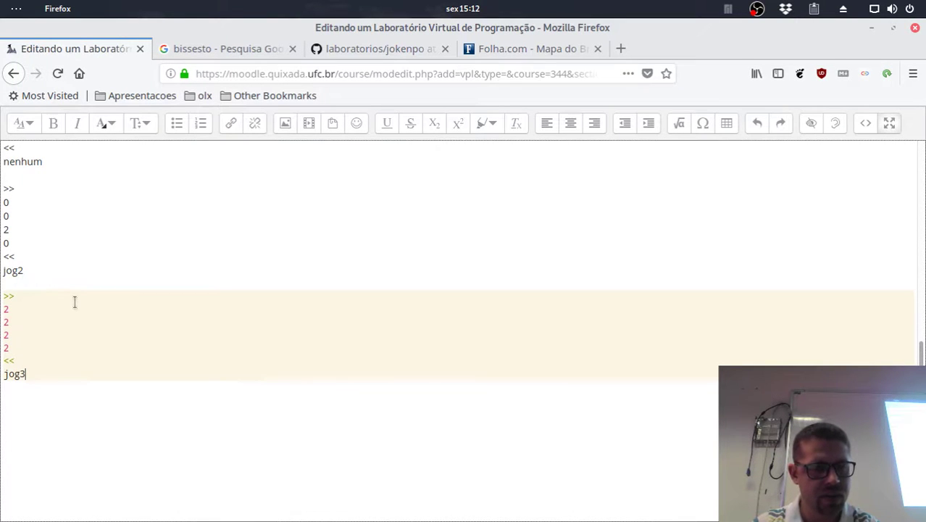
key(ctrl+z)
key(alt+Tab)
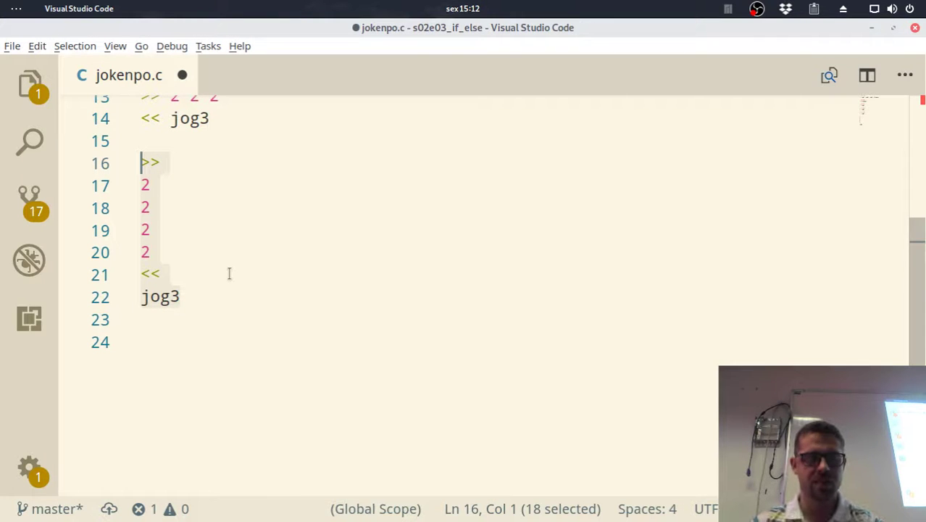
Launch the Code text editor from the system's application search.
key(alt+F2)
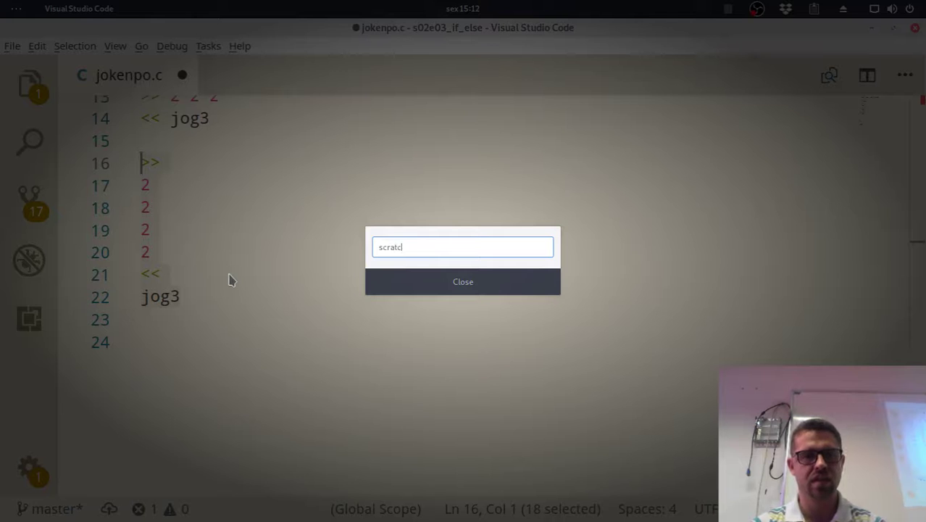
key(Escape)
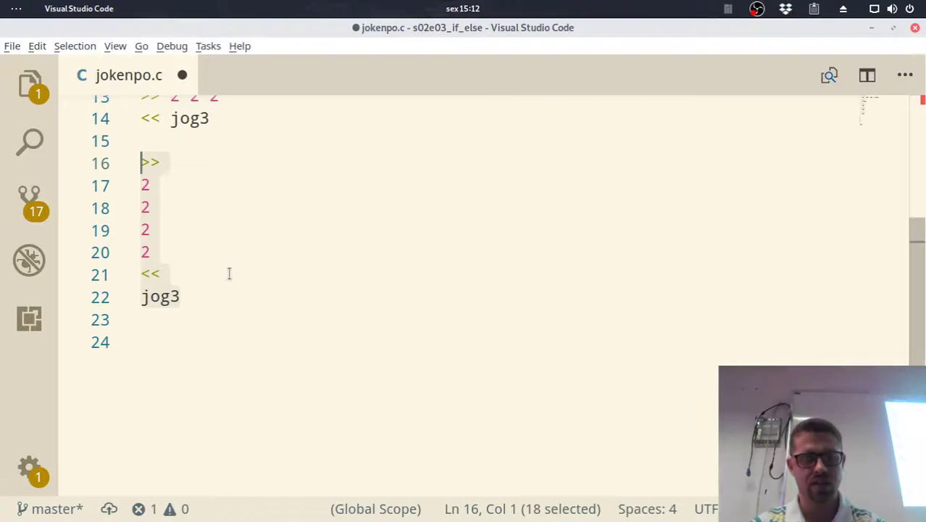
key(super)
text(code)
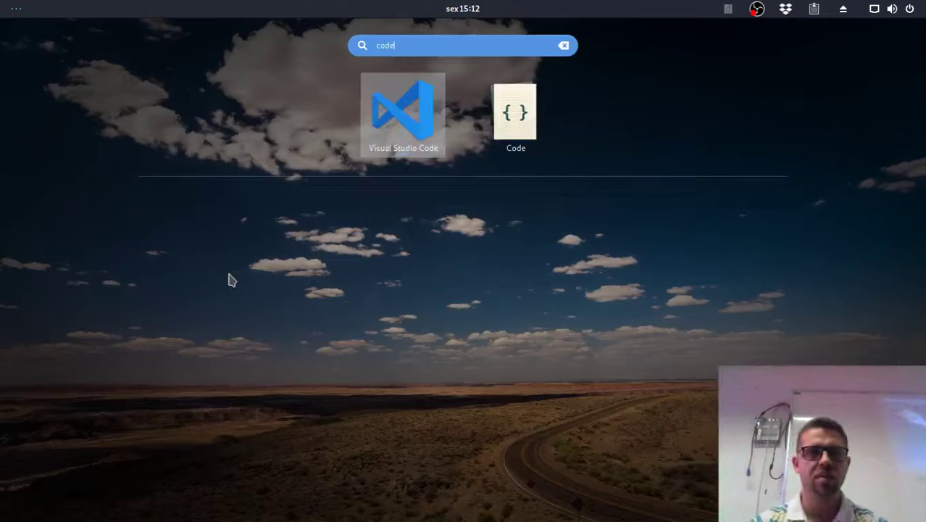
key(Right)
key(Return)
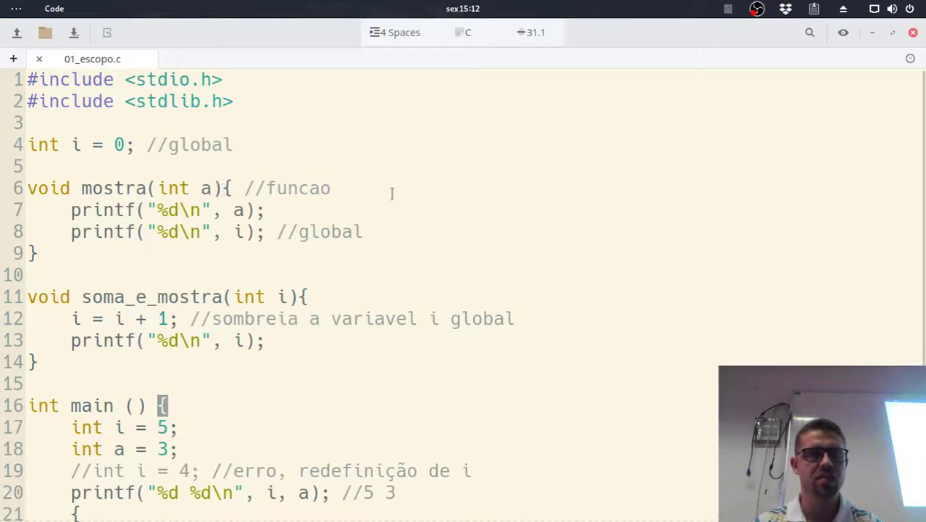
key(alt+Tab)
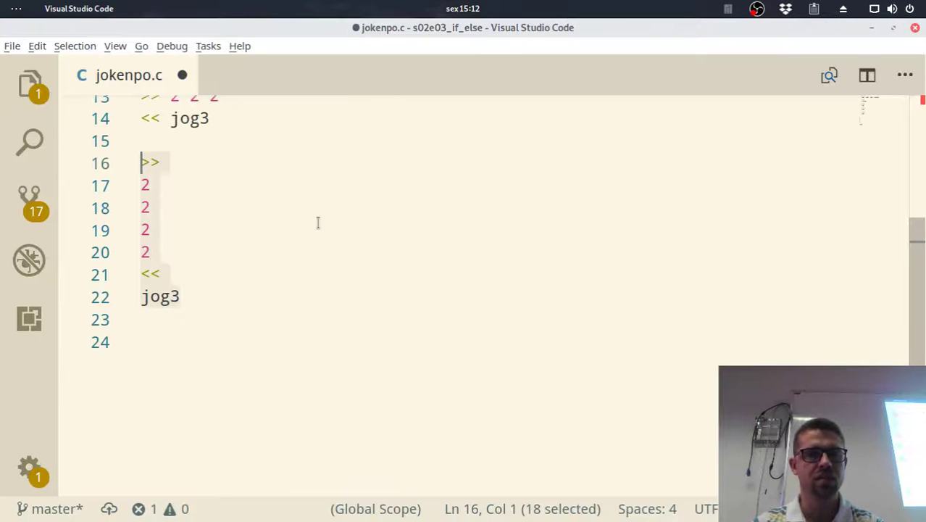
key(alt+Tab)
click(305, 116)
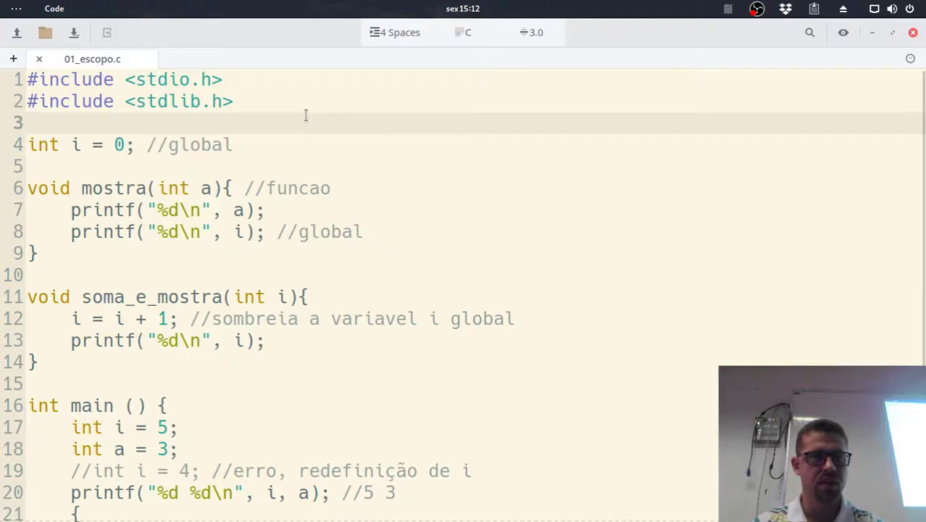
Paste the jog3 example into a new document in Code and transfer it as plain text to the preformatted block in Firefox.
click(15, 58)
key(ctrl+v)
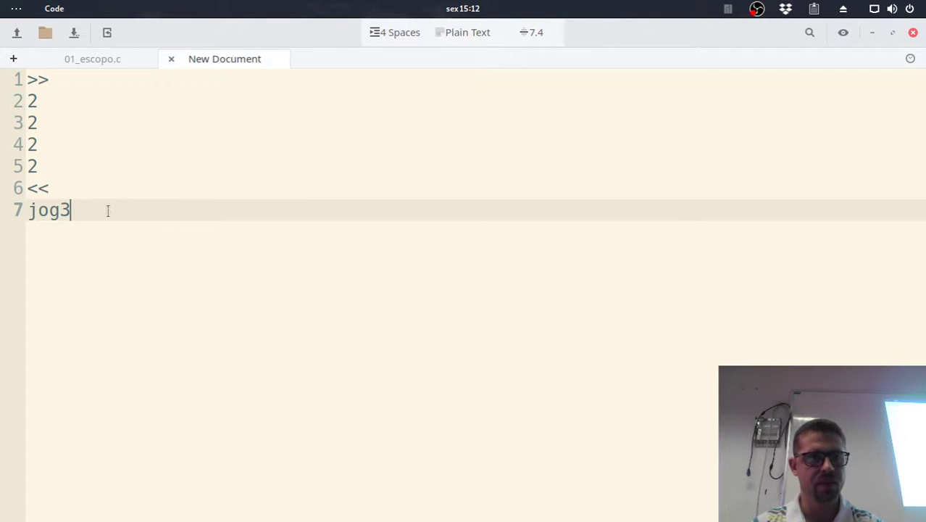
drag(108, 210, 2, 44)
key(ctrl+c)
key(alt+Tab)
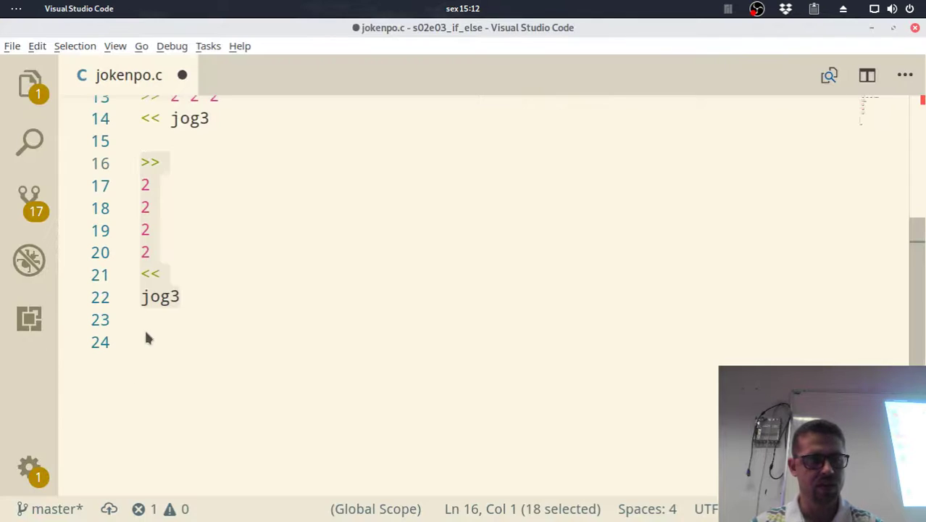
key(alt+Tab)
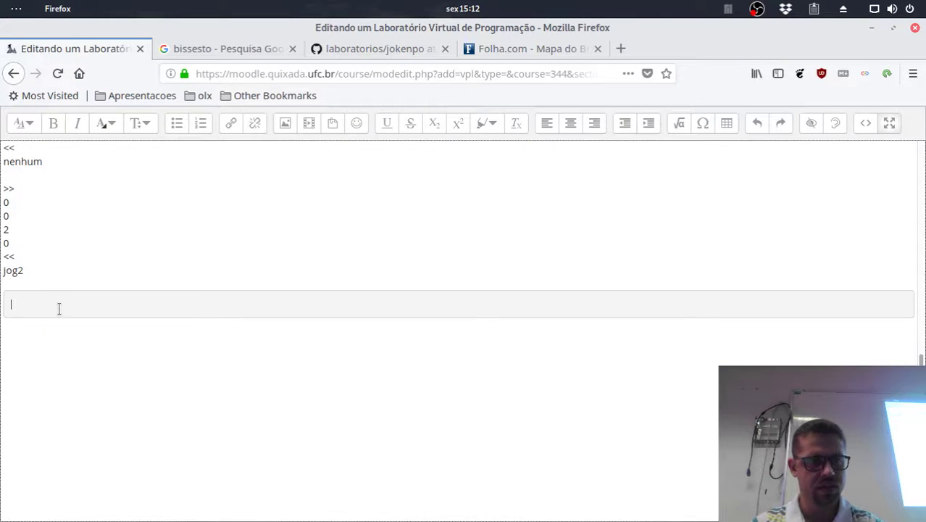
key(ctrl+v)
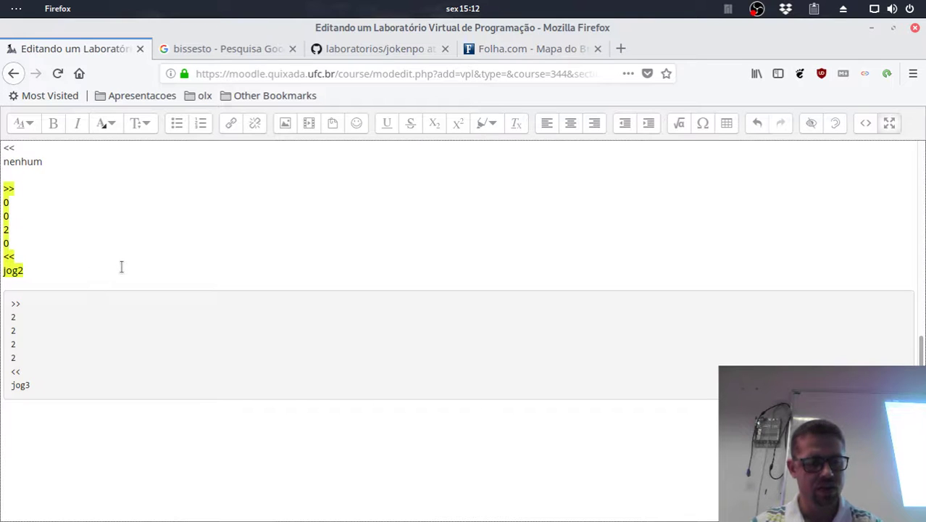
Cut the jog2 example from the description and insert an empty Pré formatado block in its place.
key(BackSpace)
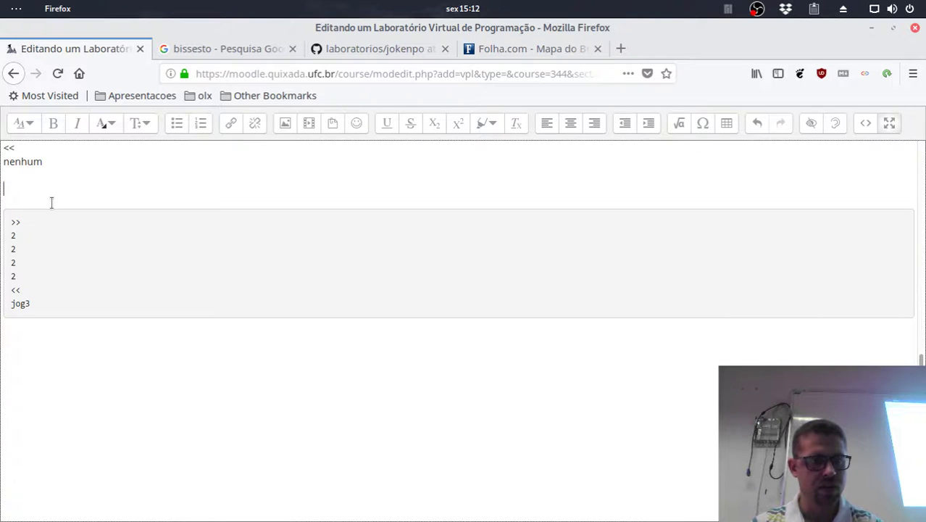
click(31, 125)
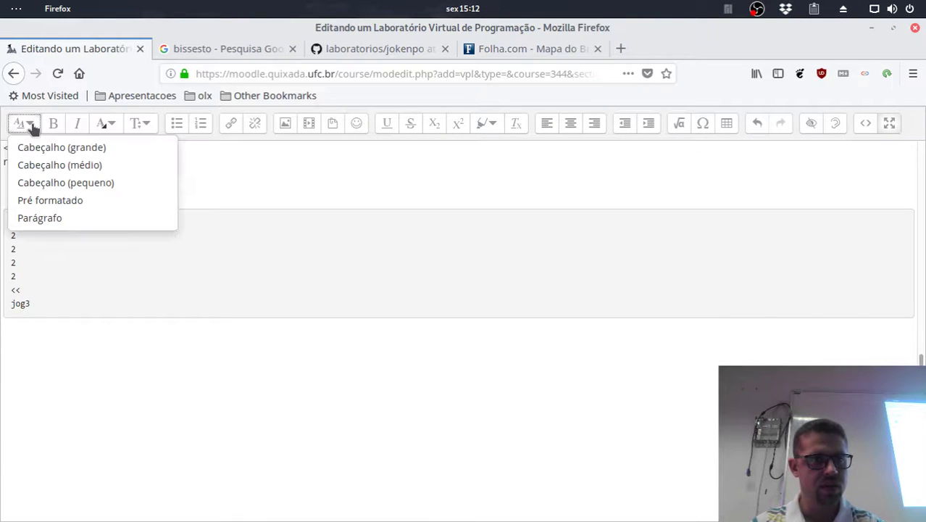
click(58, 208)
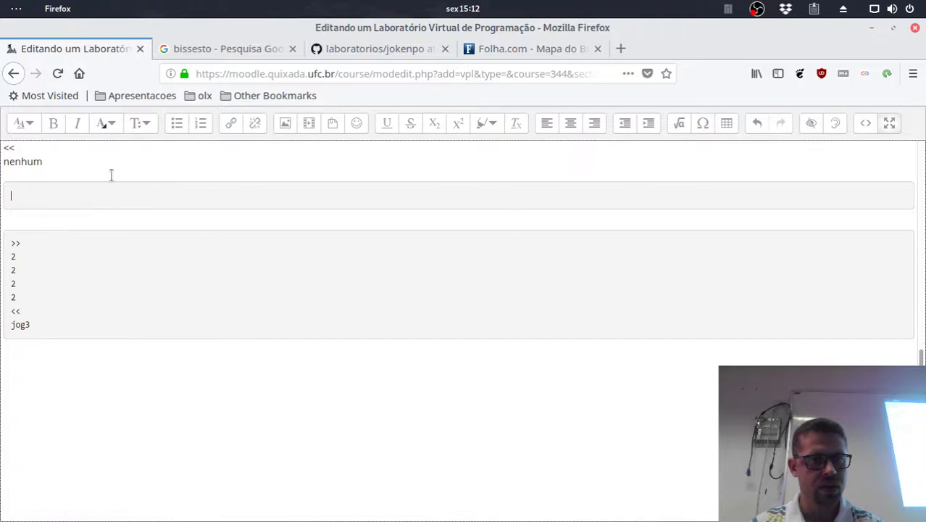
Switch to Visual Studio Code, replace the jog3 example at the end of jokenpo.c with the jog2 example, and select it.
key(alt+Tab)
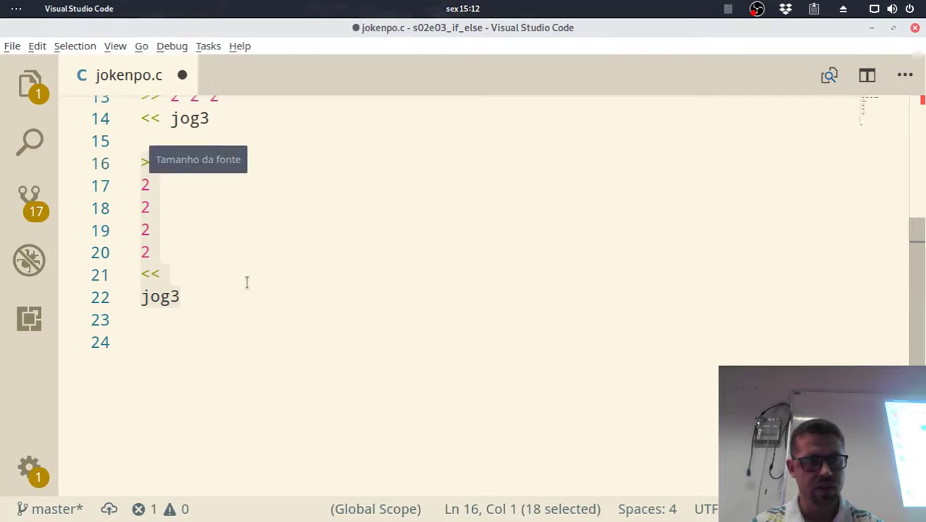
drag(257, 298, 122, 180)
text(>> 0 0 2 0 << jog2)
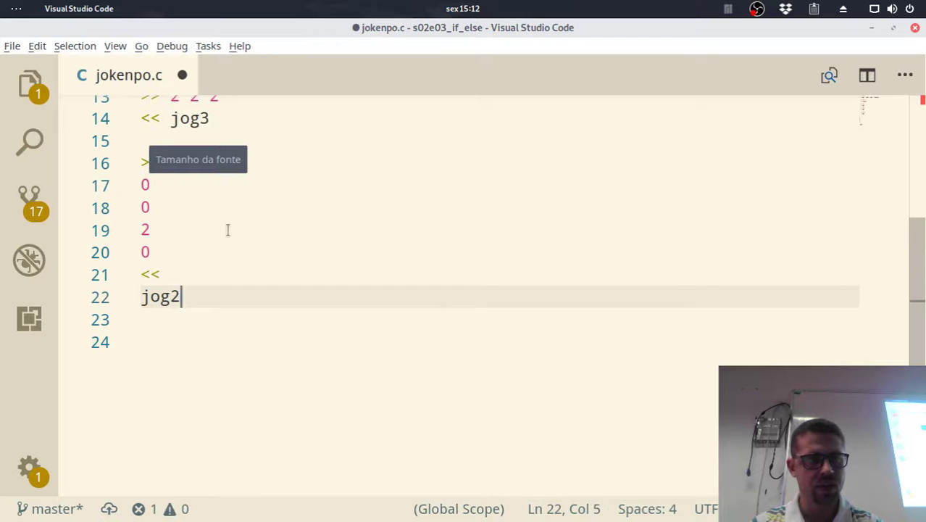
drag(227, 297, 86, 176)
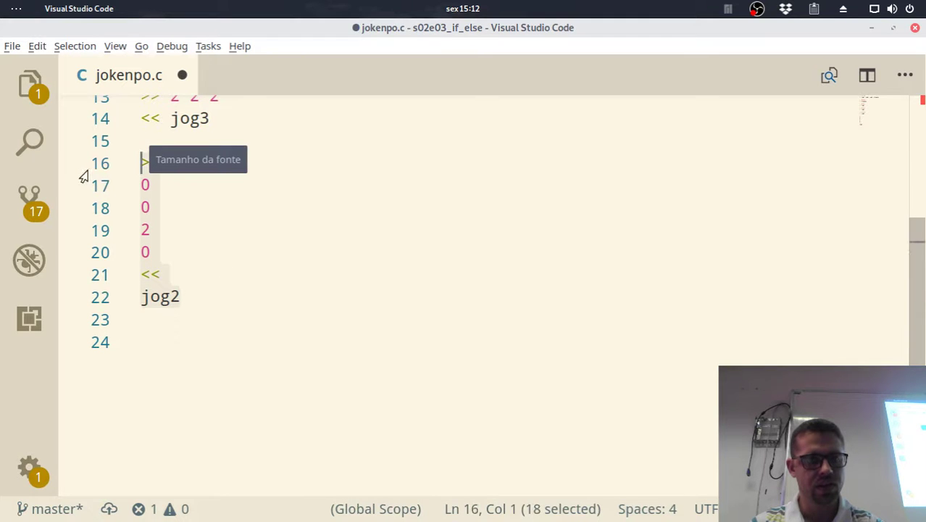
Try pasting the jog2 example into the empty preformatted block in Firefox, and undo the paste.
key(alt+Tab)
text(>> 0 0 2 0 << jog2)
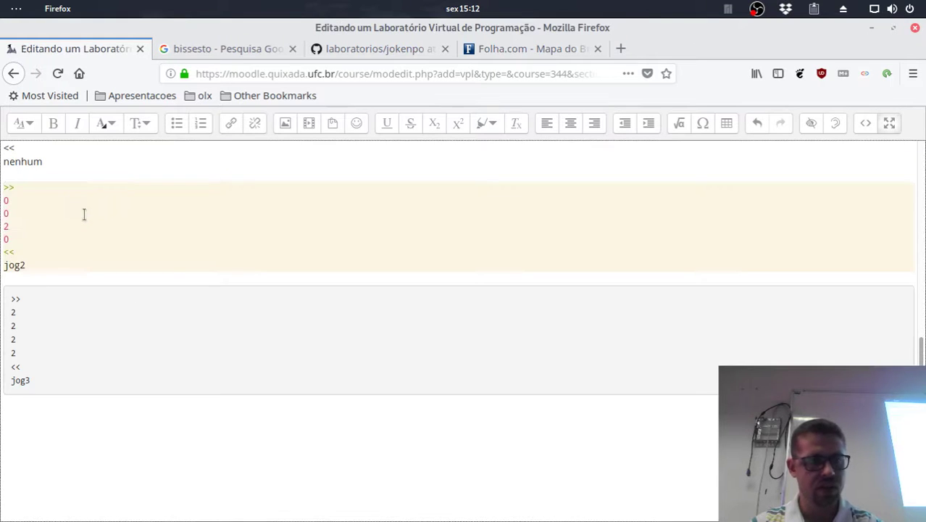
scroll(87, 239, up, 2)
key(ctrl+z)
Replace the new document's text in Code with the jog2 example, then transfer it as plain text to the empty preformatted block in Firefox.
key(alt+Tab)
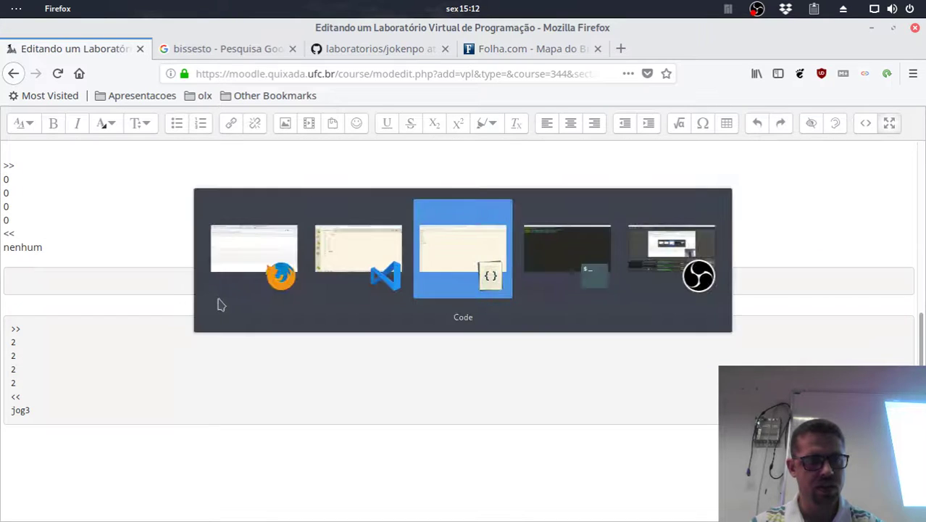
key(ctrl+a)
key(ctrl+v)
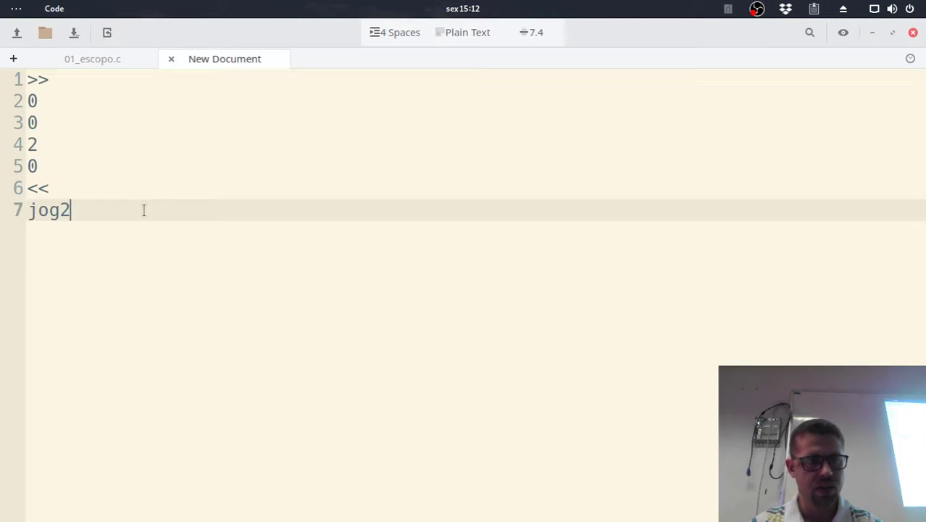
key(ctrl+a)
key(ctrl+c)
key(alt+Tab)
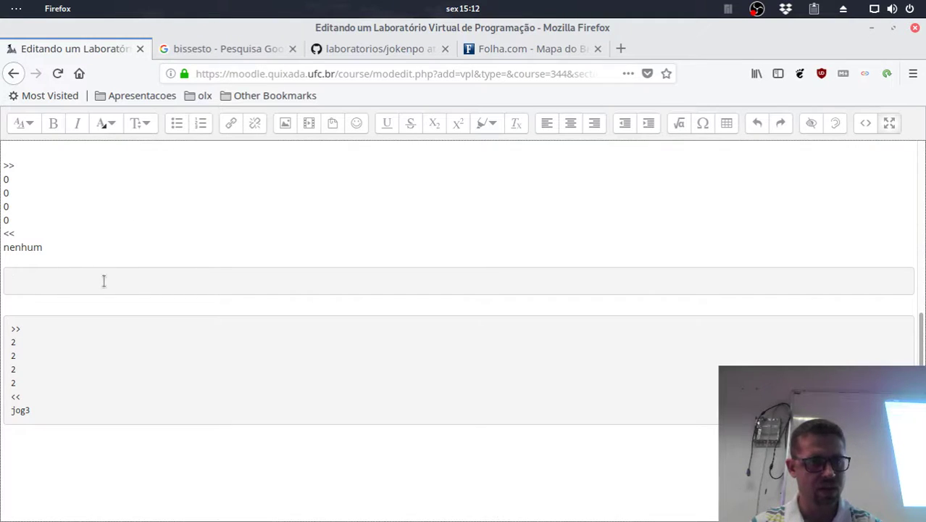
key(ctrl+v)
scroll(97, 254, up, 1)
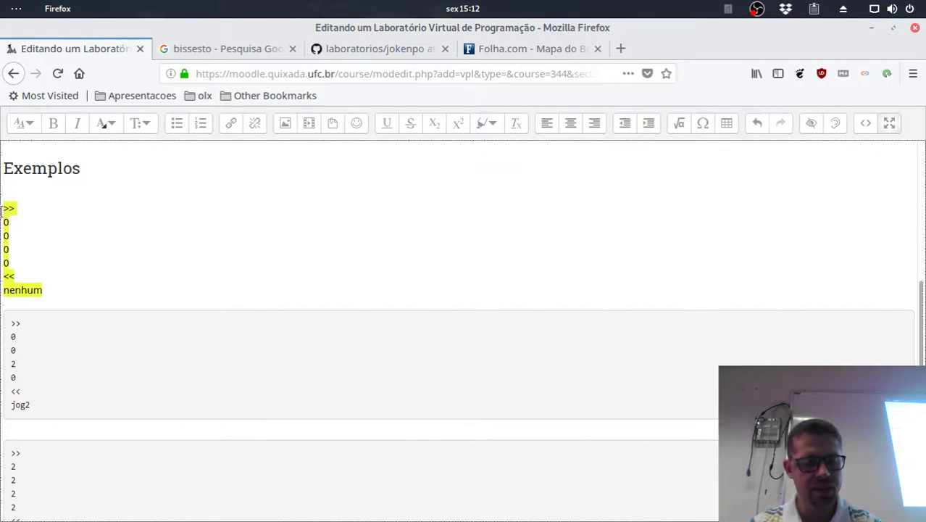
Cut the nenhum example from the description, replace the new document's text in Code with it, and select the pasted lines.
key(ctrl+x)
key(alt+Tab)
key(ctrl+a)
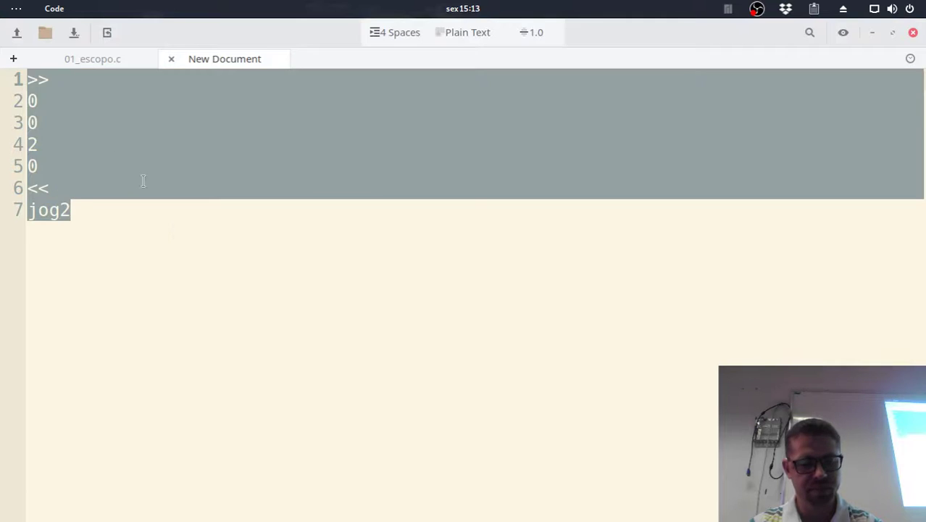
key(ctrl+v)
key(shift+Up)
key(shift+Up)
key(shift+Up)
key(shift+Up)
key(shift+Up)
key(shift+Up)
key(shift+Up)
Switch to Firefox, insert a Pré formatado block under the Exemplos heading, and fill it with the plain-text nenhum example.
key(alt+Tab)
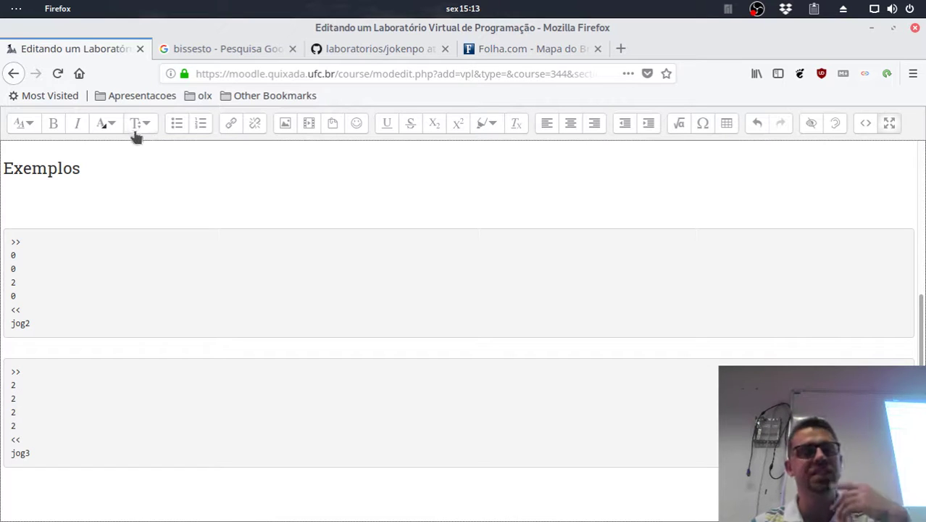
click(28, 125)
click(66, 210)
key(ctrl+v)
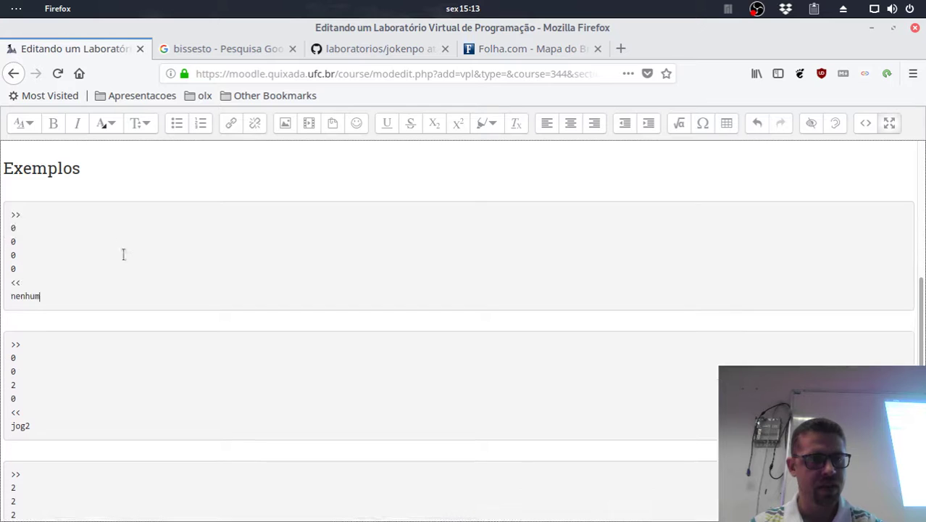
Search Google in a new browser tab for "zerim ou um americano" and show the image results.
scroll(107, 239, up, 4)
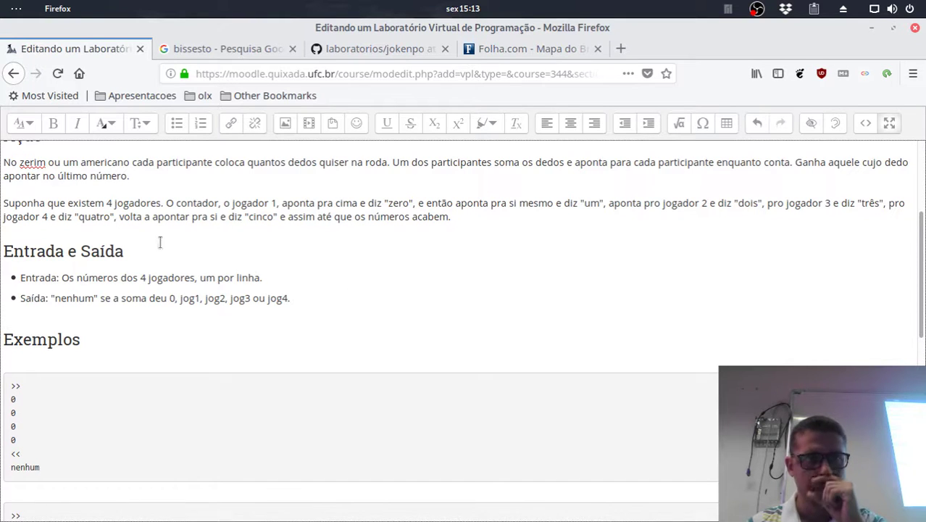
scroll(160, 242, up, 4)
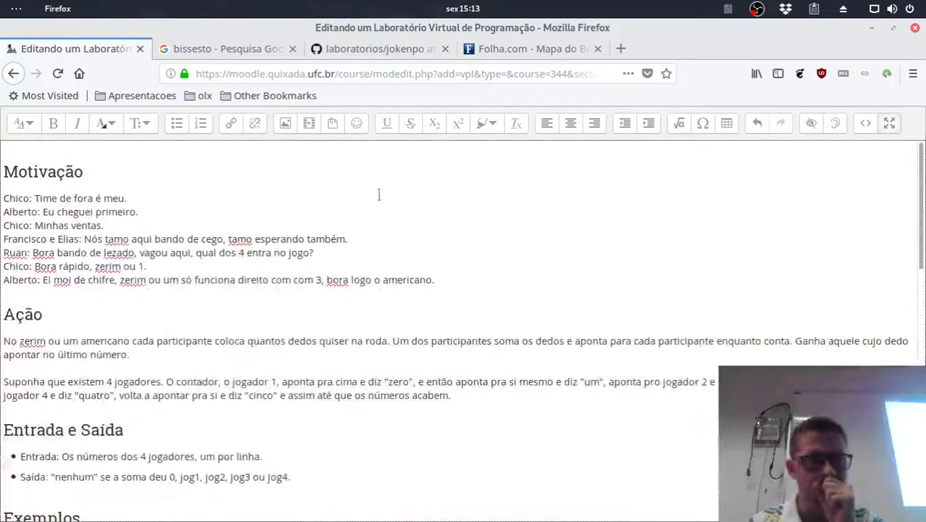
click(621, 48)
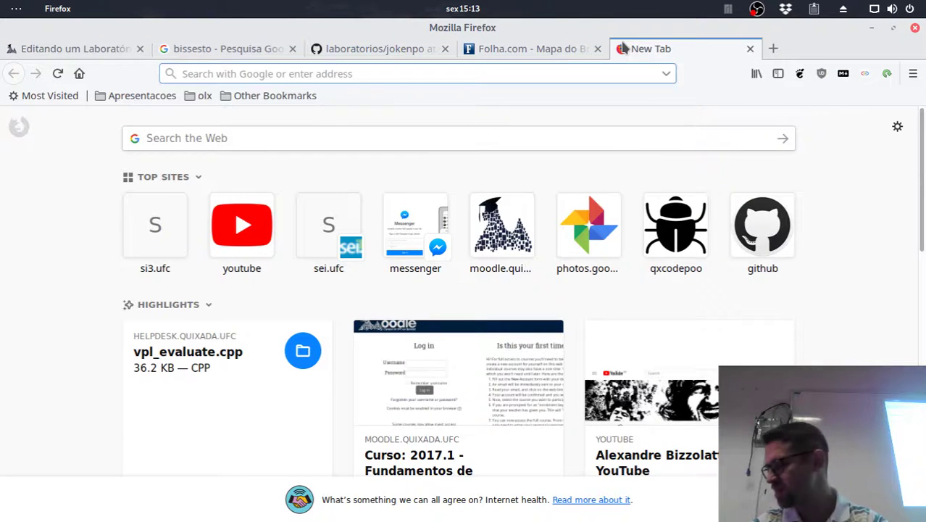
text(zerim ou u)
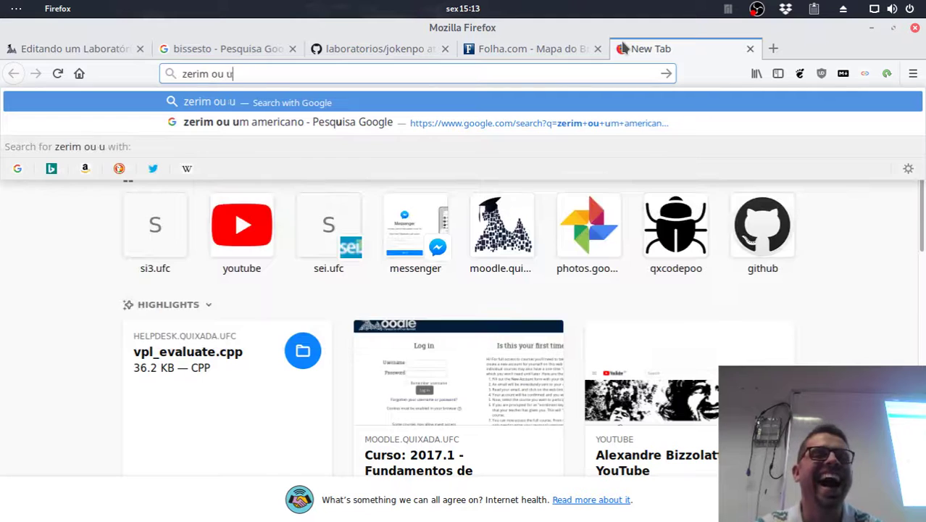
text(ma americano)
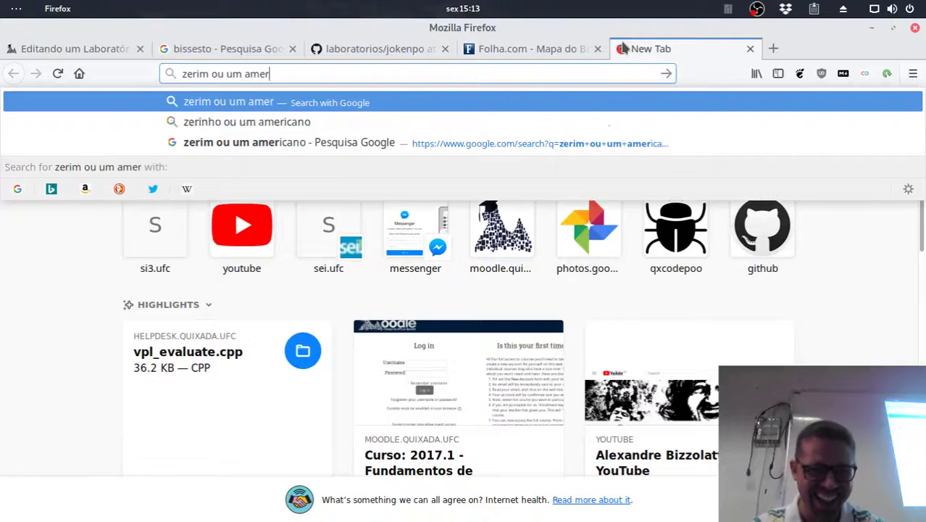
key(Return)
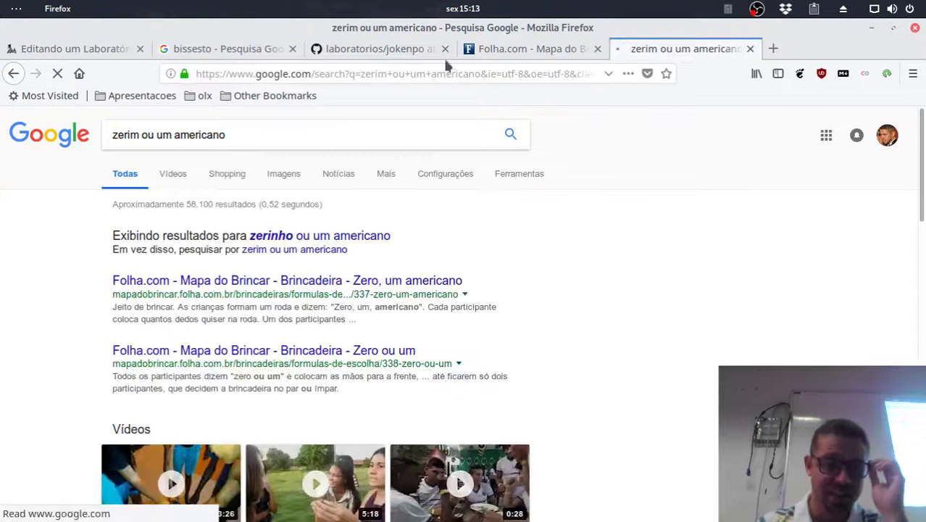
click(284, 175)
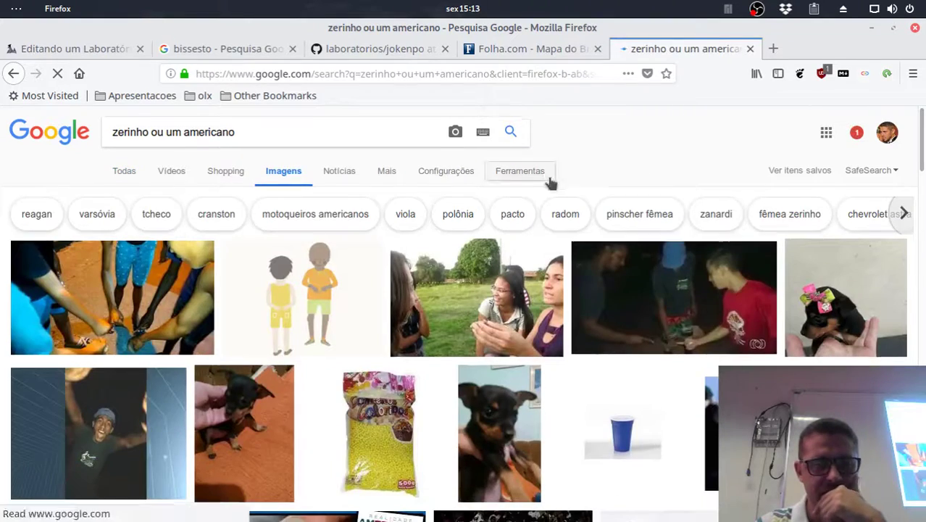
Examine the zerinho ou um americano image results for a picture that suits the activity description.
scroll(612, 178, down, 3)
scroll(632, 186, down, 3)
scroll(632, 185, down, 6)
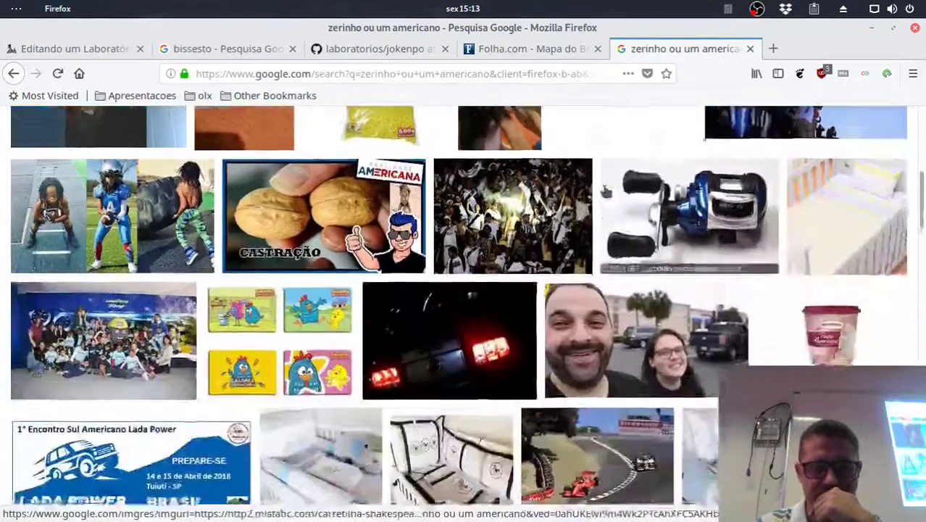
scroll(632, 185, up, 4)
scroll(153, 209, up, 5)
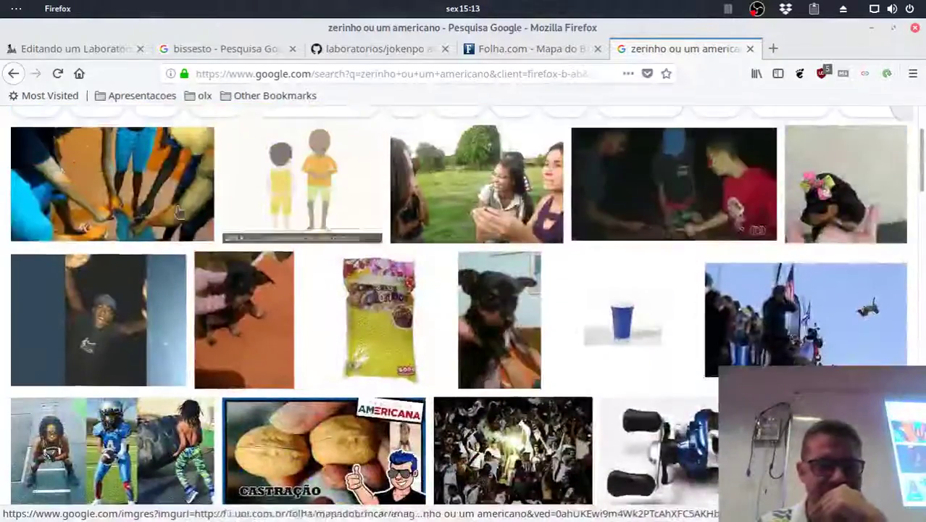
scroll(591, 209, down, 4)
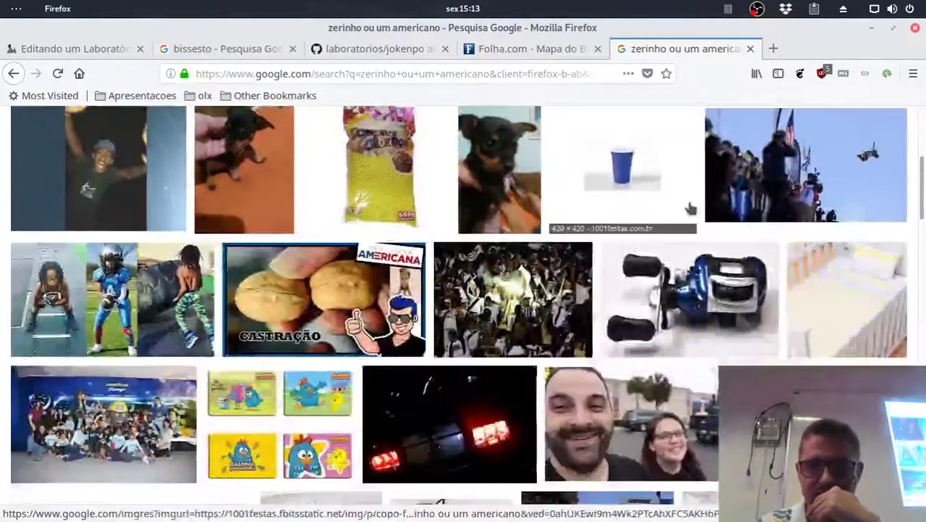
scroll(690, 209, down, 10)
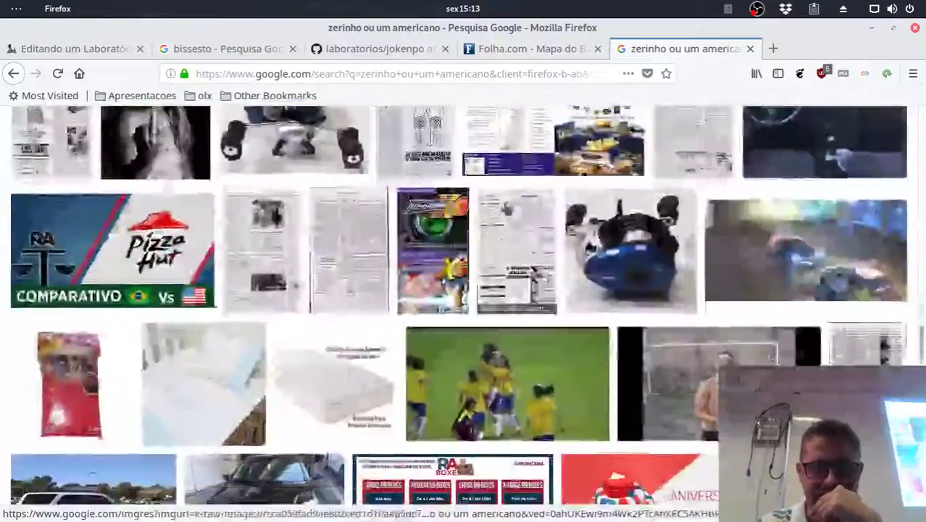
scroll(553, 189, down, 3)
scroll(552, 188, up, 4)
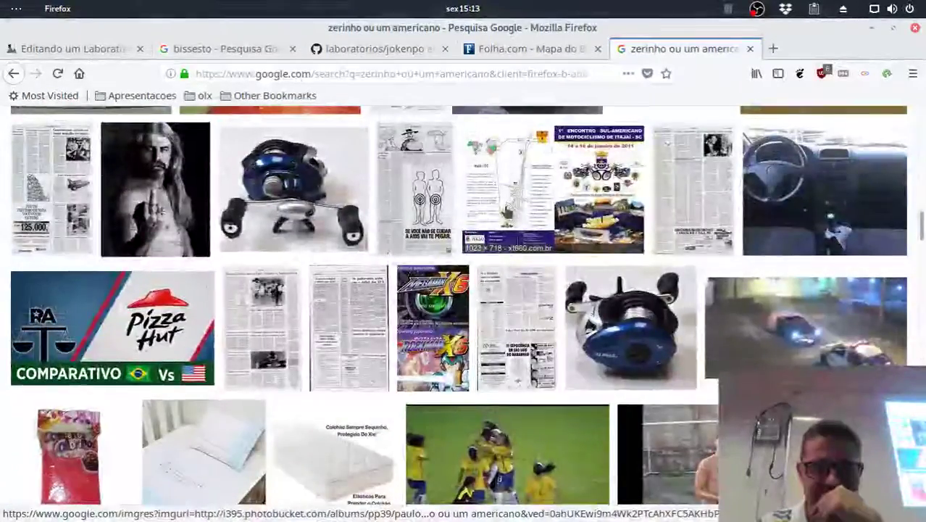
scroll(507, 211, down, 11)
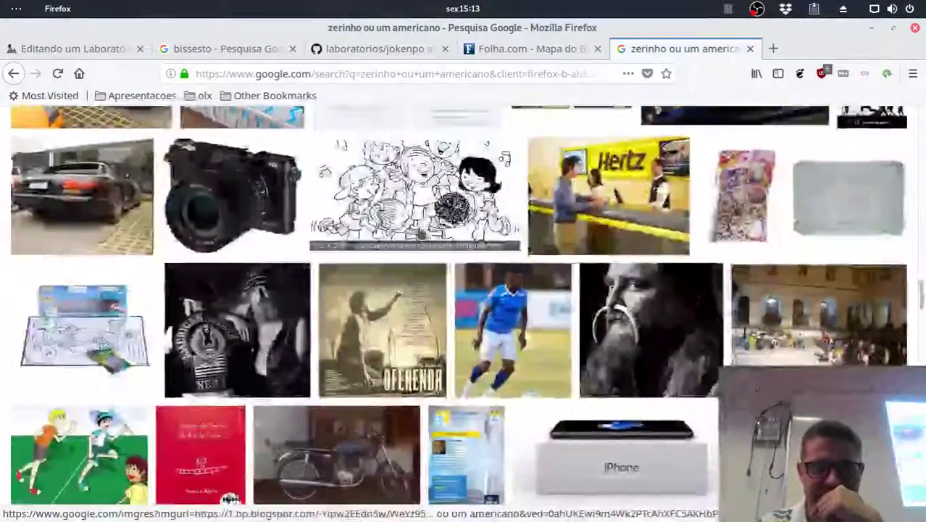
scroll(507, 289, down, 3)
scroll(507, 290, up, 3)
scroll(508, 290, down, 10)
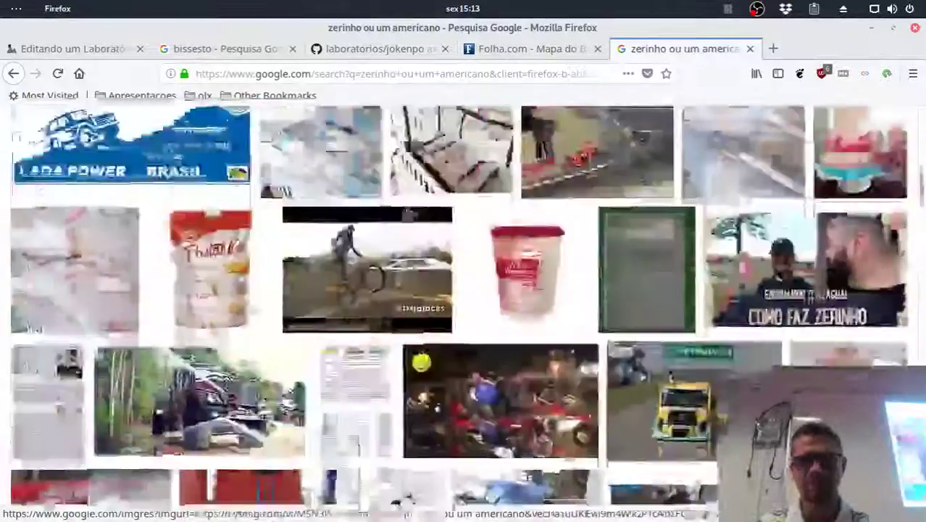
scroll(297, 174, up, 20)
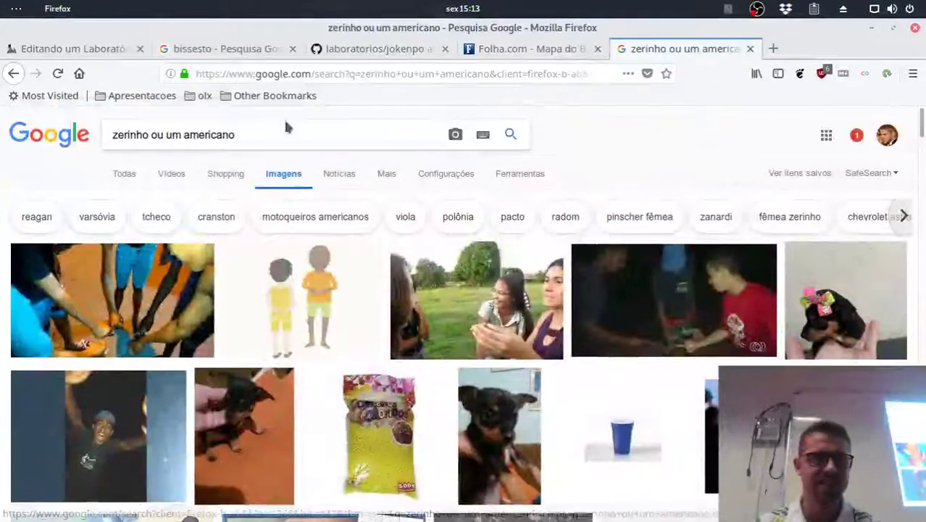
Replace the image search query with "hands" and run the search.
text(ma)
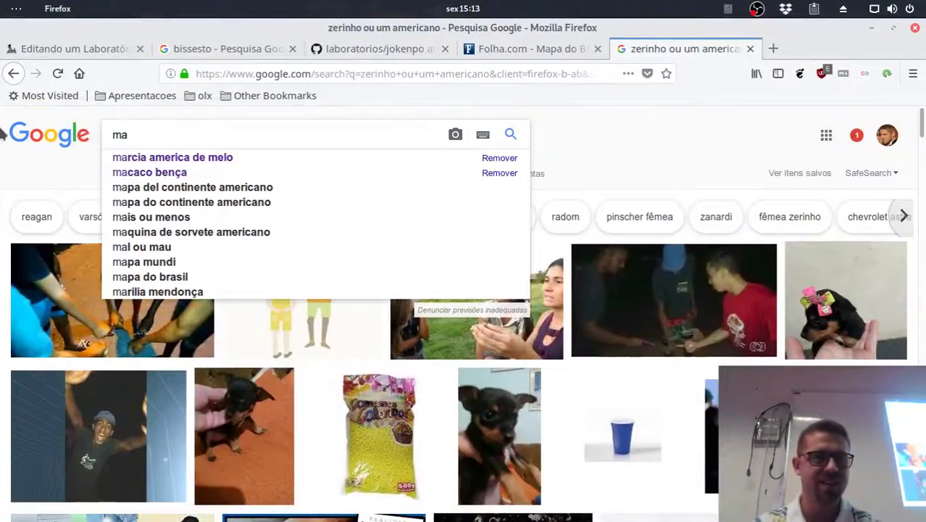
text(hands)
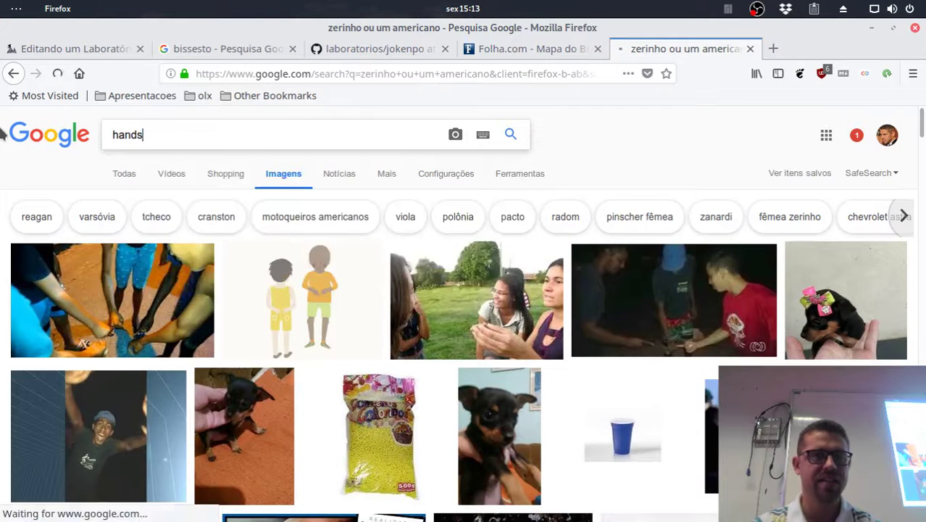
key(Return)
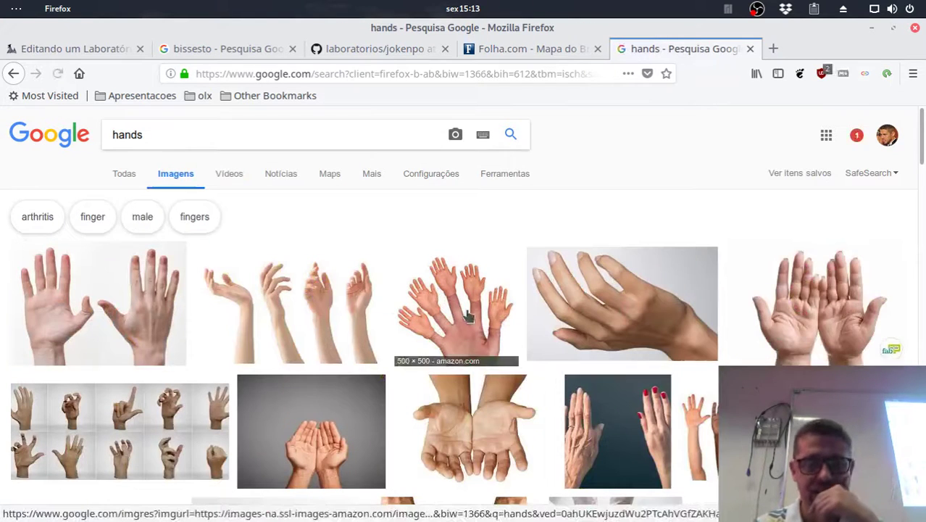
Look through the hands image results for a picture of several people's hands together to illustrate the game.
scroll(435, 290, down, 3)
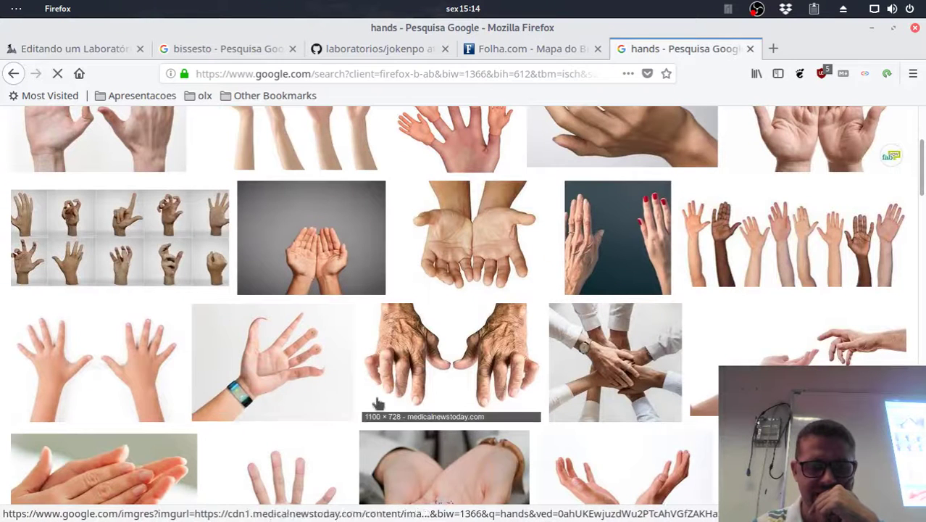
scroll(623, 399, down, 3)
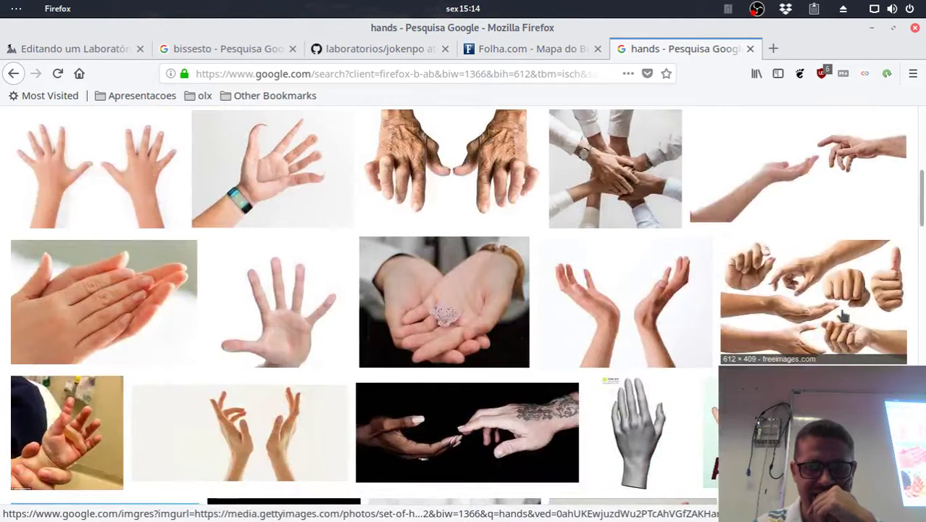
scroll(435, 326, down, 3)
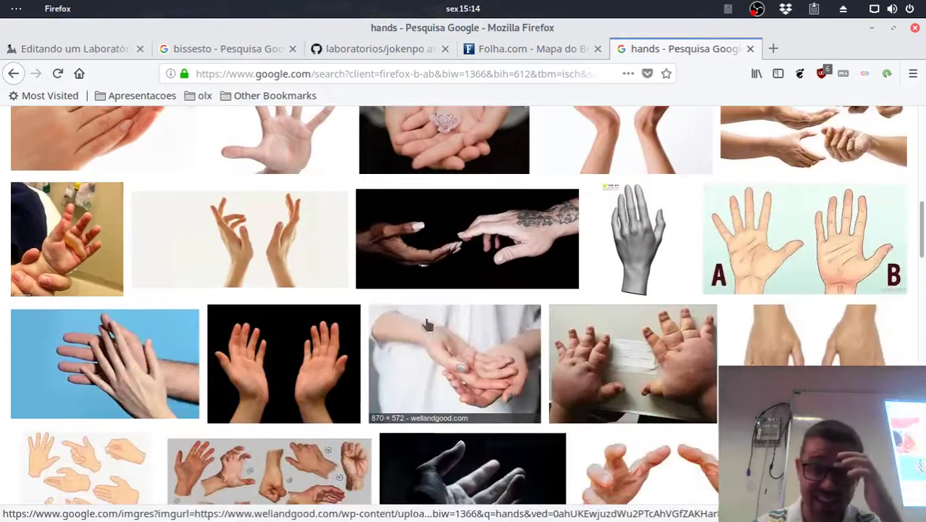
scroll(459, 215, down, 3)
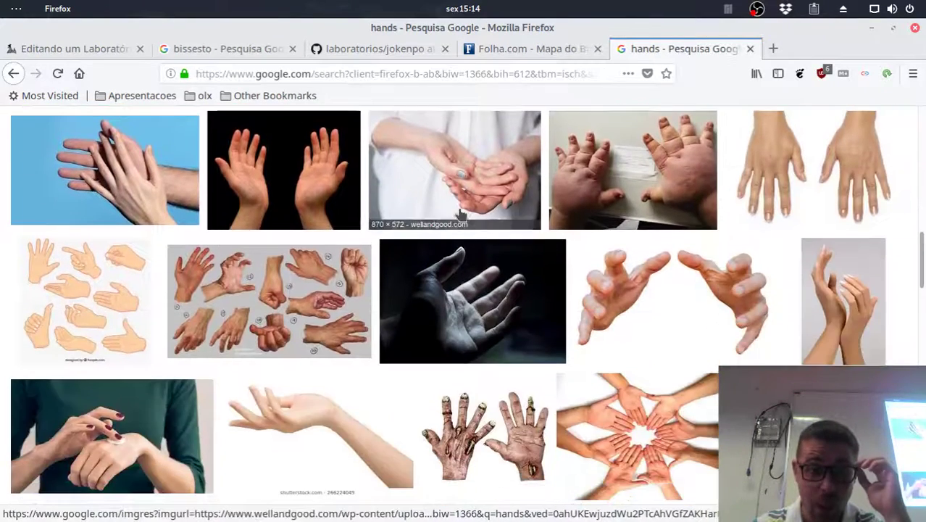
scroll(574, 232, down, 3)
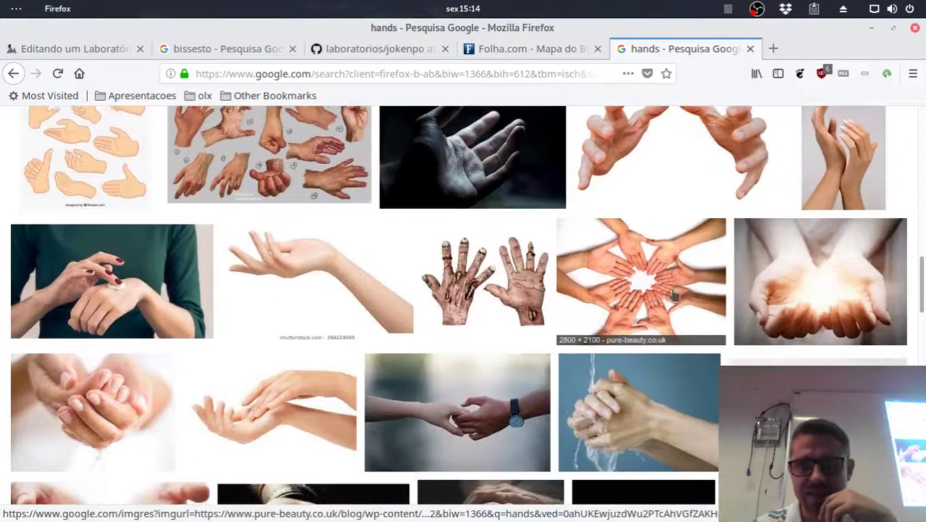
scroll(718, 290, down, 4)
scroll(681, 255, down, 4)
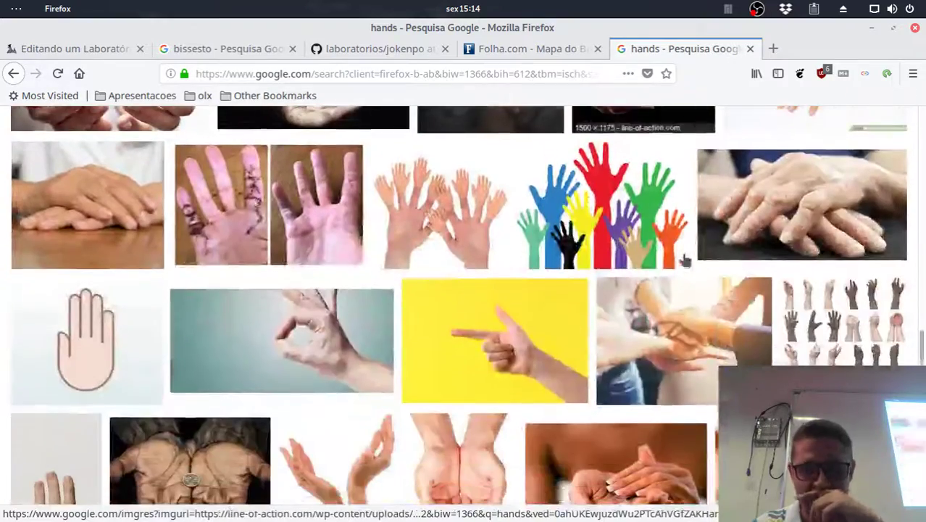
scroll(570, 254, down, 5)
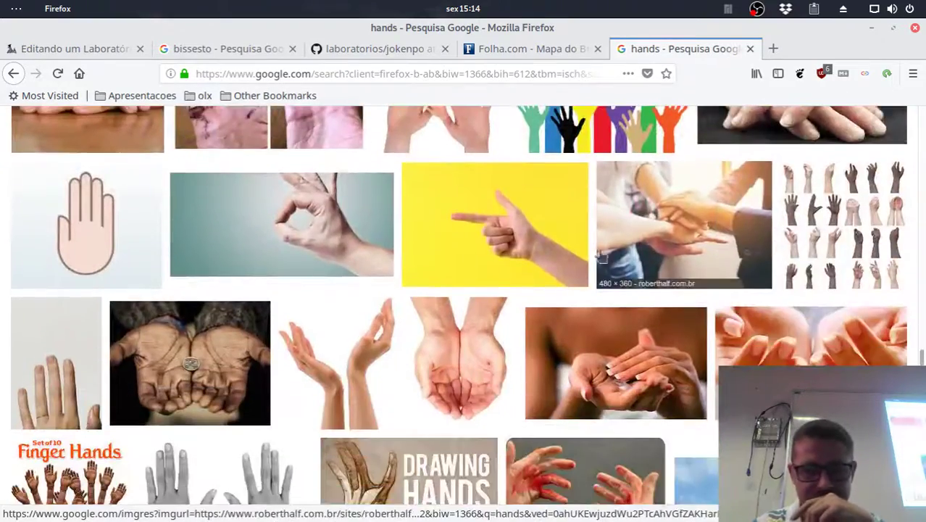
scroll(615, 269, down, 3)
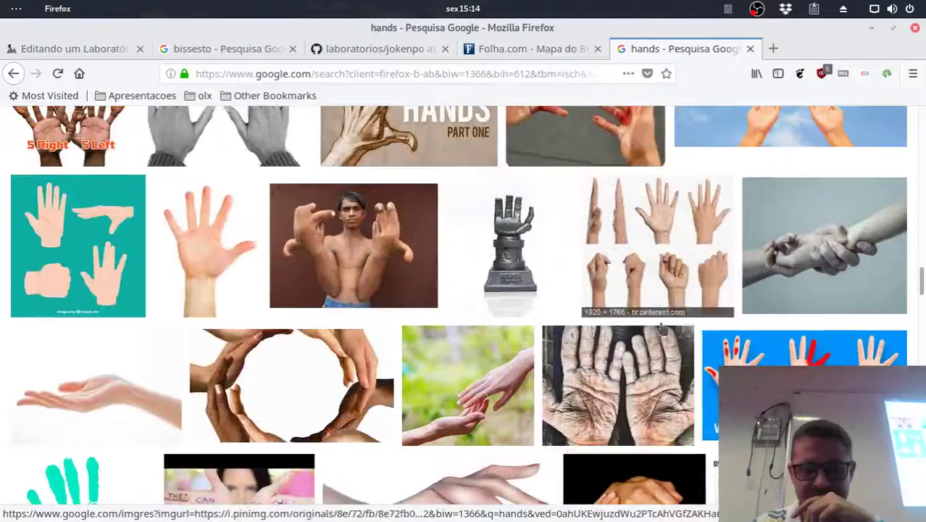
scroll(660, 354, up, 12)
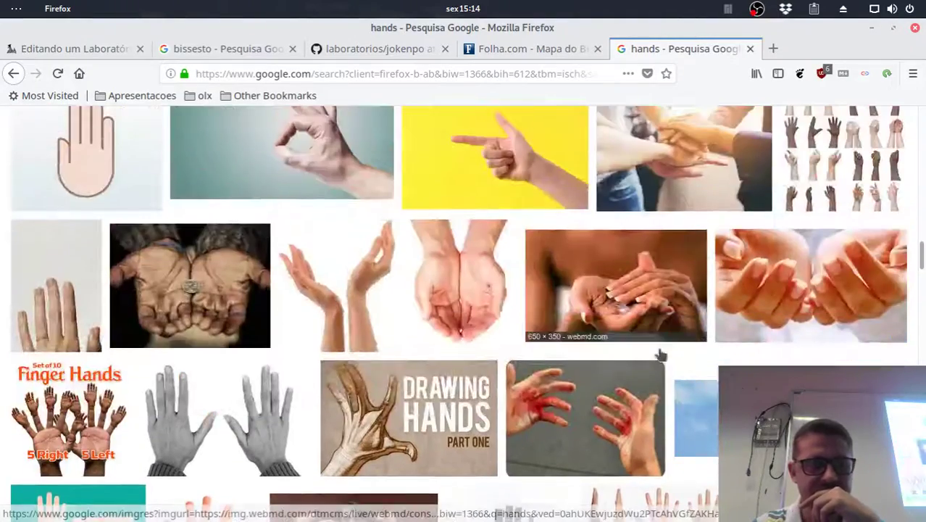
scroll(660, 353, up, 8)
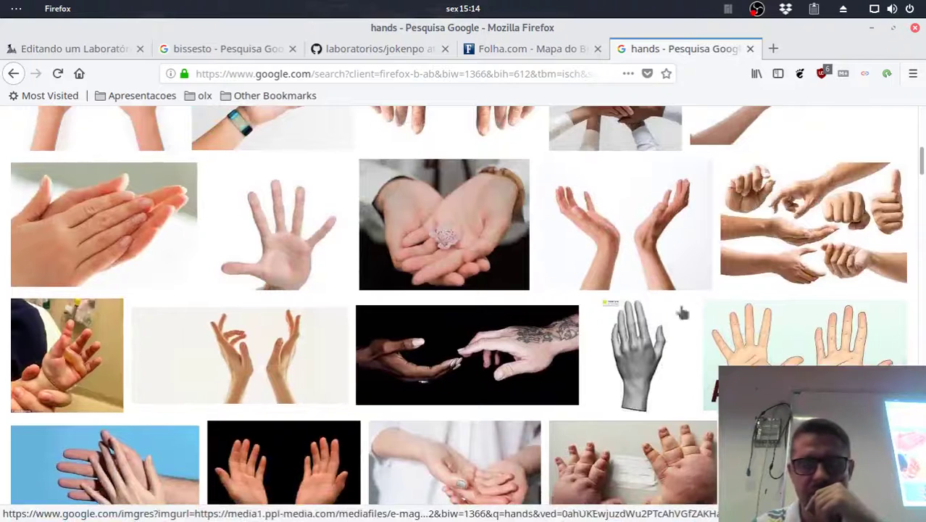
scroll(685, 311, up, 3)
scroll(828, 303, up, 2)
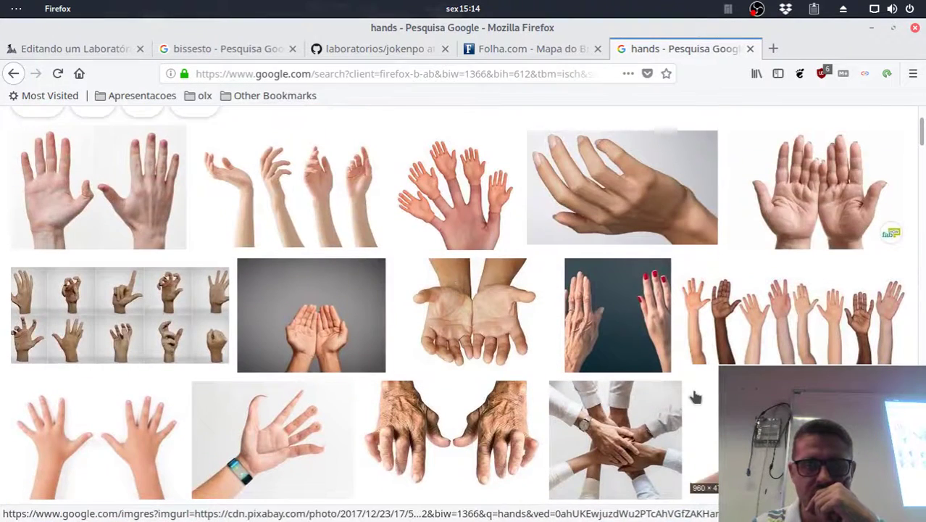
scroll(694, 394, up, 1)
scroll(697, 397, down, 3)
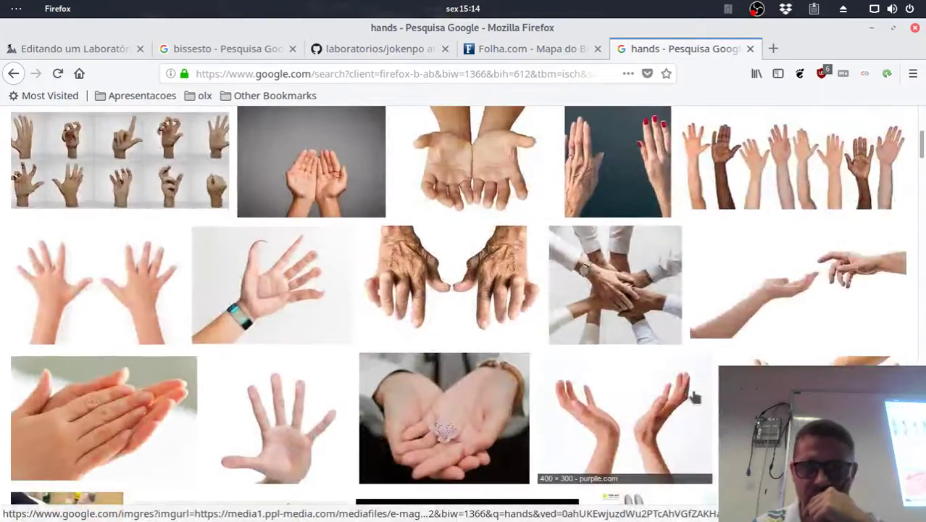
scroll(694, 397, down, 3)
scroll(691, 340, down, 3)
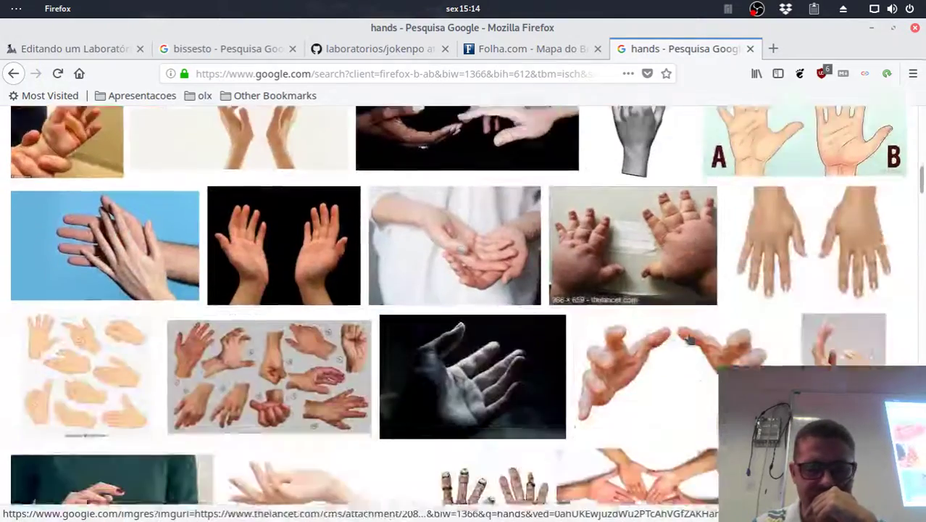
scroll(661, 317, down, 3)
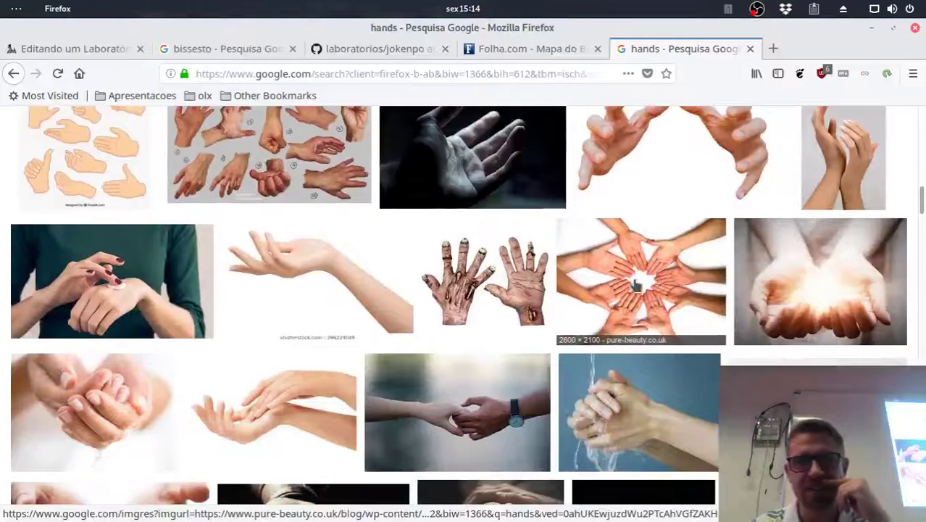
Look further down the hands image results for a picture that fits the hand game.
scroll(638, 289, down, 3)
scroll(652, 293, down, 6)
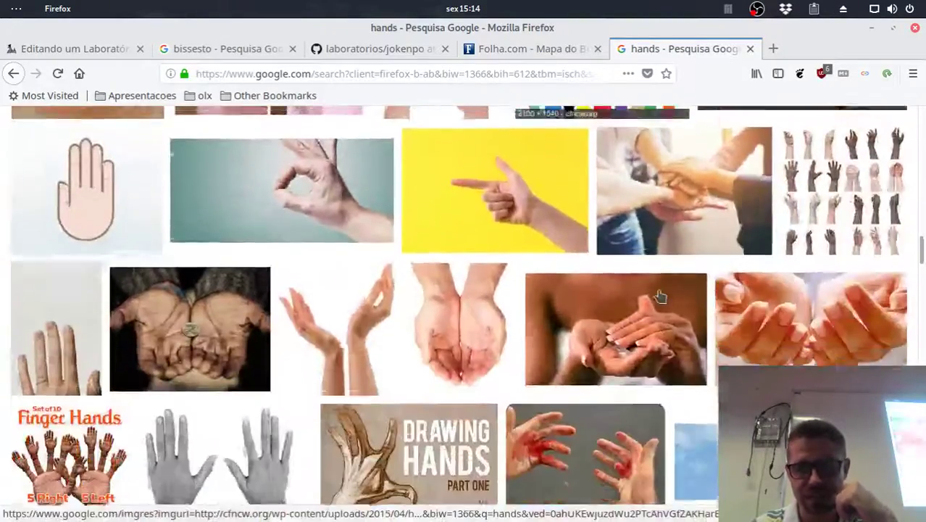
scroll(658, 298, down, 4)
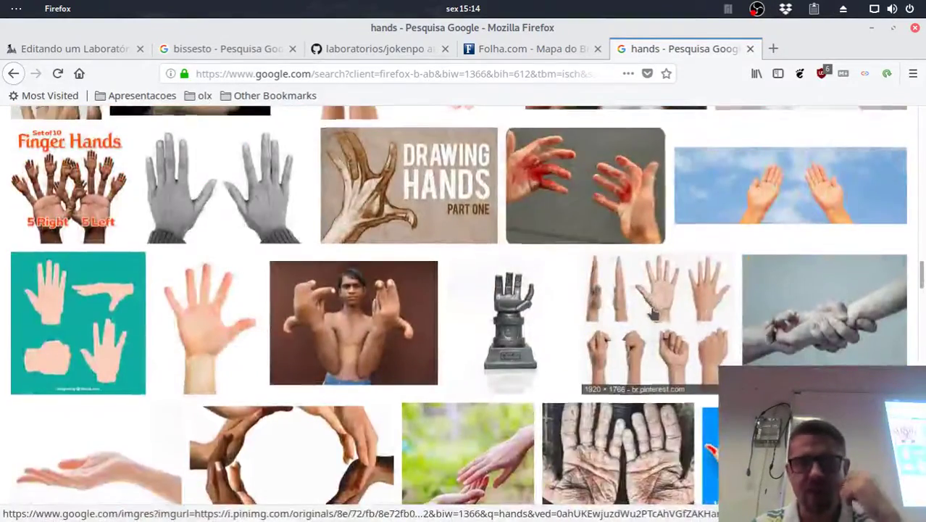
scroll(654, 315, down, 3)
scroll(666, 329, down, 3)
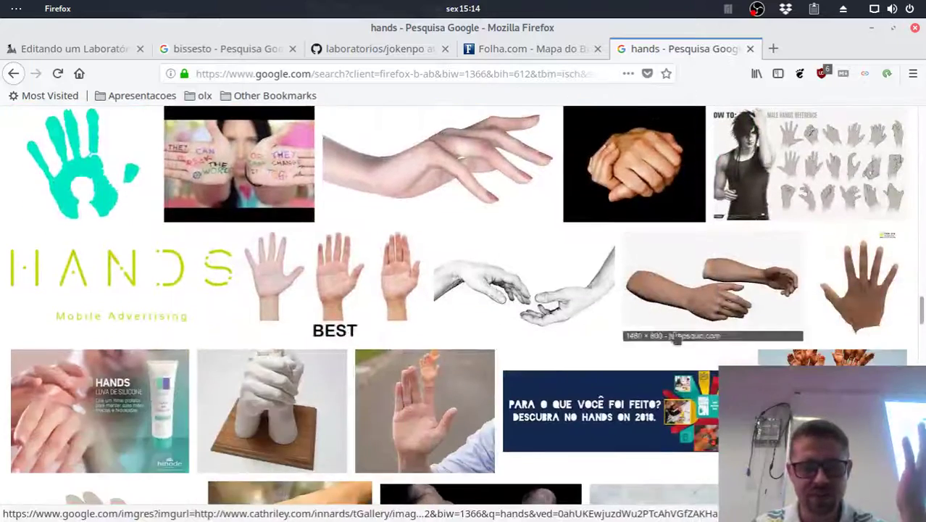
Search the images for "zerim ou um" and switch to the suggested spelling "zerinho ou um".
scroll(652, 311, up, 15)
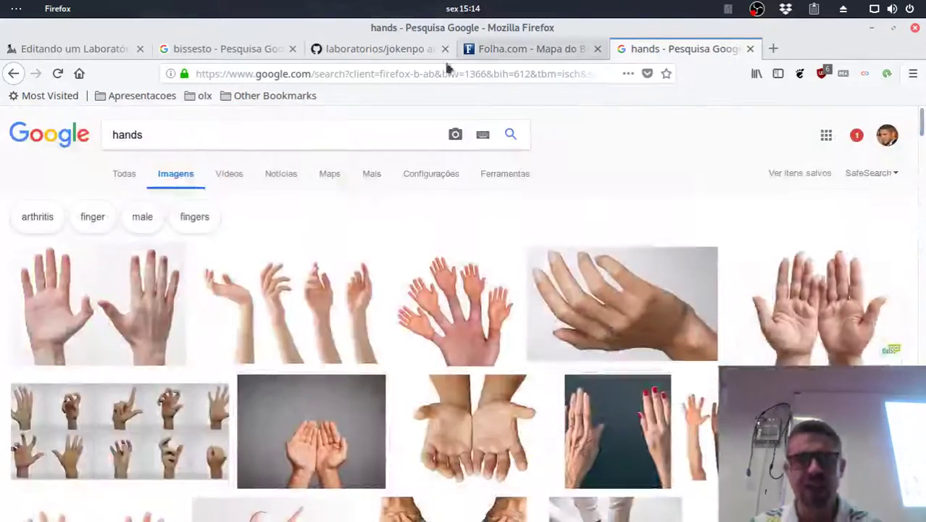
click(171, 137)
text(zerom)
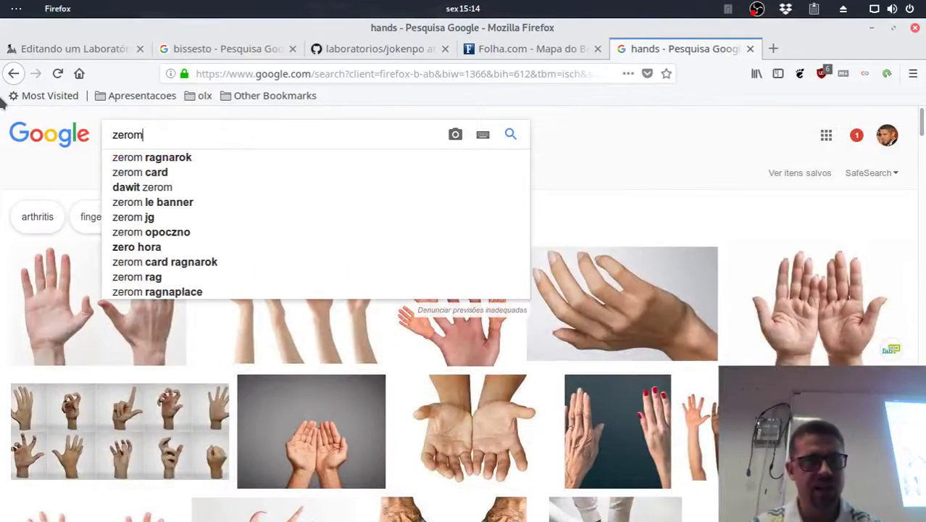
key(BackSpace)
key(BackSpace)
text(im ou um)
key(Return)
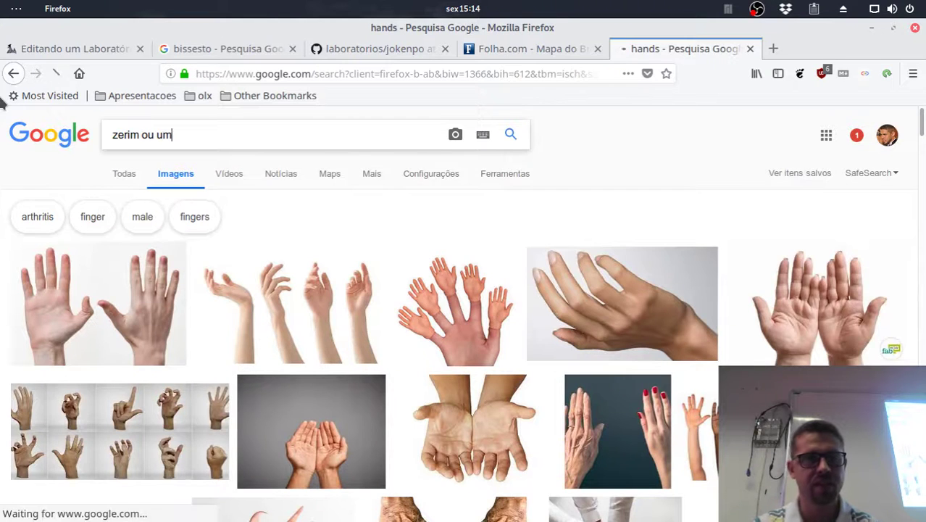
click(203, 253)
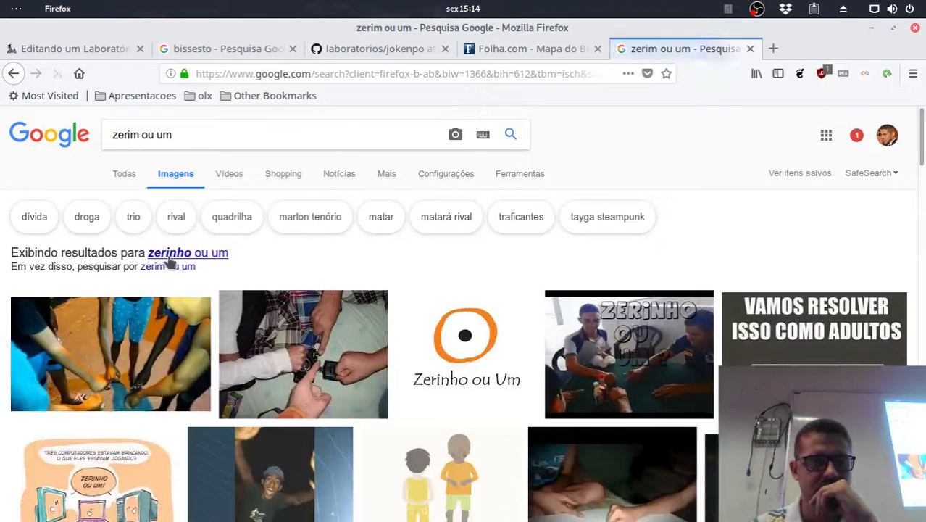
Browse the "zerinho ou um" images, previewing the drawing of two children and a related illustration of children playing, and close the preview.
scroll(615, 178, down, 4)
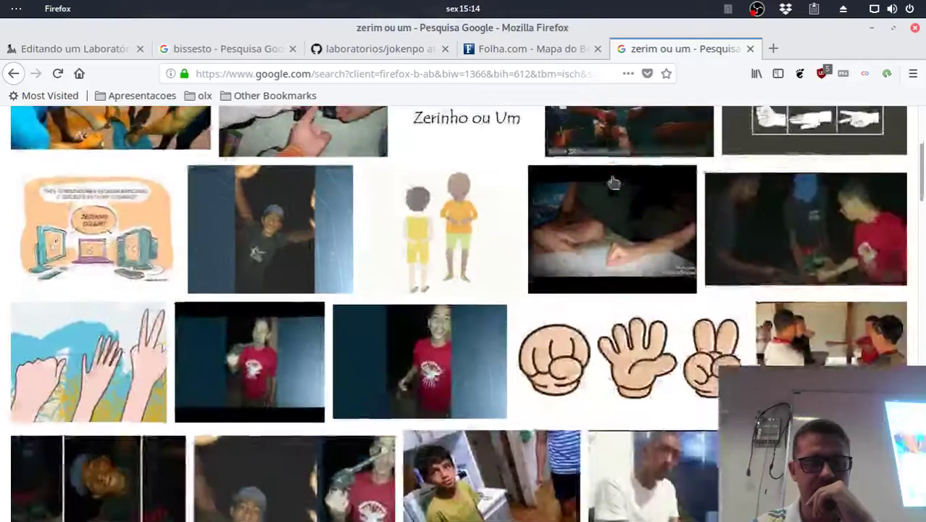
scroll(514, 303, up, 4)
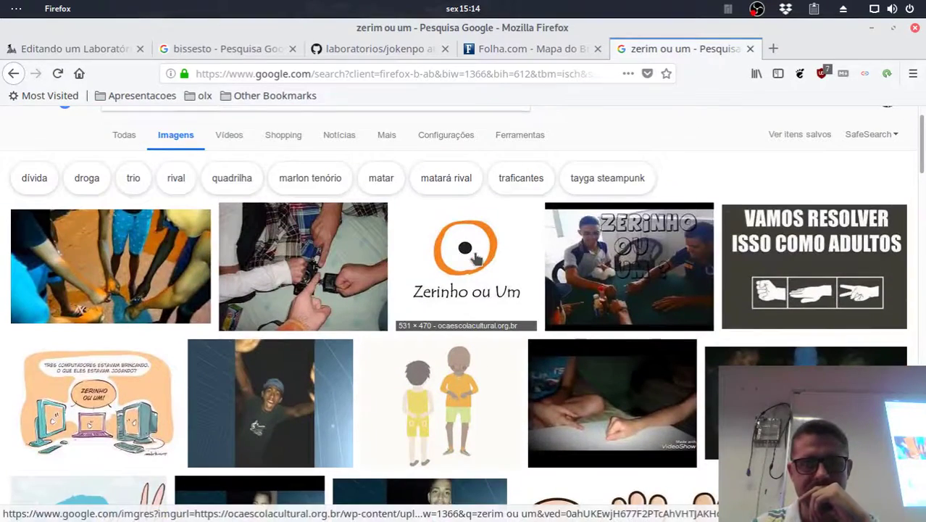
click(460, 404)
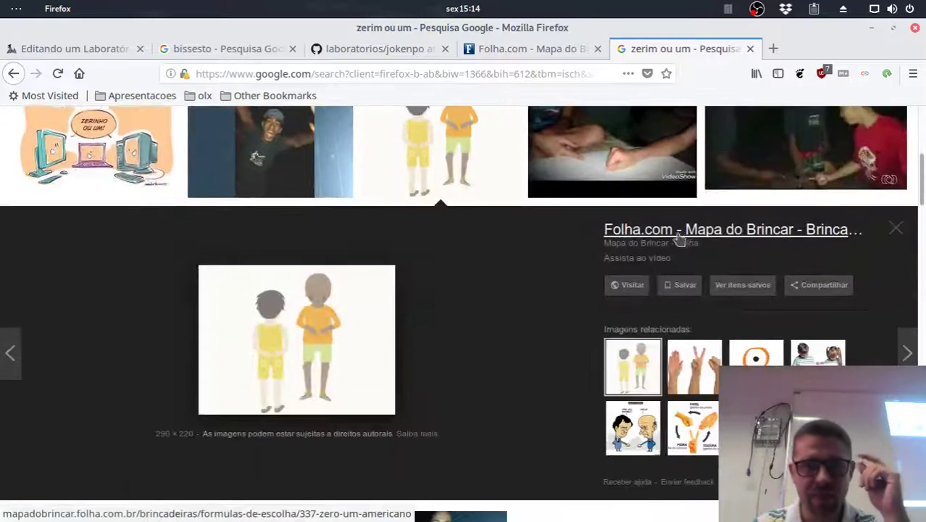
click(756, 422)
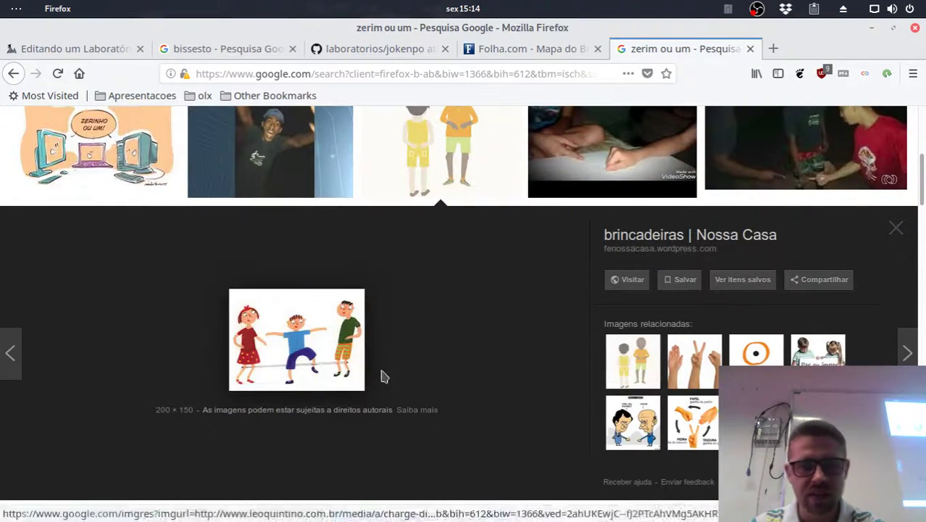
key(Escape)
scroll(424, 319, up, 4)
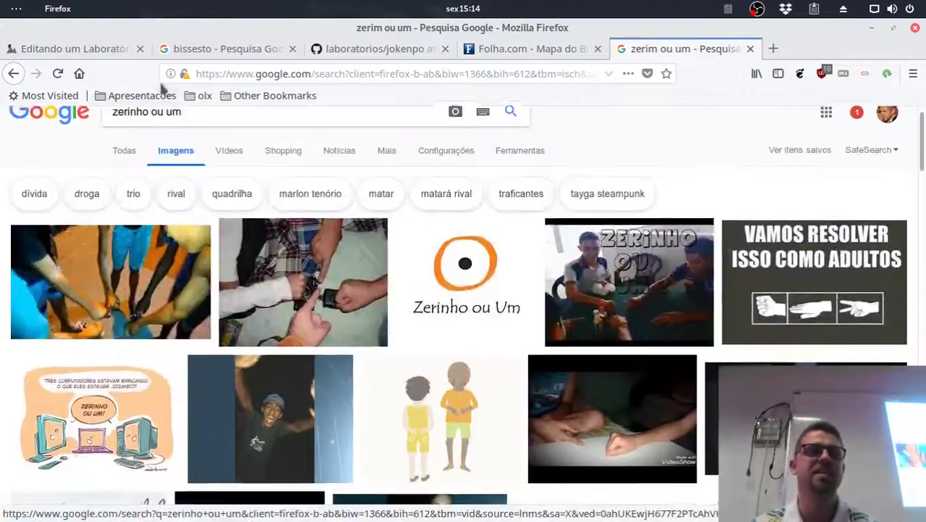
Replace the image search query with "crianças brincando" and run the search.
scroll(181, 181, down, 1)
scroll(201, 151, up, 1)
drag(187, 135, 86, 137)
text(crianças brin)
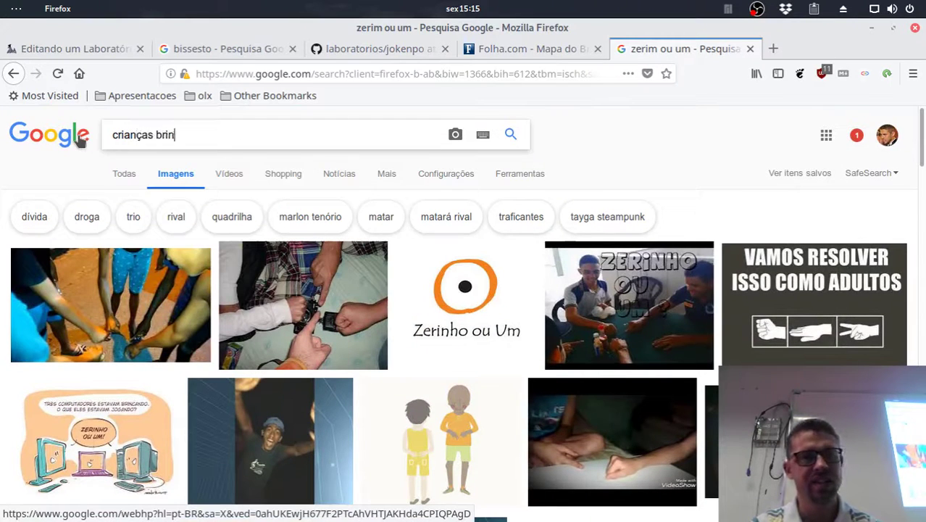
text(cando)
key(Return)
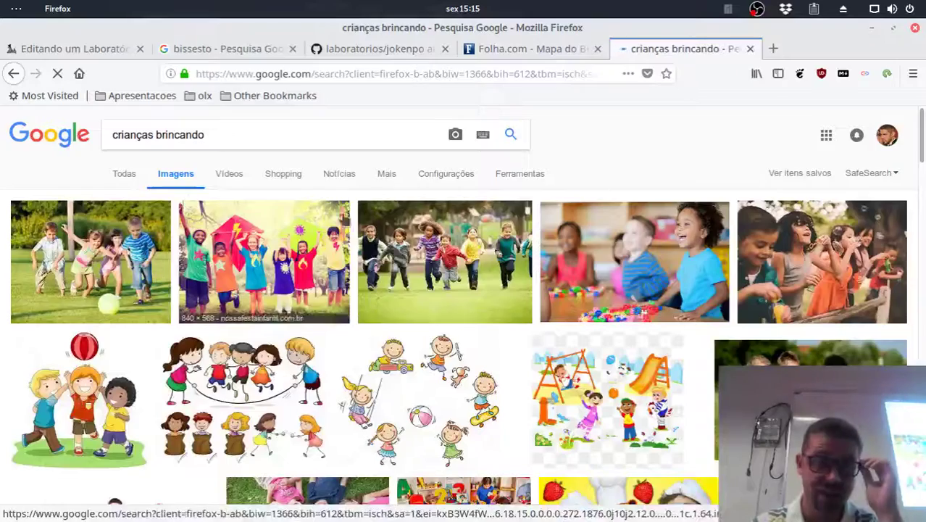
Browse the images of playing children and preview the cartoon of three children playing hospital, closing the preview again.
scroll(487, 186, down, 3)
scroll(487, 185, down, 2)
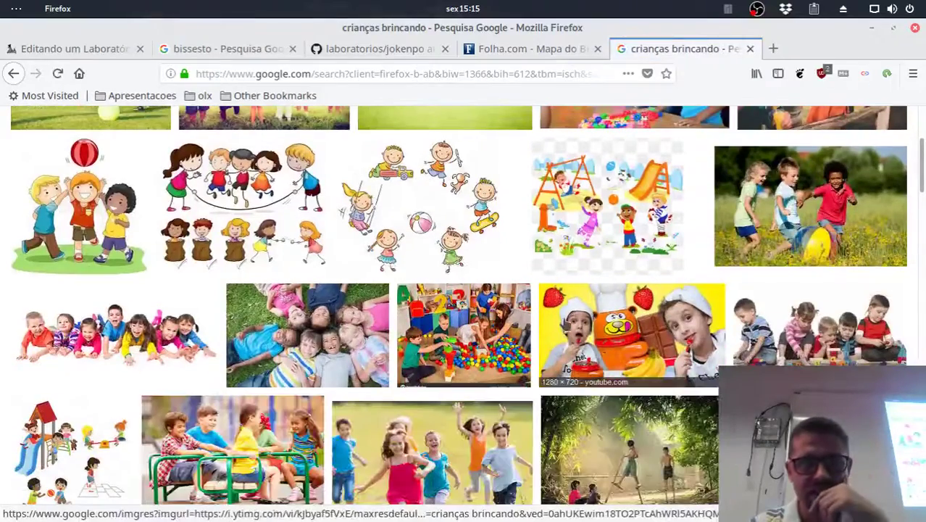
scroll(568, 278, down, 5)
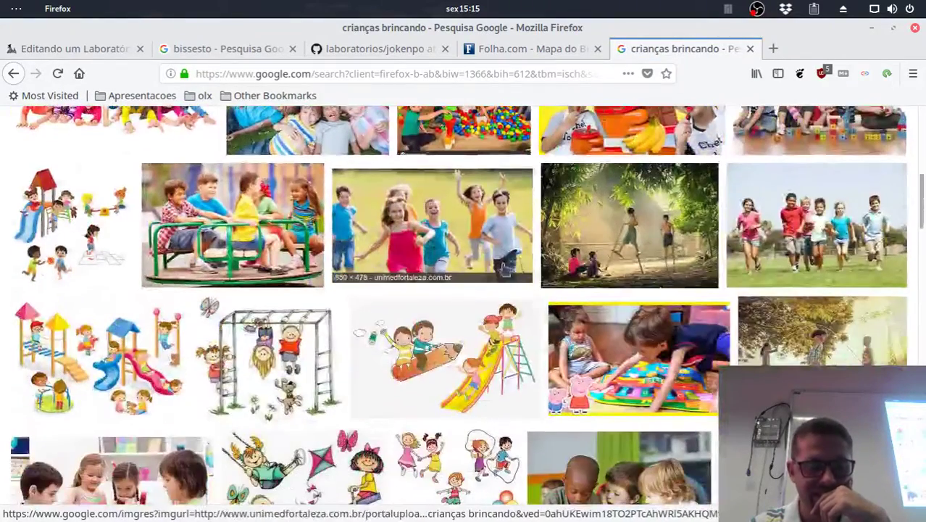
scroll(561, 209, down, 10)
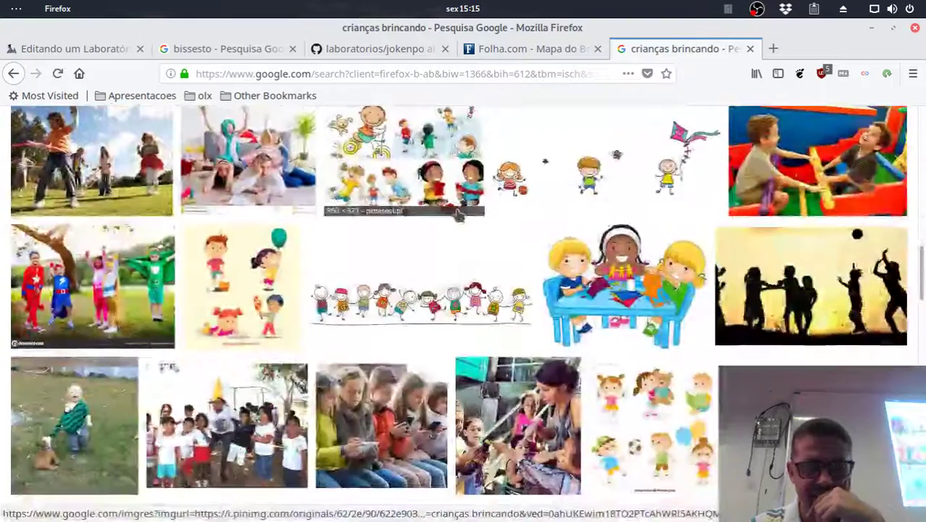
scroll(449, 219, down, 10)
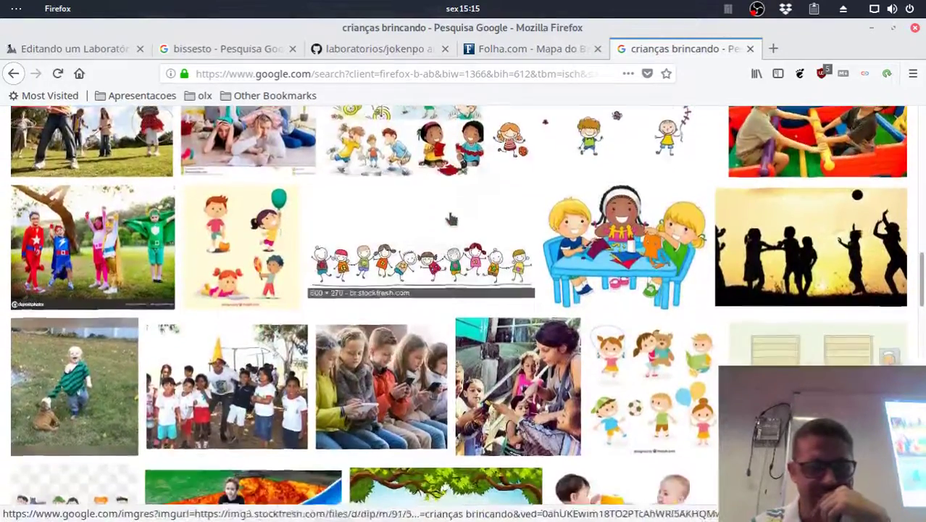
scroll(455, 218, down, 4)
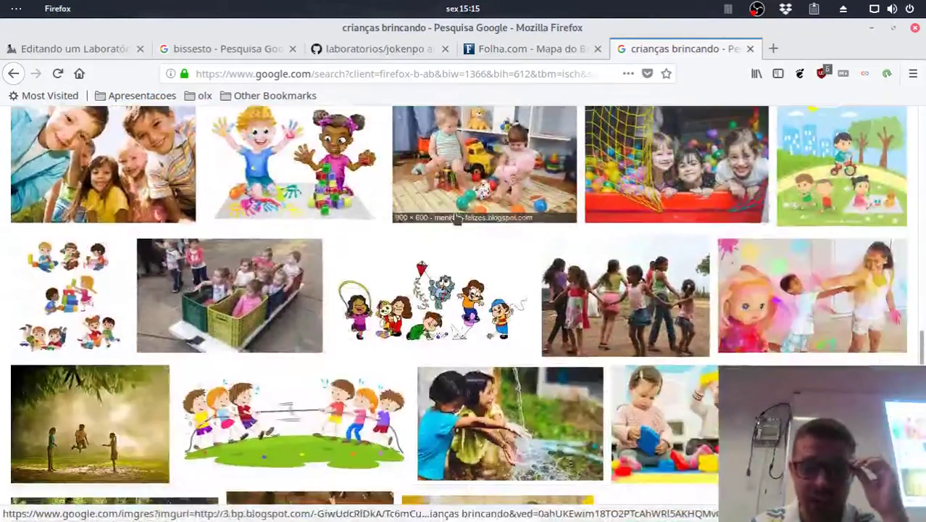
scroll(400, 270, up, 10)
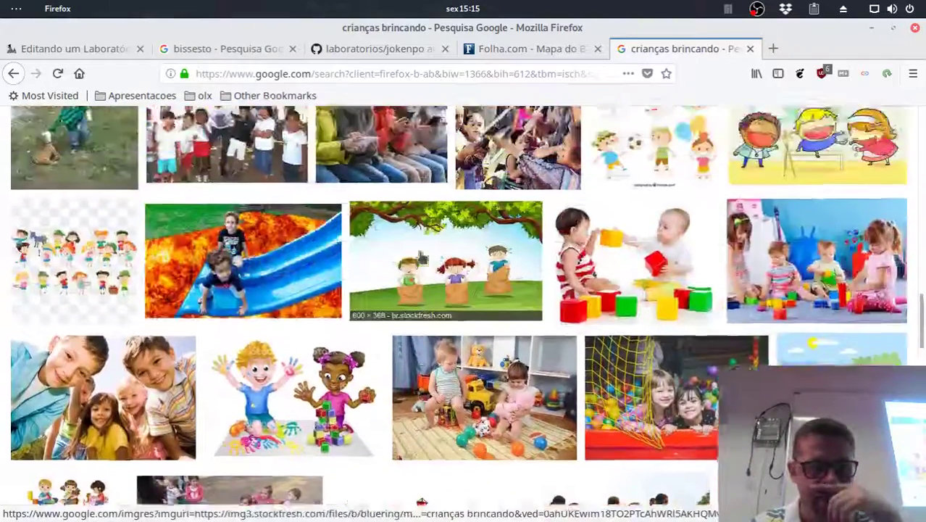
scroll(401, 270, down, 3)
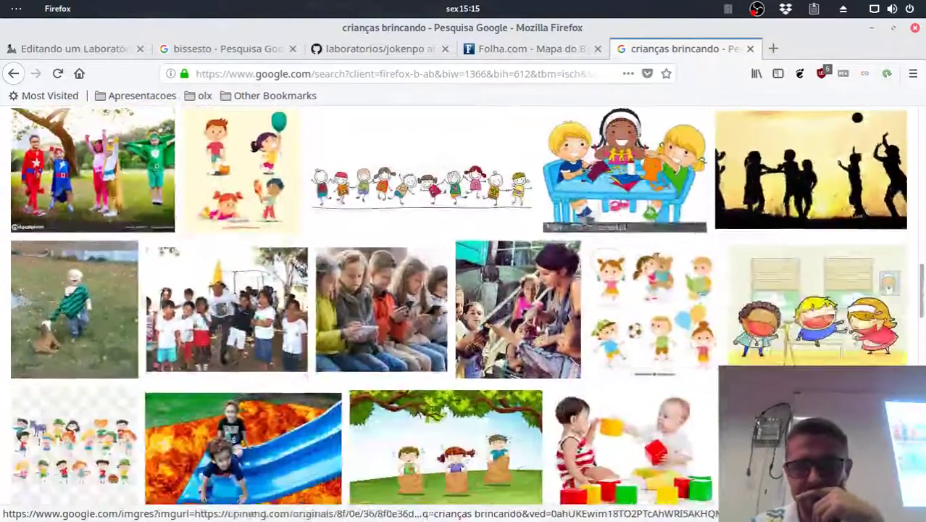
click(802, 352)
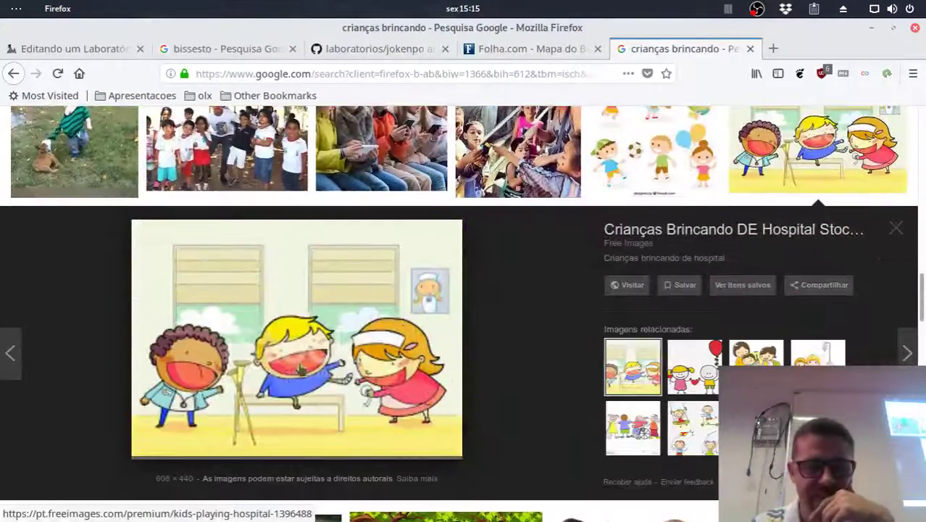
key(Escape)
Go back through the images of playing children, preview the drawing of three boys with a red ball, and close it.
scroll(500, 337, up, 2)
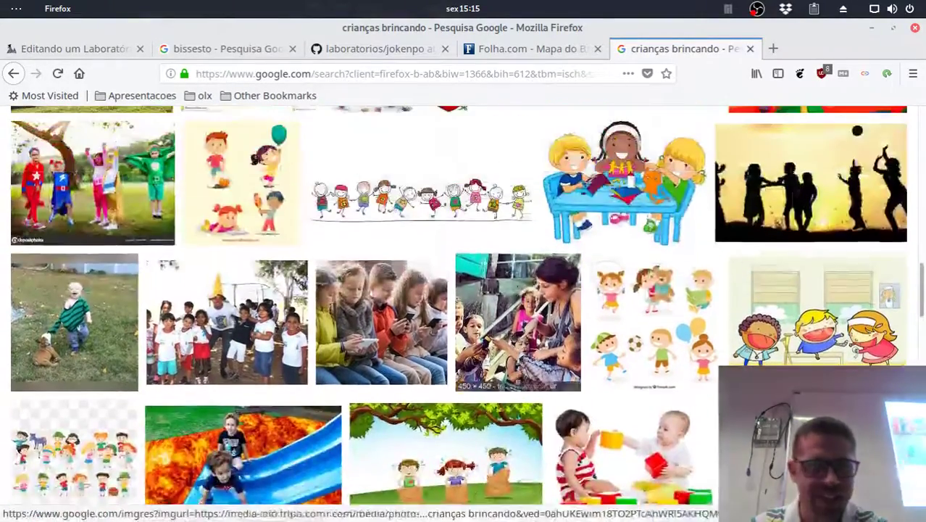
scroll(529, 330, up, 6)
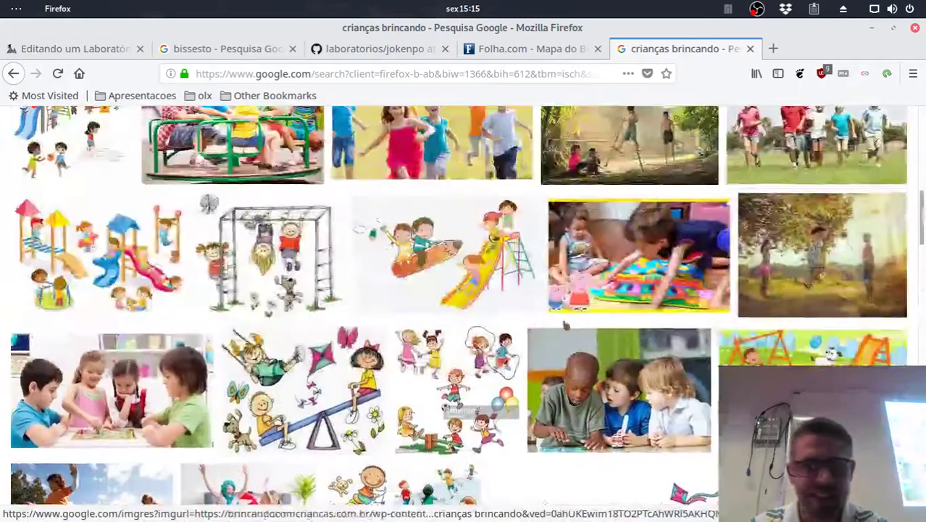
scroll(565, 325, up, 3)
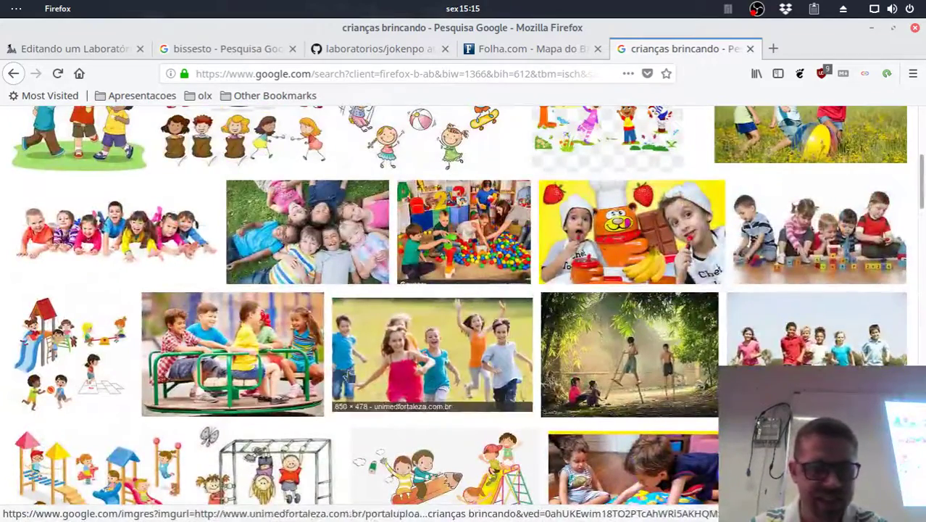
scroll(348, 375, up, 4)
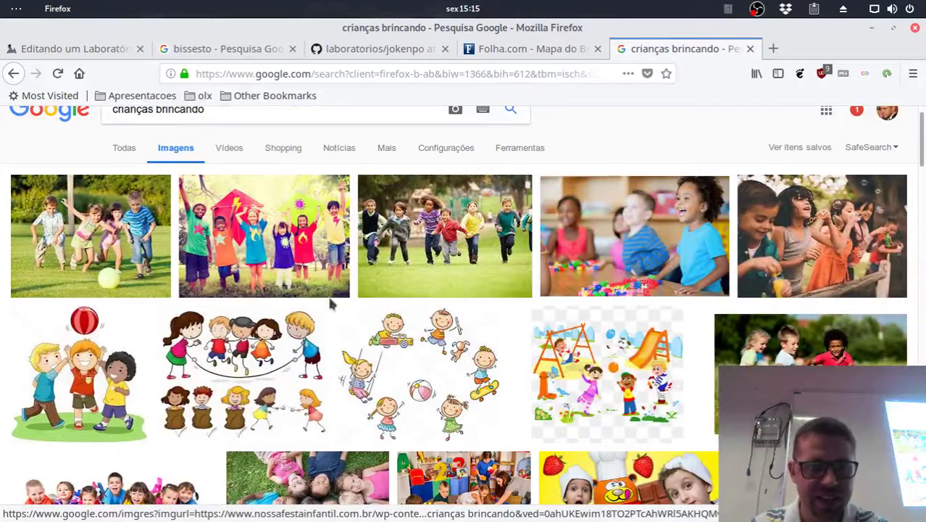
click(80, 373)
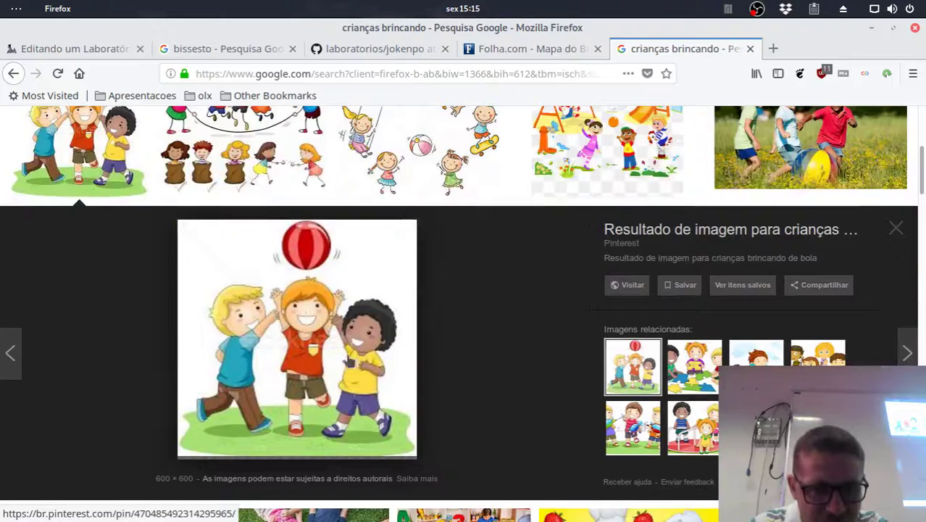
key(Escape)
scroll(351, 314, up, 3)
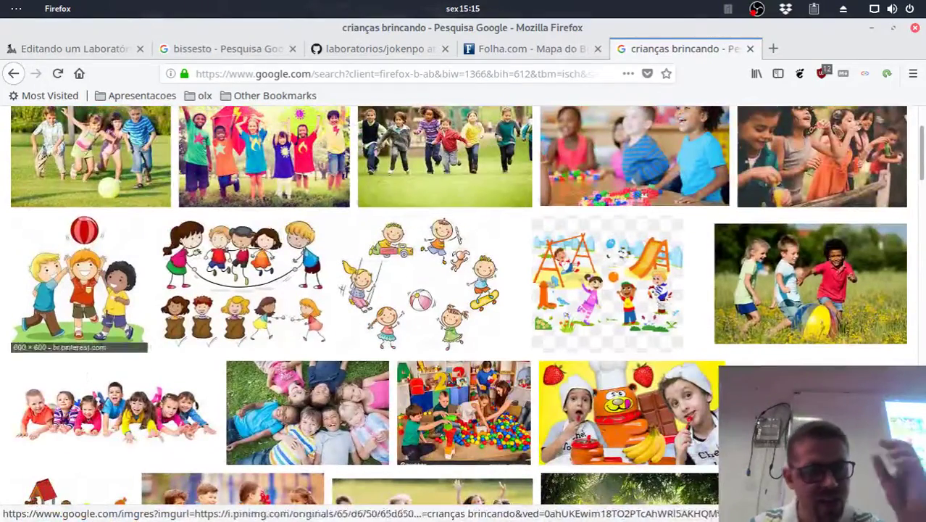
Replace the image search query with "kids playing hands" and run the search.
scroll(348, 319, up, 1)
scroll(420, 297, up, 3)
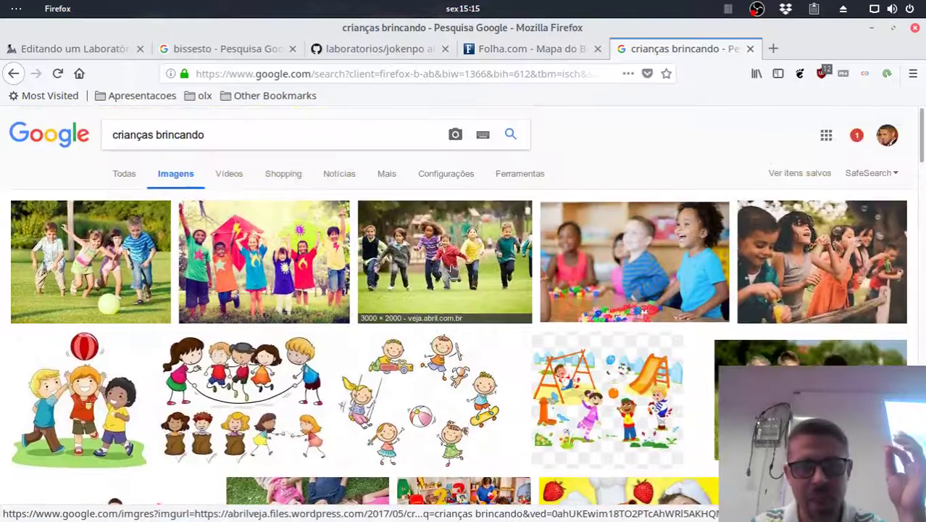
click(283, 124)
key(ctrl+a)
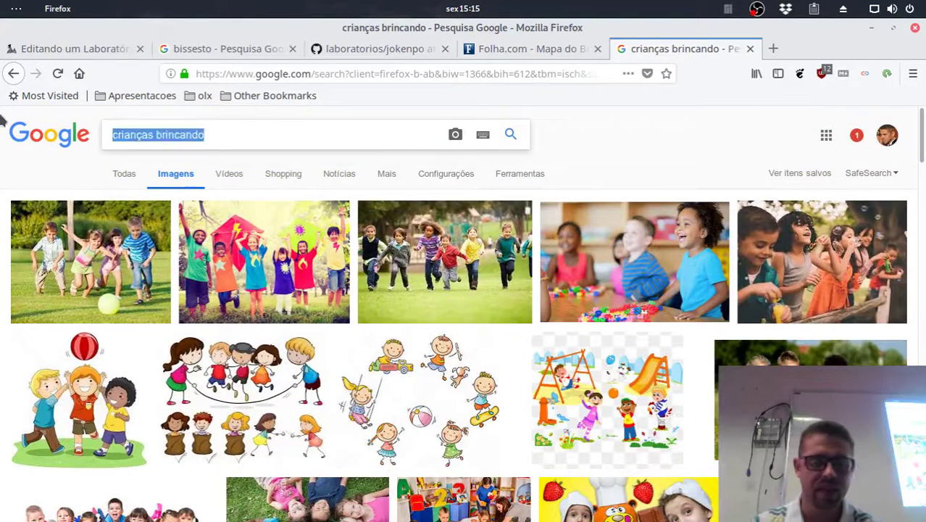
text(kin)
key(BackSpace)
text(ds pl)
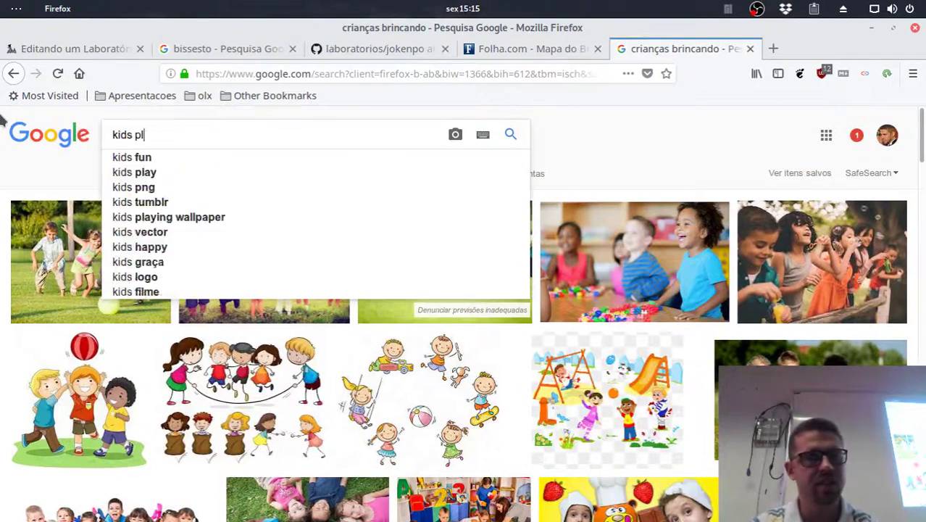
text(aying ha)
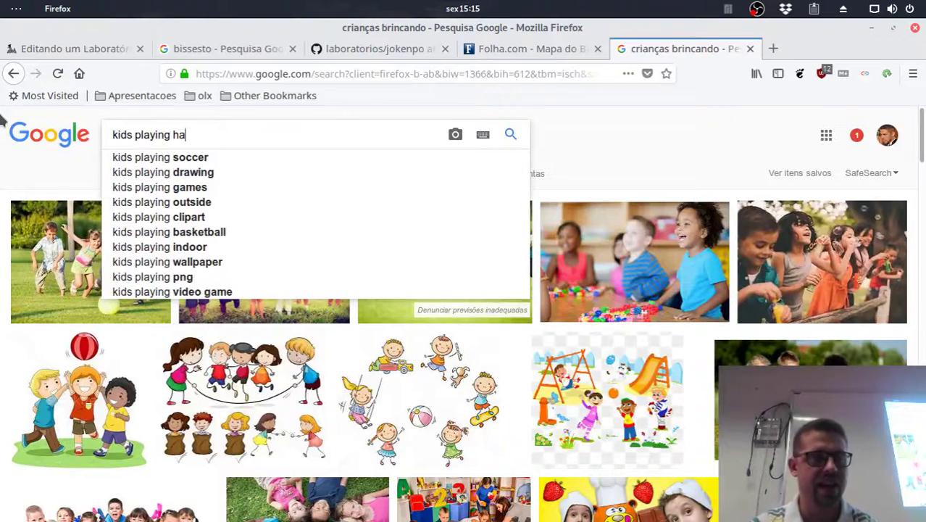
text(nds)
key(Return)
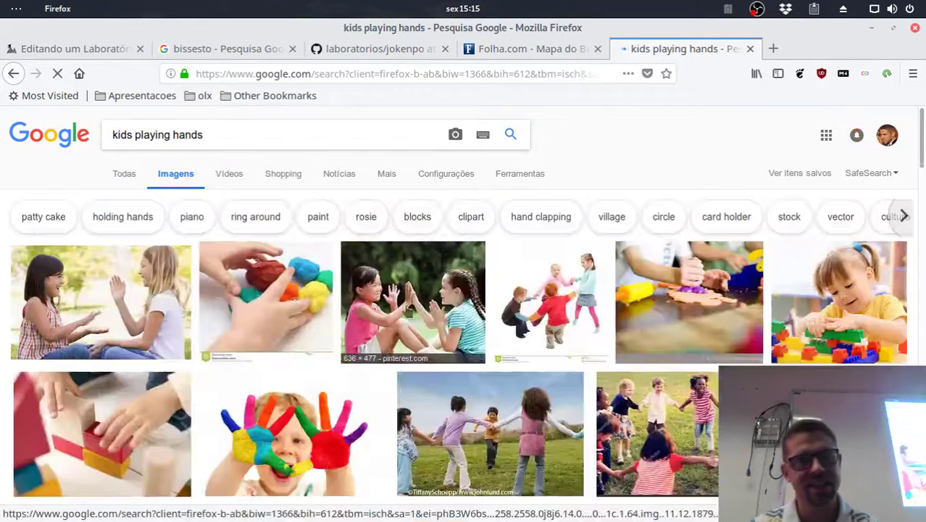
Preview the image of a child holding up multicoloured painted hands.
scroll(549, 232, down, 3)
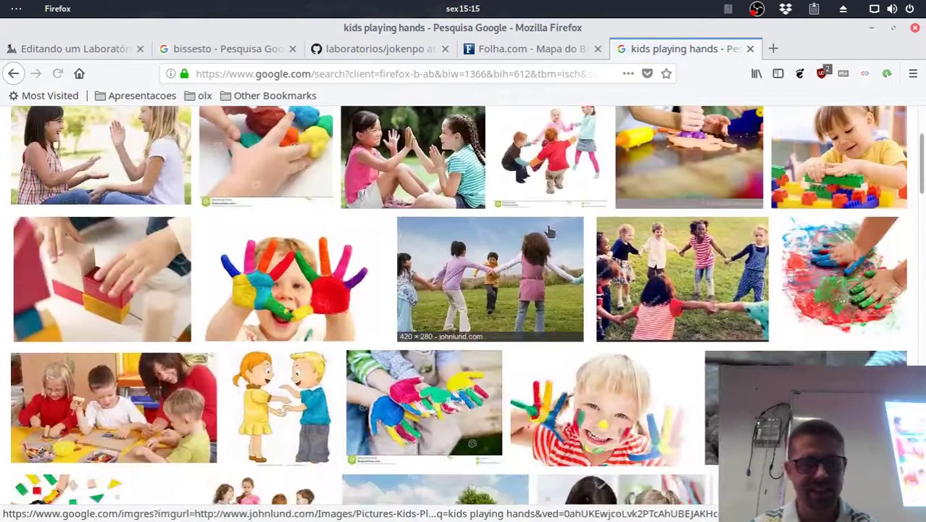
click(303, 270)
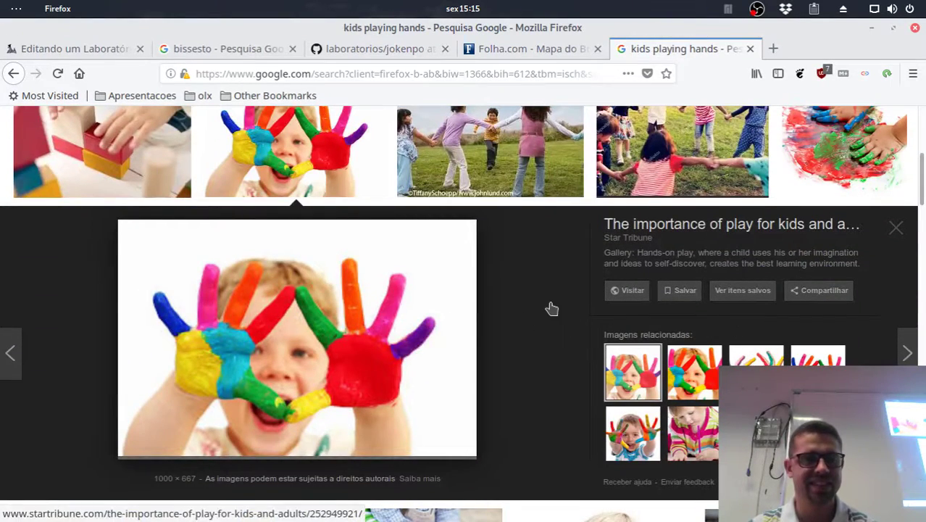
Browse the "kids playing hands" image results and preview the photo of children's colourful painted hands held out together.
scroll(552, 308, down, 5)
scroll(539, 335, down, 5)
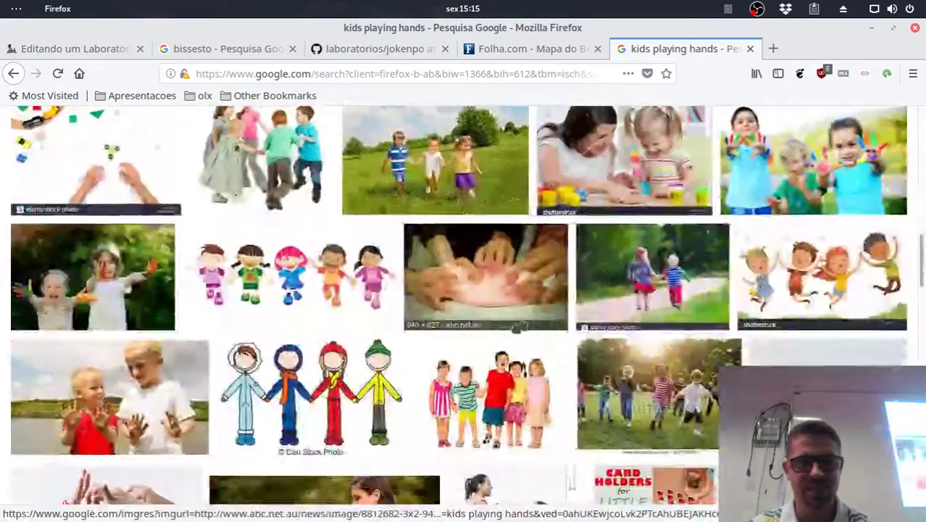
scroll(539, 334, down, 4)
scroll(540, 335, down, 15)
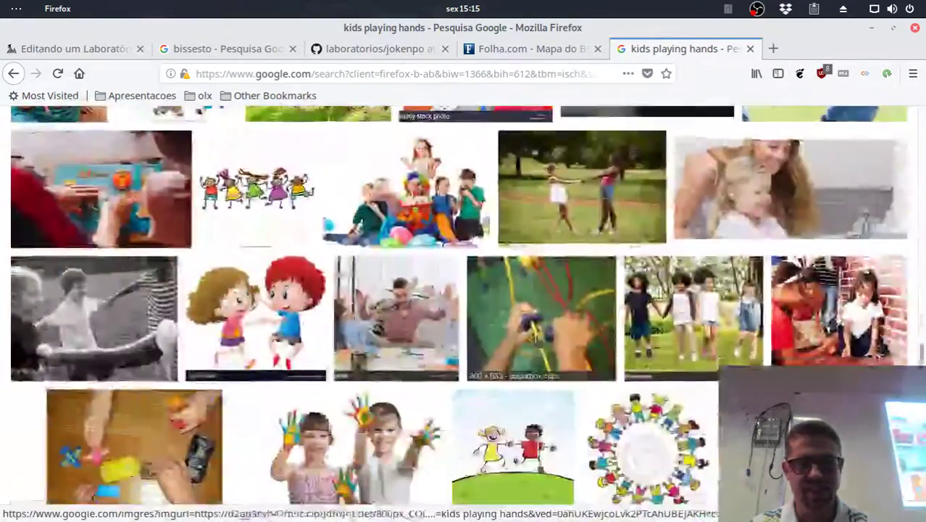
scroll(540, 335, up, 18)
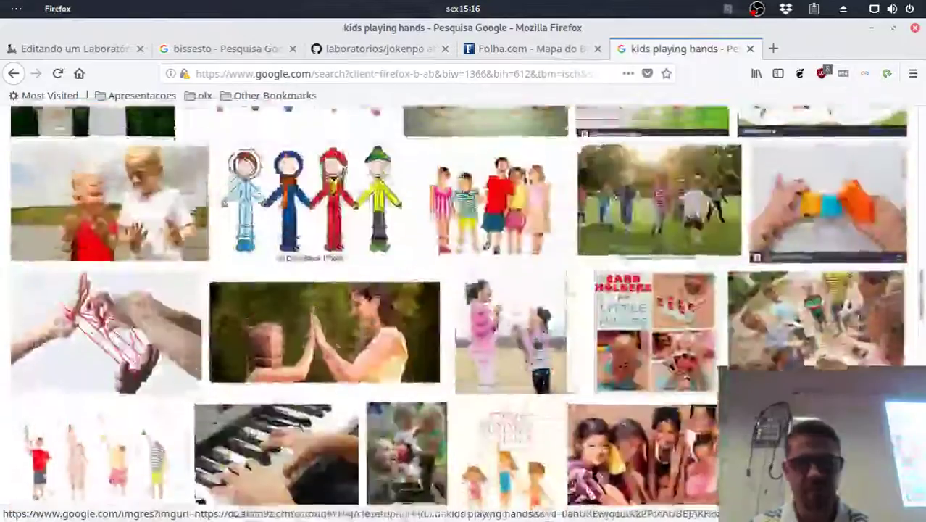
scroll(509, 330, down, 4)
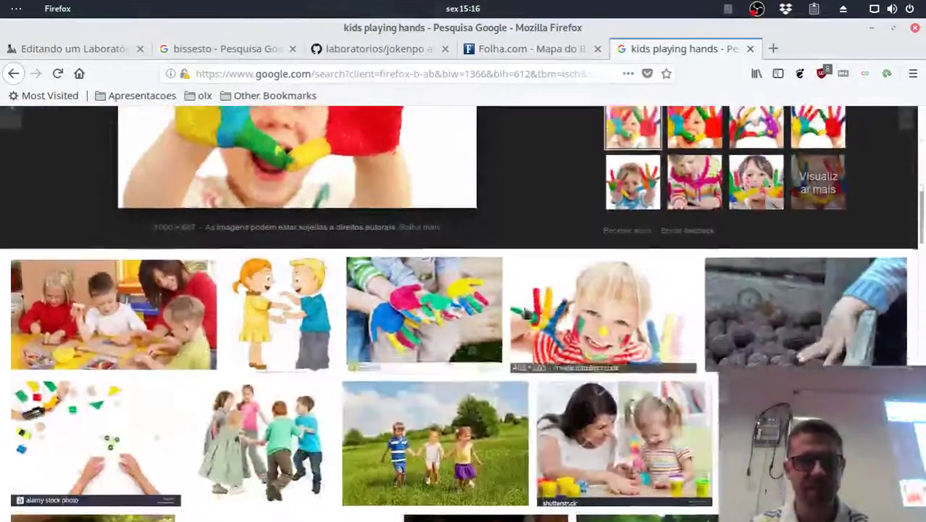
click(457, 293)
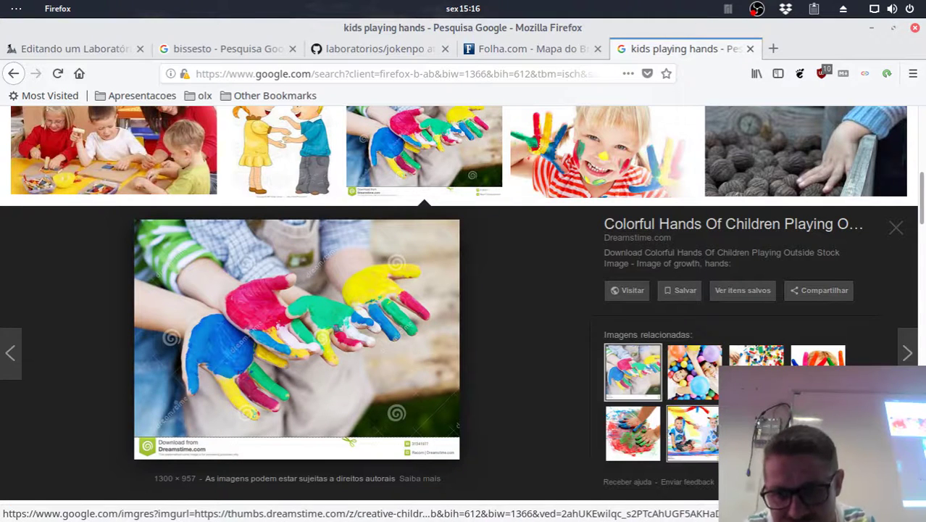
Show more images related to the painted hands and preview the photo of children's hands meeting around a blue wheel.
click(818, 433)
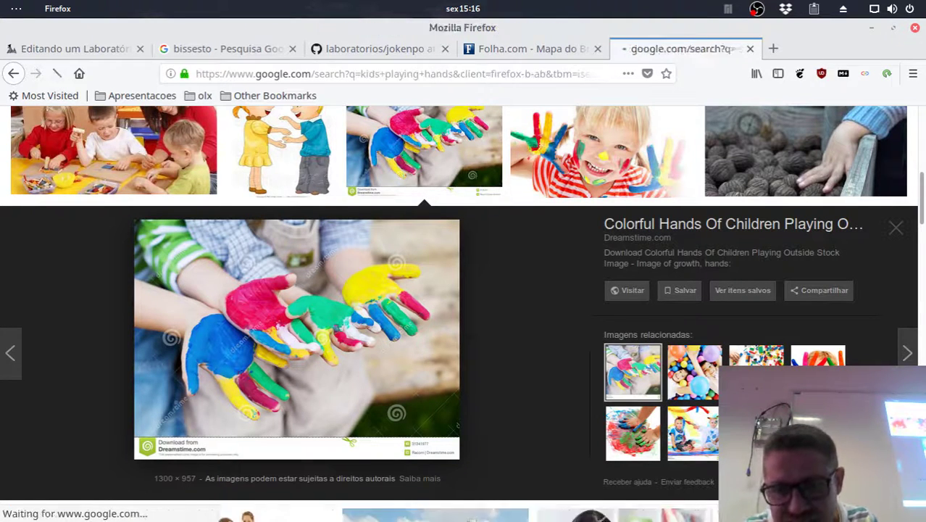
scroll(427, 415, down, 3)
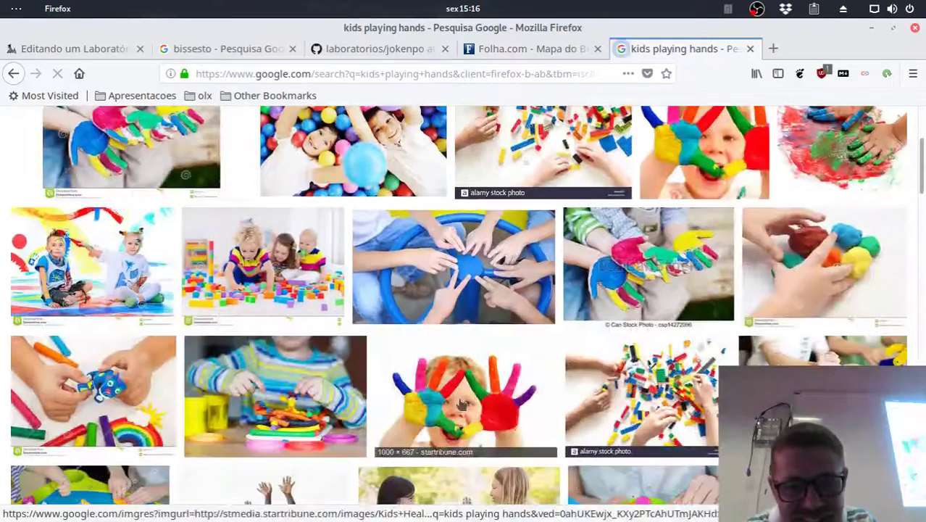
click(442, 290)
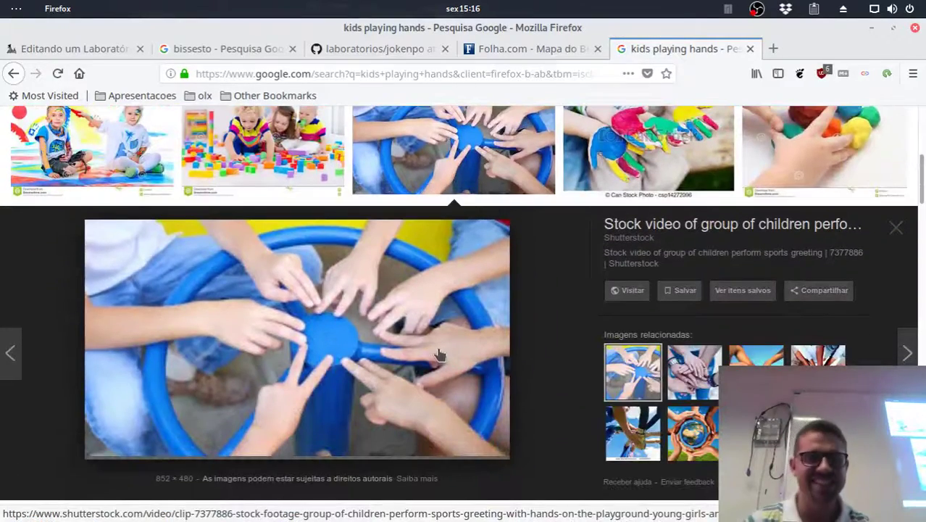
Open the Shutterstock source page of the blue wheel photo, check it, and return to the image preview.
click(309, 337)
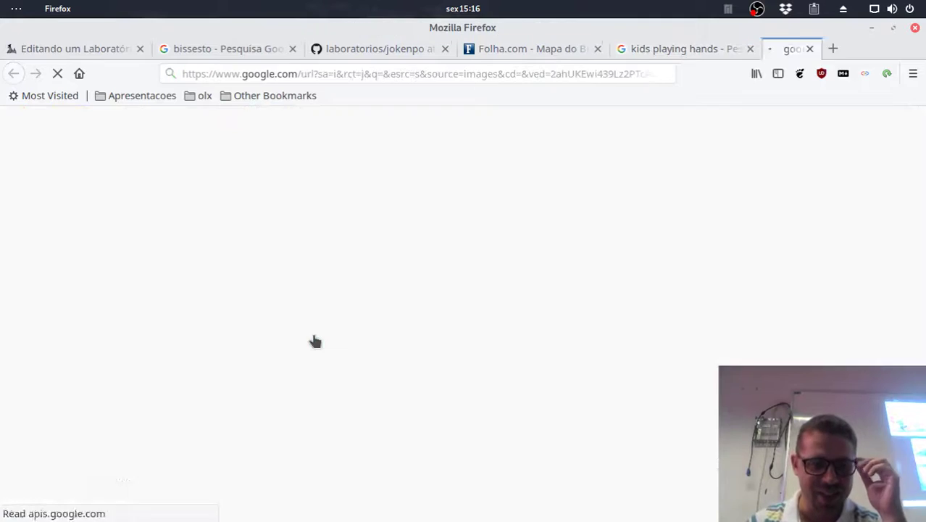
click(678, 48)
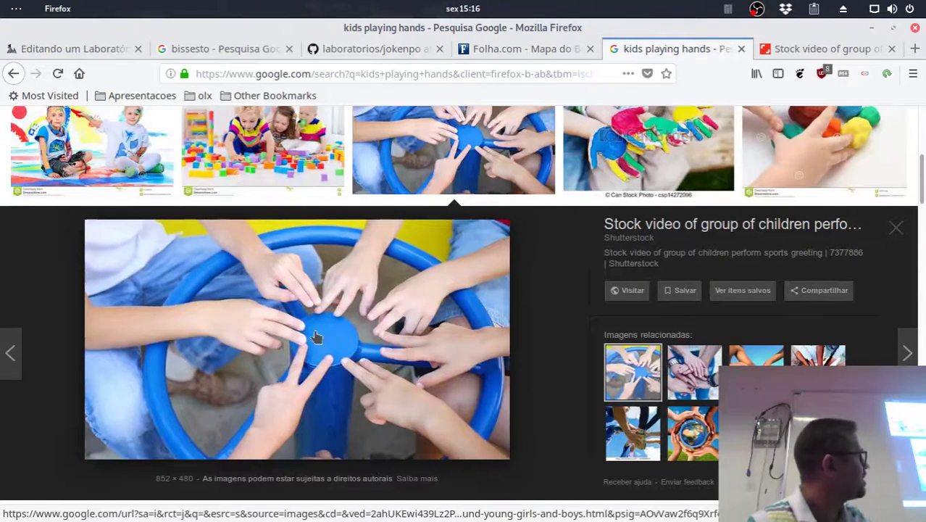
scroll(401, 360, up, 3)
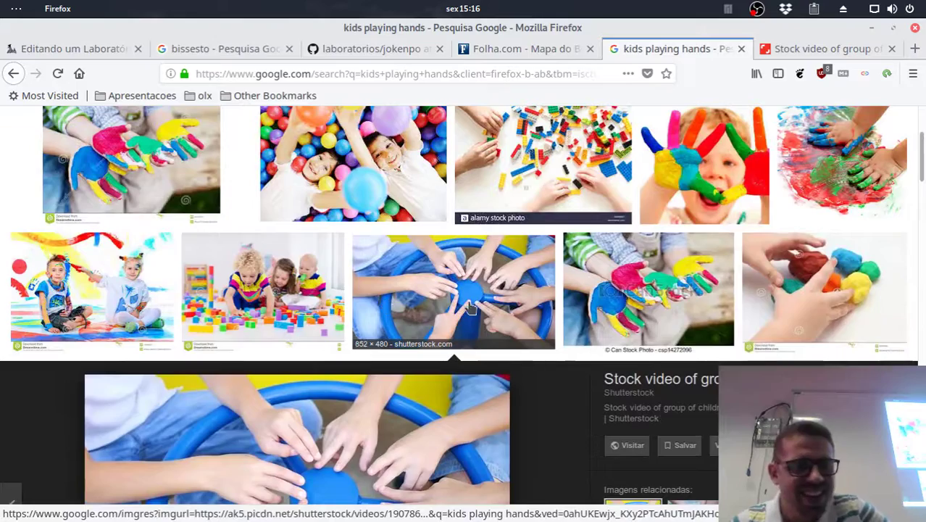
scroll(388, 304, up, 2)
click(828, 51)
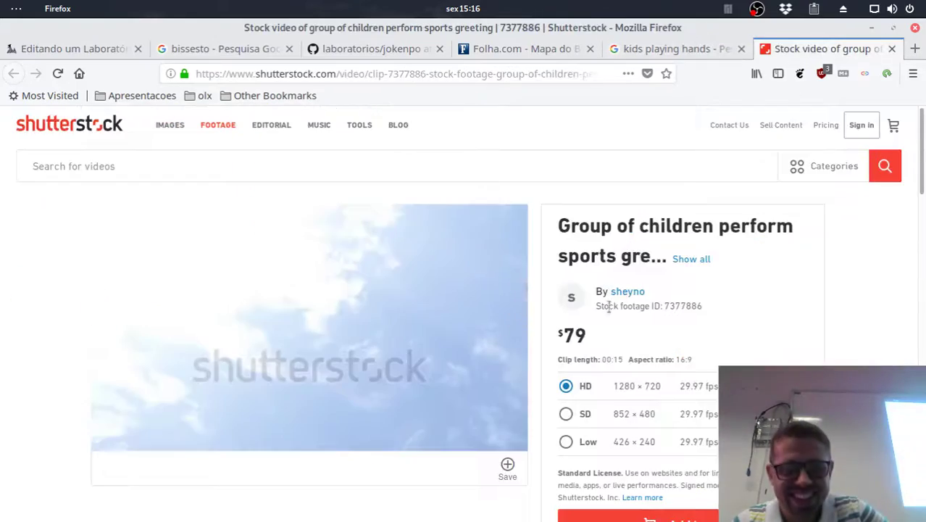
click(725, 49)
scroll(587, 384, down, 6)
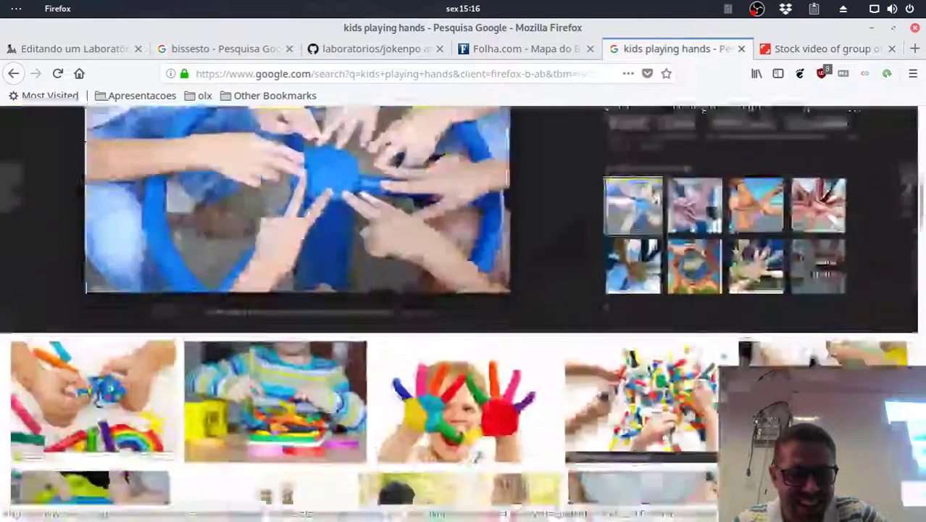
scroll(587, 384, up, 3)
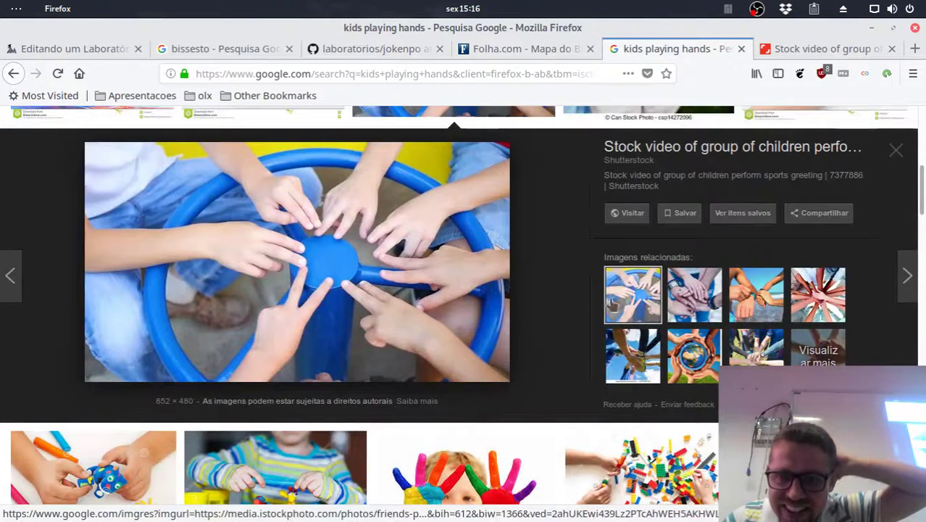
Save the photo of hands around the blue wheel as hands.jpg in the Downloads folder.
right_click(330, 280)
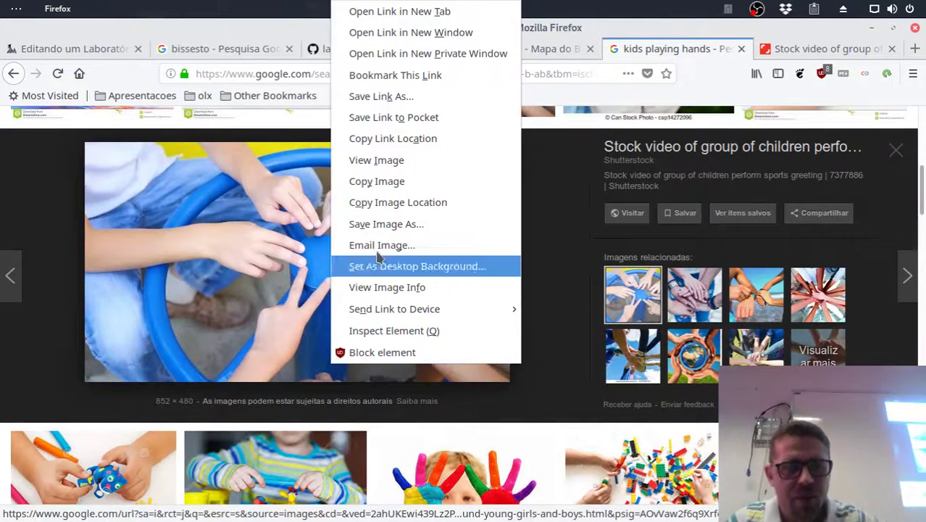
click(410, 226)
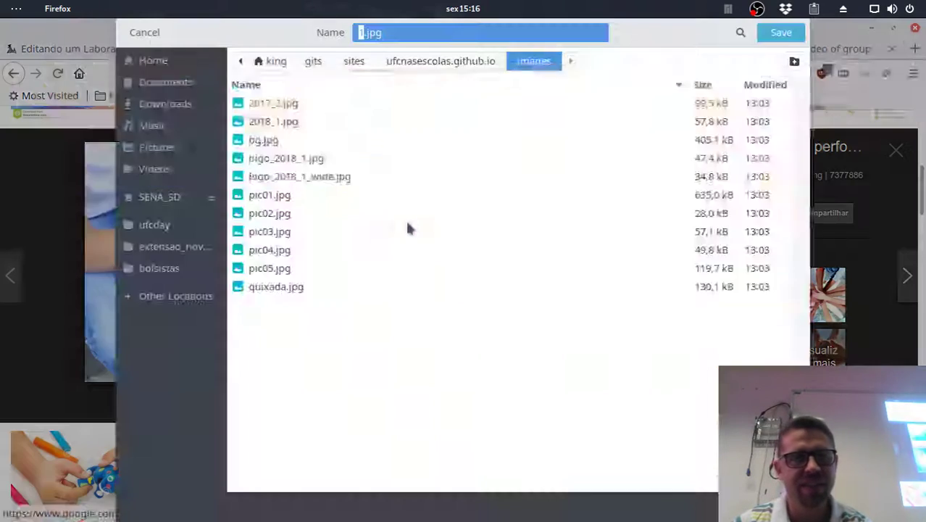
click(177, 109)
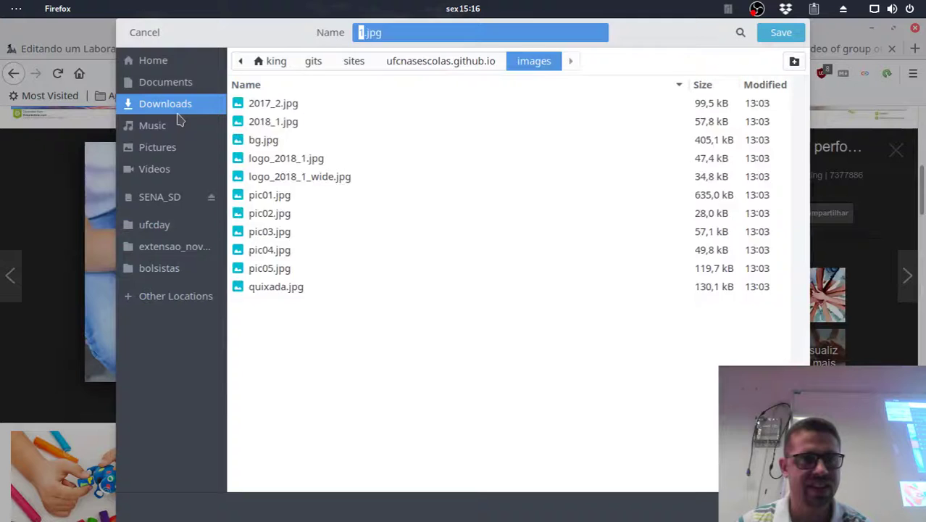
click(362, 32)
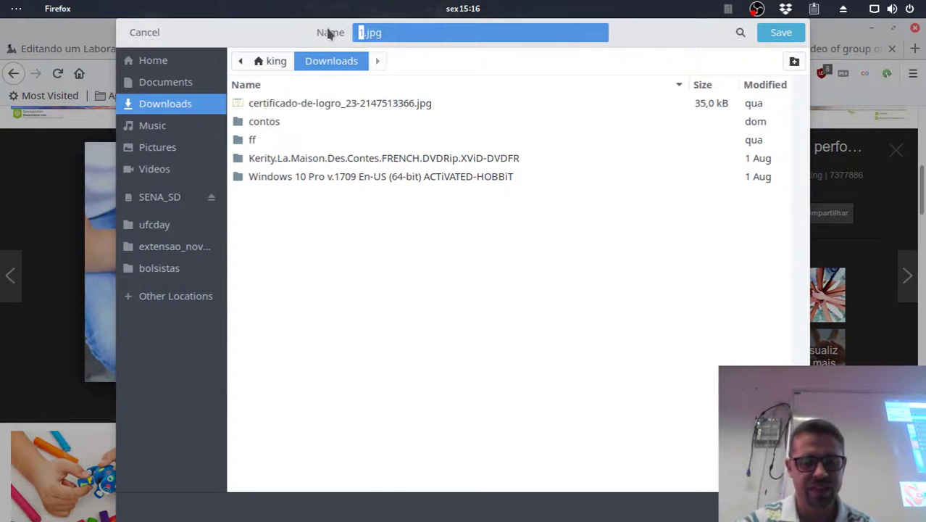
click(780, 32)
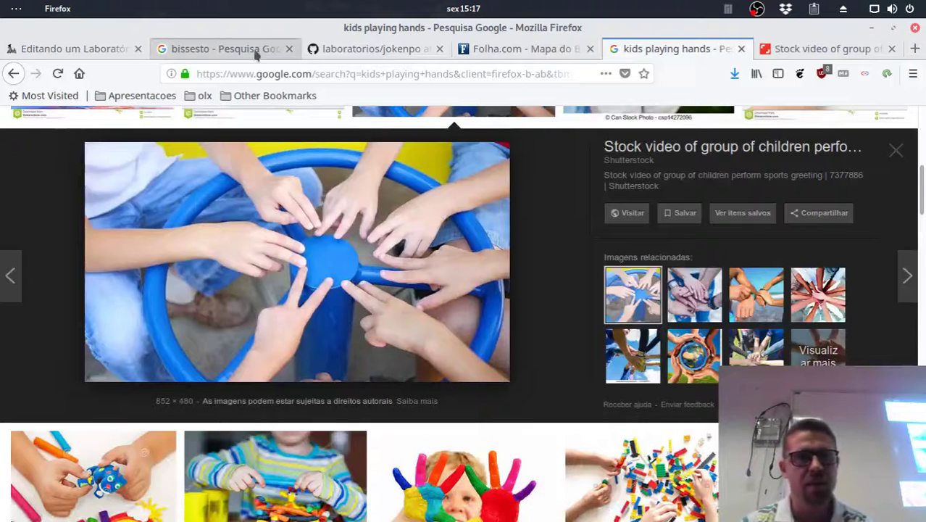
In the Moodle lab description, start inserting an image above the Motivação heading and upload hands.jpg from Downloads.
click(80, 49)
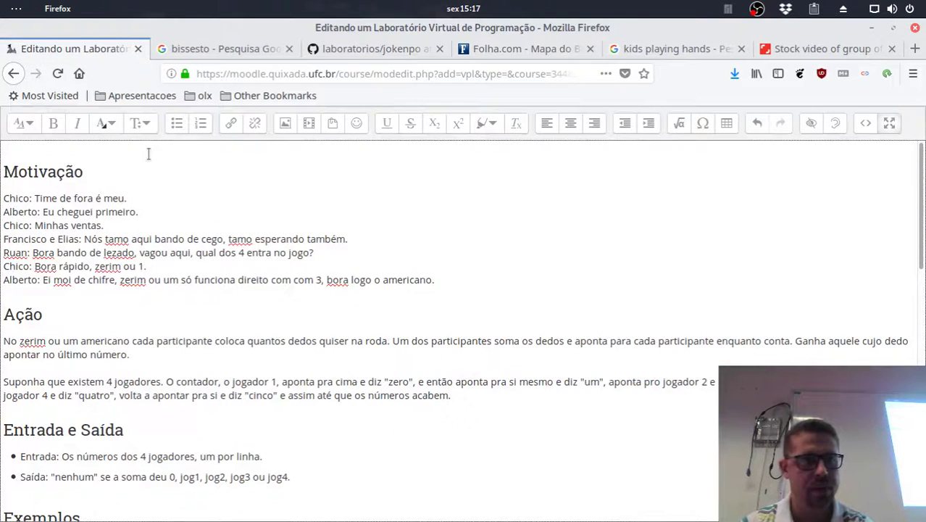
click(286, 125)
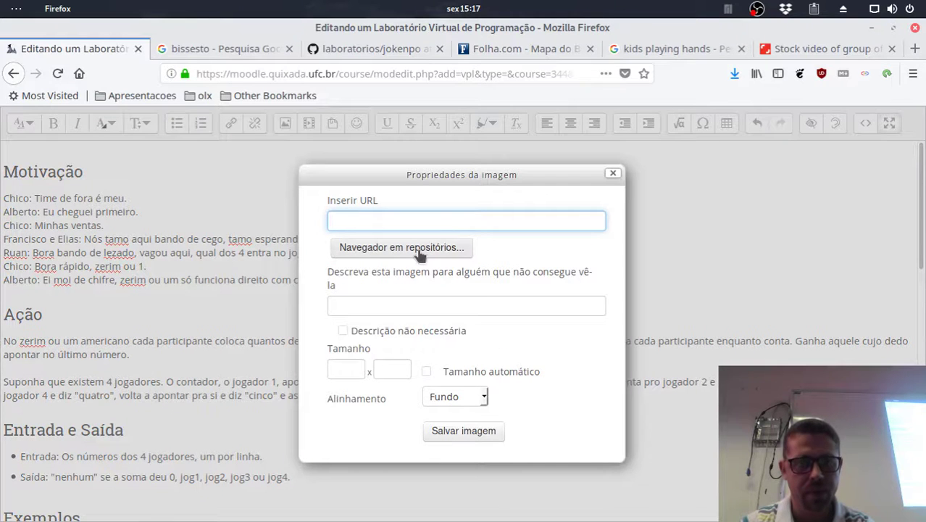
click(420, 250)
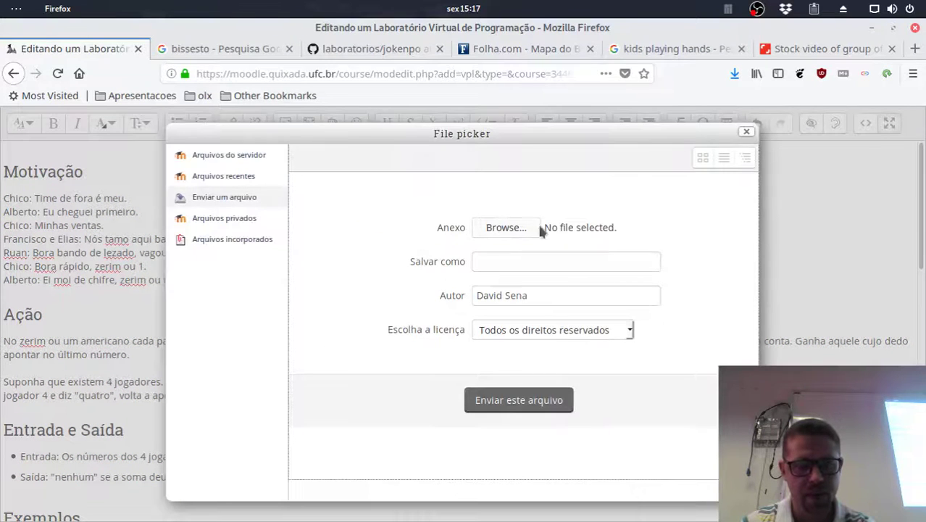
click(504, 229)
click(174, 126)
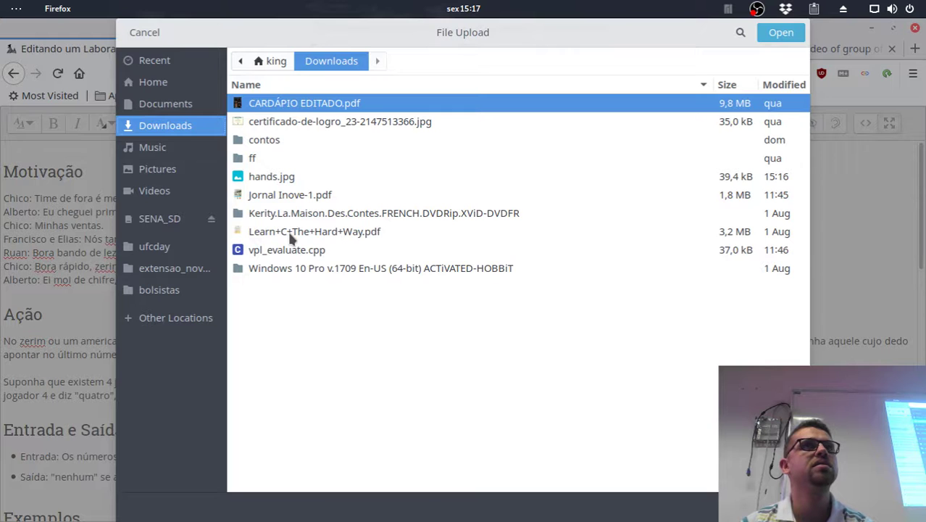
click(273, 179)
click(783, 37)
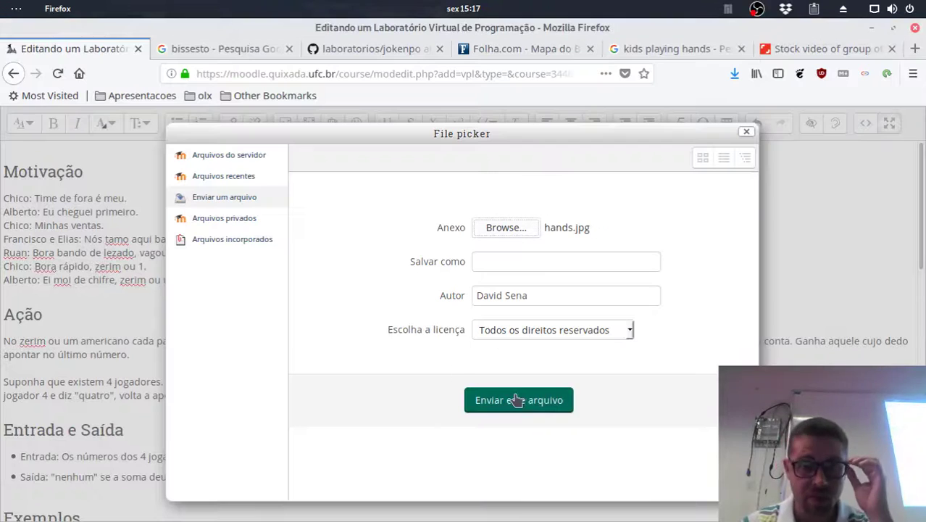
click(525, 403)
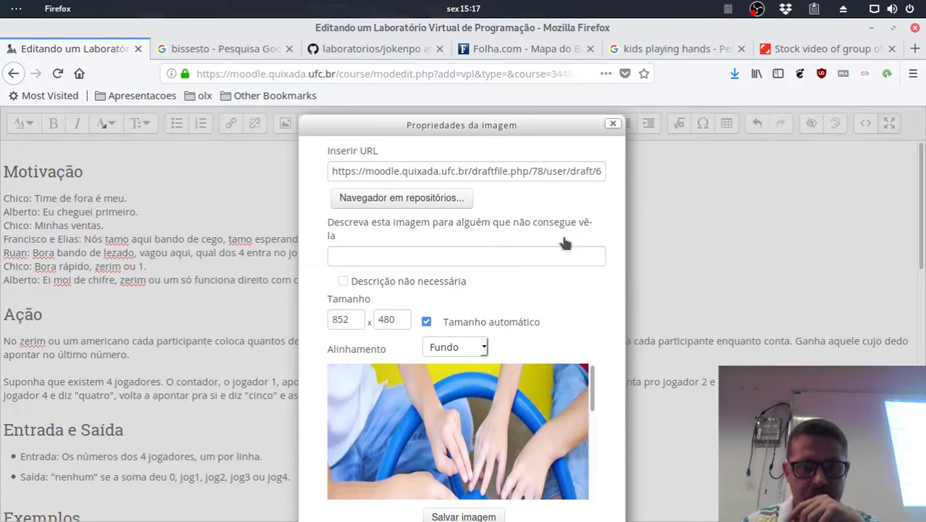
Mark the image's description as not necessary and insert the image into the lab description.
drag(563, 135, 544, 90)
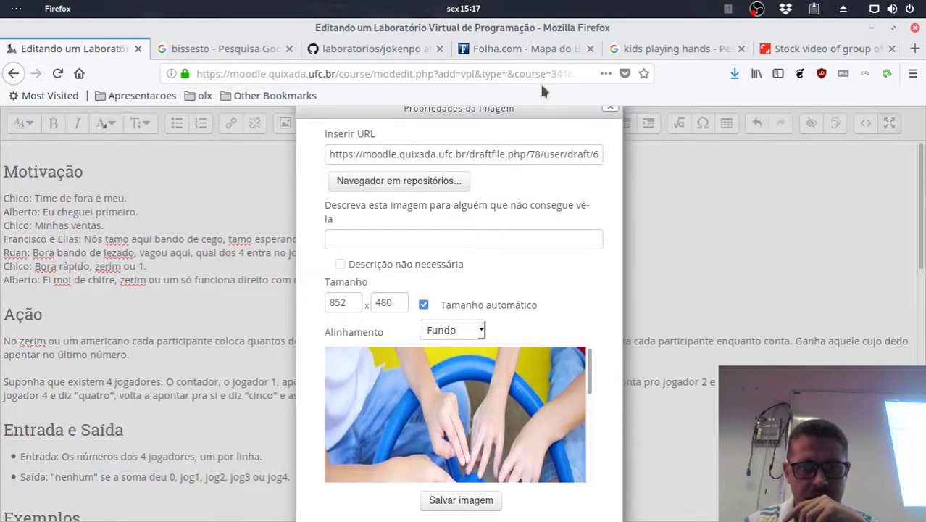
click(458, 501)
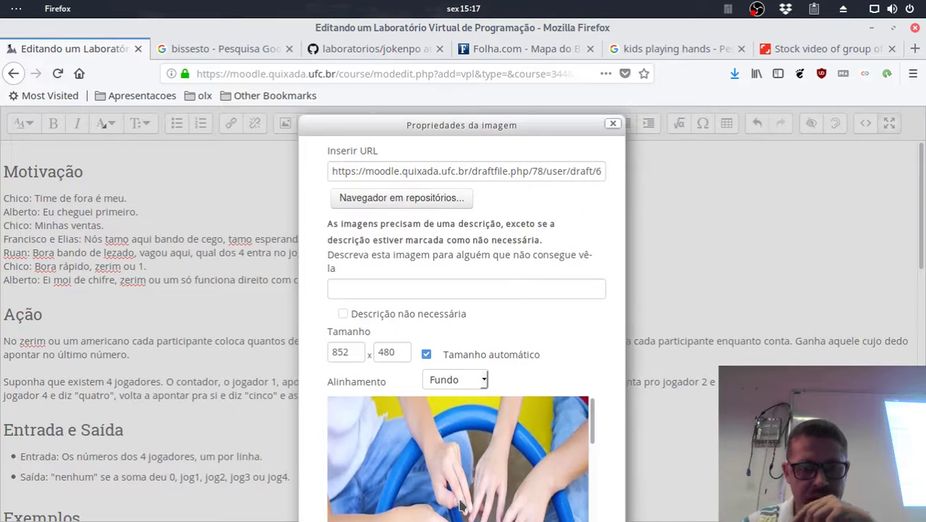
click(422, 289)
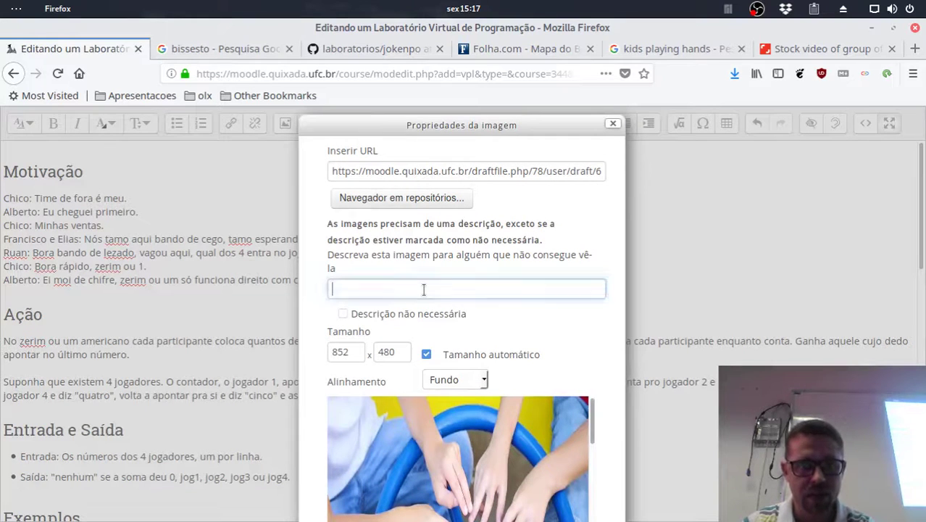
click(344, 314)
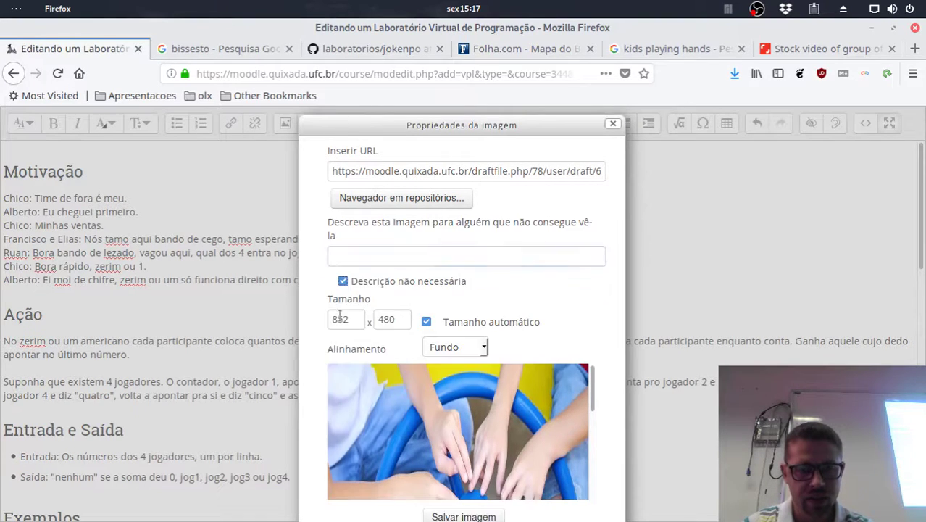
click(472, 516)
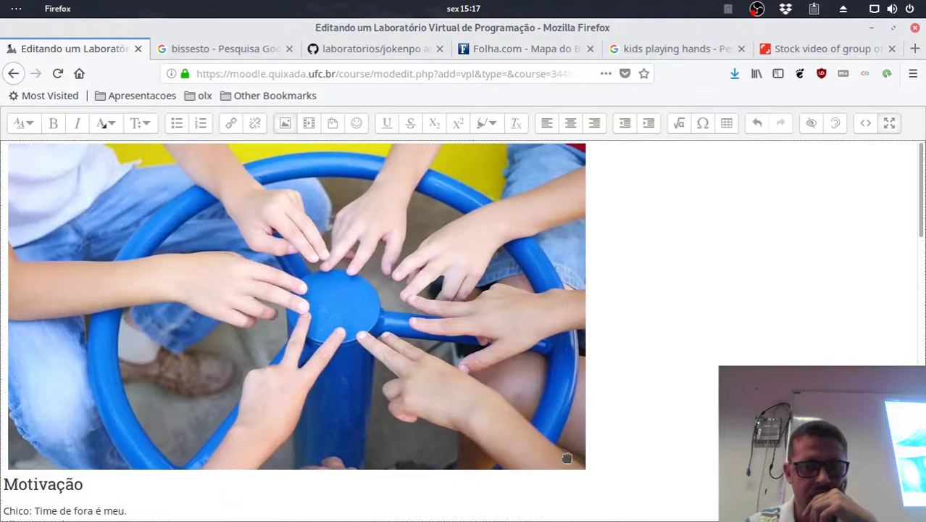
Resize the inserted hands image to a width of 640 with automatic height, and look over the description's examples.
click(285, 124)
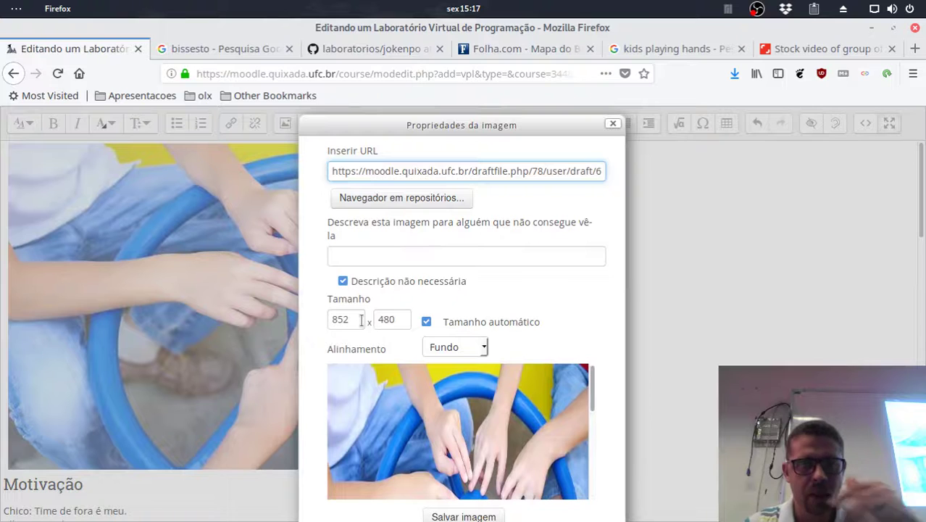
drag(361, 320, 323, 310)
text(640)
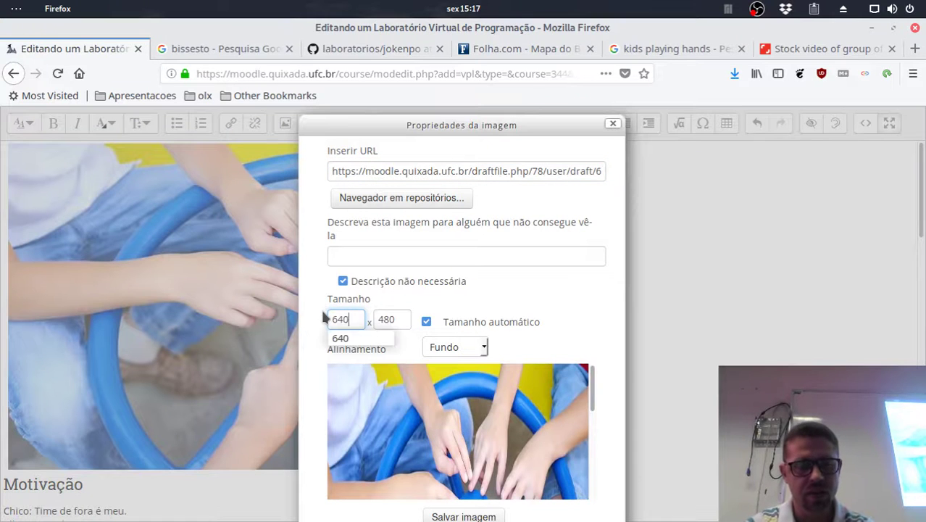
key(Tab)
scroll(570, 393, down, 3)
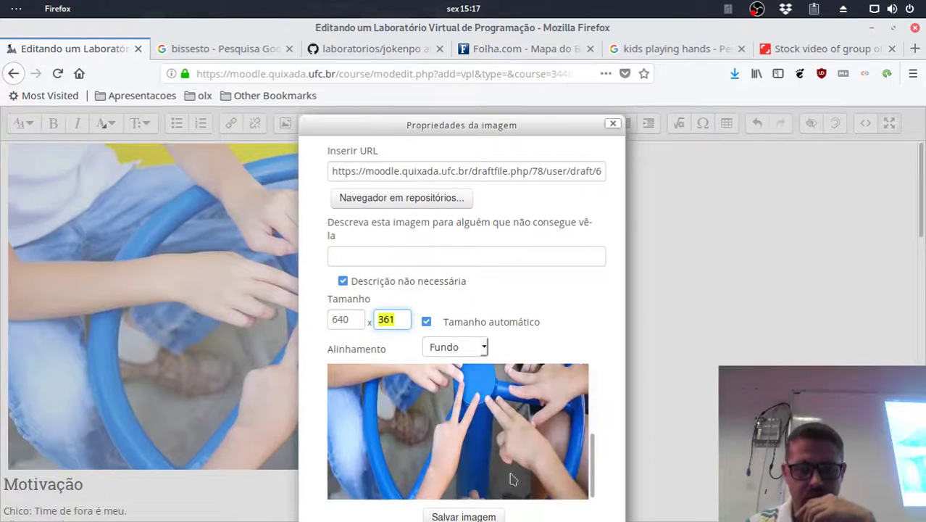
click(459, 516)
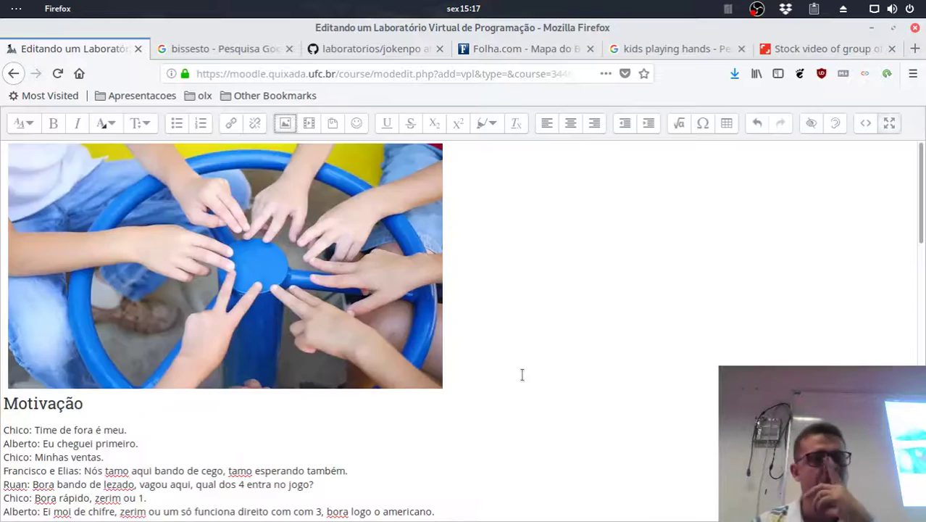
scroll(522, 374, down, 15)
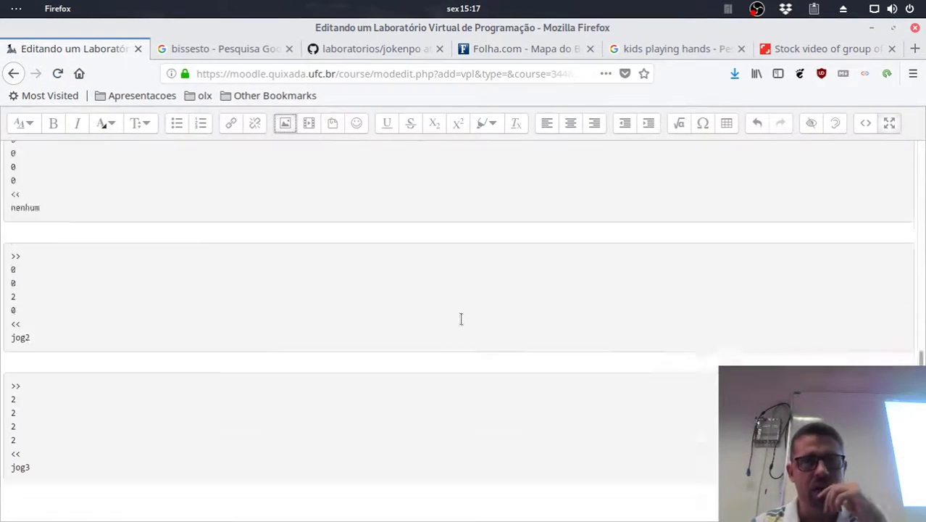
Look back over the lab description and leave the editor's full-screen mode to reach the remaining lab settings.
scroll(461, 319, up, 15)
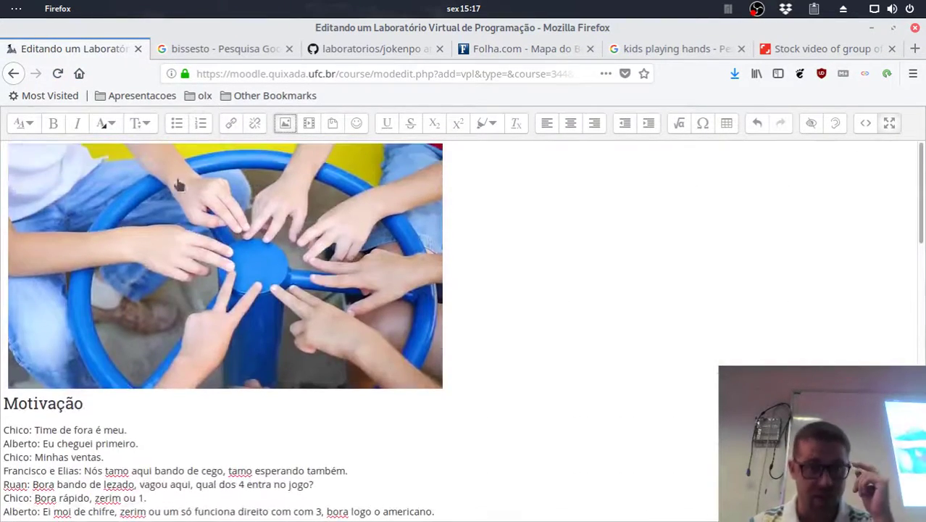
click(890, 124)
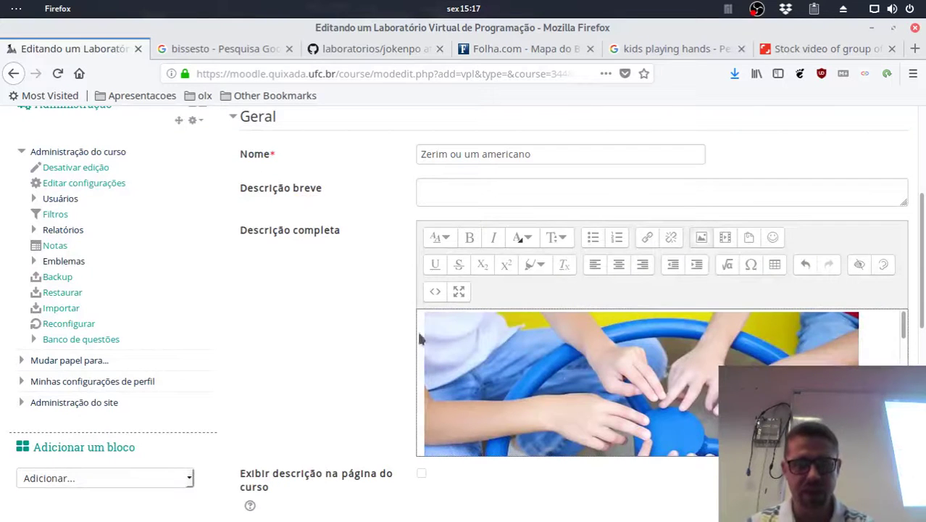
scroll(565, 381, down, 8)
scroll(562, 383, down, 6)
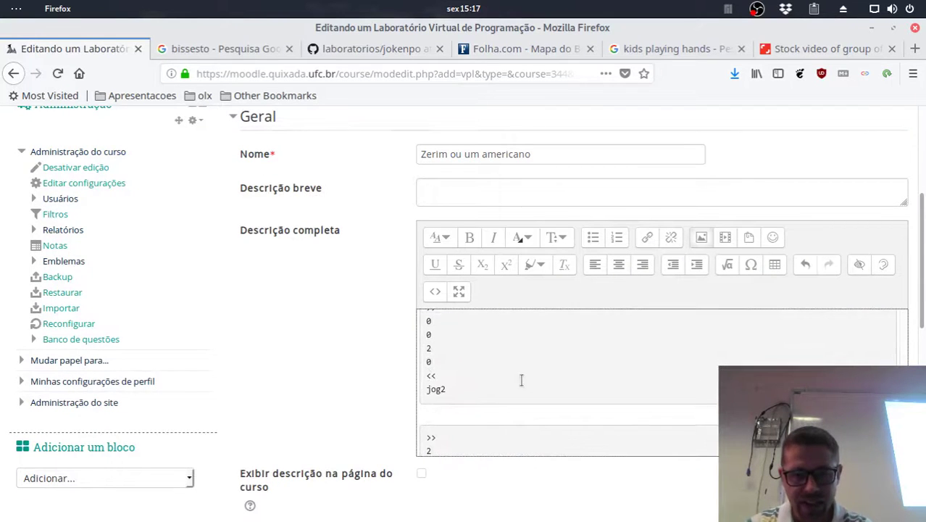
scroll(347, 378, down, 5)
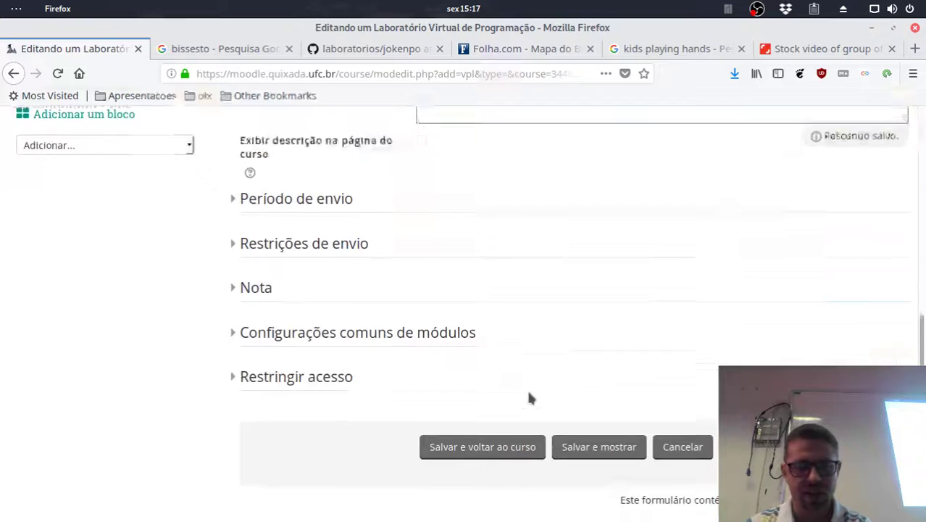
Disable the "Disponível até" deadline in the submission period, then save the lab and display it.
click(324, 184)
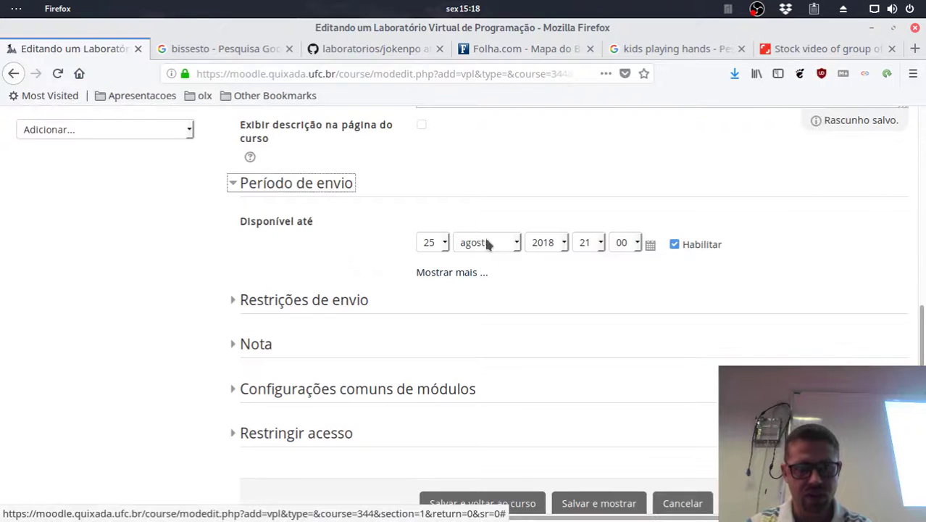
click(675, 245)
scroll(655, 389, down, 4)
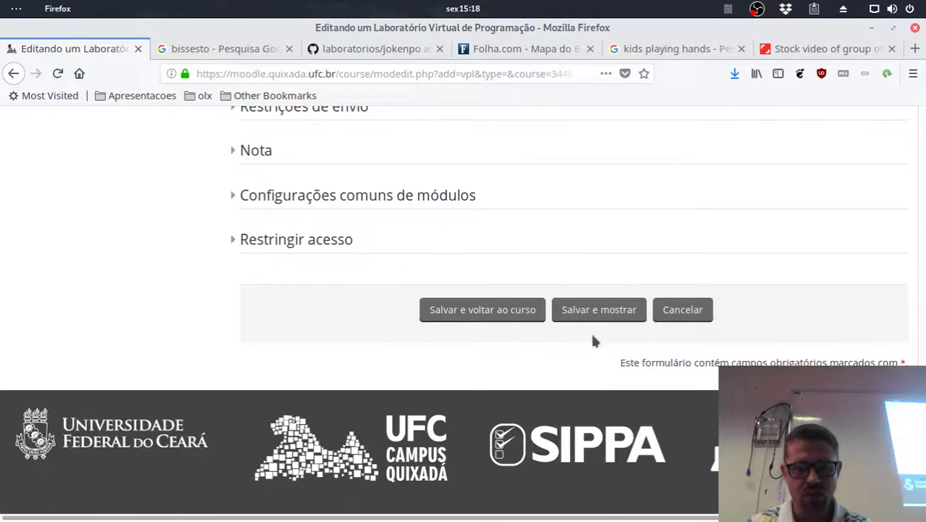
click(598, 312)
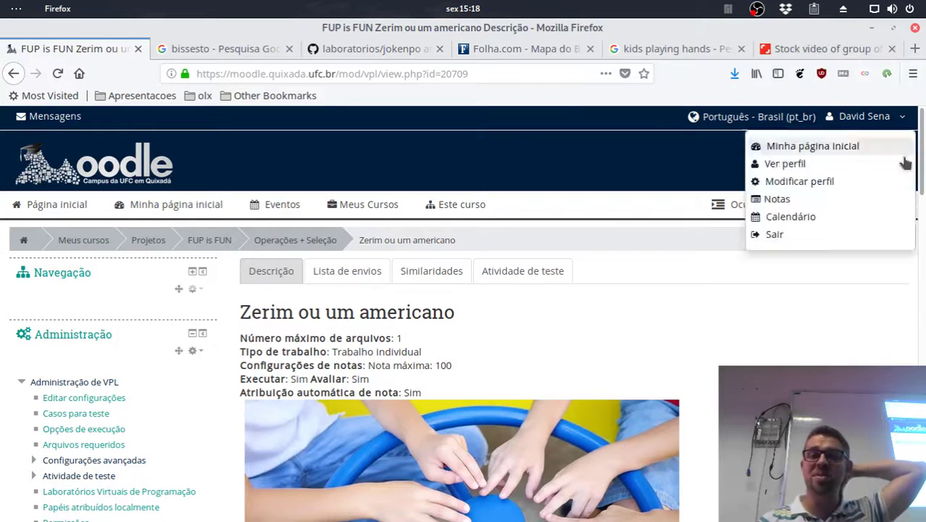
Review the saved Zerim ou um americano description, from the image and Motivação through Entrada e Saída to the examples.
scroll(793, 281, down, 15)
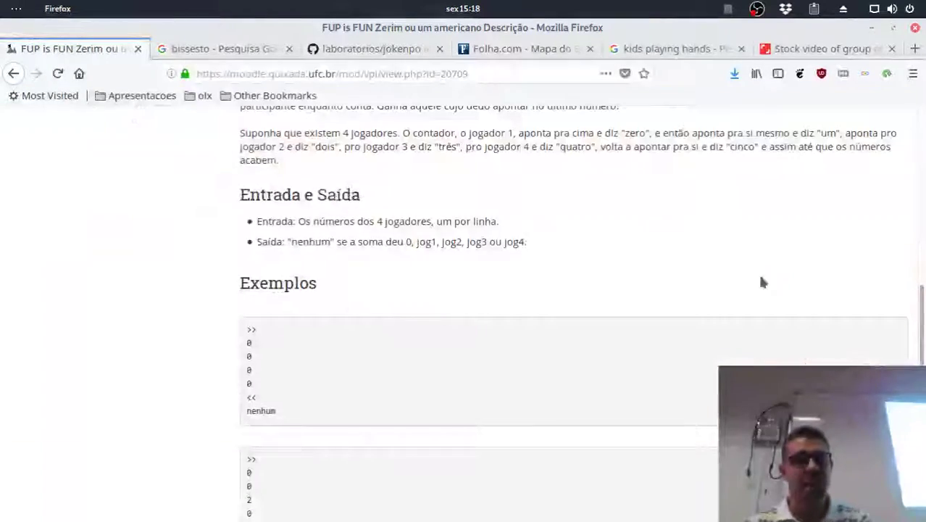
drag(533, 247, 397, 244)
scroll(626, 303, up, 3)
scroll(624, 300, up, 6)
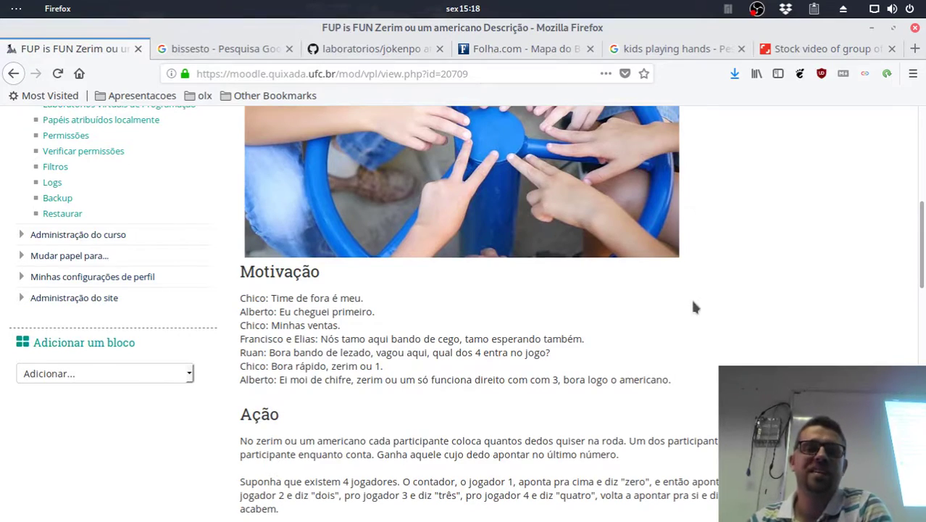
scroll(692, 297, up, 5)
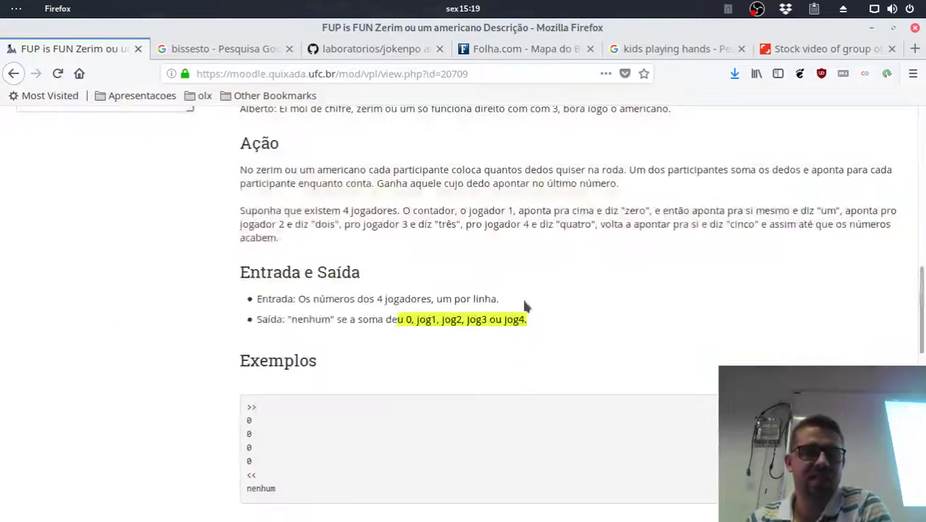
click(548, 319)
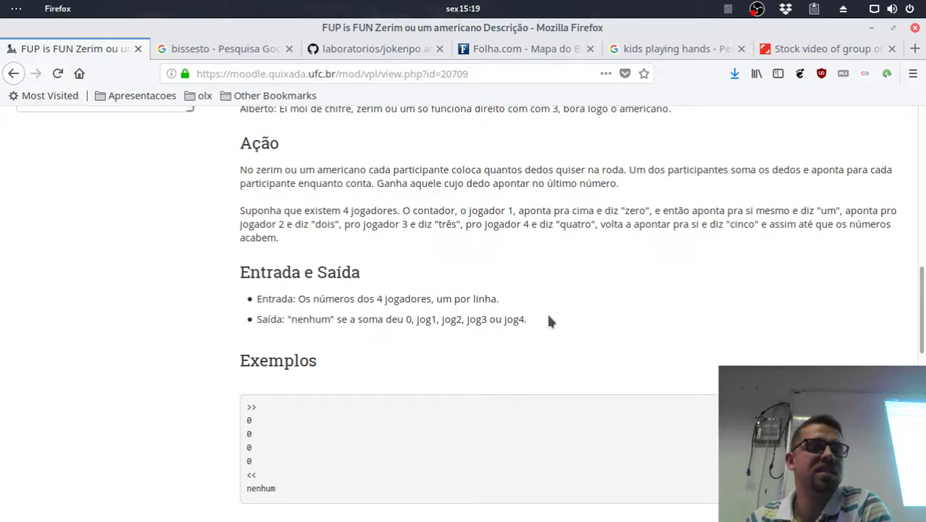
scroll(548, 320, down, 10)
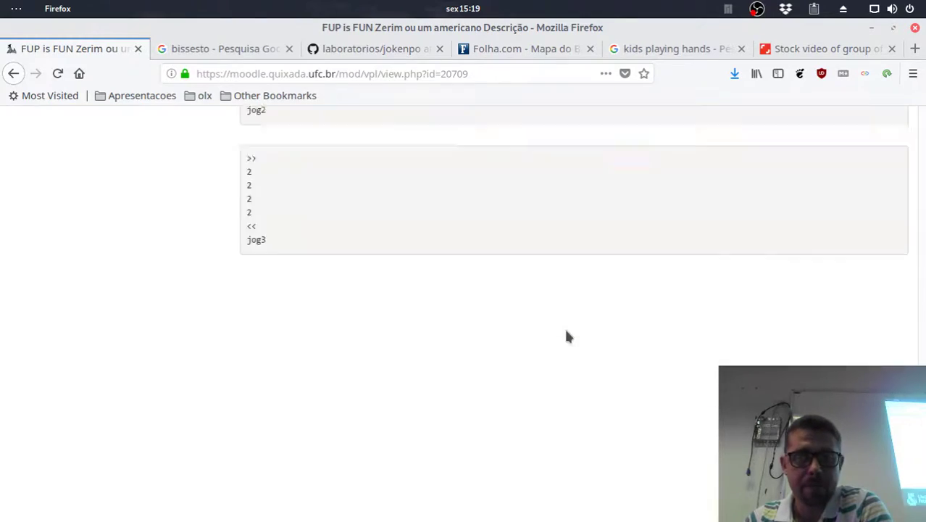
scroll(568, 335, up, 15)
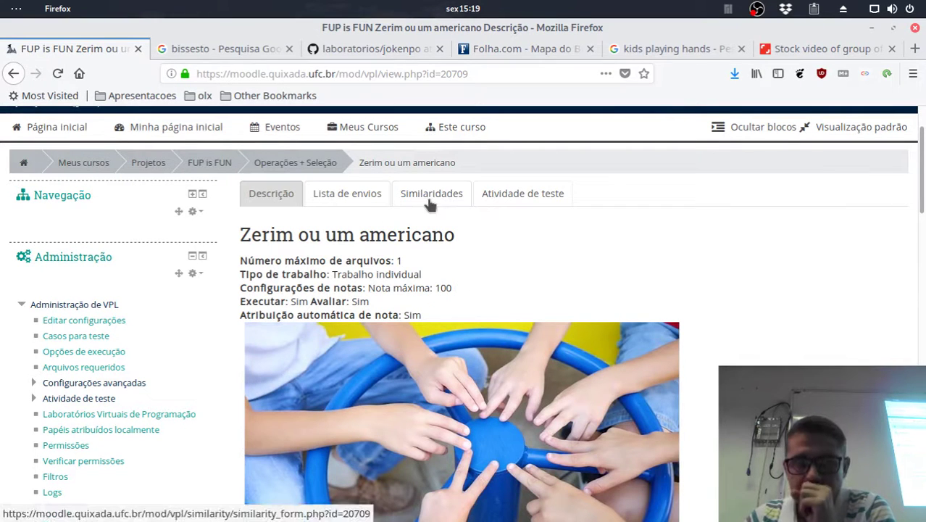
Open the lab's test cases file and write case = 0 with the input values 0, 0, 0, 0 on separate lines.
click(97, 336)
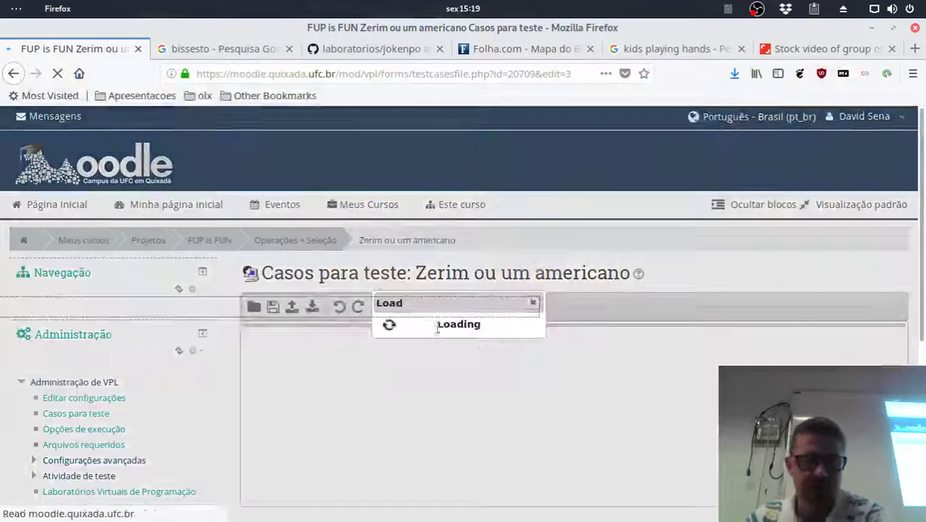
text(case = 0)
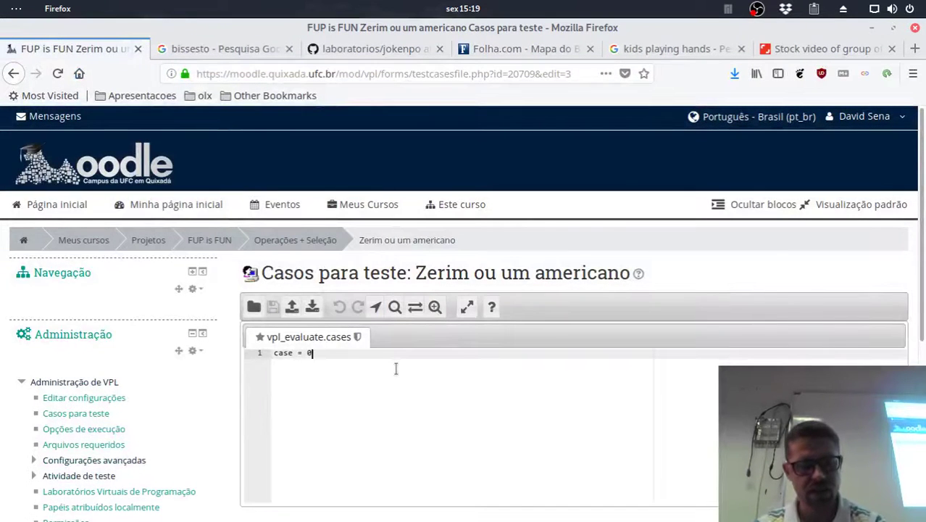
key(Return)
text(input=)
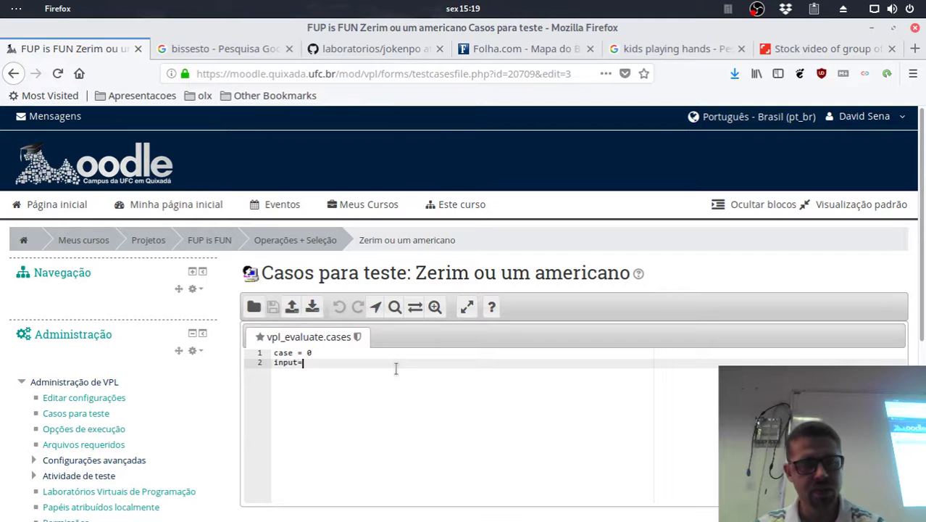
text(0)
key(Return)
text(0)
key(Return)
text(0)
key(Return)
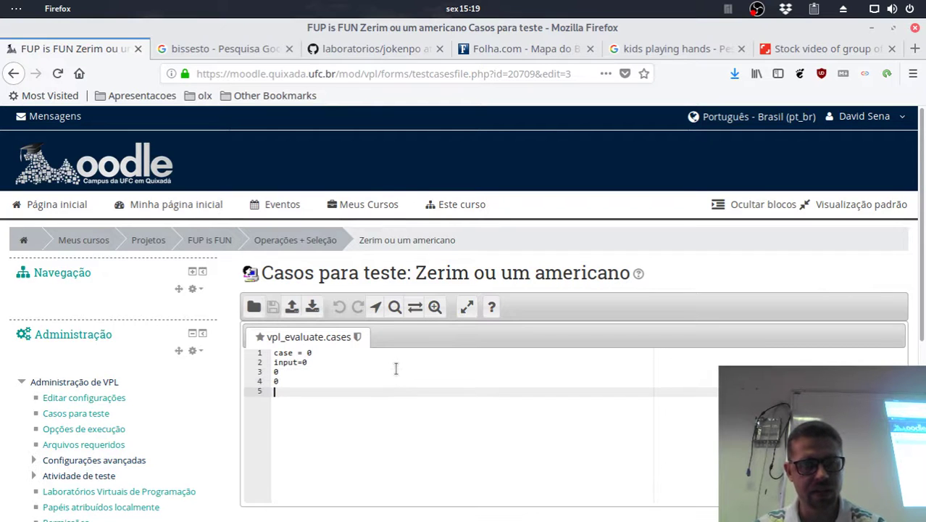
text(0)
key(Return)
Complete case 0 with output="nenhum" and grade reduction = 100%.
text(output)
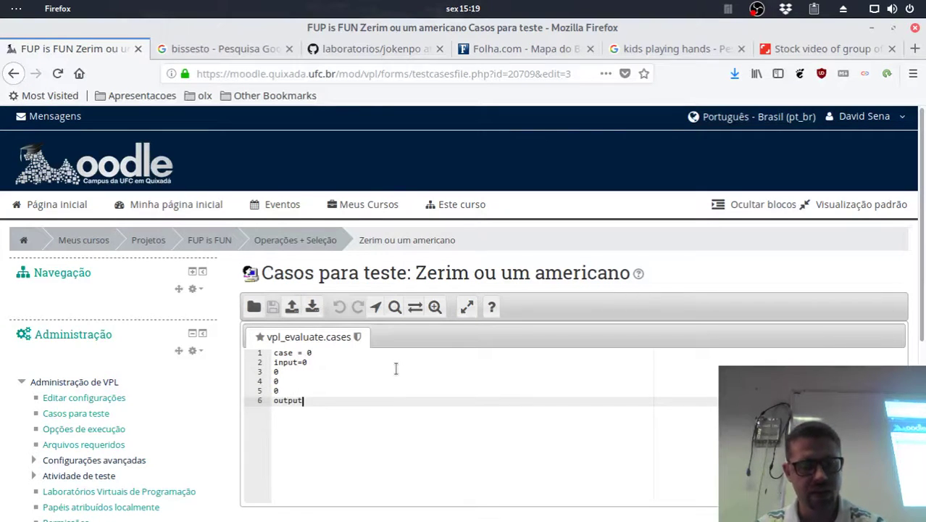
text(="nenhum")
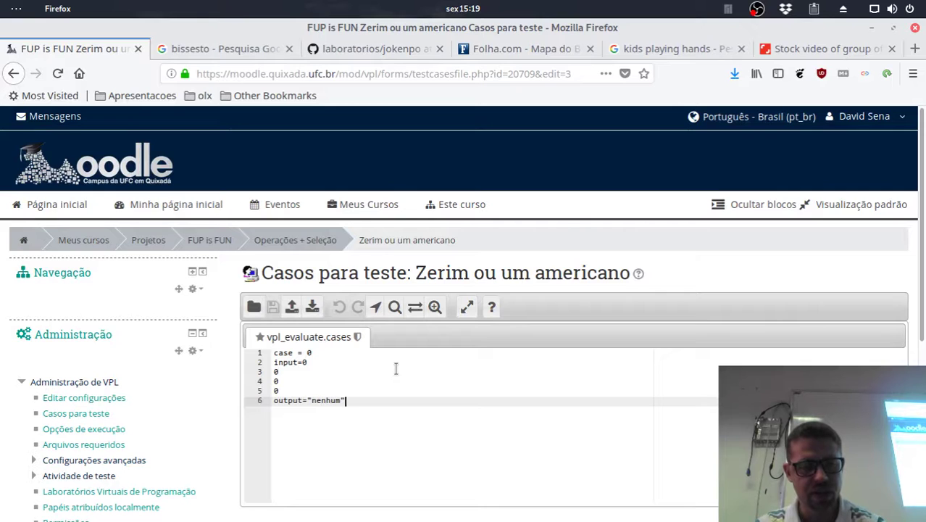
key(Return)
text(grade redu)
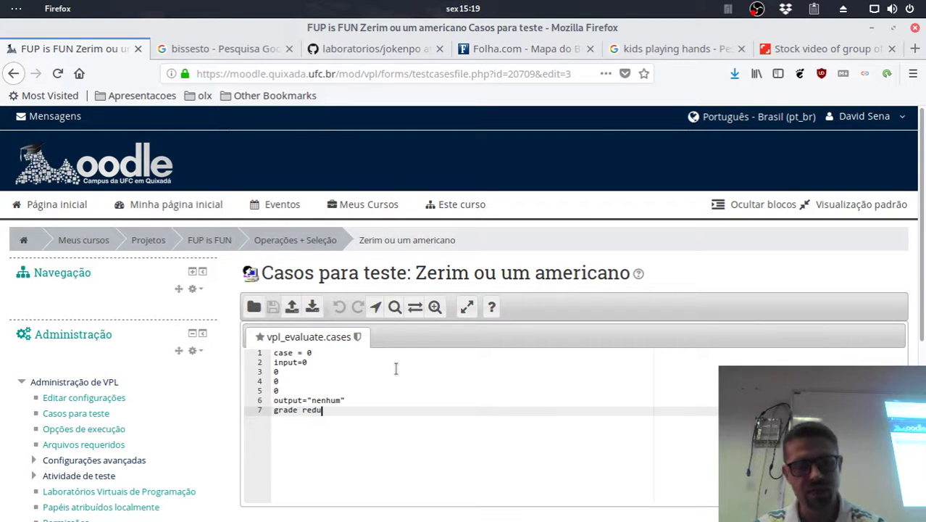
text(ction = 100)
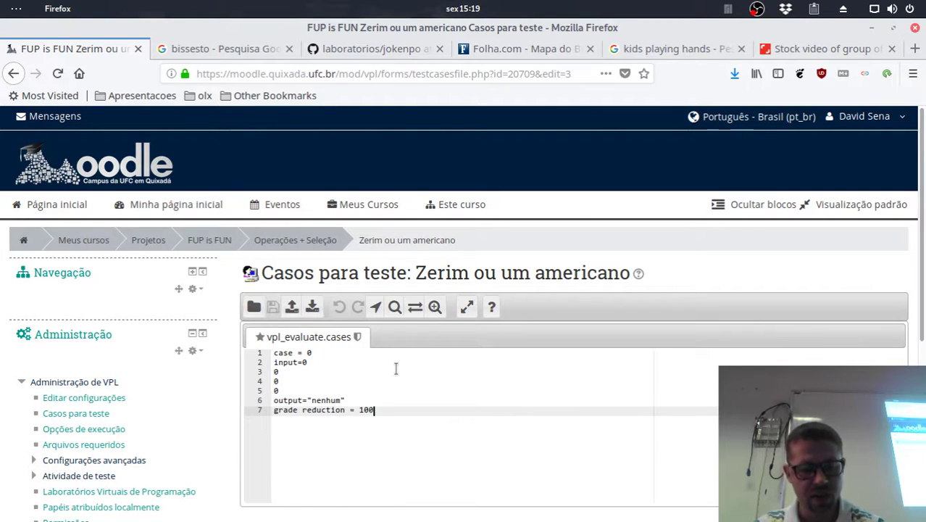
Copy the whole case 0 block and paste it twice below, separated by blank lines.
key(shift+Up)
key(shift+Up)
key(shift+Up)
key(shift+Up)
key(shift+Up)
key(shift+Up)
key(shift+Up)
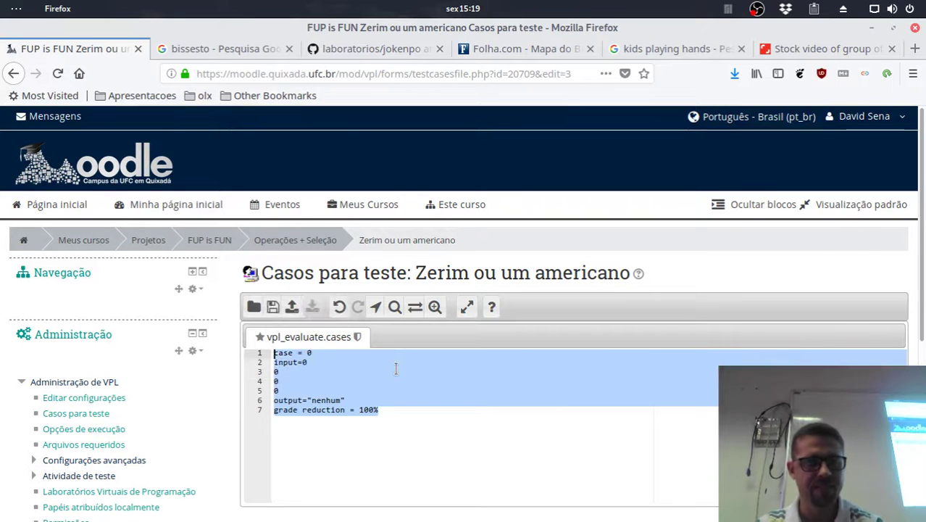
key(ctrl+c)
key(ctrl+End)
key(Return)
key(Return)
key(ctrl+v)
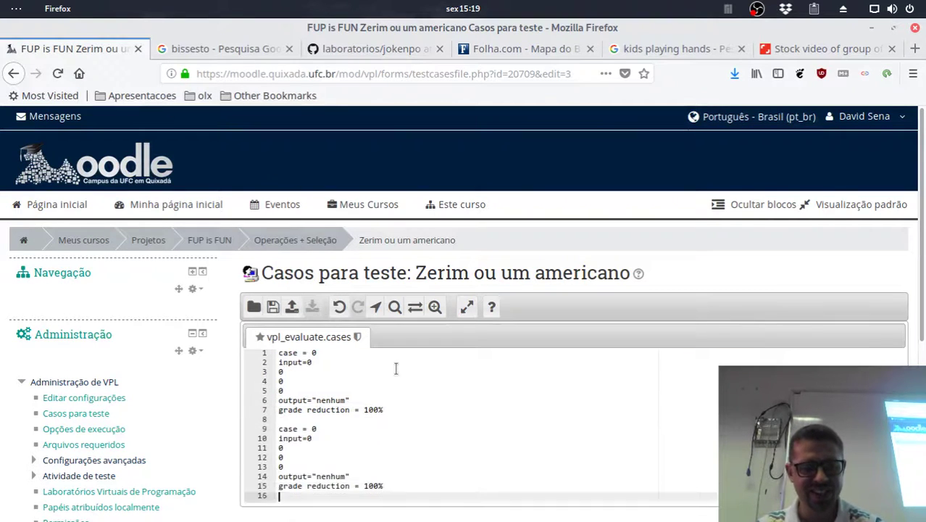
key(Return)
key(ctrl+v)
Set the first input value of the second test case to 1.
key(Up)
key(Up)
key(Up)
key(Up)
key(Up)
key(Up)
key(Up)
key(Up)
key(Up)
key(Up)
key(Up)
key(Up)
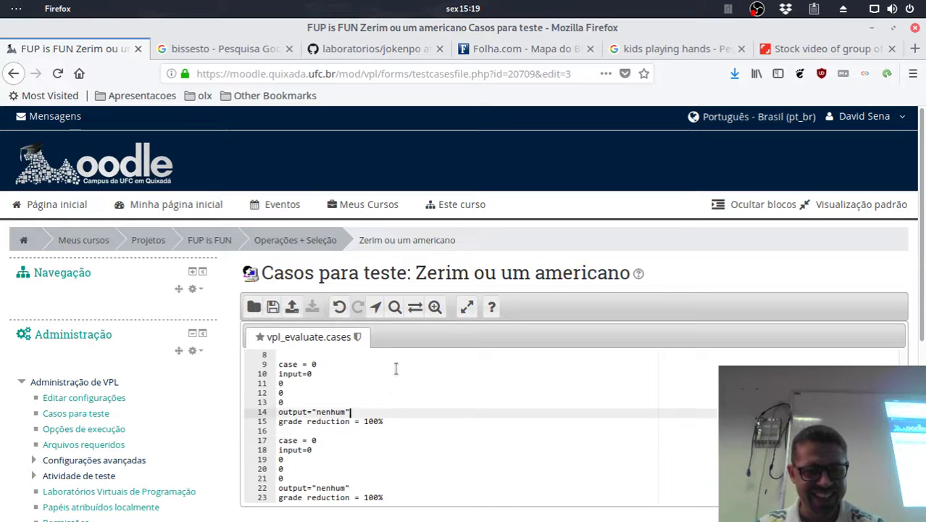
key(Up)
key(BackSpace)
text(1)
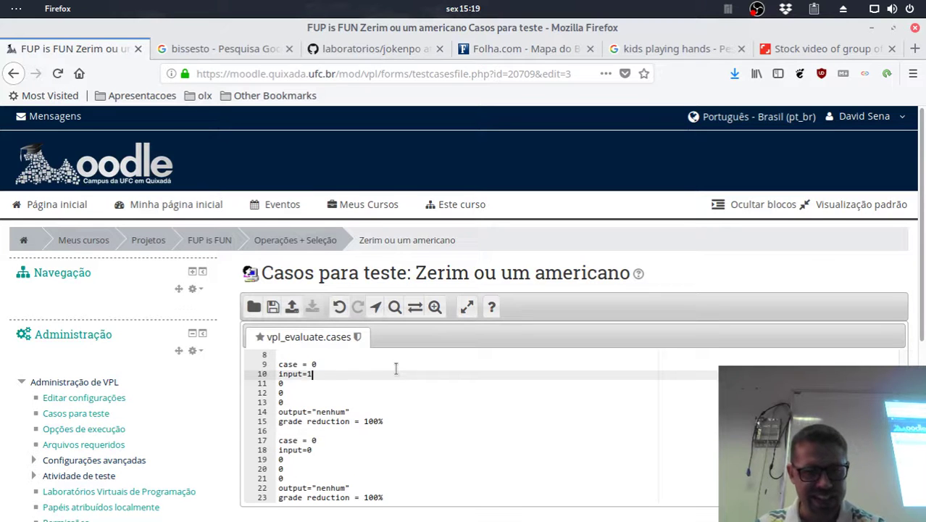
Replace the second test case's expected output with "jog1".
key(Down)
key(Down)
key(Down)
key(Down)
key(Right)
key(Right)
key(Right)
key(Right)
key(Right)
key(Right)
key(Right)
key(shift+Right)
key(shift+Right)
key(shift+Right)
key(shift+Right)
key(shift+Right)
key(shift+Right)
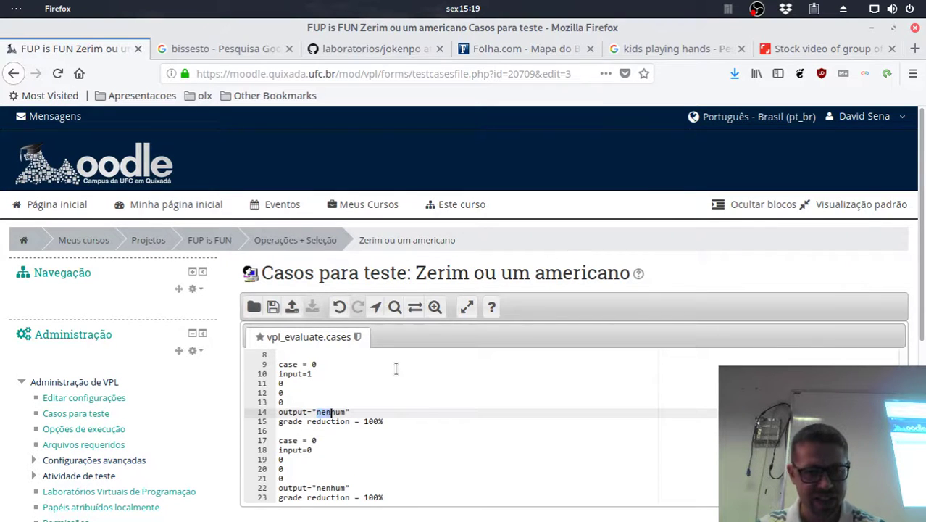
key(BackSpace)
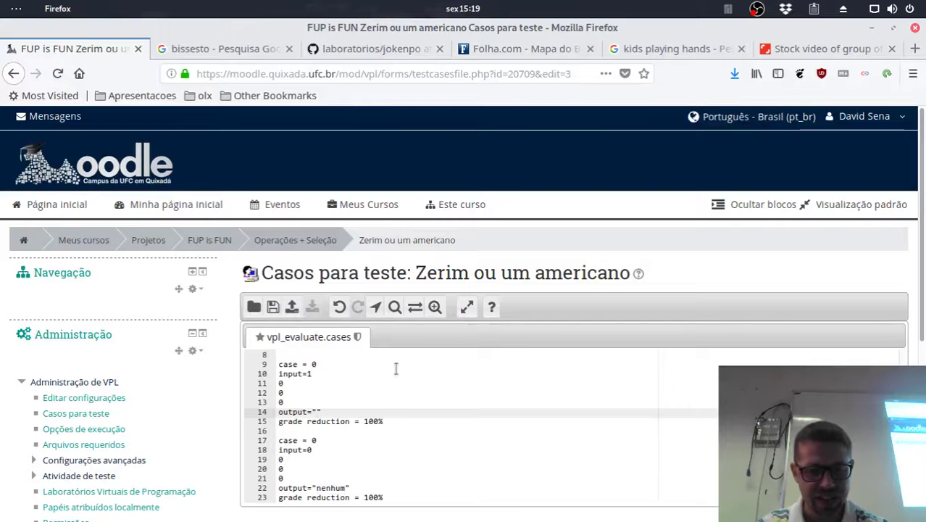
text(jog1)
Renumber the second test case as case = 1 and the third as case = 2.
key(Down)
key(Down)
key(Down)
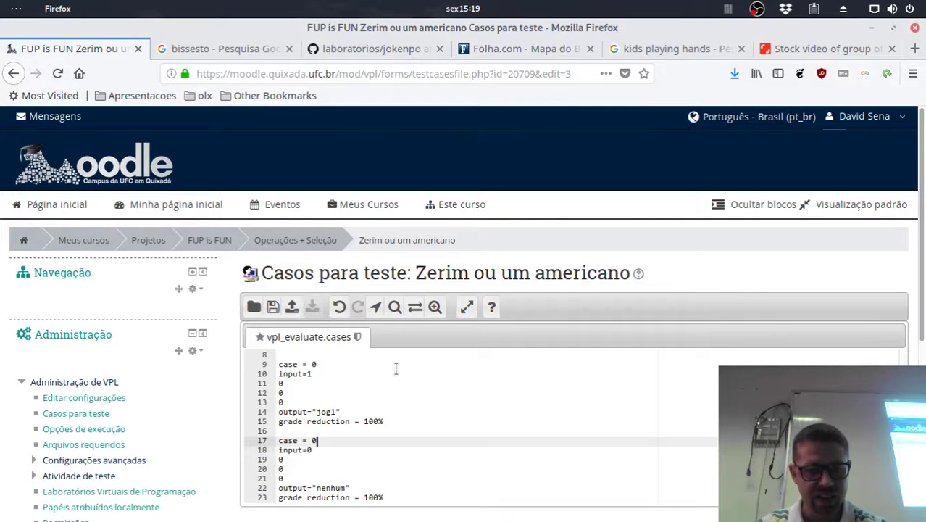
key(Up)
key(Up)
key(Up)
key(Up)
key(Up)
key(Up)
key(Up)
key(Up)
key(BackSpace)
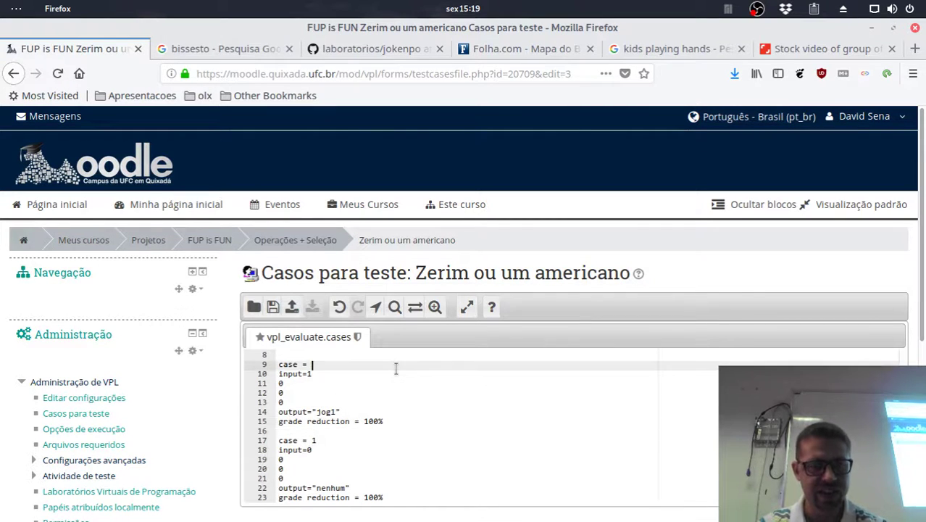
text(2)
key(Down)
key(Down)
key(Down)
key(Down)
key(Down)
key(Down)
key(Down)
key(Down)
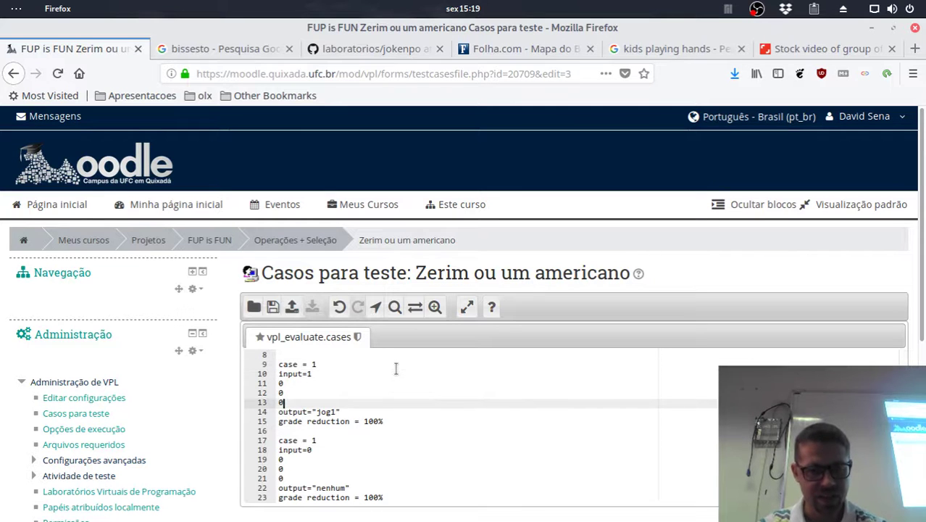
key(Down)
key(Down)
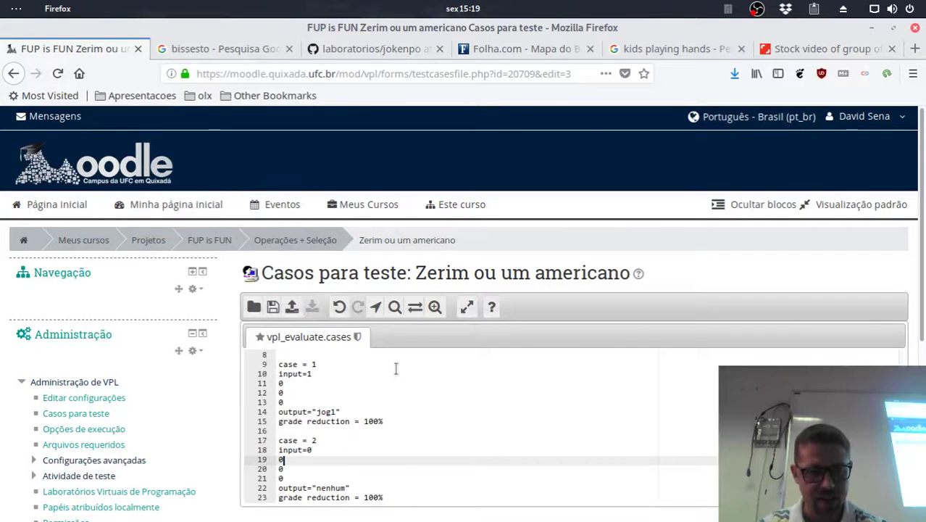
In case 2, set the second input value to 3 and the expected output to "jog3".
key(BackSpace)
text(3)
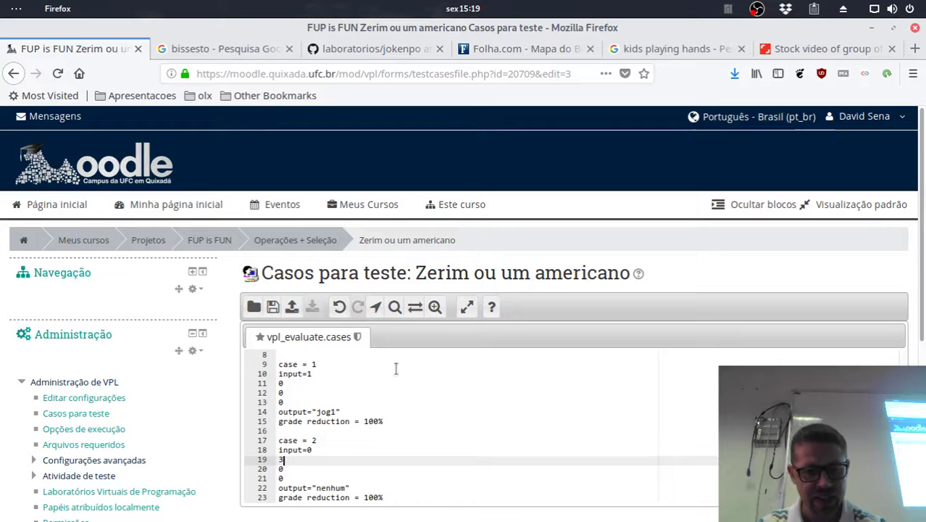
key(Down)
key(Down)
key(Down)
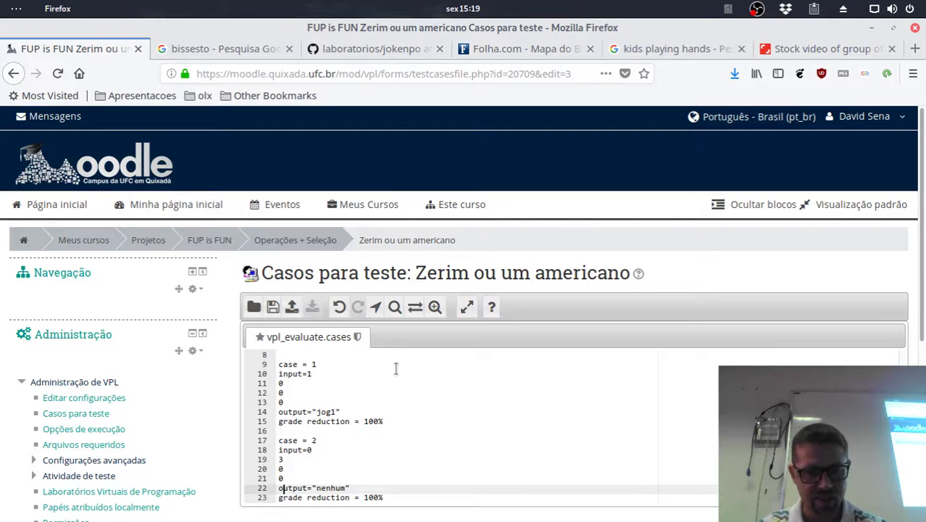
key(Right)
key(Right)
key(Right)
key(Right)
key(Right)
key(Right)
key(Right)
key(Right)
key(Right)
key(Left)
key(shift+Right)
key(shift+Right)
key(shift+Right)
key(shift+Right)
key(shift+Right)
key(shift+Right)
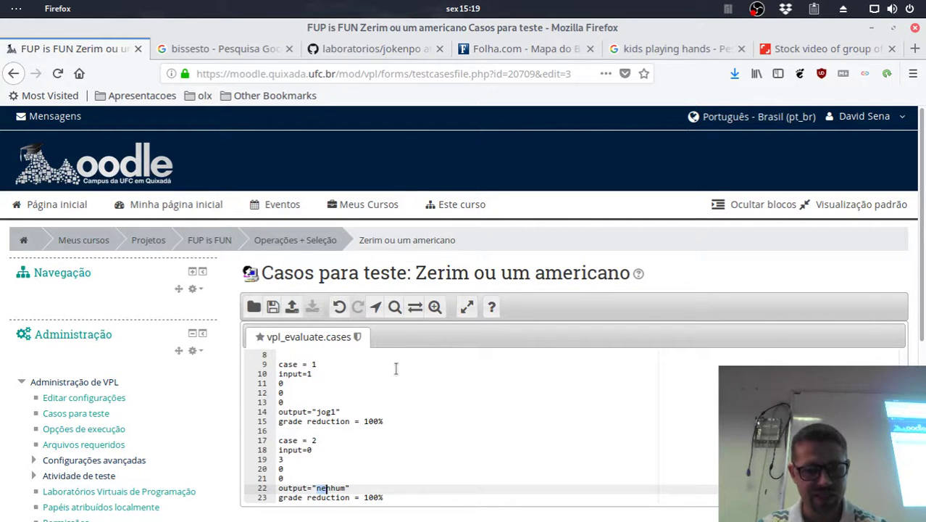
text(jog3)
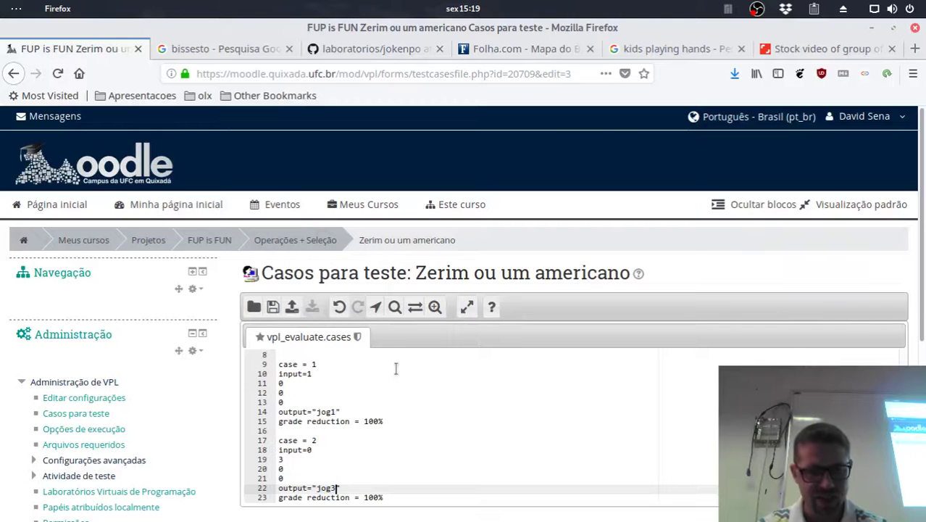
Append another copy of the all-zero template test case below case 2, separated by a blank line.
key(Down)
key(End)
key(Return)
key(Return)
key(ctrl+v)
Set all four input values of the newly added test case to 2.
key(Up)
key(Up)
key(Up)
key(Up)
key(Up)
key(Up)
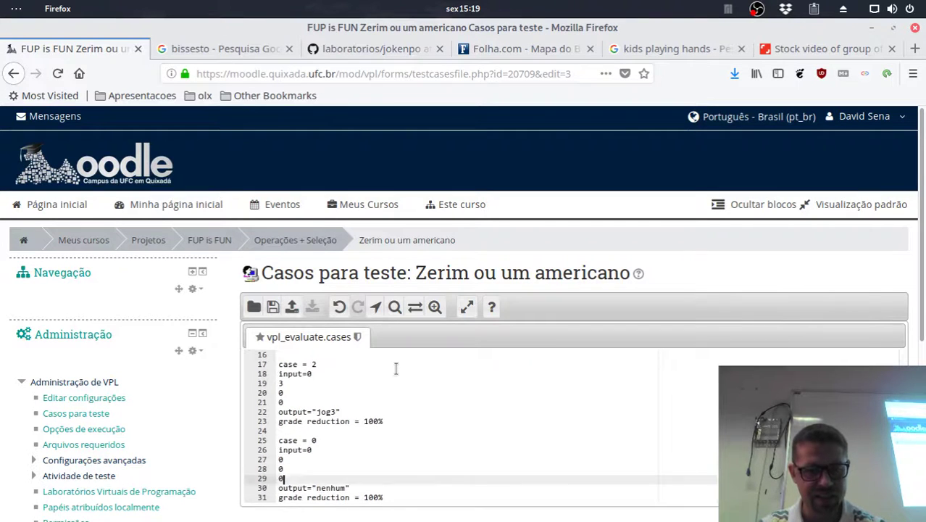
key(BackSpace)
text(0)
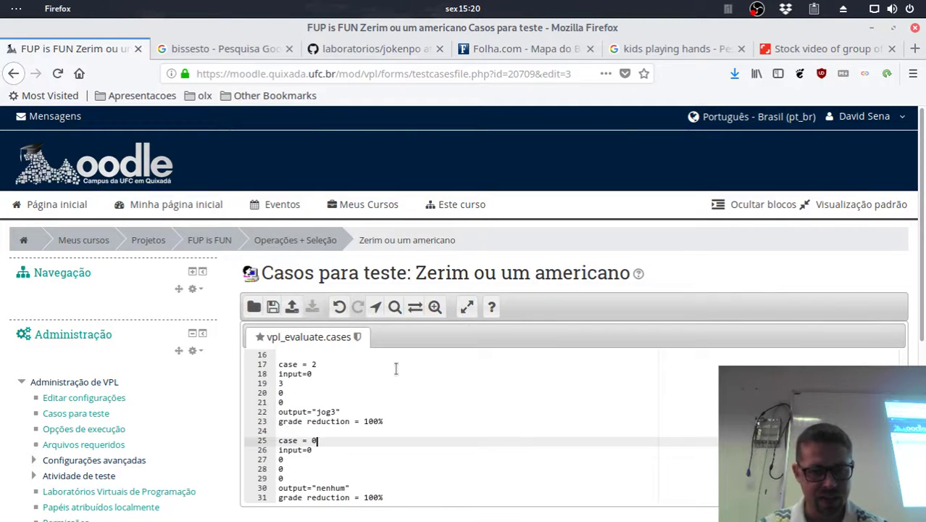
key(Down)
key(BackSpace)
text(2)
key(Down)
key(BackSpace)
text(2)
key(Down)
key(BackSpace)
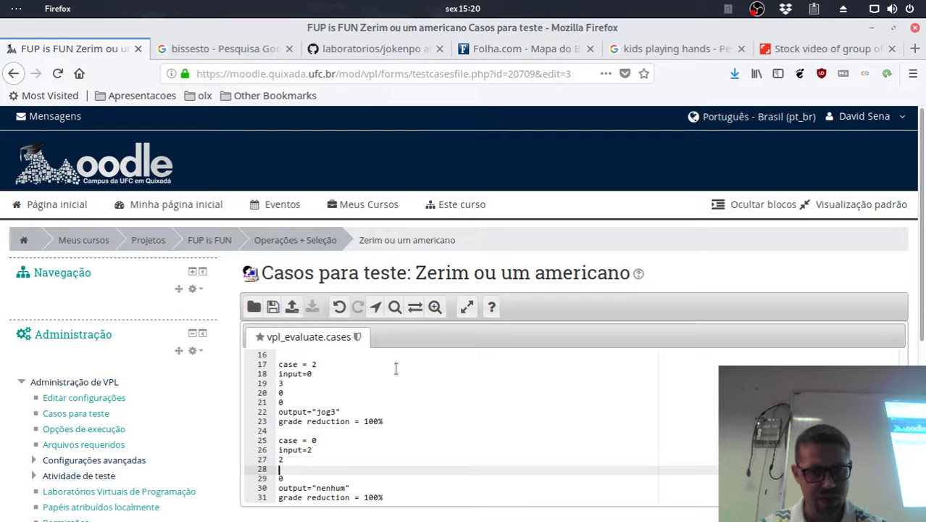
text(2)
key(Down)
key(BackSpace)
text(2)
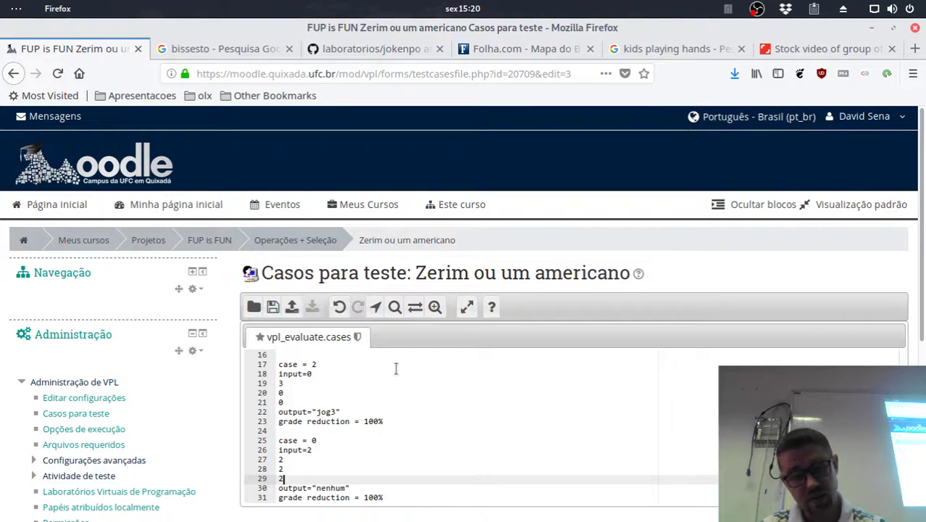
Replace the expected output of the test case with four 2s as inputs with "jog3".
key(Right)
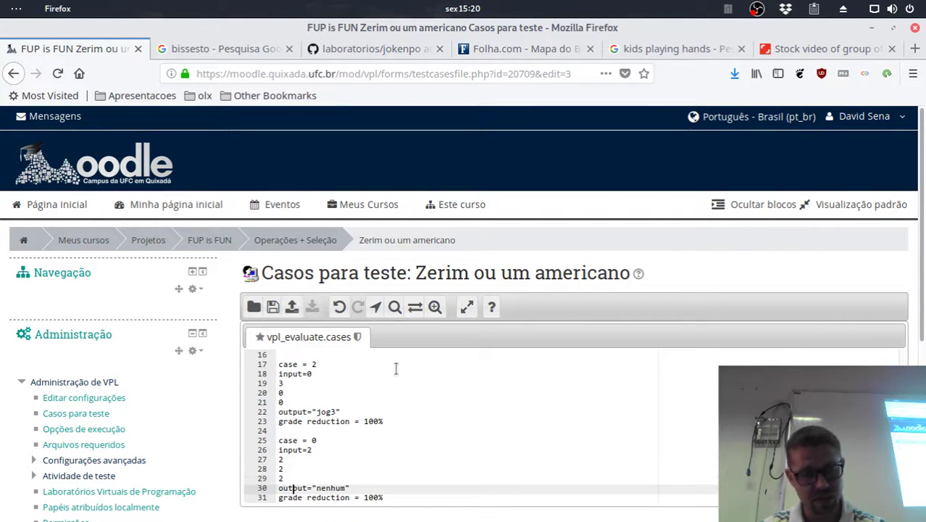
key(shift+Right)
key(shift+Right)
key(shift+Right)
key(shift+Right)
key(shift+Right)
key(shift+Right)
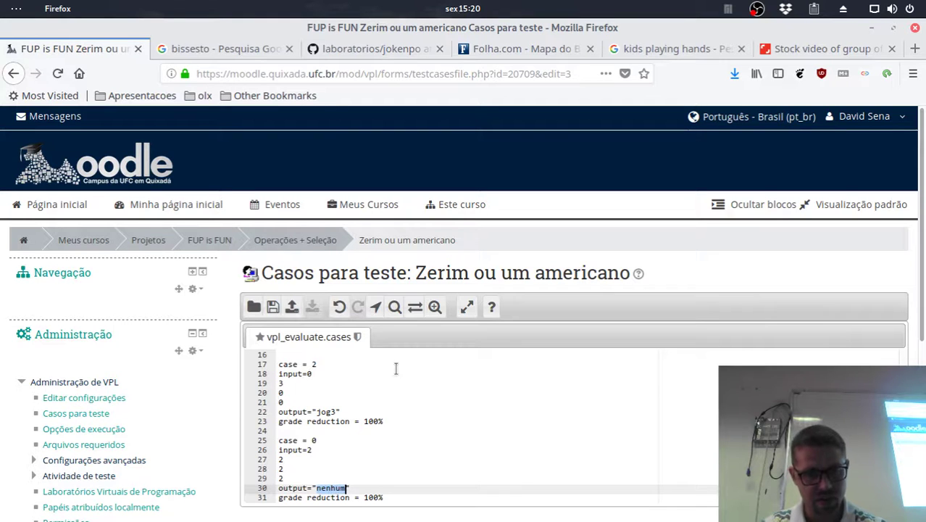
text(jog)
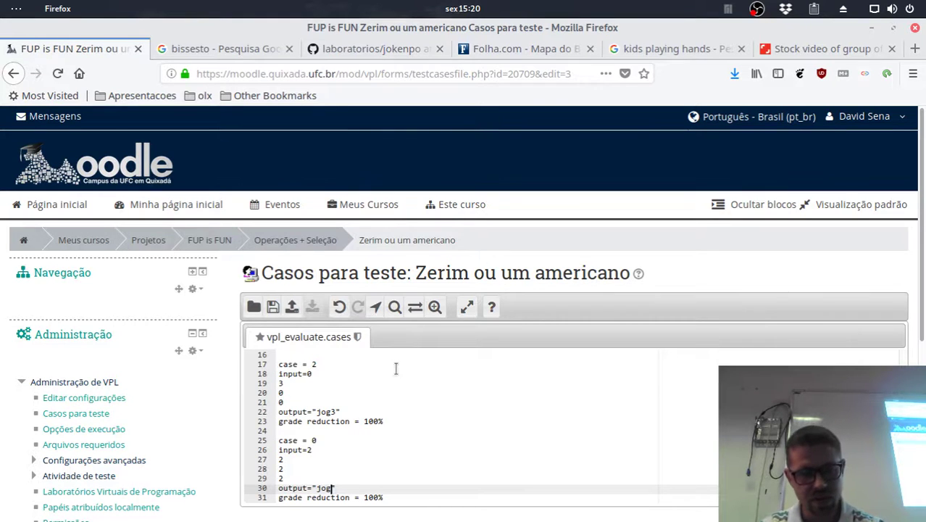
text(3)
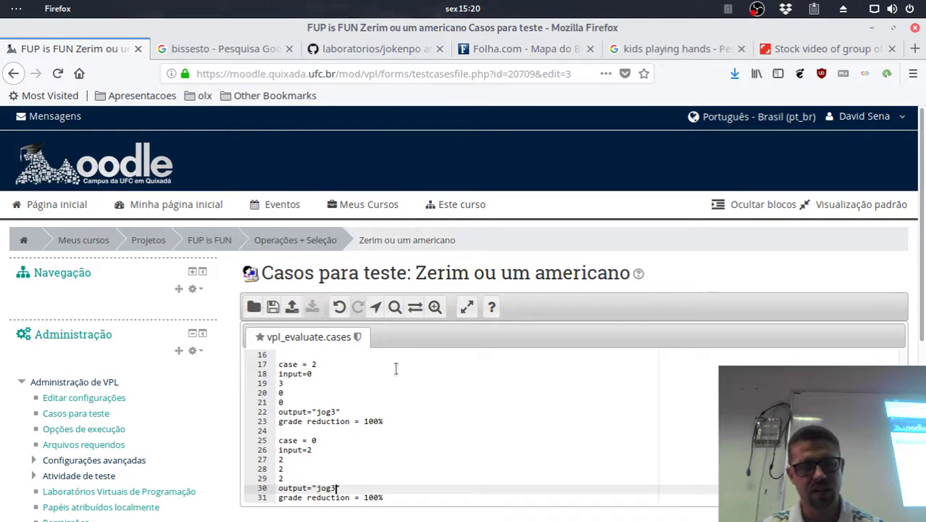
Renumber the last test case as case = 3.
key(Down)
key(End)
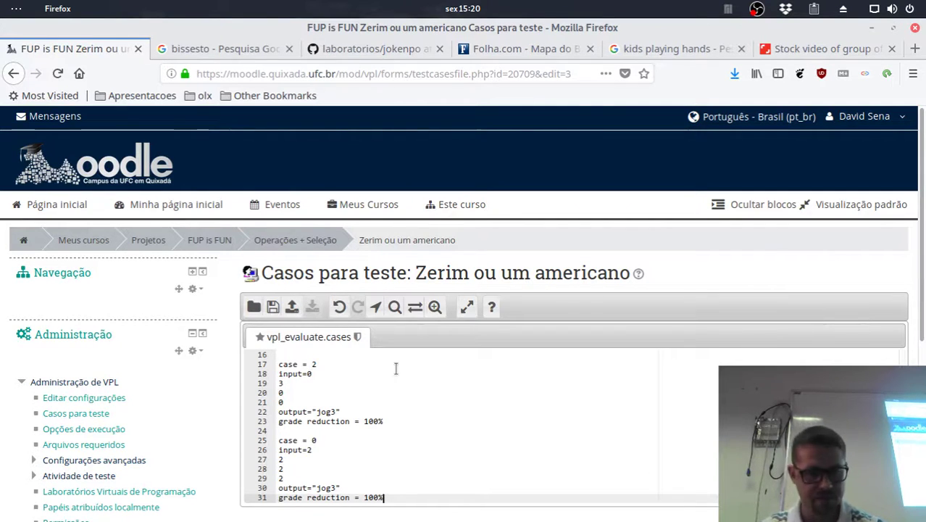
key(shift+Up)
key(shift+Up)
key(shift+Up)
key(shift+Up)
key(shift+Up)
key(shift+Up)
key(shift+Home)
key(Left)
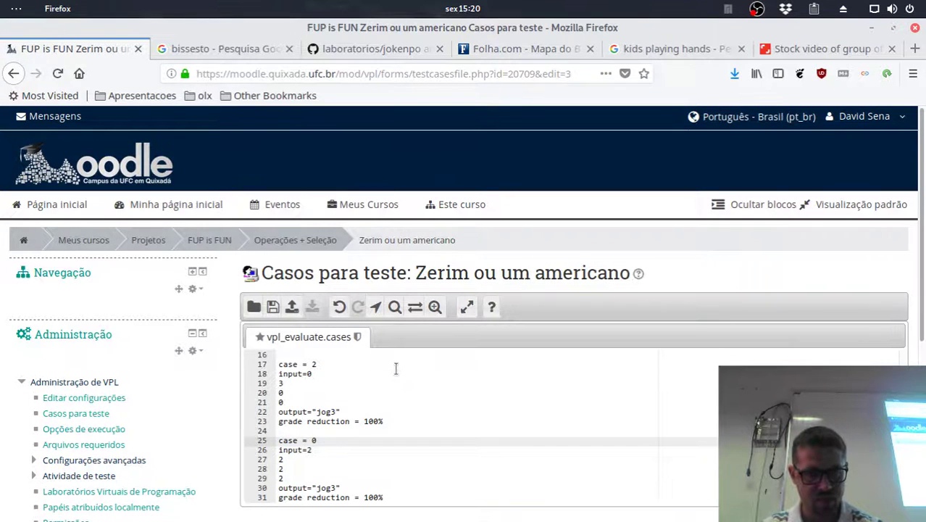
key(Right)
key(Right)
key(Right)
key(Right)
key(BackSpace)
text(3)
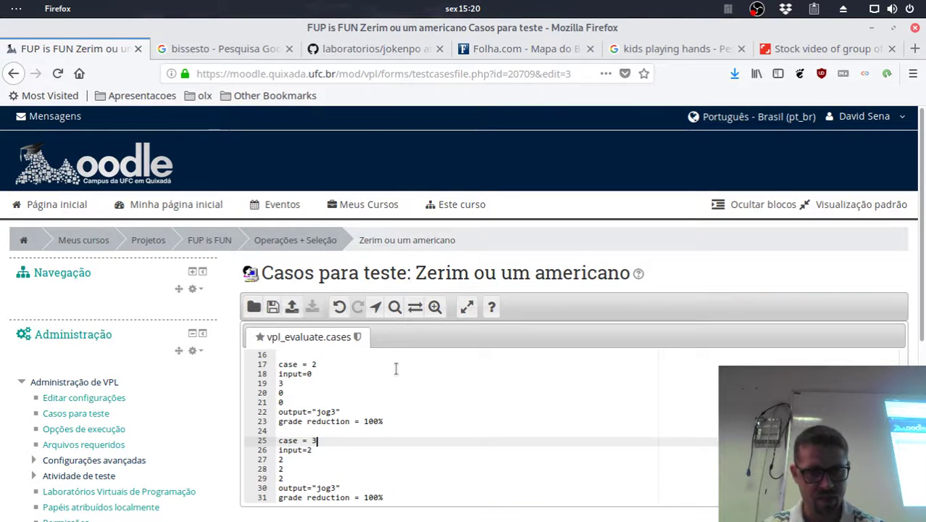
Append another copy of the all-zero template test case below case 3, separated by a blank line.
key(Down)
key(Down)
key(Down)
key(Down)
key(Down)
key(Down)
key(End)
key(Return)
key(Return)
text(case = 0 input=0 0 0 0 output="nenhum" grade reduction = 100%)
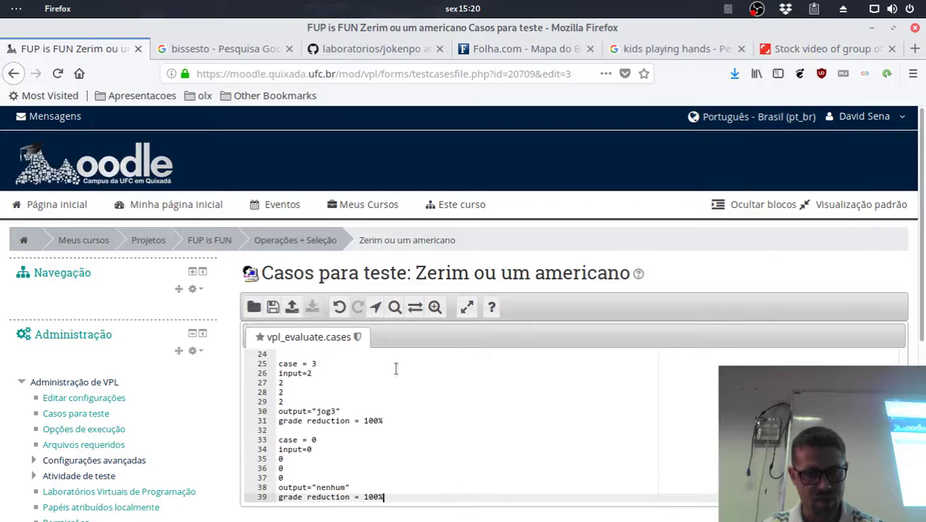
Renumber the newly appended test case as case = 4.
key(Up)
key(Up)
key(Up)
key(Up)
key(Up)
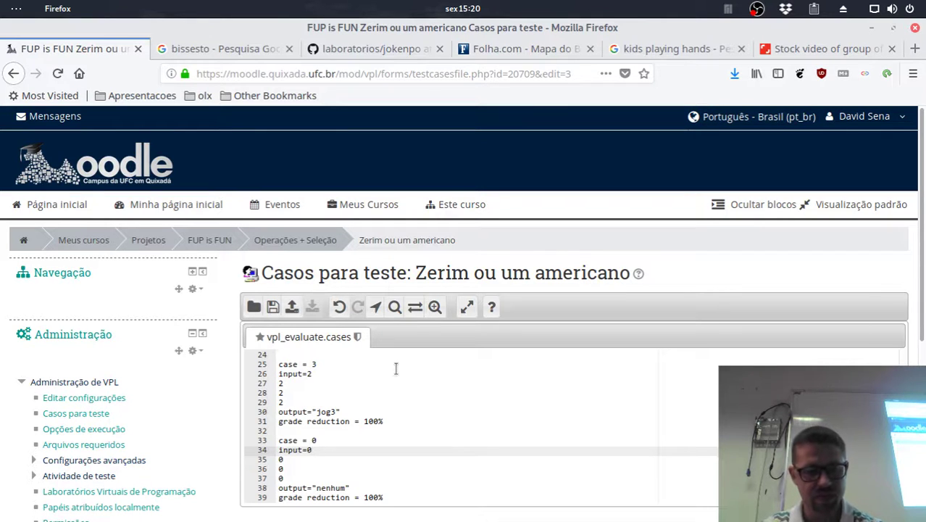
key(Up)
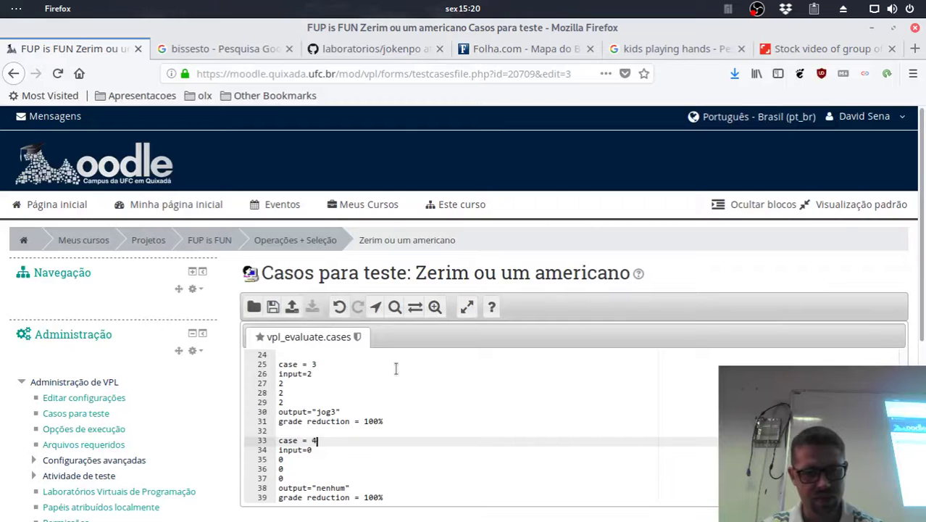
Set all four input values of case 4 to 1.
key(Down)
key(BackSpace)
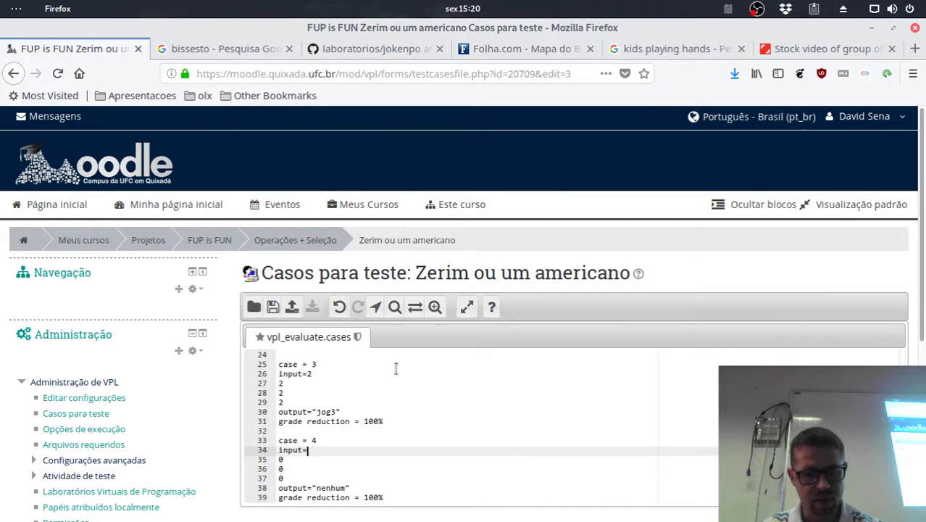
key(BackSpace)
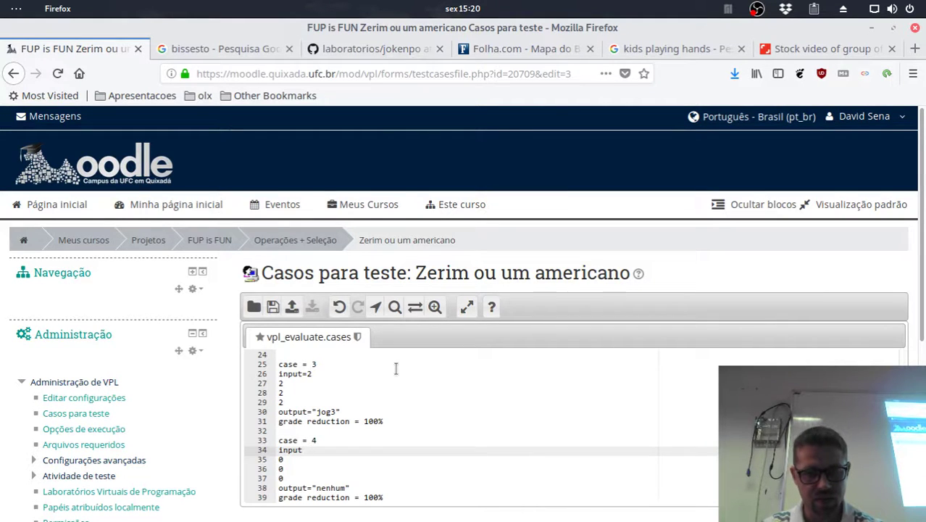
text(=1)
key(Down)
key(BackSpace)
text(1)
key(Up)
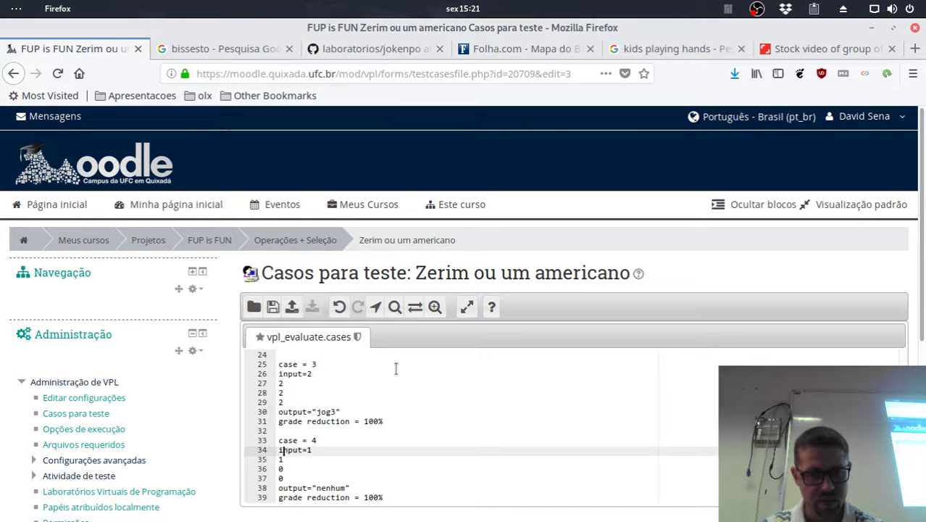
key(Down)
key(Down)
key(BackSpace)
text(1)
key(Down)
key(BackSpace)
text(1)
Replace the expected output of case 4 with "jog4".
key(Down)
key(Down)
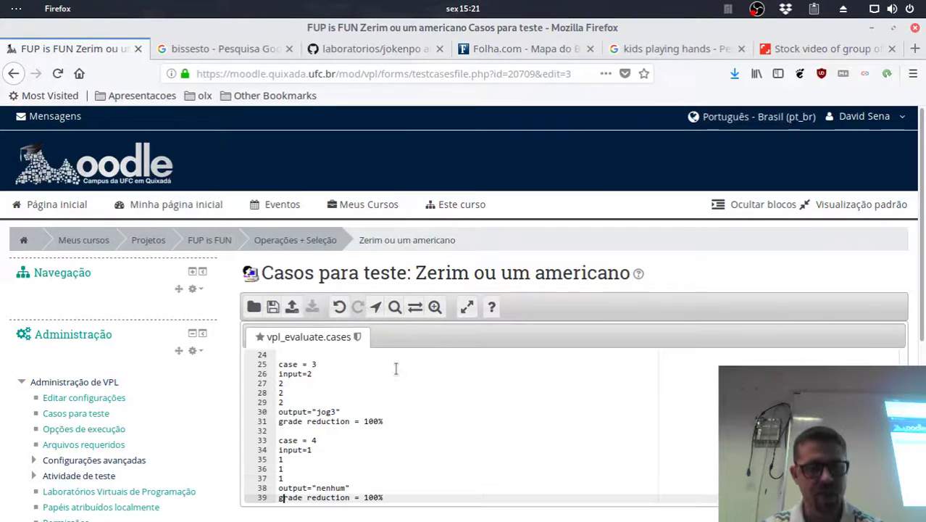
key(End)
key(Up)
key(Home)
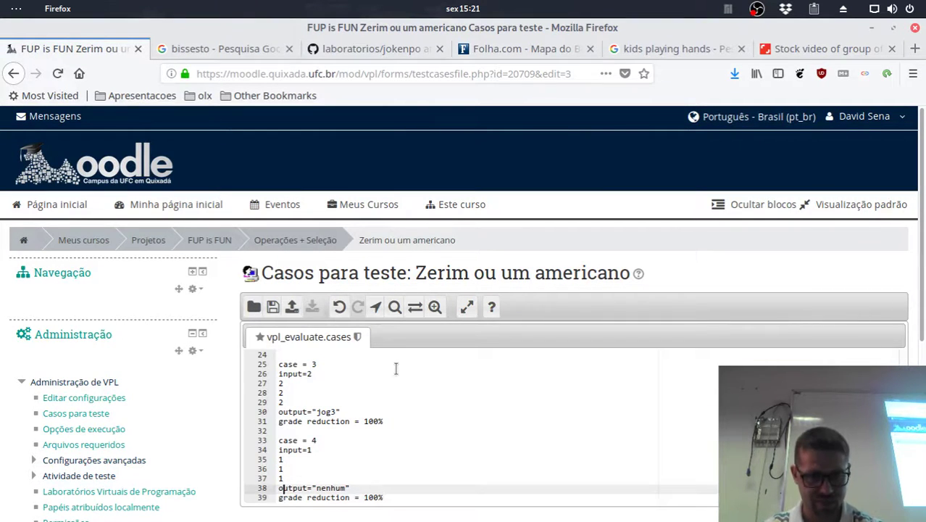
key(Right)
key(Right)
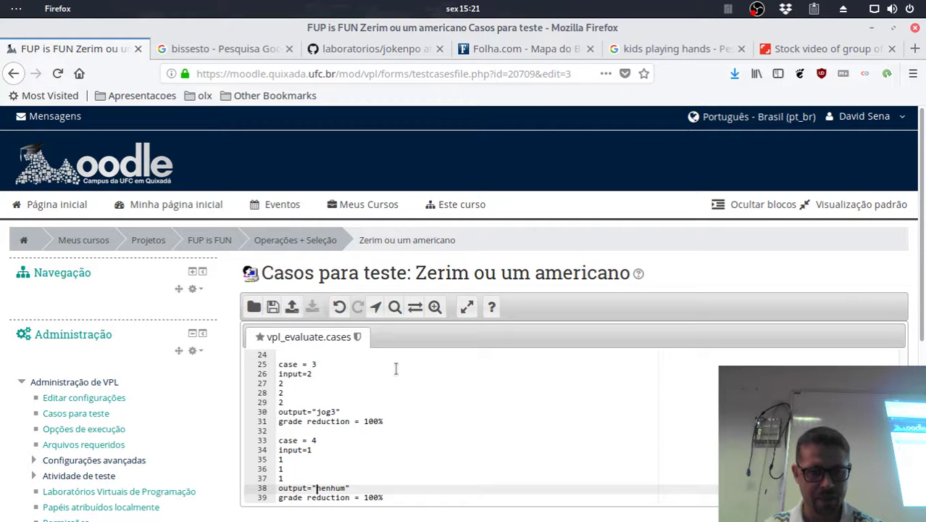
key(shift+Right)
key(shift+Right)
key(shift+Right)
key(shift+Right)
key(shift+Right)
key(shift+Right)
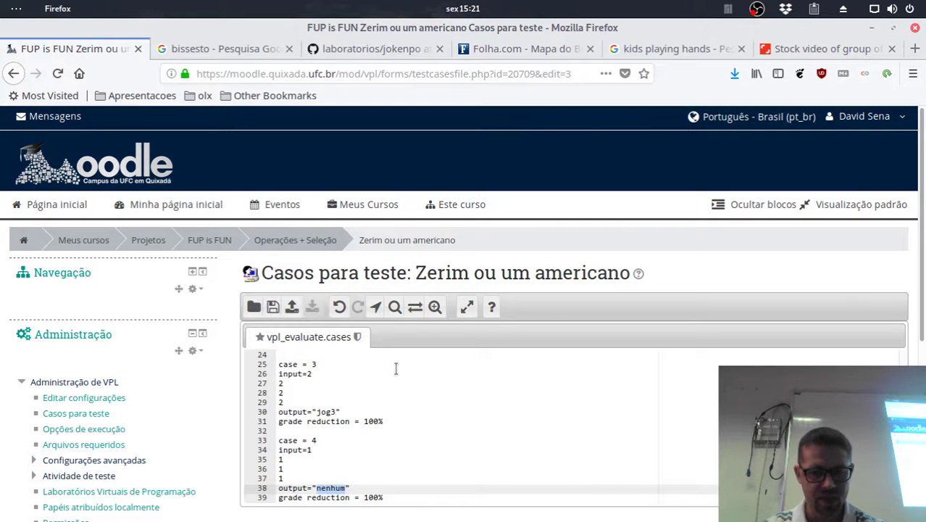
text(jog)
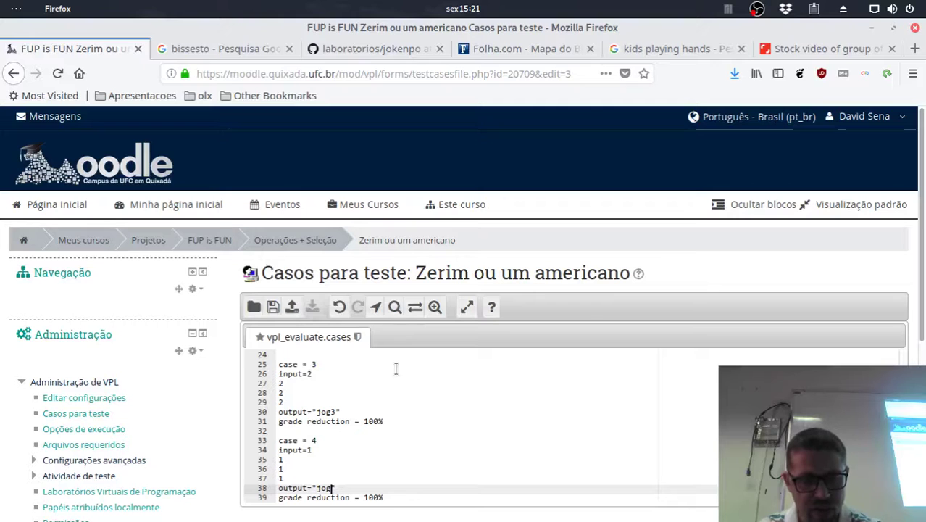
text(4)
Copy the whole case 4 block and paste a duplicate below it, separated by a blank line.
scroll(426, 471, down, 2)
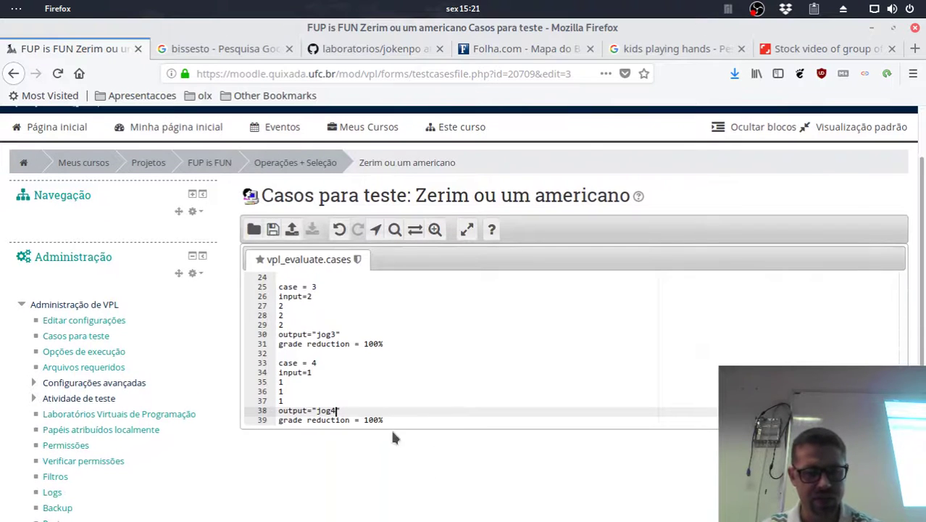
drag(392, 420, 245, 367)
key(ctrl+c)
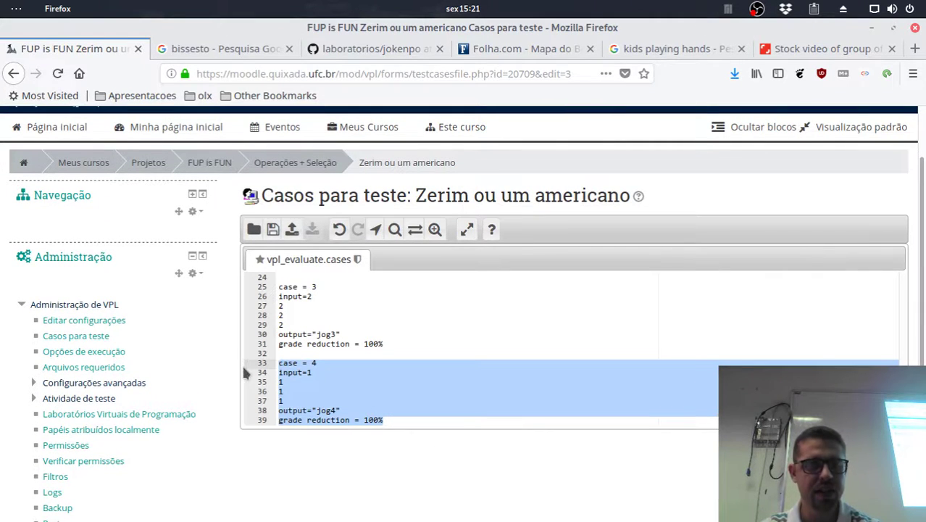
click(401, 421)
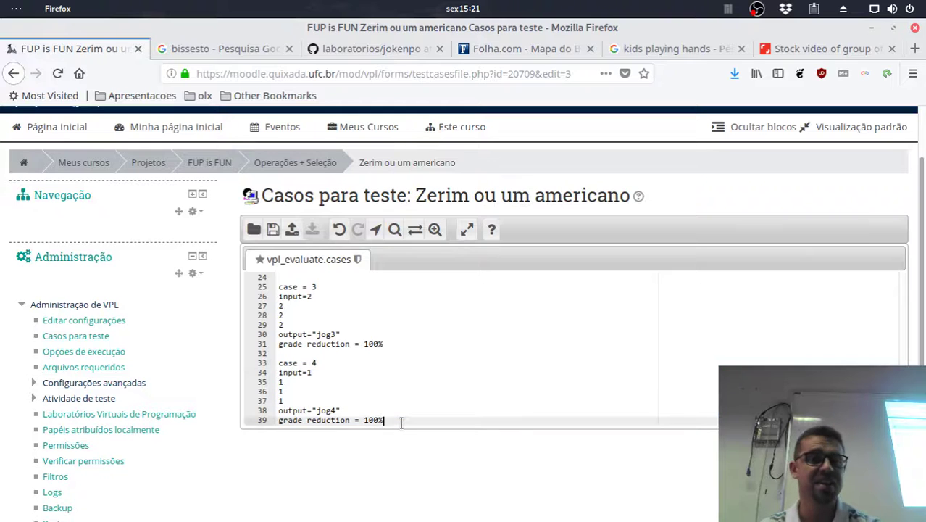
key(Return)
key(Return)
key(ctrl+v)
Renumber the duplicated test case as case = 5 and set its first input value to 2.
key(Up)
key(Up)
key(Up)
key(Up)
key(Up)
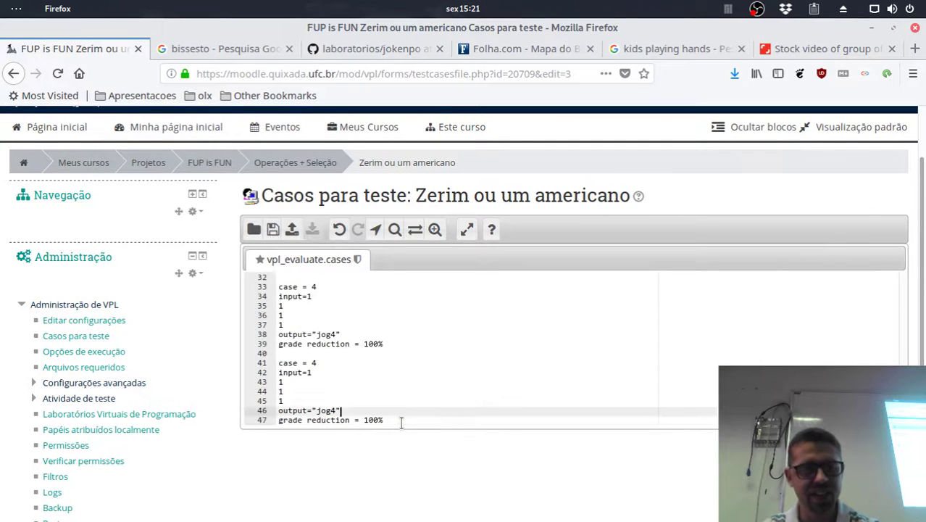
key(Up)
key(BackSpace)
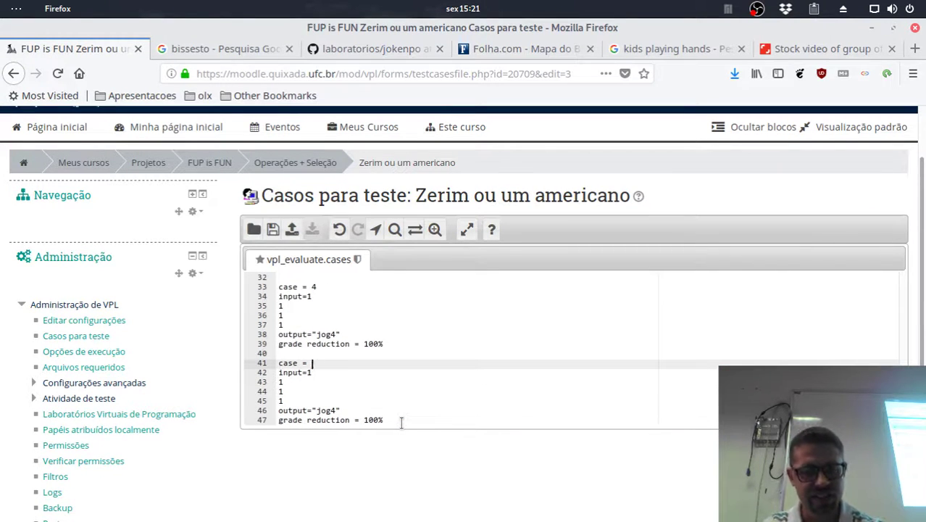
text(5)
key(Down)
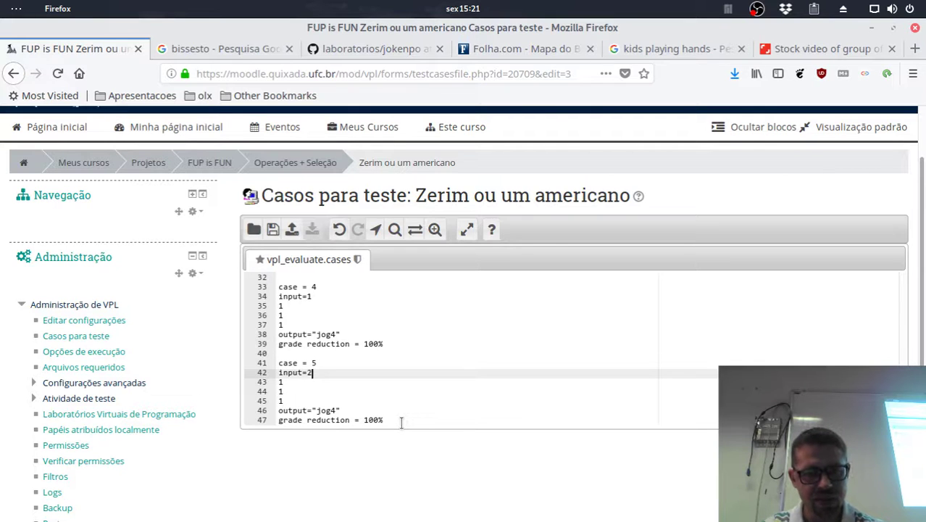
Change the expected output of case 5 to "jog1".
key(Down)
key(Down)
key(Down)
key(Down)
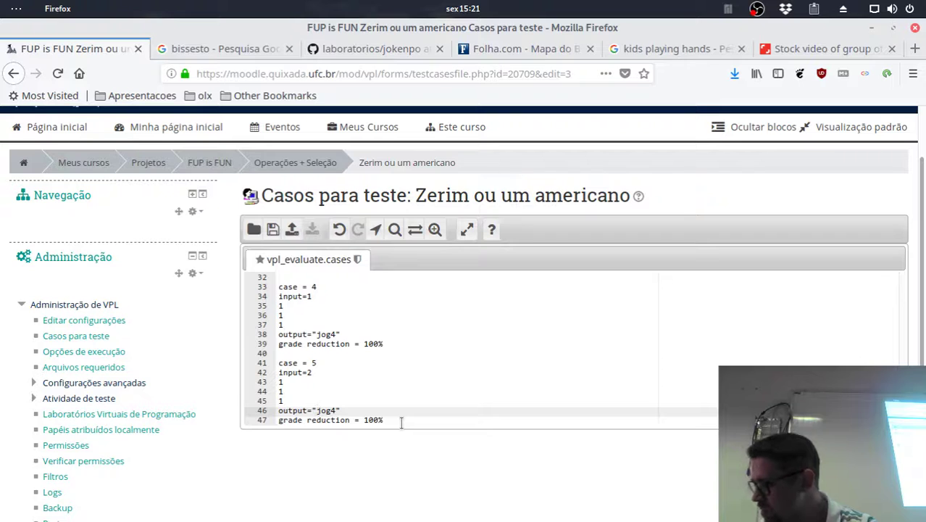
key(Right)
key(Right)
key(Right)
key(Right)
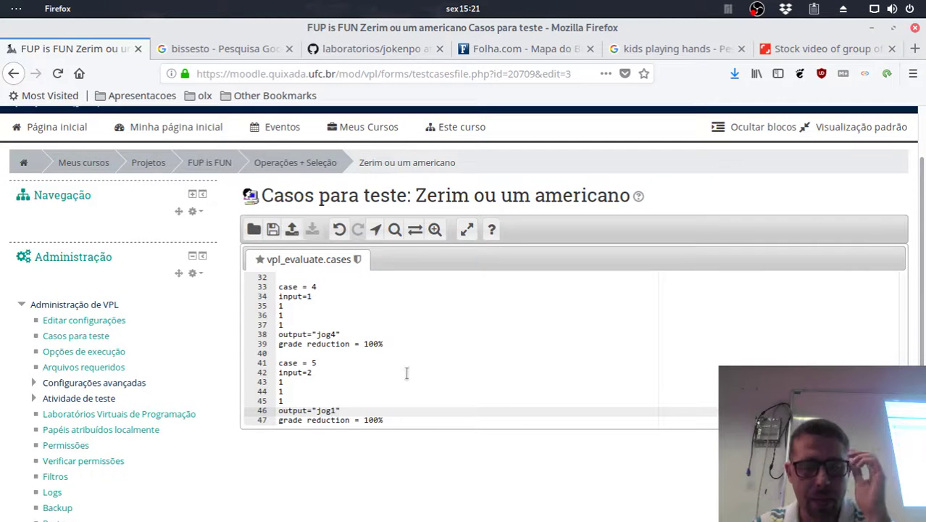
Duplicate the whole case 5 block below itself, separated by a blank line.
scroll(407, 373, down, 2)
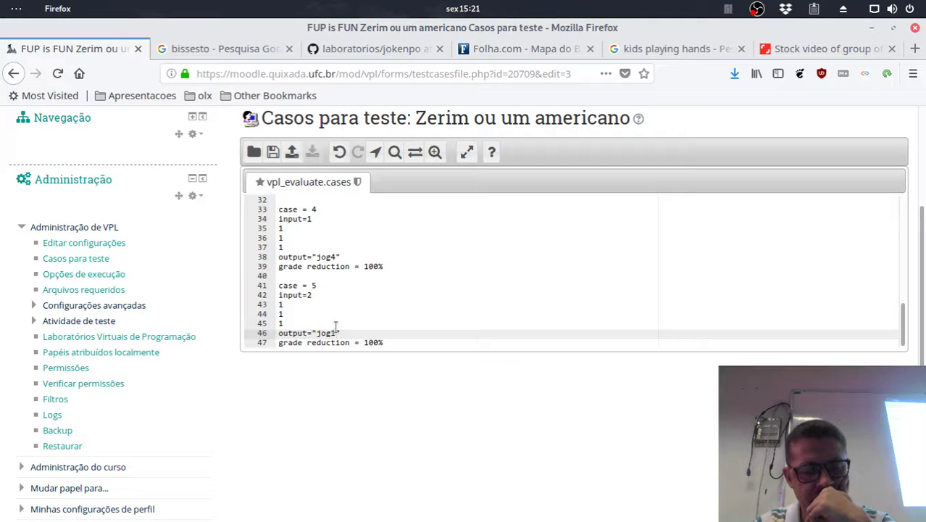
scroll(428, 344, down, 2)
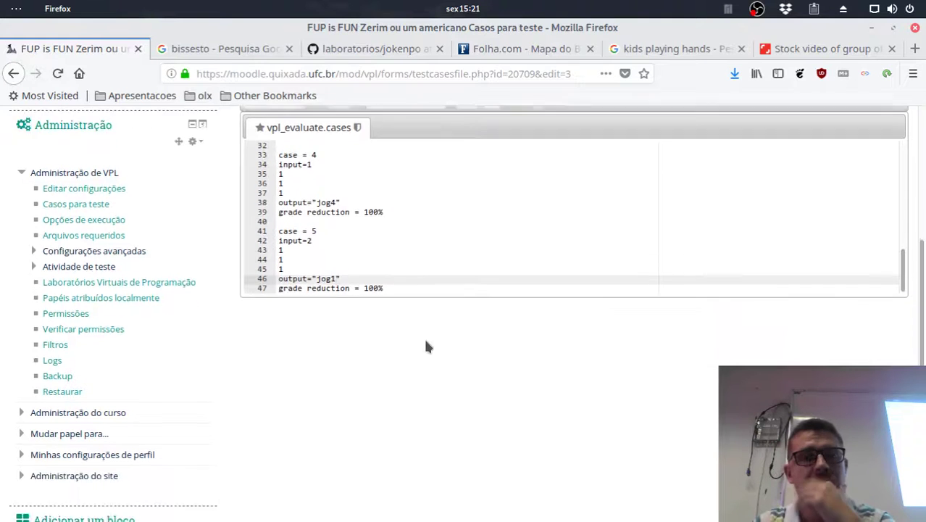
scroll(426, 348, up, 4)
scroll(391, 418, down, 1)
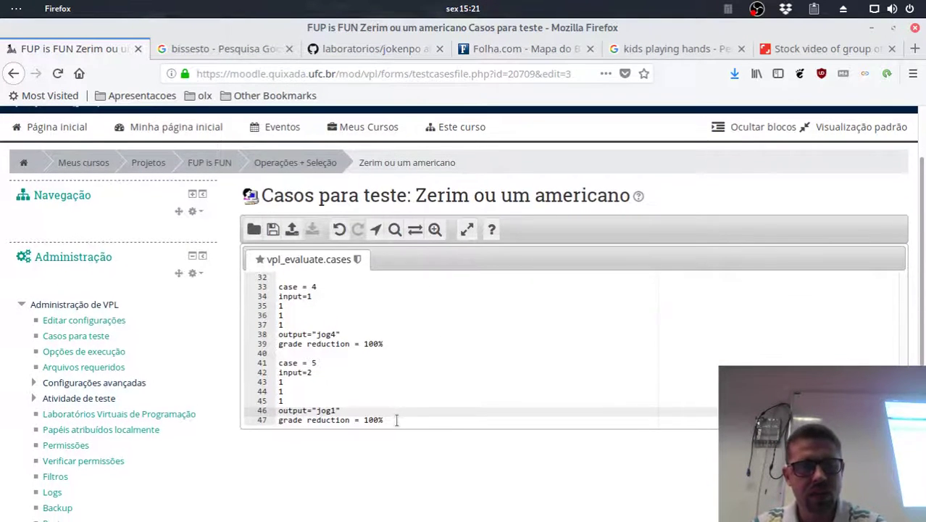
drag(384, 419, 233, 360)
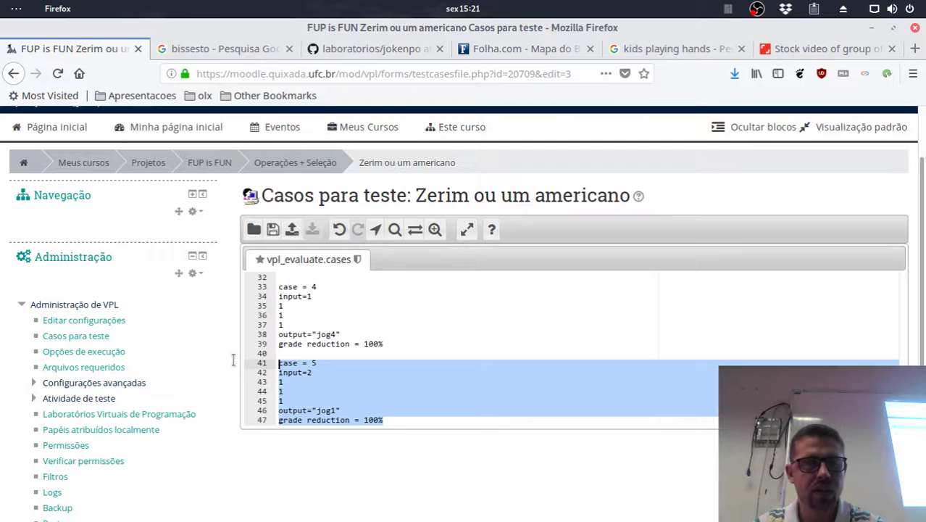
click(404, 420)
key(Return)
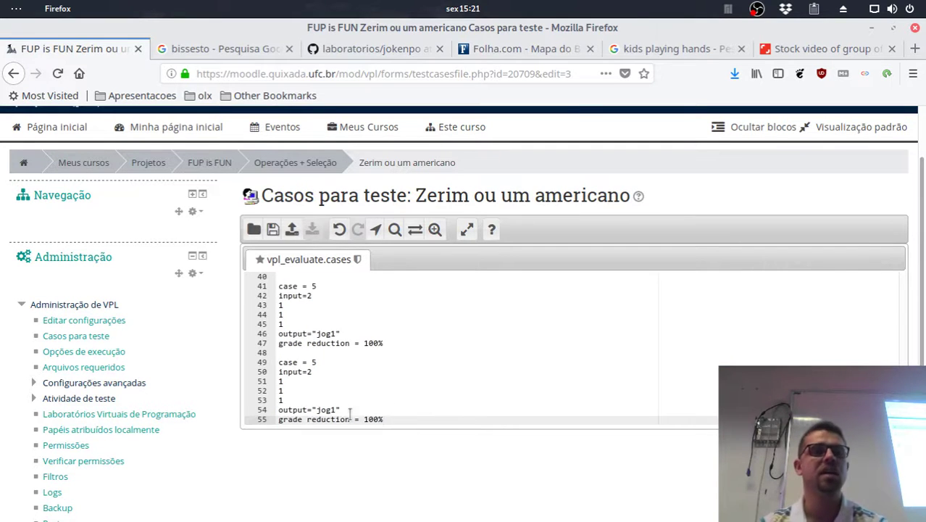
Set the second input value of the last test case to 10 and its expected output to "jog2", and save vpl_evaluate.cases.
click(318, 380)
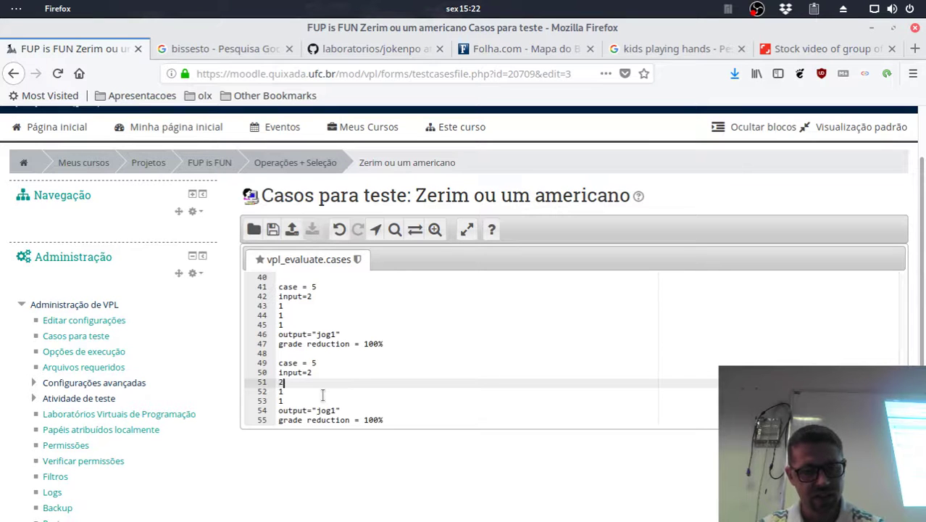
text(0)
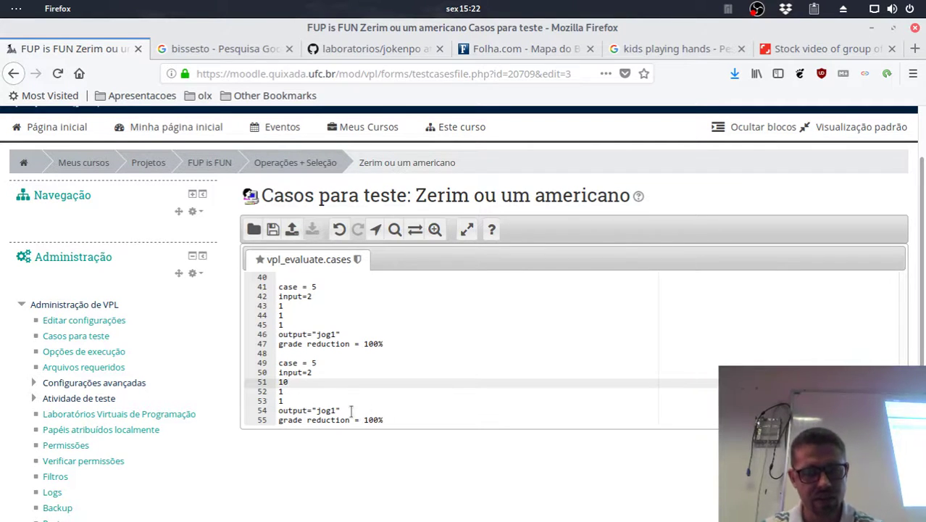
click(337, 410)
key(BackSpace)
text(2)
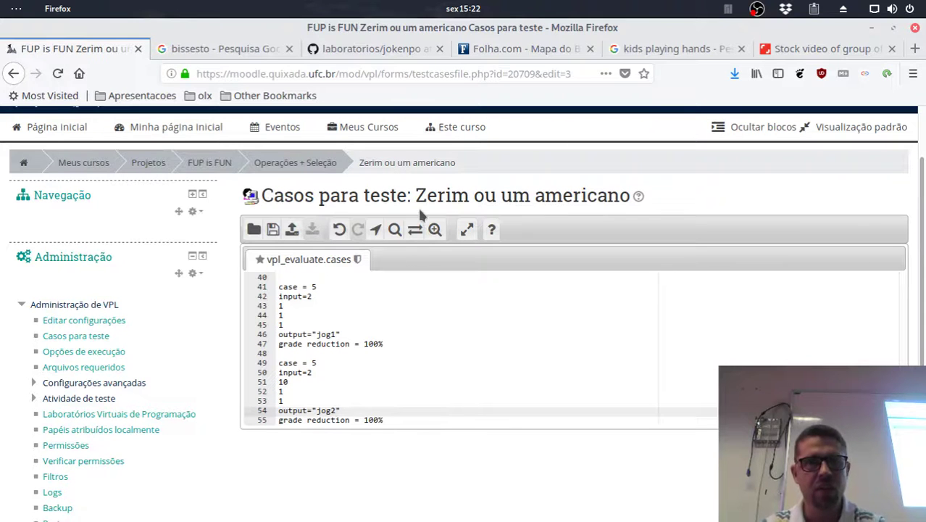
click(273, 229)
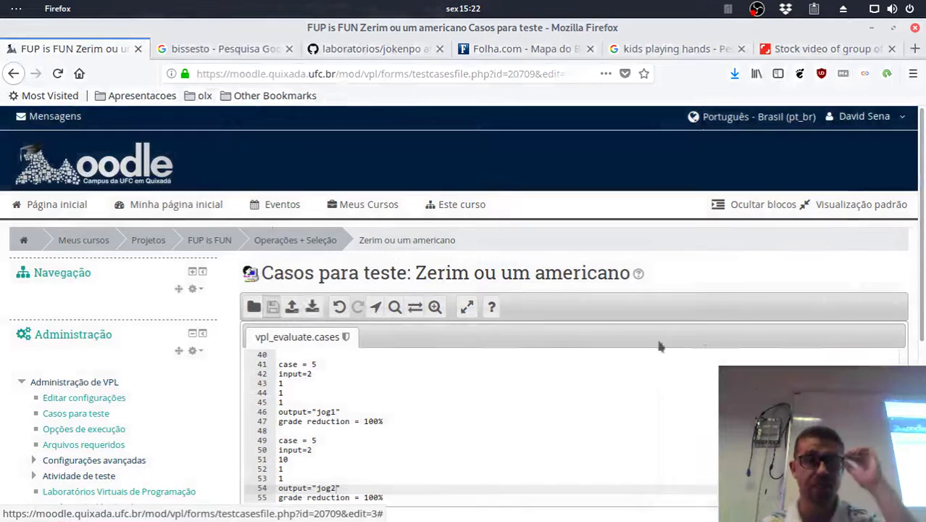
Open the university system at si3.ufc.br in a new browser tab.
mouse_move(352, 203)
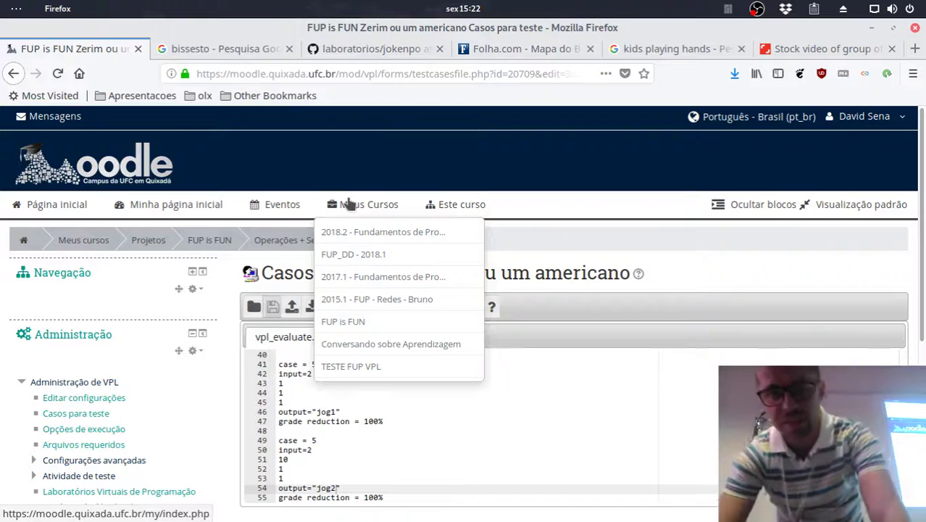
click(914, 49)
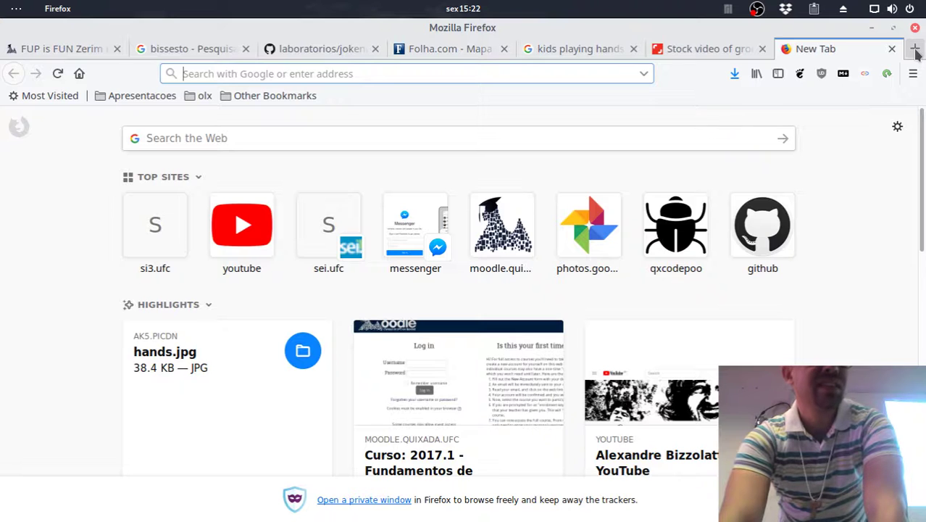
text(si)
key(BackSpace)
key(BackSpace)
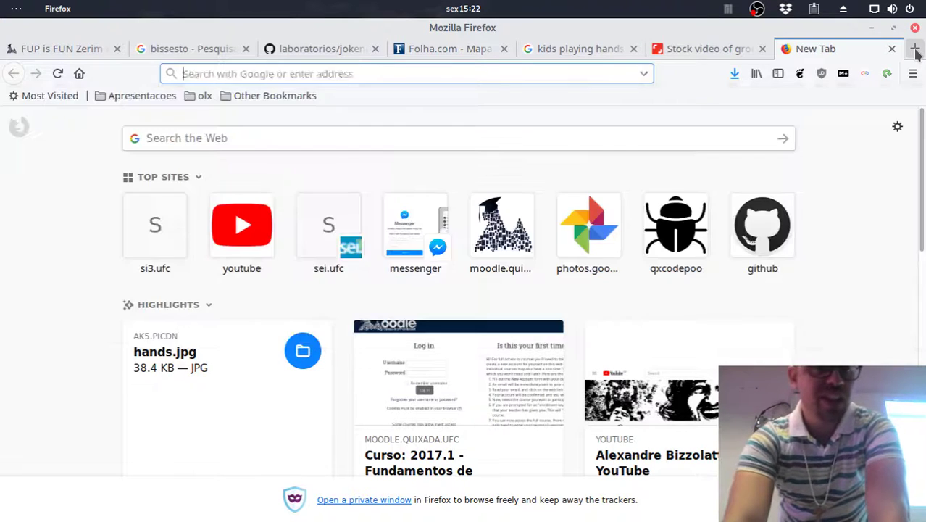
text(si)
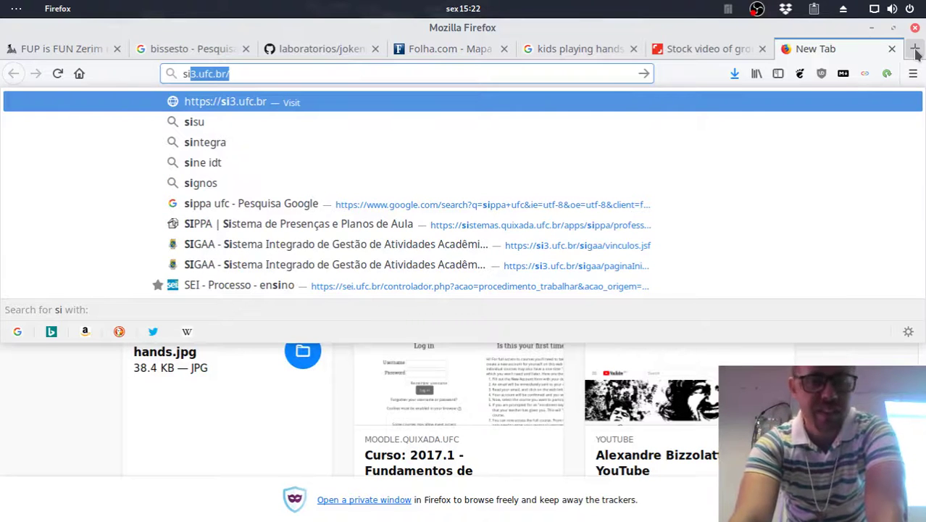
key(Return)
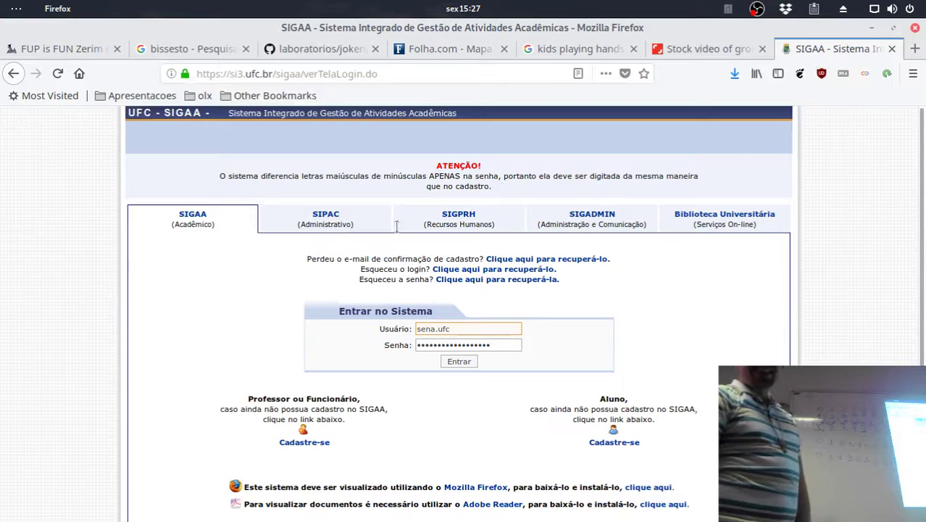
Log in to SIGAA with the prefilled credentials and enter the Portal do Docente under the Servidor affiliation.
click(451, 364)
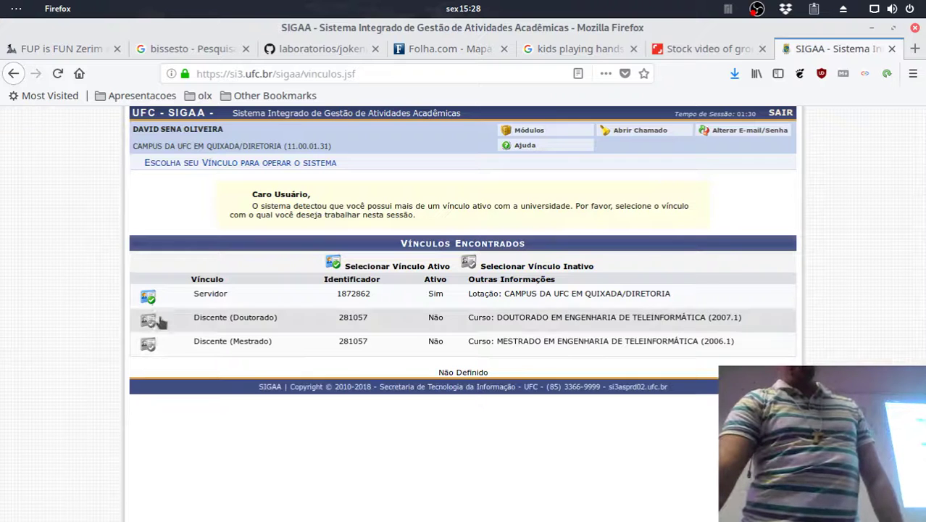
click(213, 295)
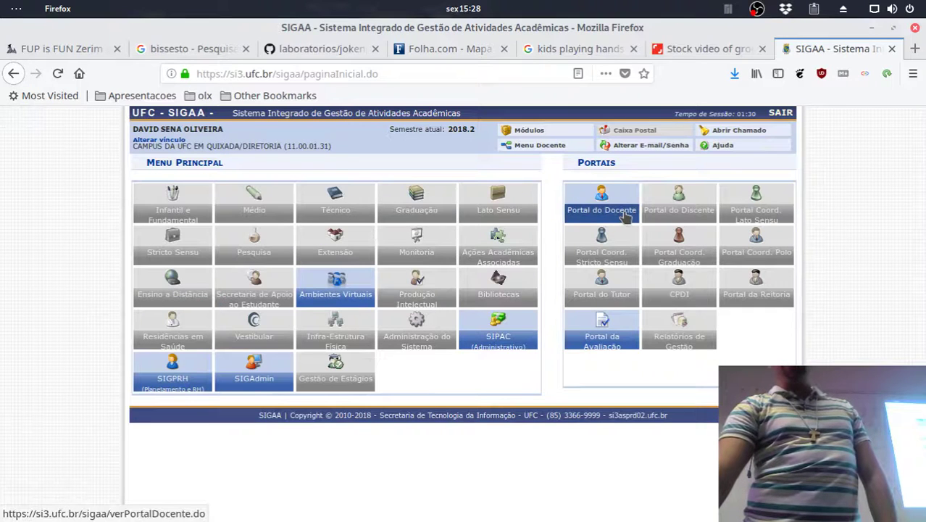
click(625, 216)
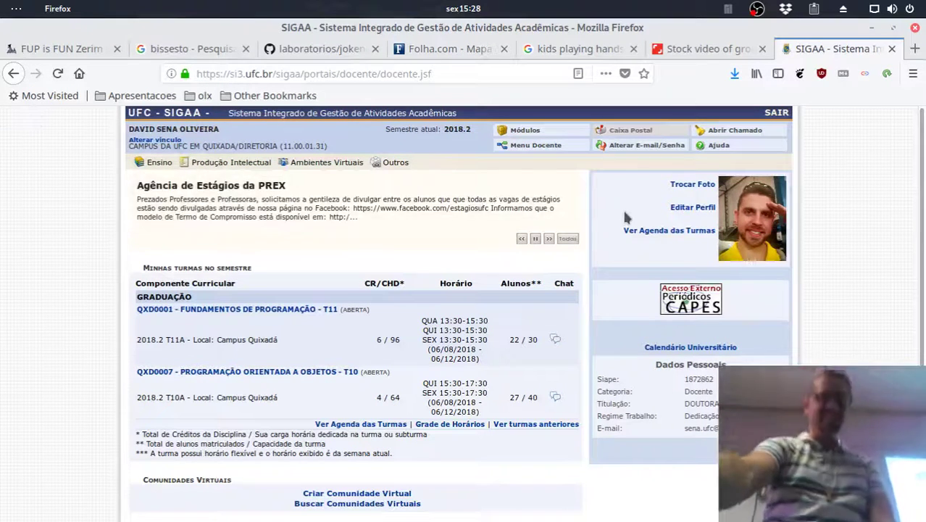
Open the virtual class page of QXD0001 - Fundamentos de Programação - T11 from the current semester's classes.
click(303, 313)
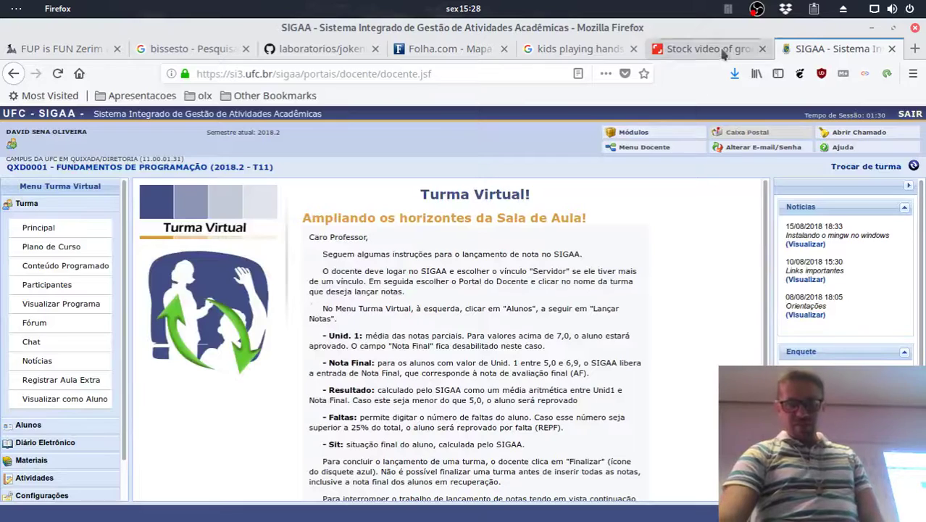
click(659, 147)
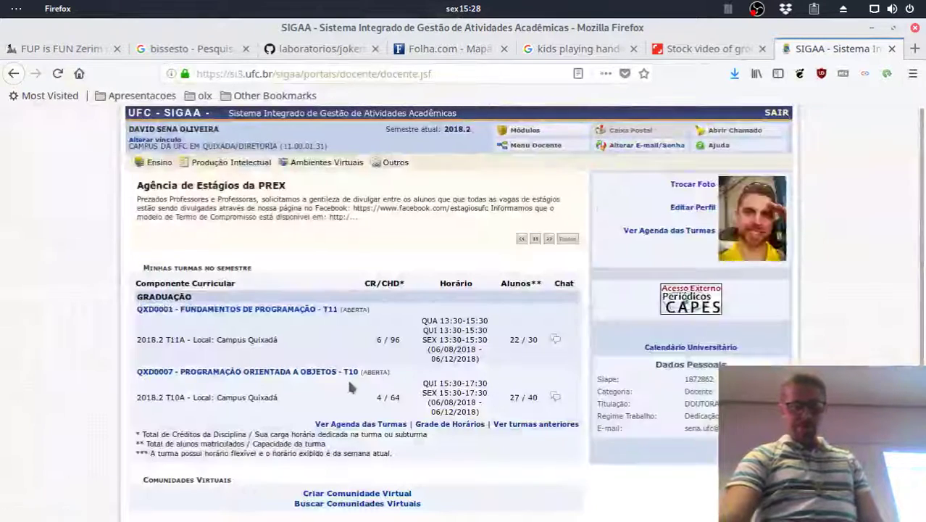
click(281, 311)
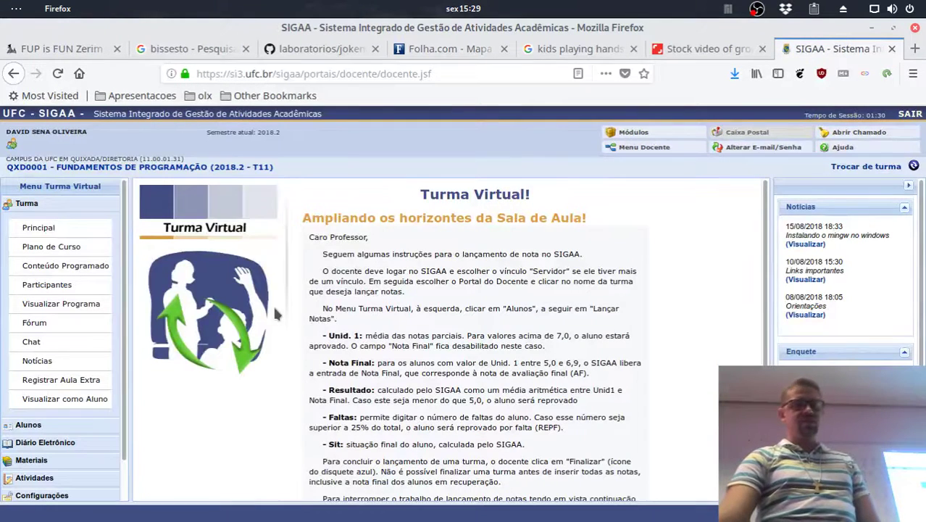
scroll(335, 333, down, 2)
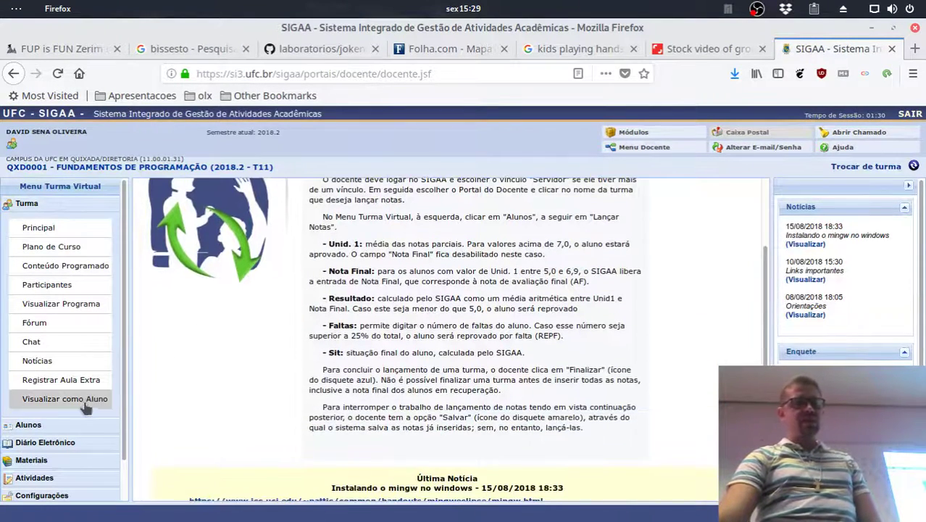
Open the Lançar Frequência attendance calendar for sub-class 11A.
click(52, 426)
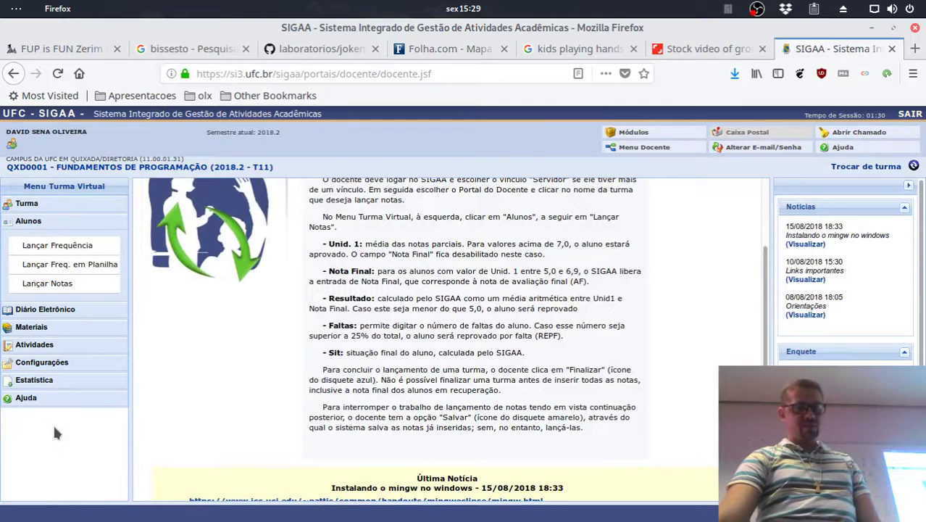
click(62, 244)
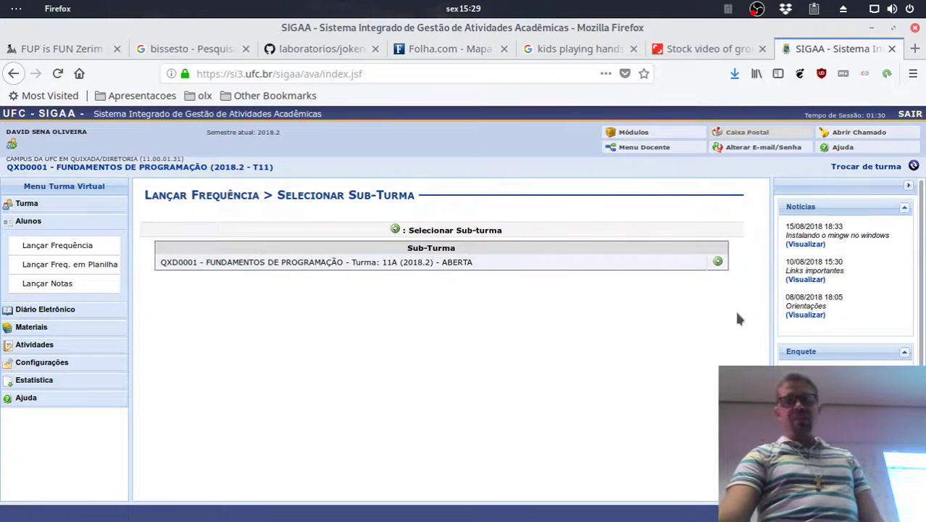
click(718, 261)
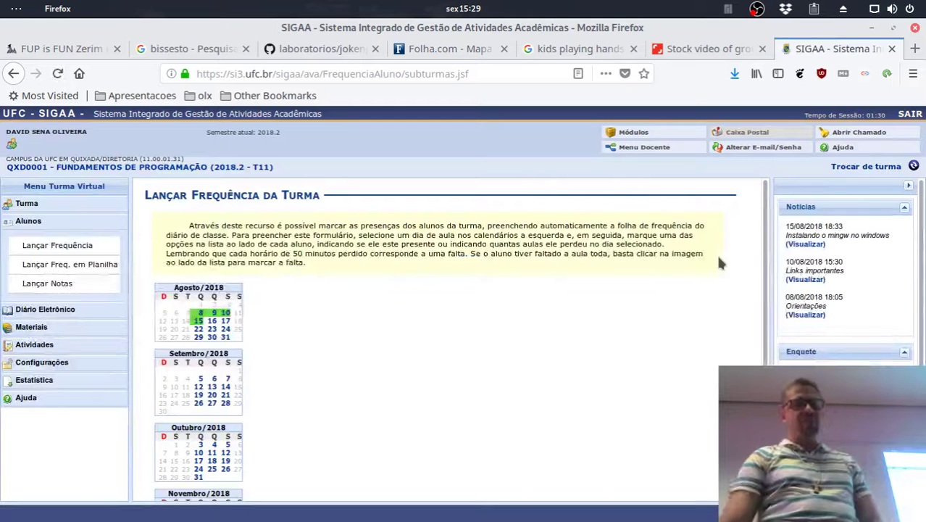
Open the spreadsheet version of the attendance record for sub-class 11A in a separate tab.
click(80, 264)
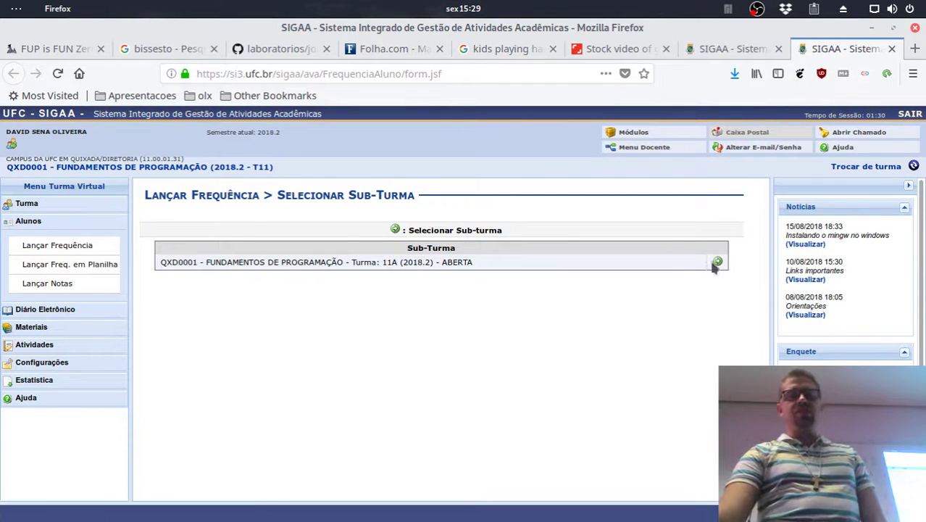
click(719, 264)
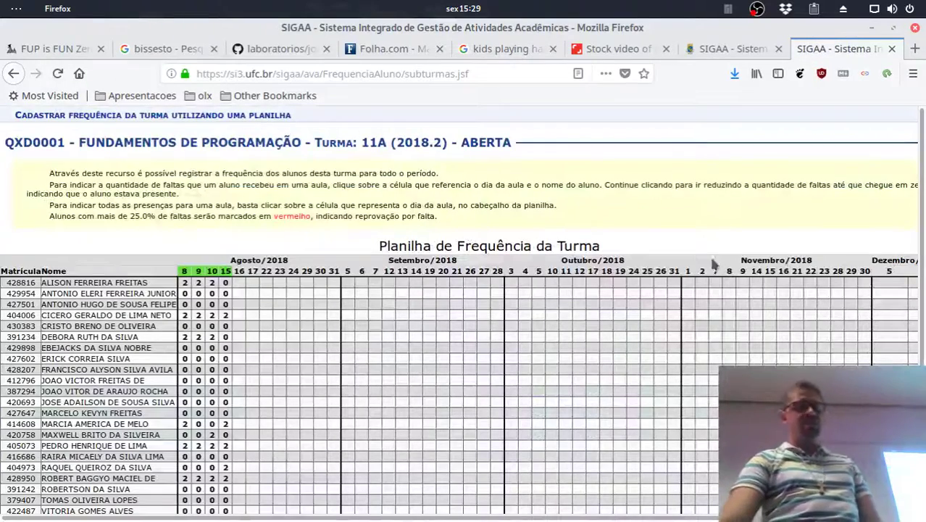
scroll(403, 152, down, 1)
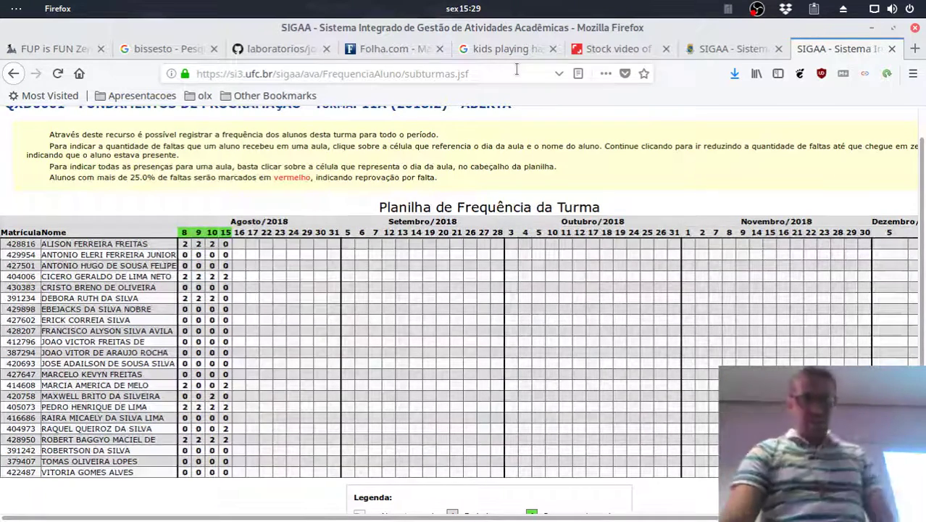
key(alt+F2)
text(pplwa)
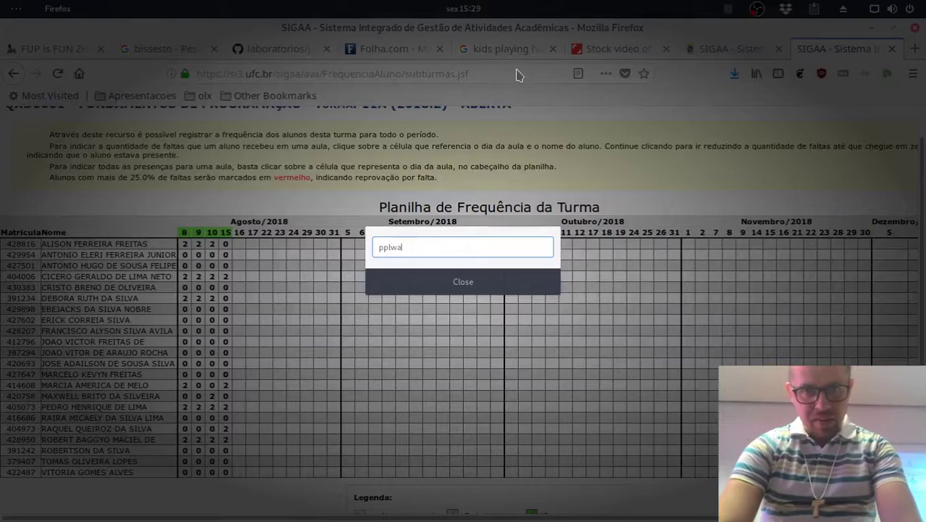
key(BackSpace)
key(Escape)
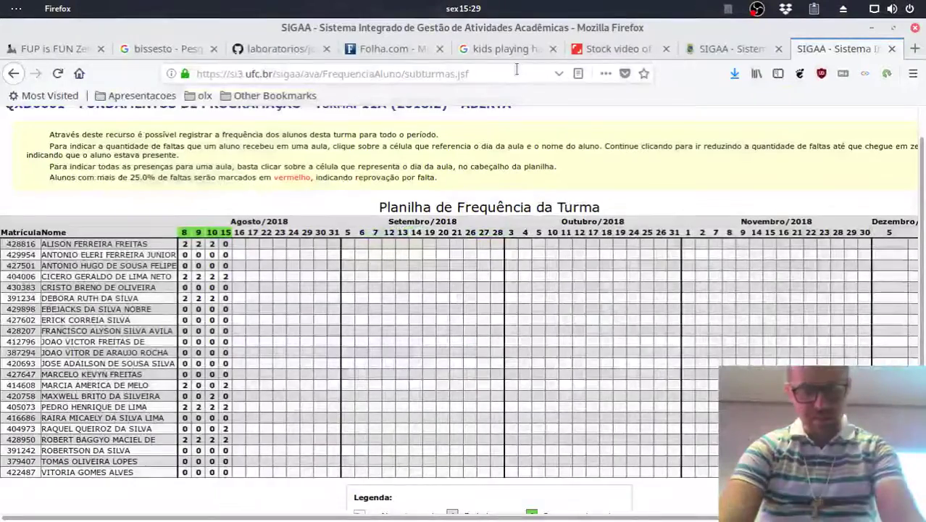
Launch the Catfish file search and search the home folder for "pplware".
key(alt+F2)
text(catfish)
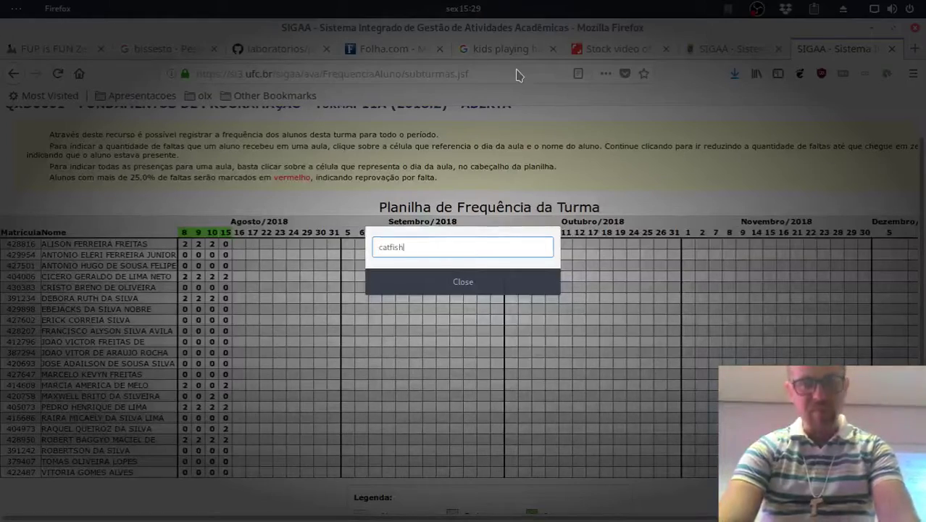
key(Return)
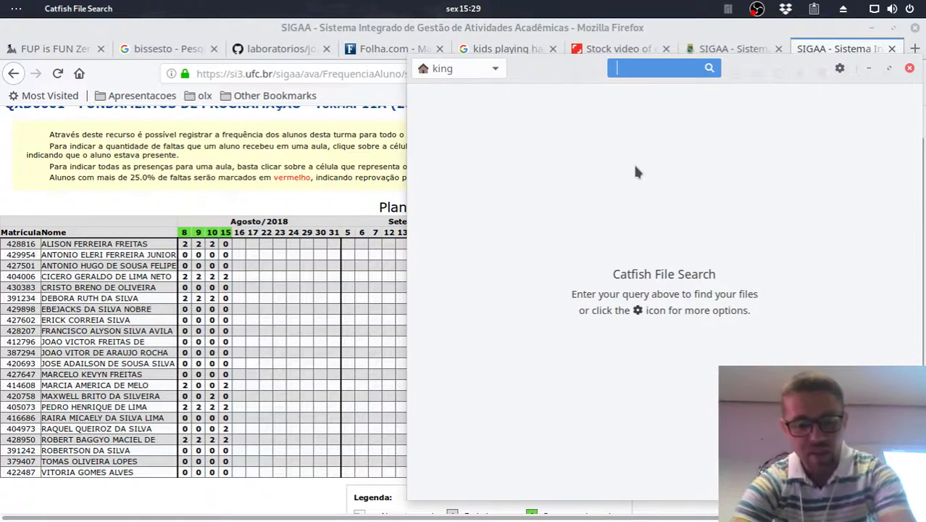
text(pplware)
key(Return)
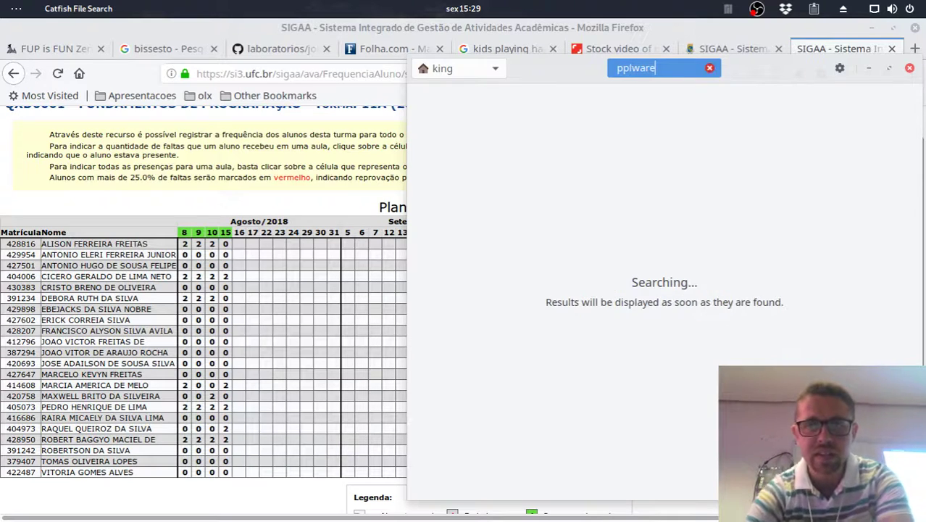
Return to SIGAA in Firefox, load a fresh attendance spreadsheet for sub-class 11A in another tab, and close the earlier copy.
click(717, 50)
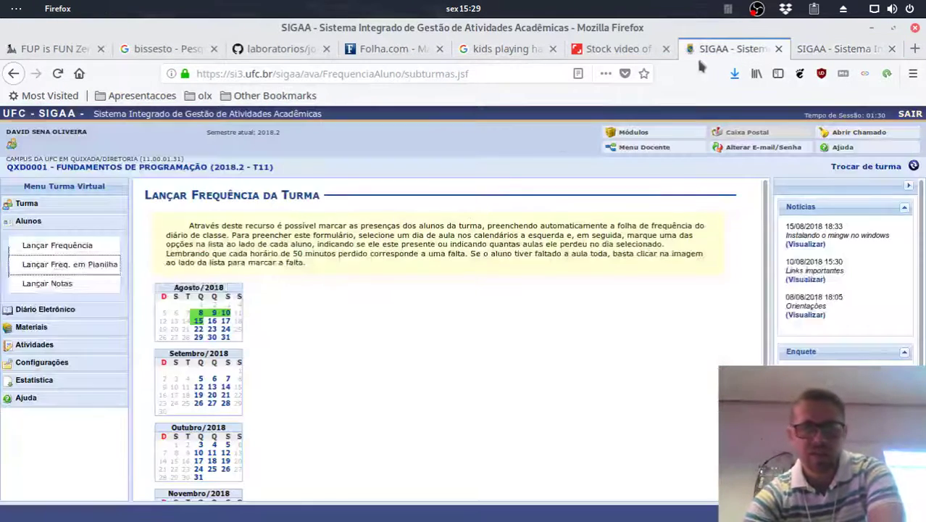
click(79, 265)
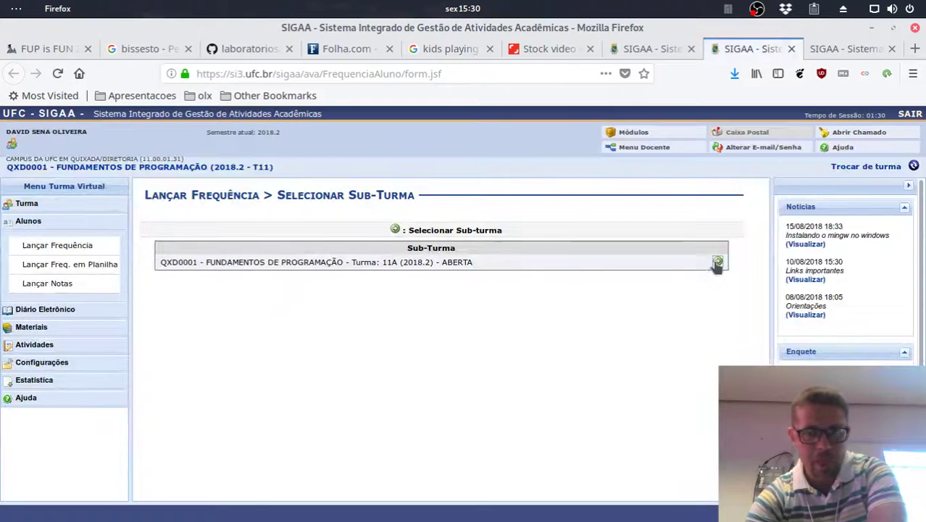
click(718, 261)
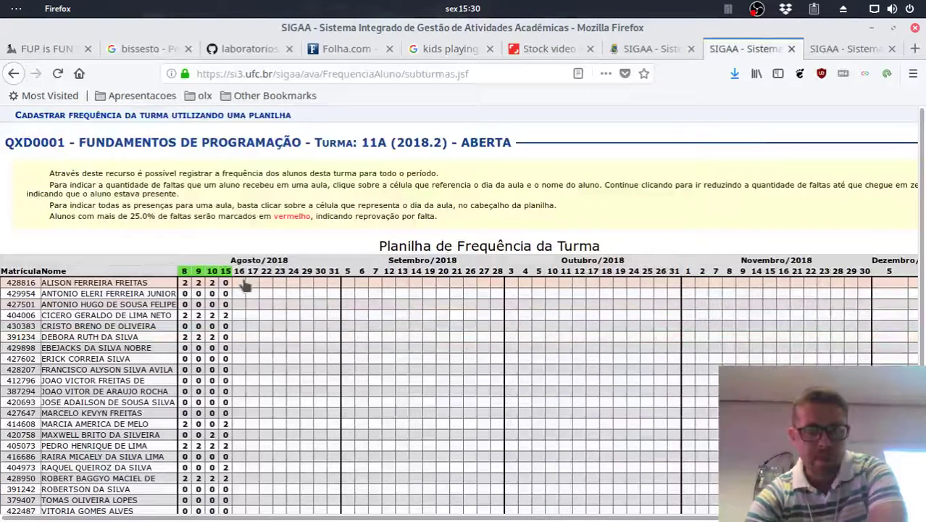
click(891, 48)
Record 2 absences on 16 August for the students in rows 3 to 5, 13, 15 and 19 to 21, and save the attendance.
scroll(204, 227, down, 2)
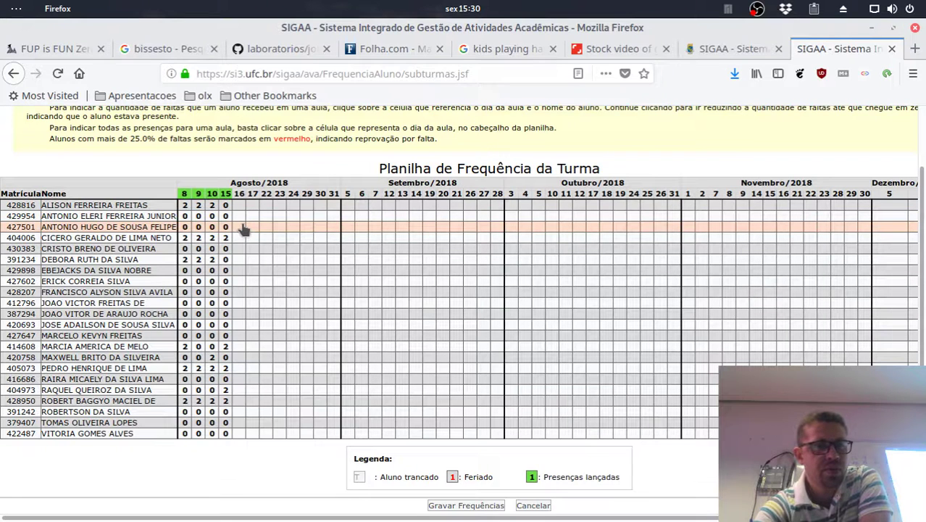
click(240, 228)
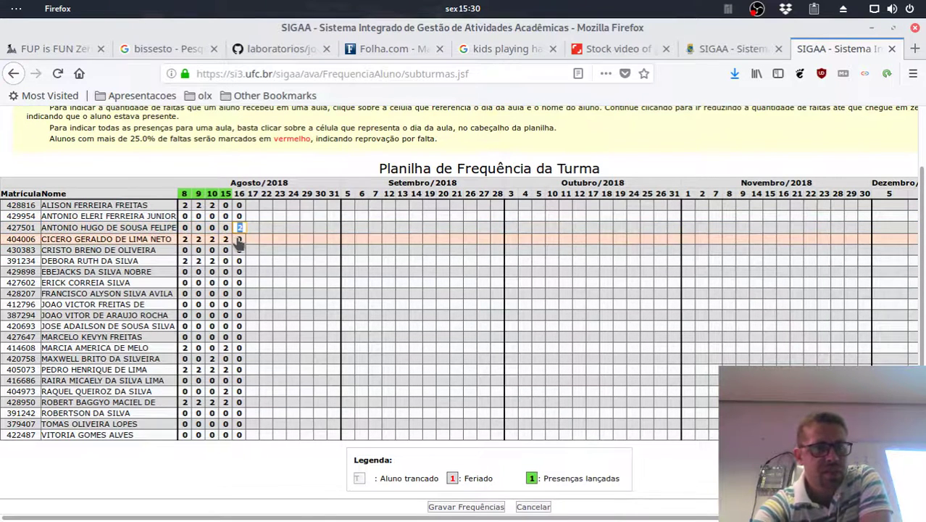
click(239, 239)
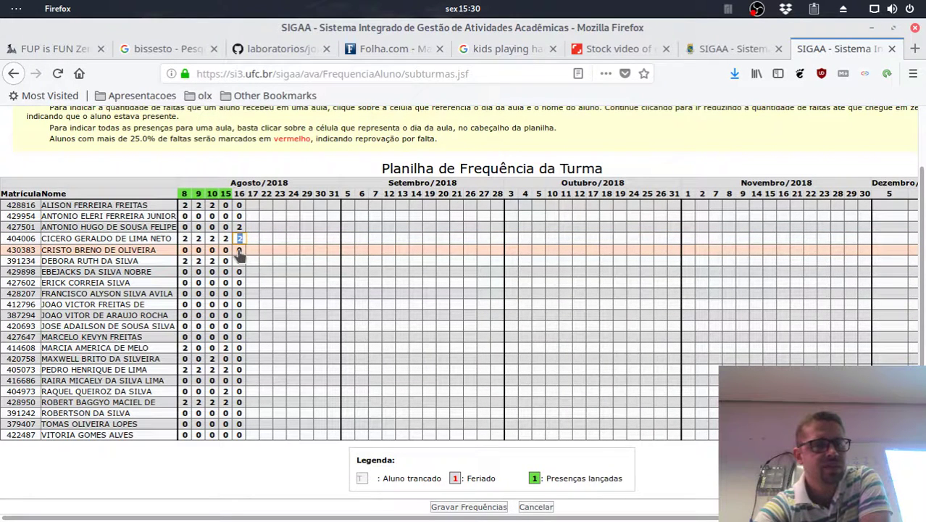
click(239, 251)
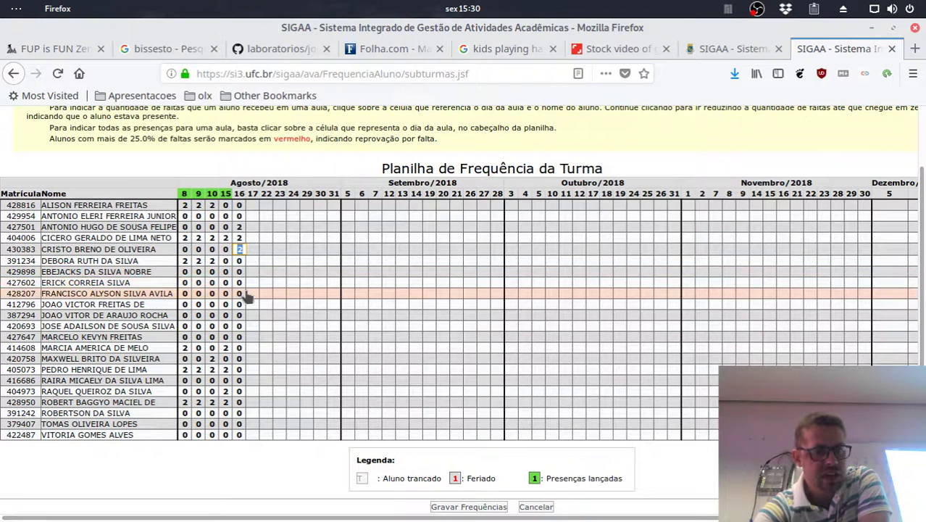
click(240, 338)
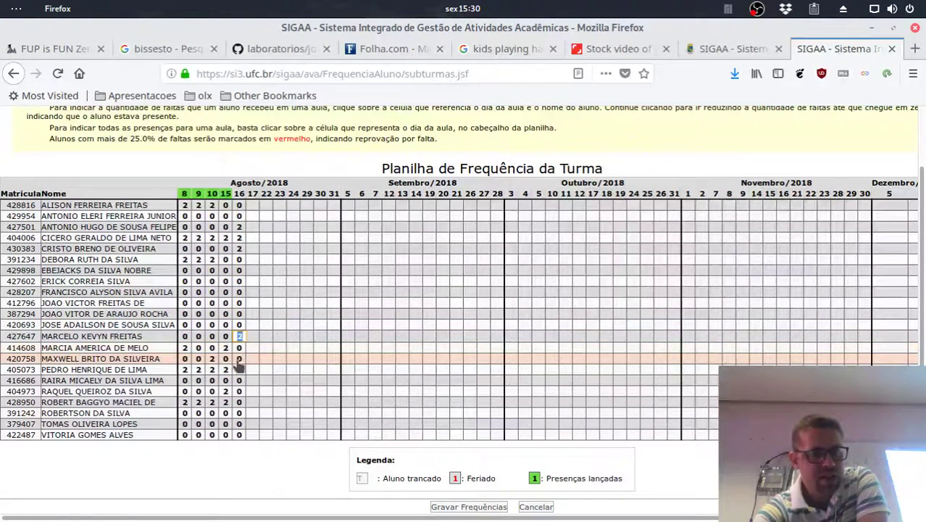
click(238, 359)
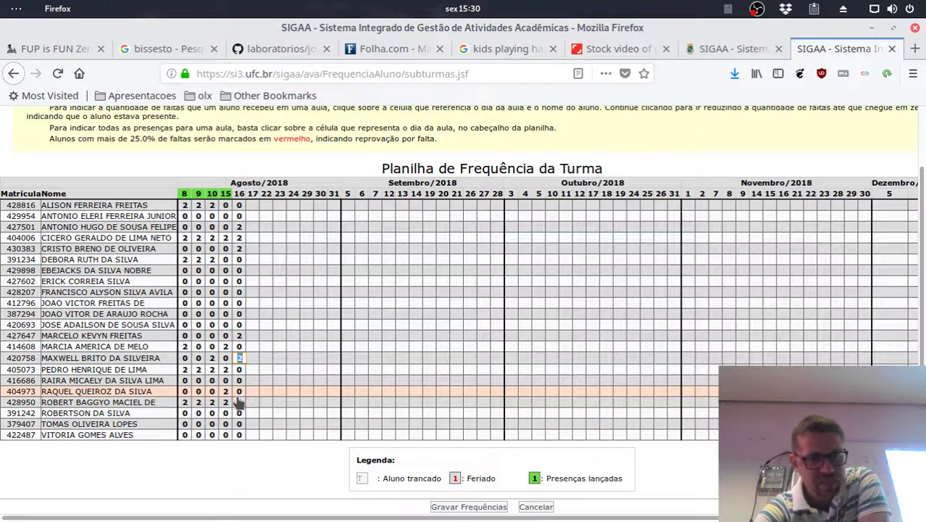
click(238, 402)
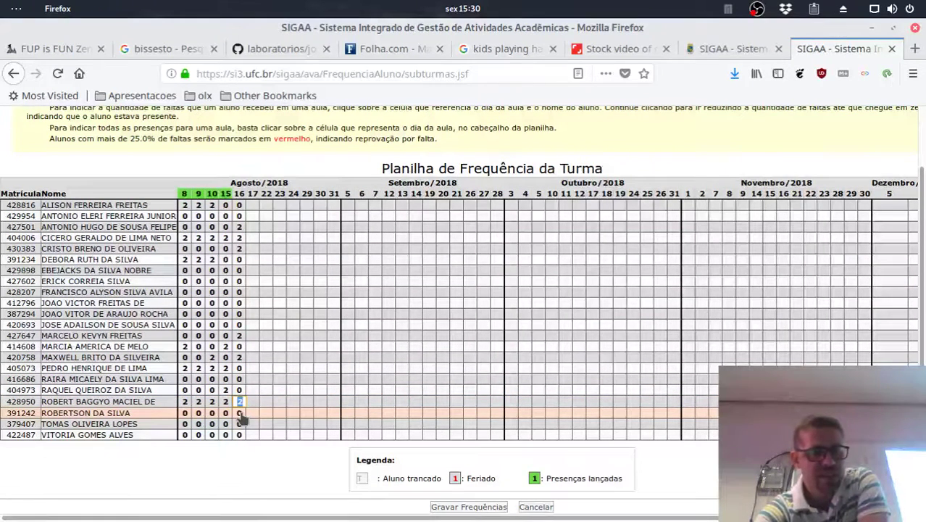
click(239, 413)
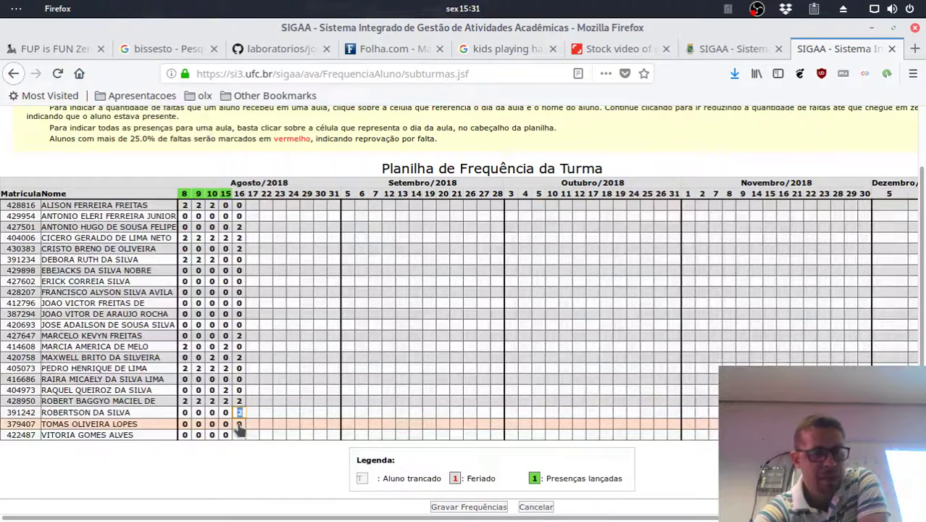
click(239, 424)
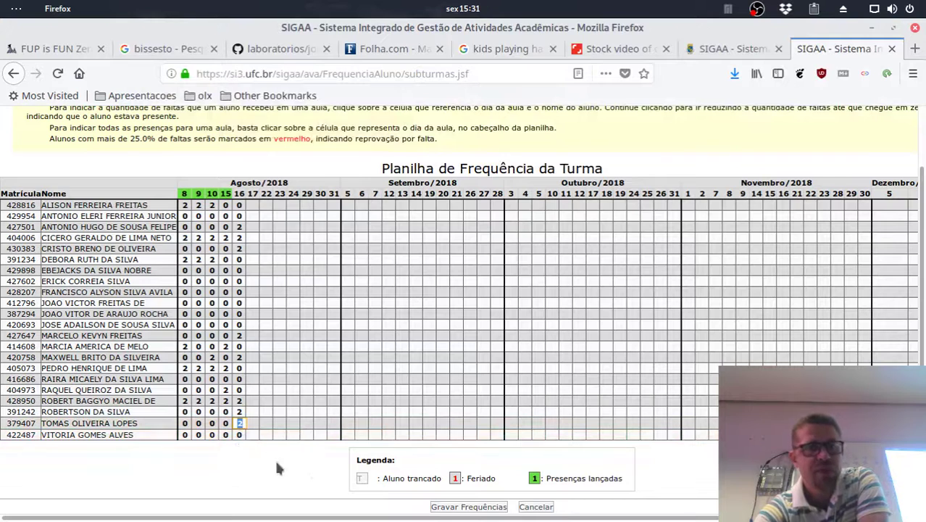
click(449, 507)
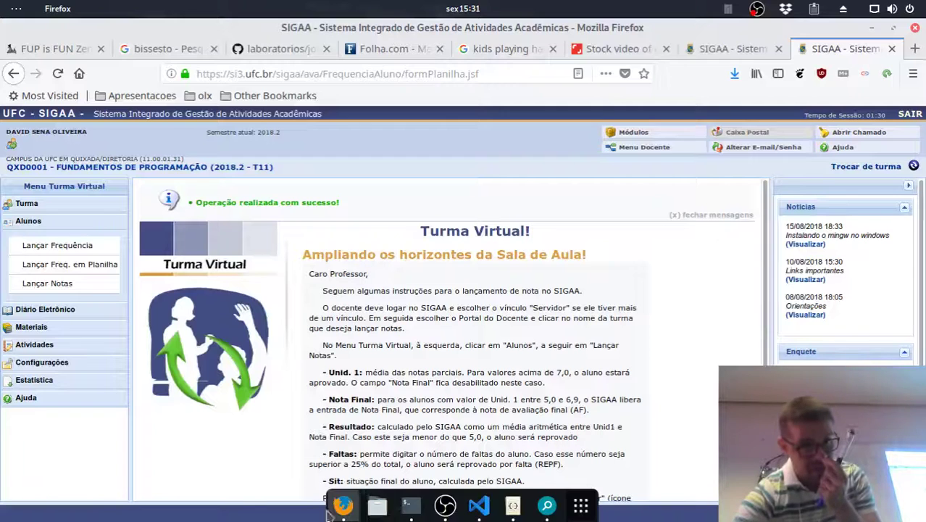
Load the updated attendance spreadsheet for sub-class 11A in a new tab.
click(63, 265)
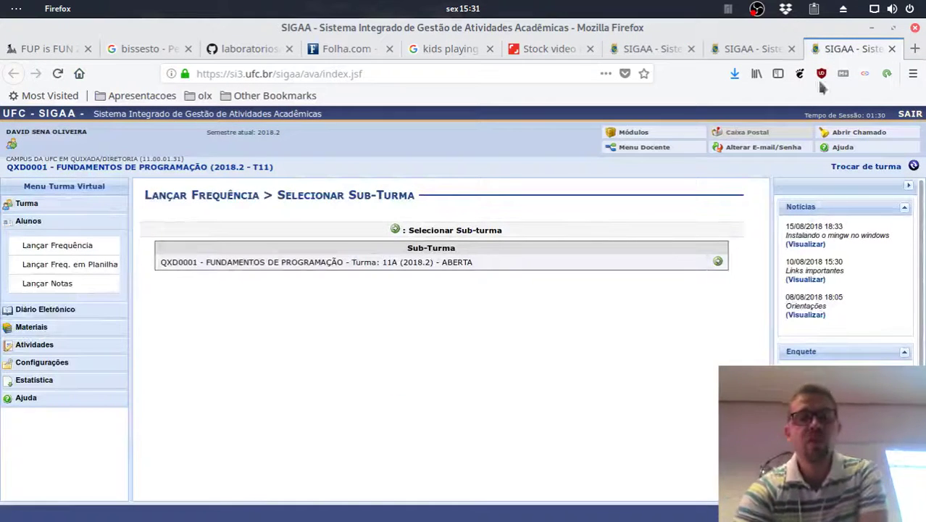
click(717, 263)
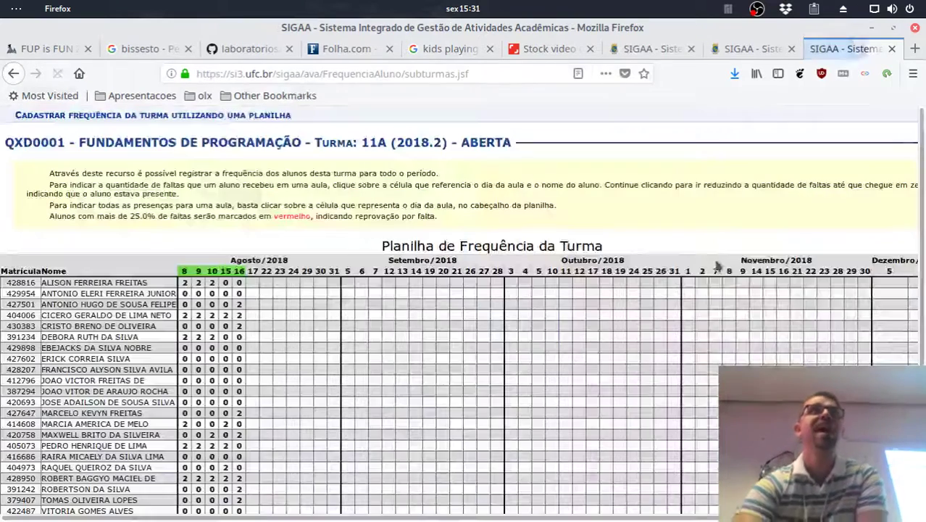
Record 2 absences on 17 August for the students in rows 3 to 5, and reset the third student's 16 August absences to 0.
scroll(717, 262, down, 1)
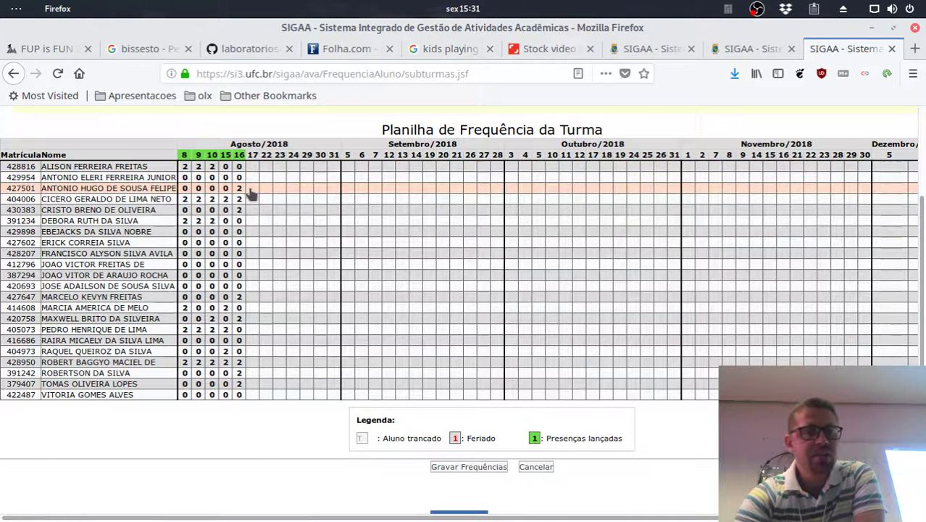
click(251, 189)
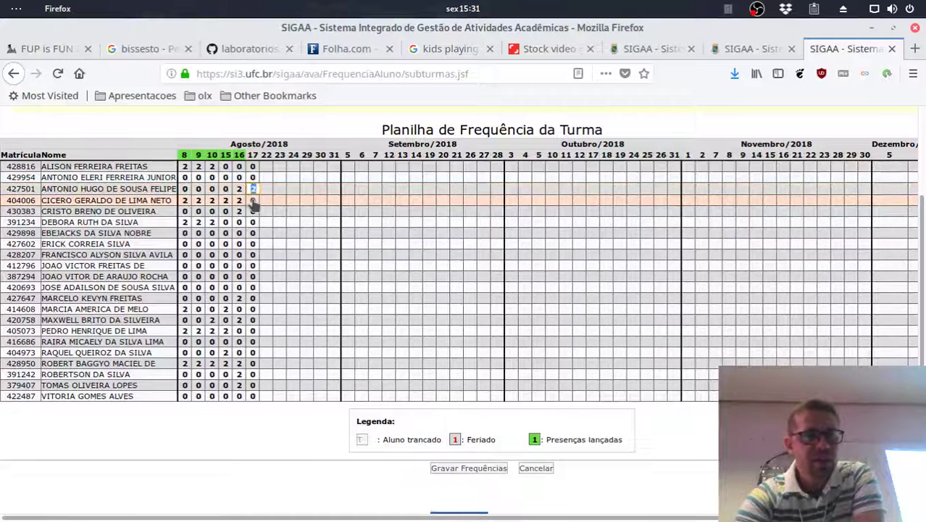
key(shift+Tab)
text(0)
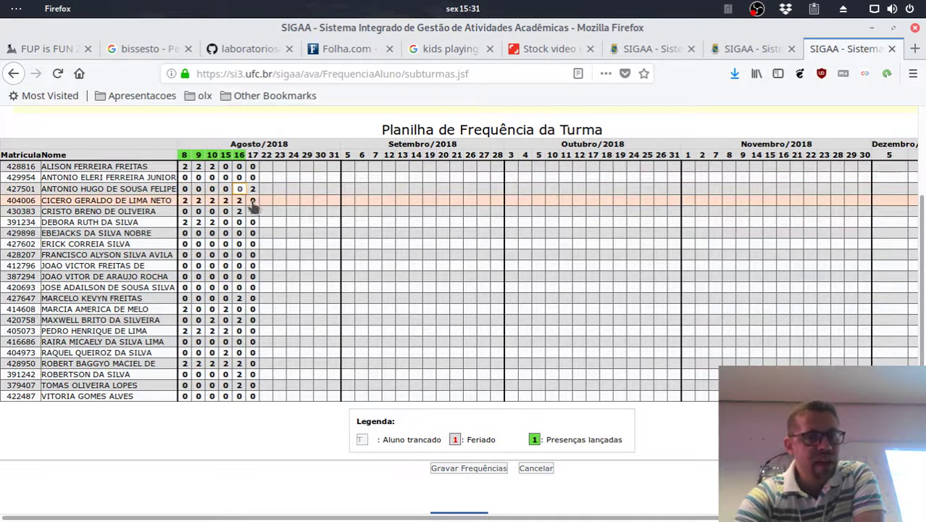
click(252, 202)
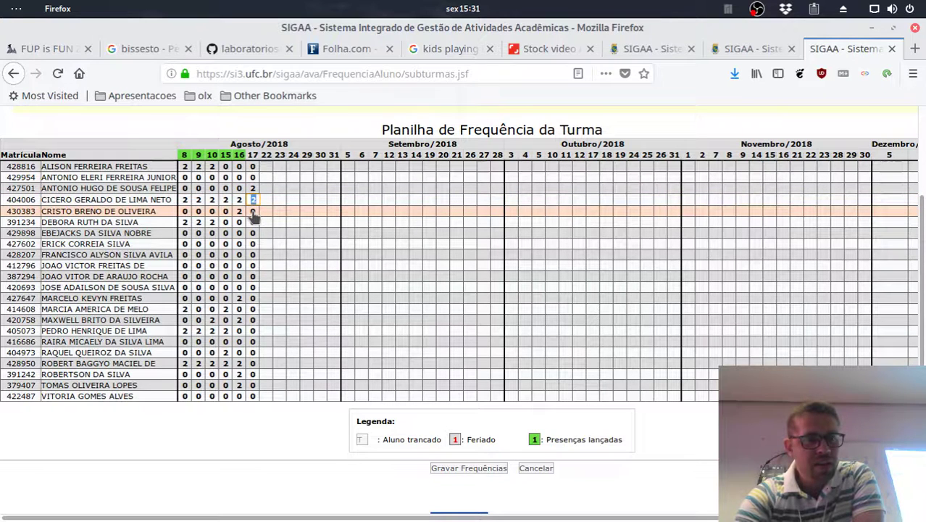
click(252, 211)
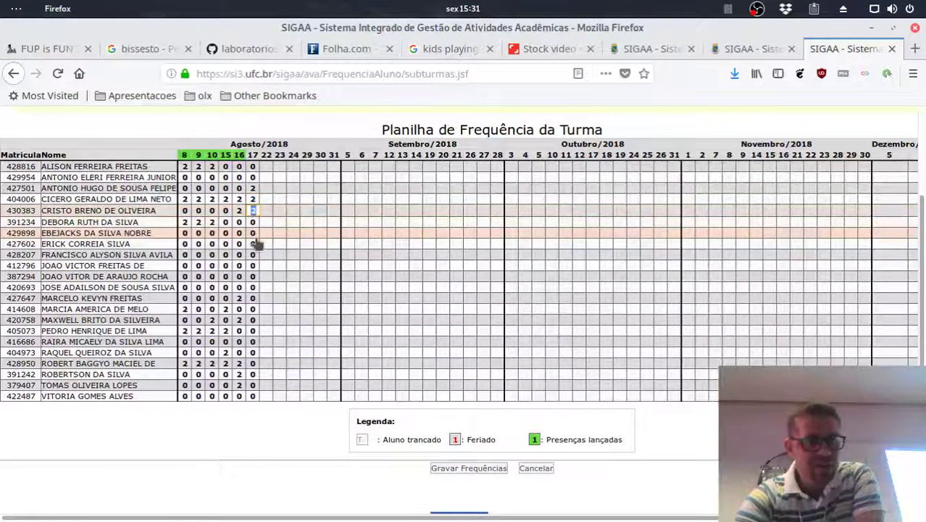
Record 2 absences on 17 August for the students in rows 13, 15 and 19 to 21.
click(252, 299)
text(2)
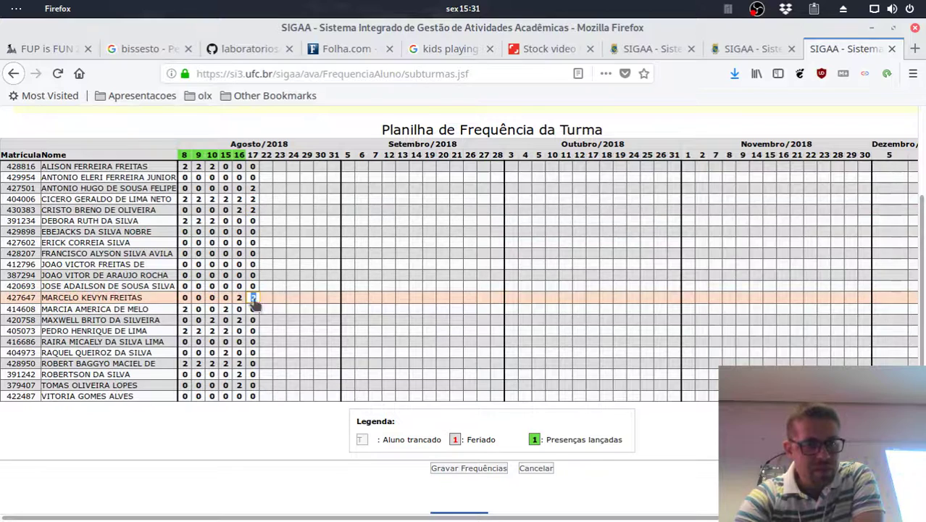
click(254, 321)
text(2)
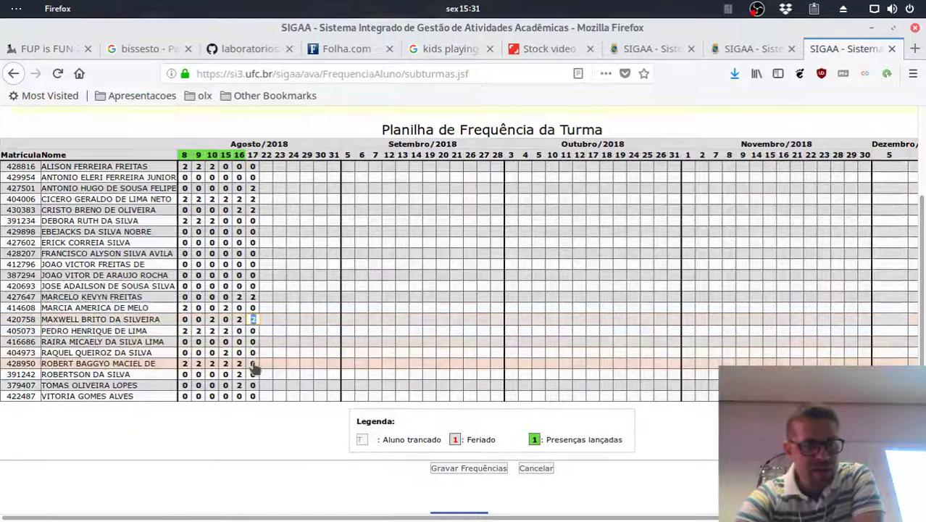
click(253, 364)
text(2)
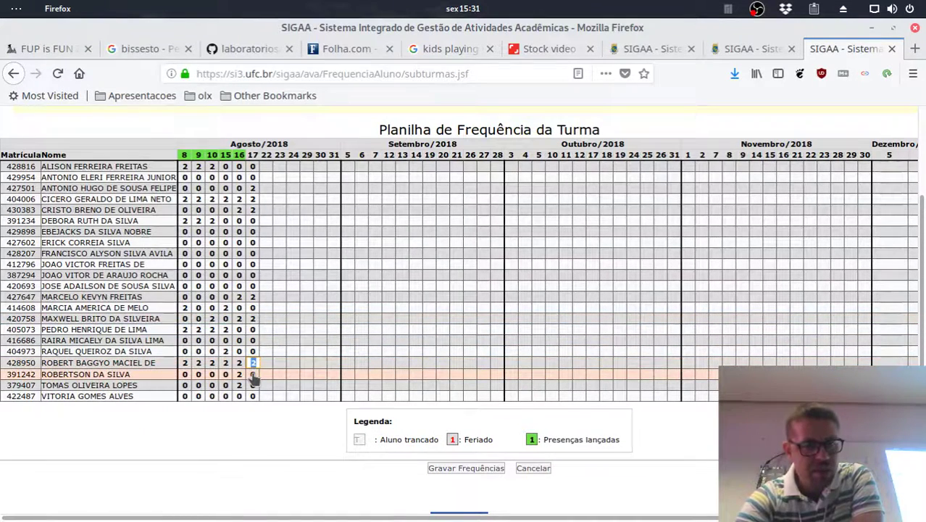
click(253, 375)
text(2)
click(253, 385)
text(2)
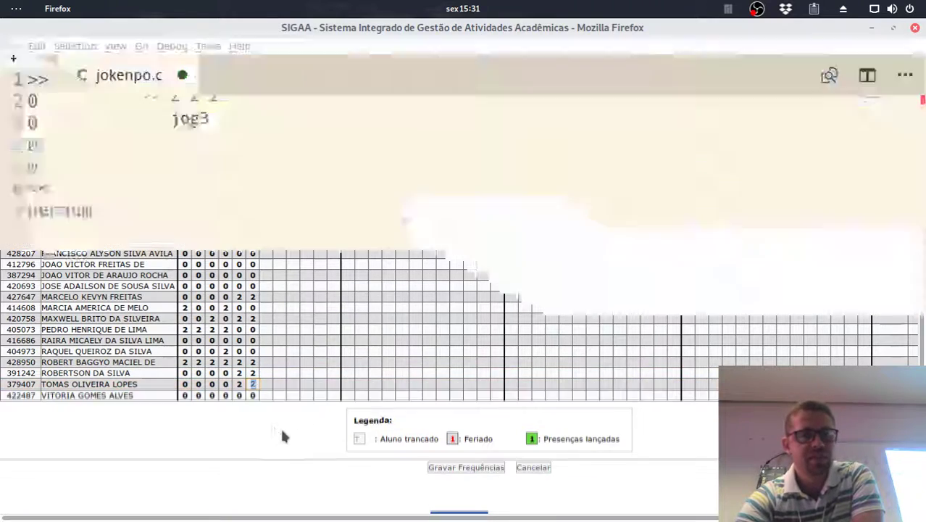
Reset the 16 August absences of the student in row 21 to 0 and save the attendance spreadsheet.
click(248, 395)
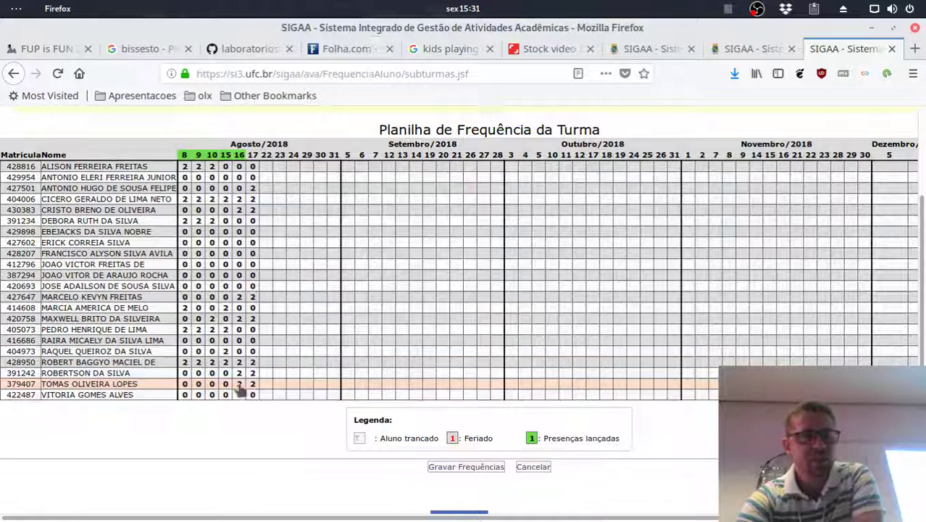
click(239, 384)
click(469, 470)
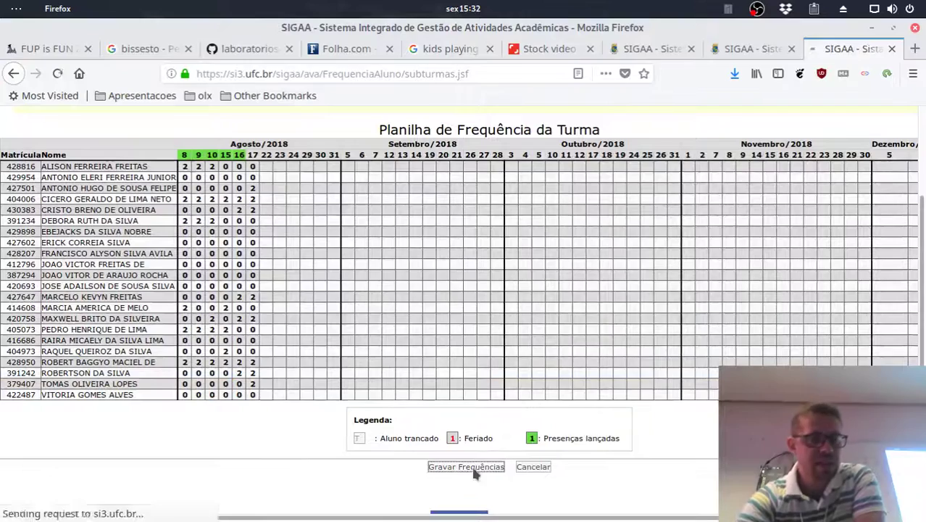